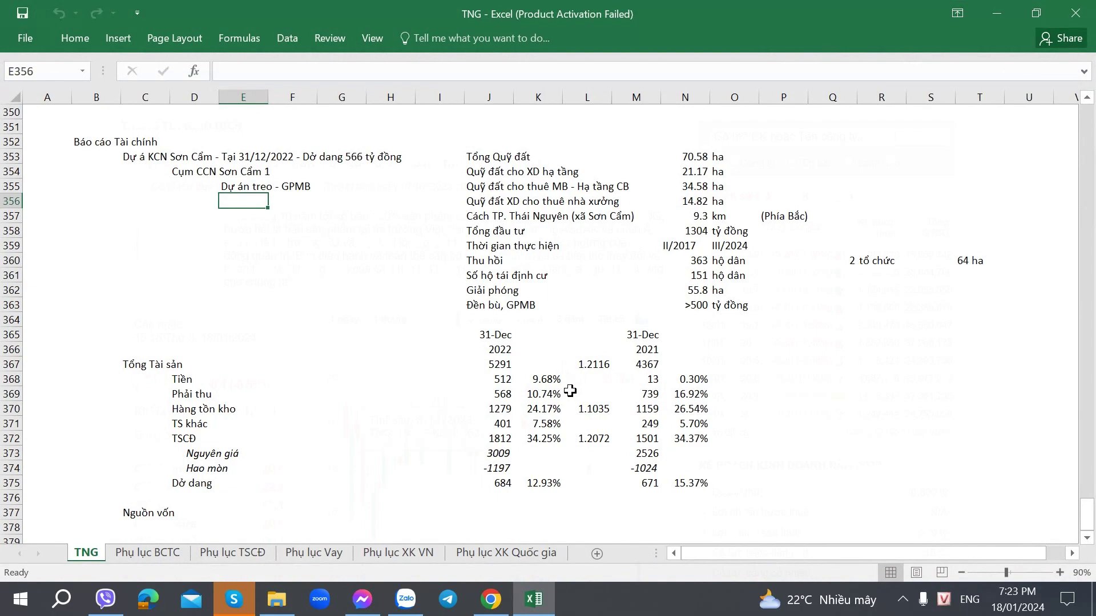
Switch to Chrome and look through the financial reports listed on TNG's Báo cáo tài chính page.
left_click(491, 599)
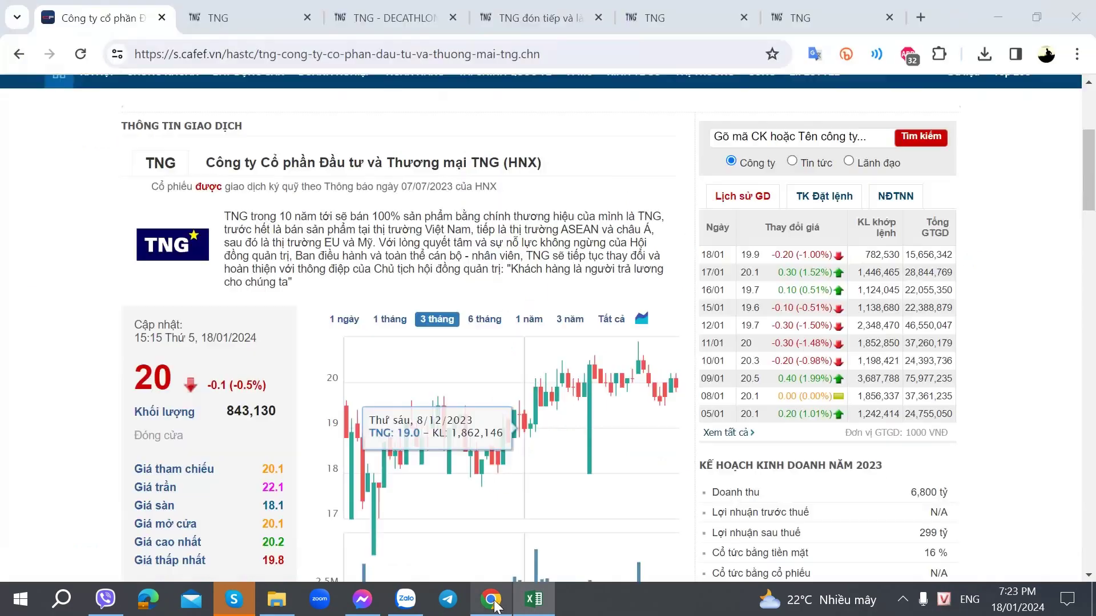
left_click(309, 8)
scroll(337, 308, "down", 7)
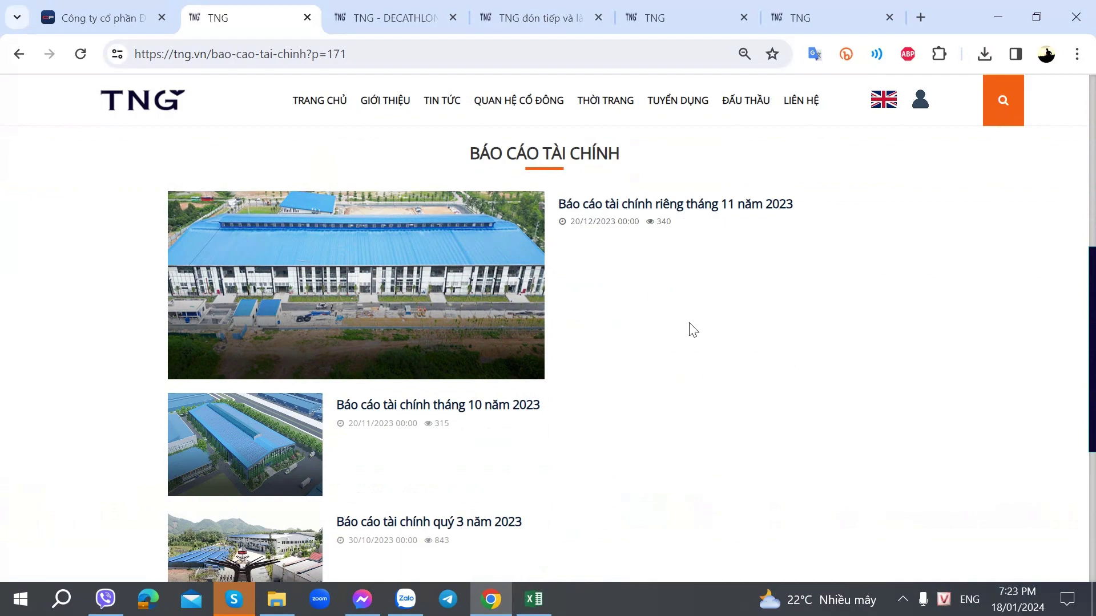
scroll(693, 330, "up", 7)
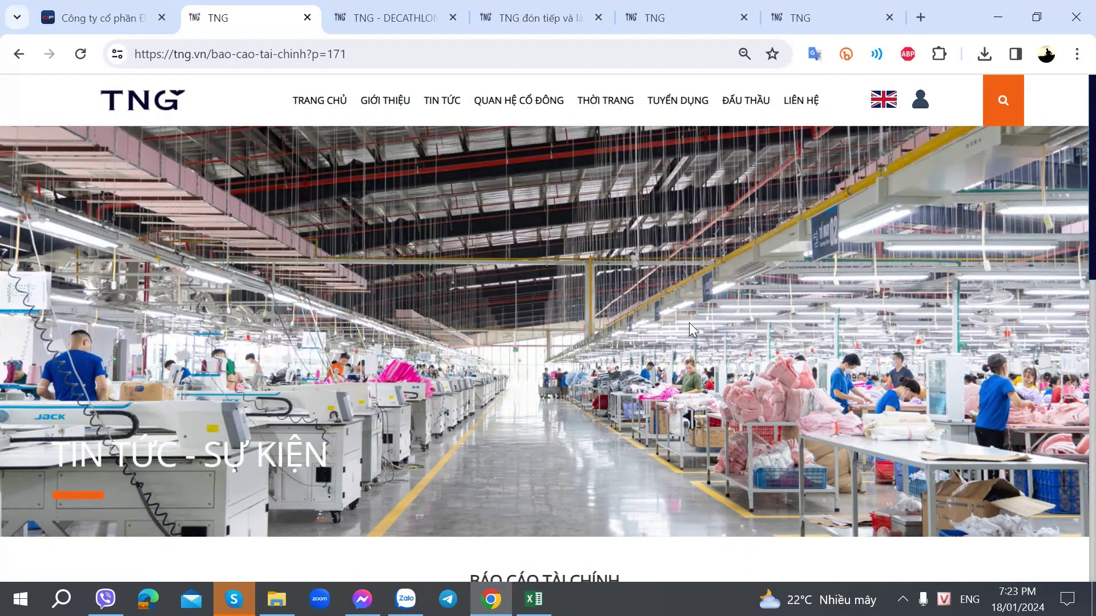
scroll(693, 330, "down", 7)
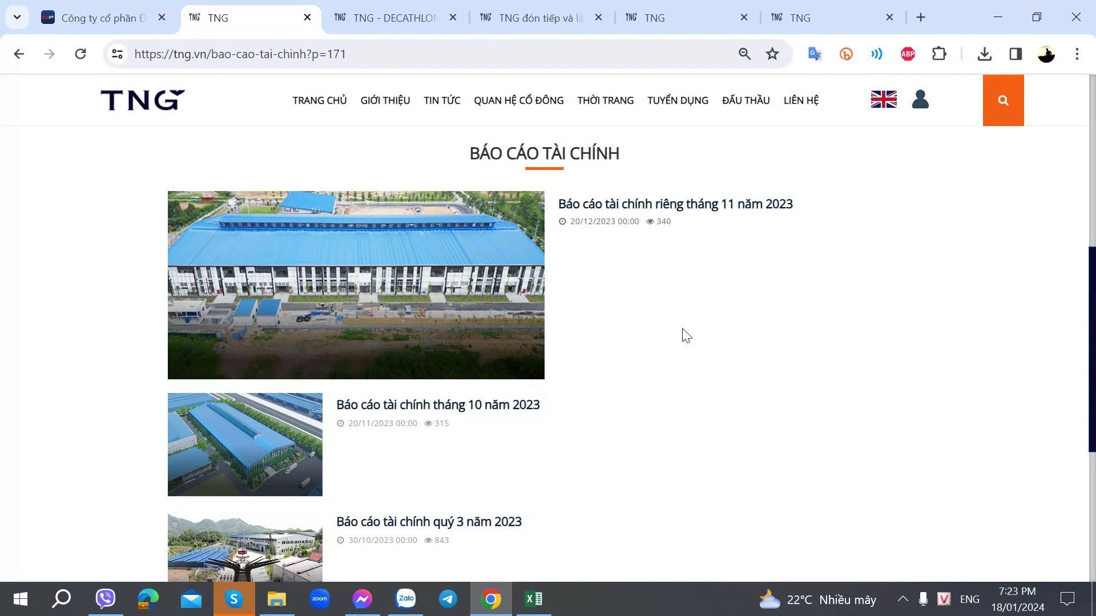
scroll(680, 332, "down", 5)
scroll(582, 347, "up", 2)
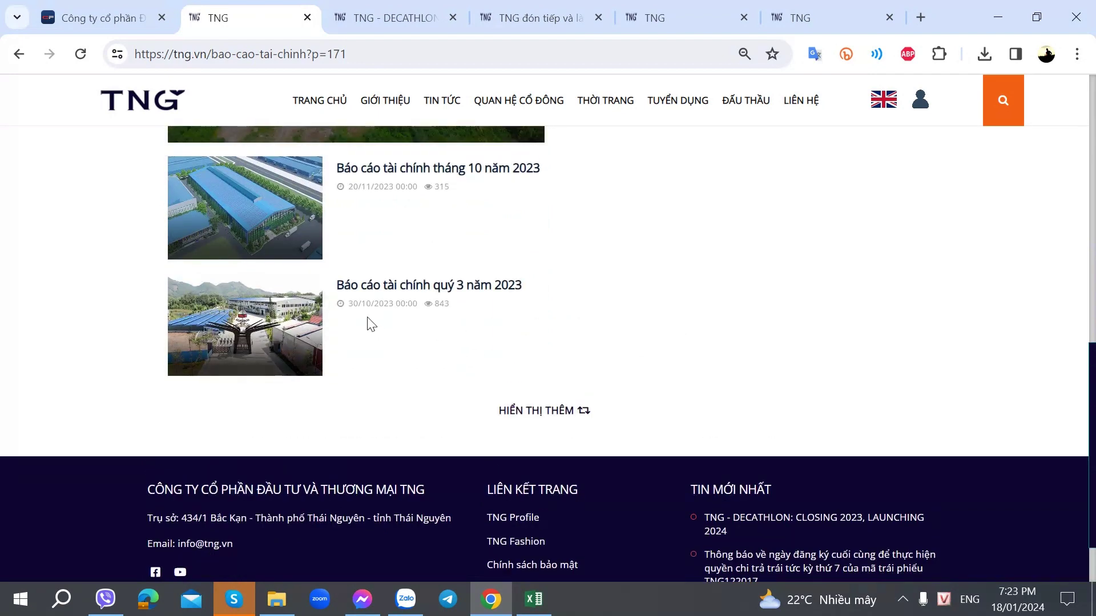
Load more entries in the financial report list twice and browse the older 2023 reports.
left_click(516, 410)
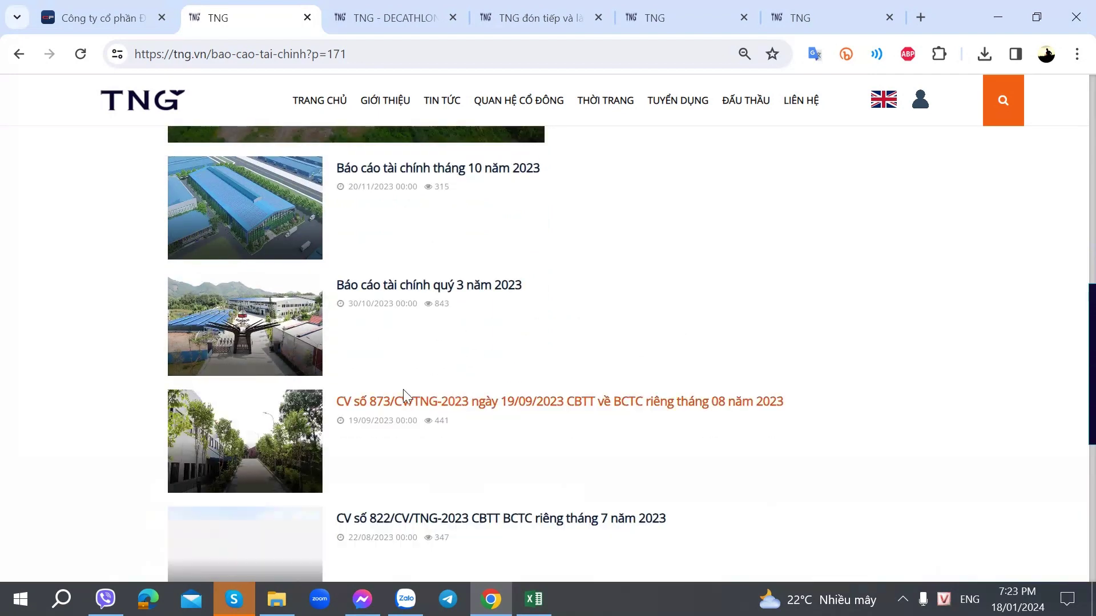
scroll(365, 393, "down", 1)
scroll(365, 392, "down", 4)
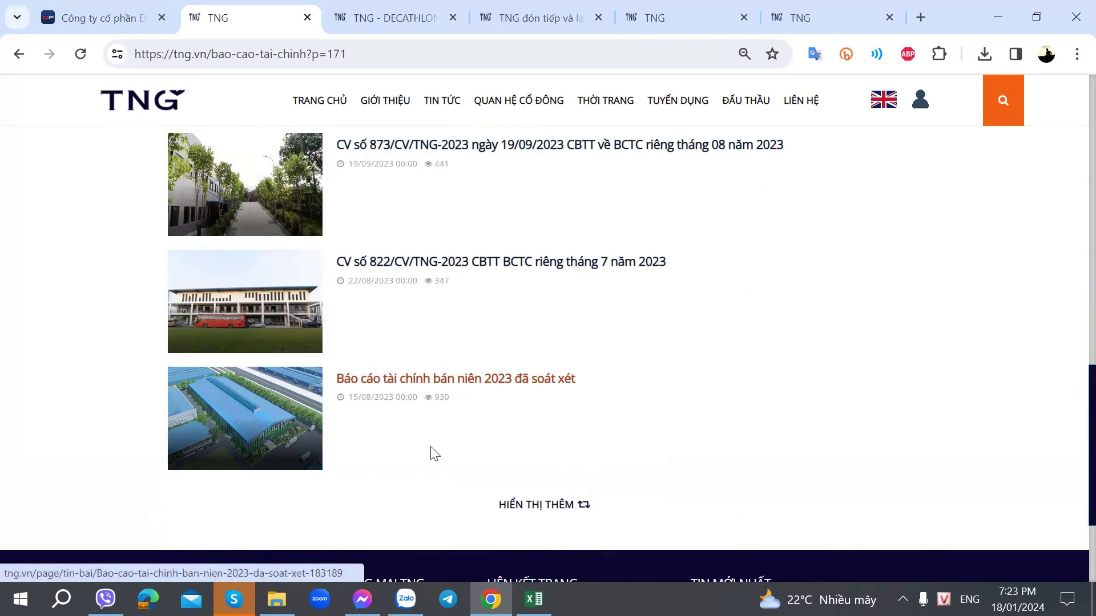
left_click(516, 506)
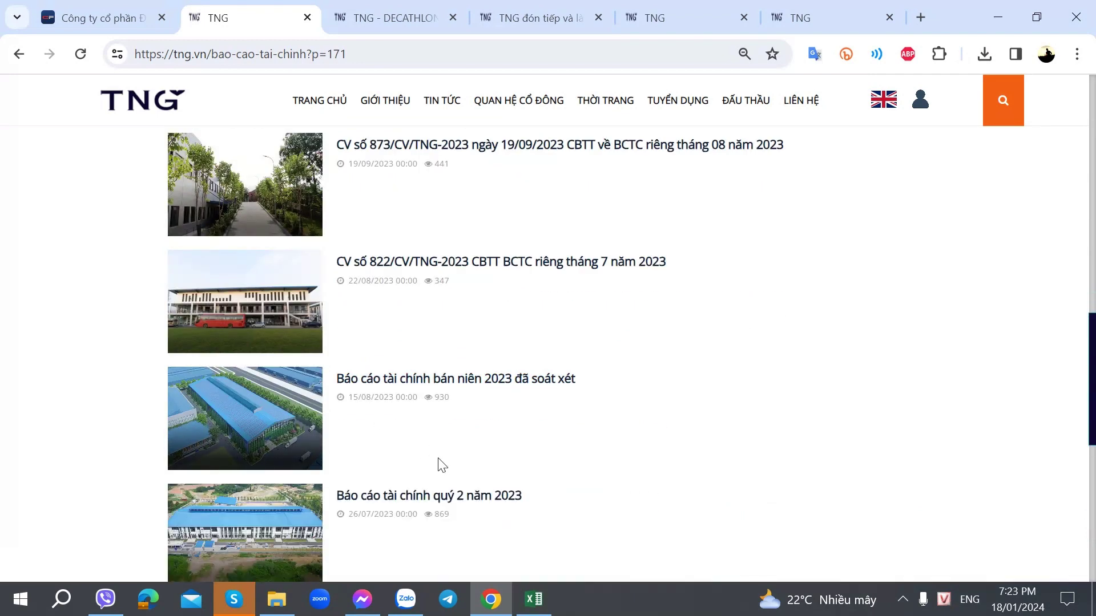
scroll(438, 458, "down", 4)
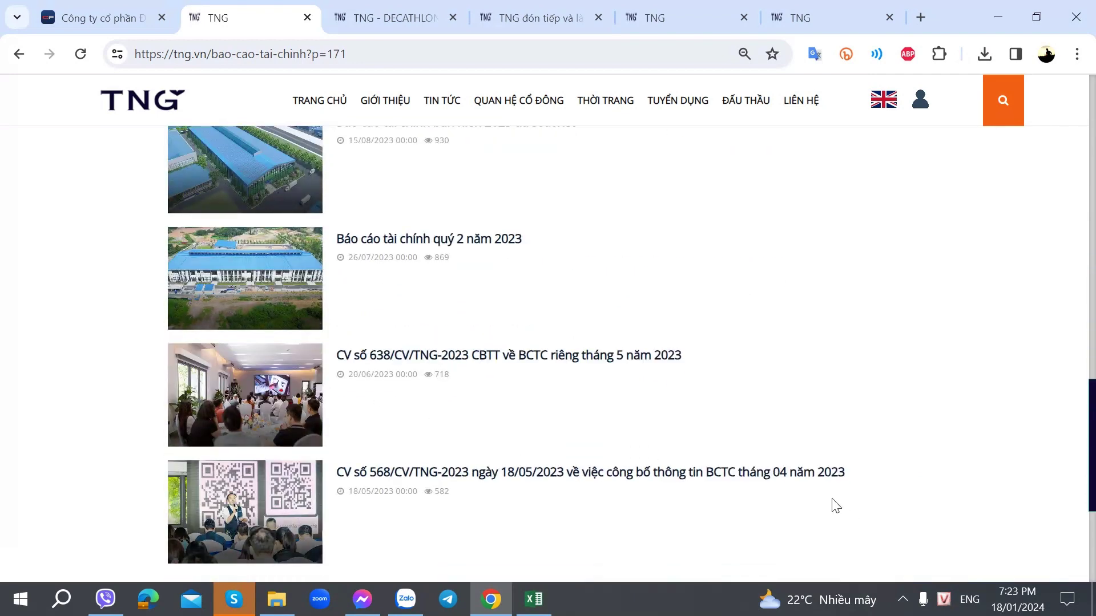
Check today's date in the system calendar, close it, and return to the newest reports in the list.
mouse_move(1004, 605)
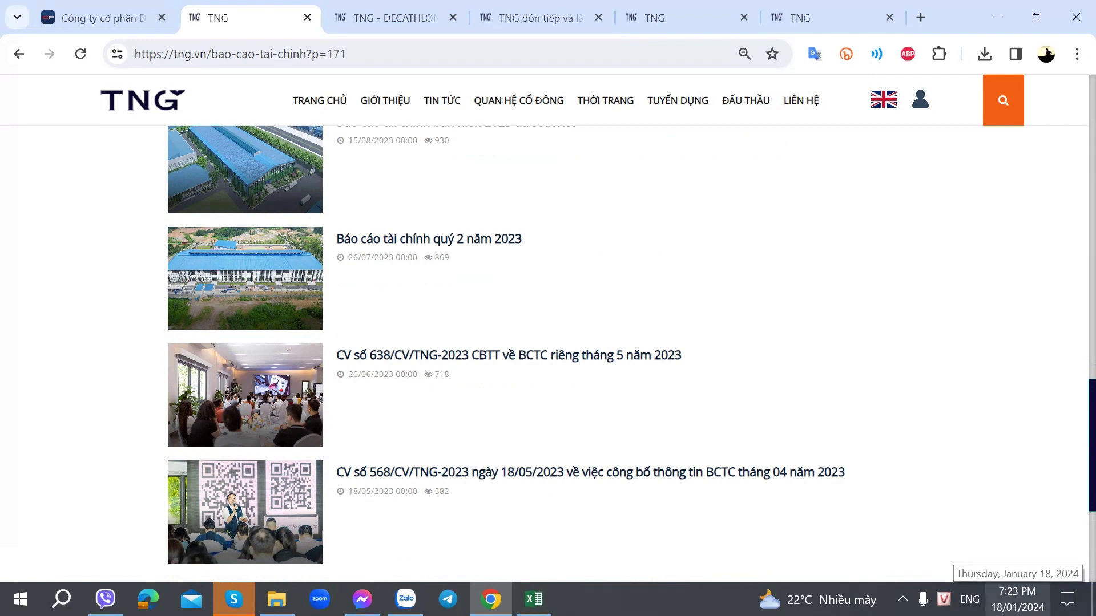
scroll(642, 440, "up", 4)
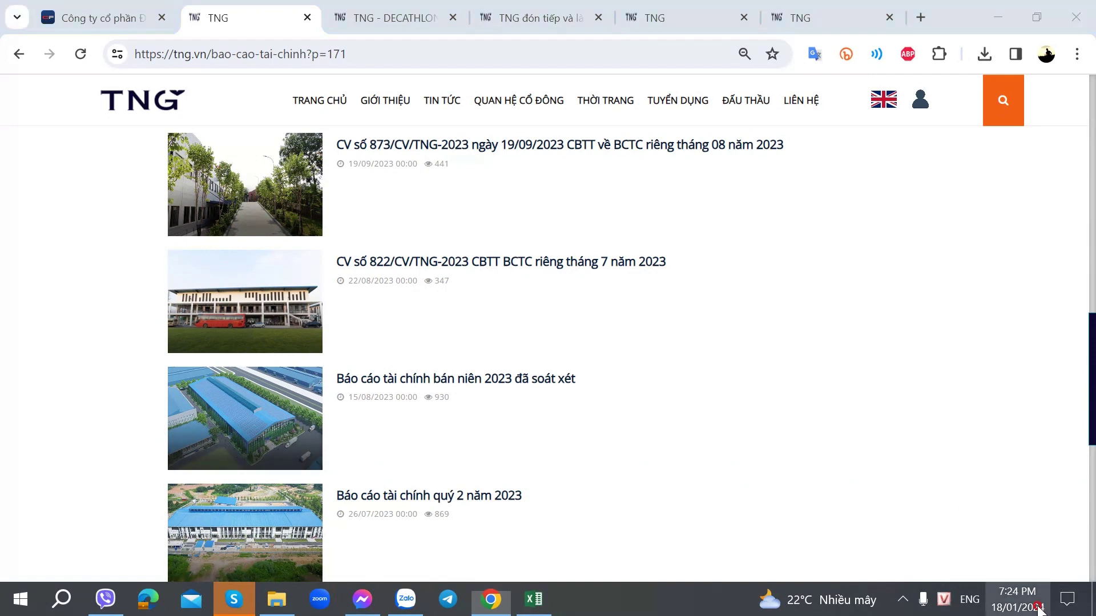
left_click(1018, 599)
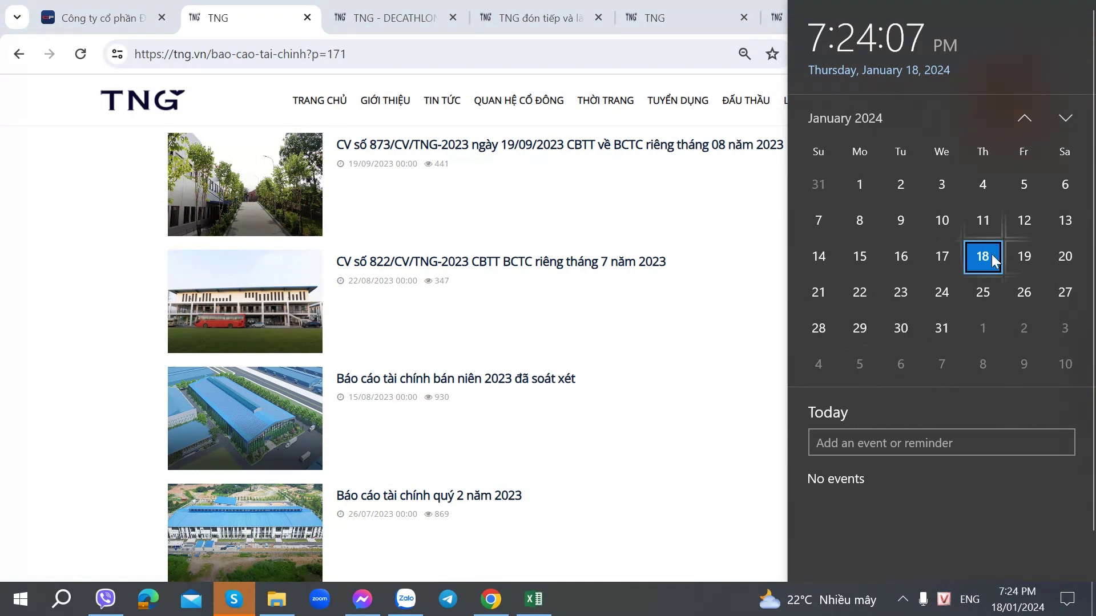
left_click(699, 338)
scroll(699, 338, "up", 10)
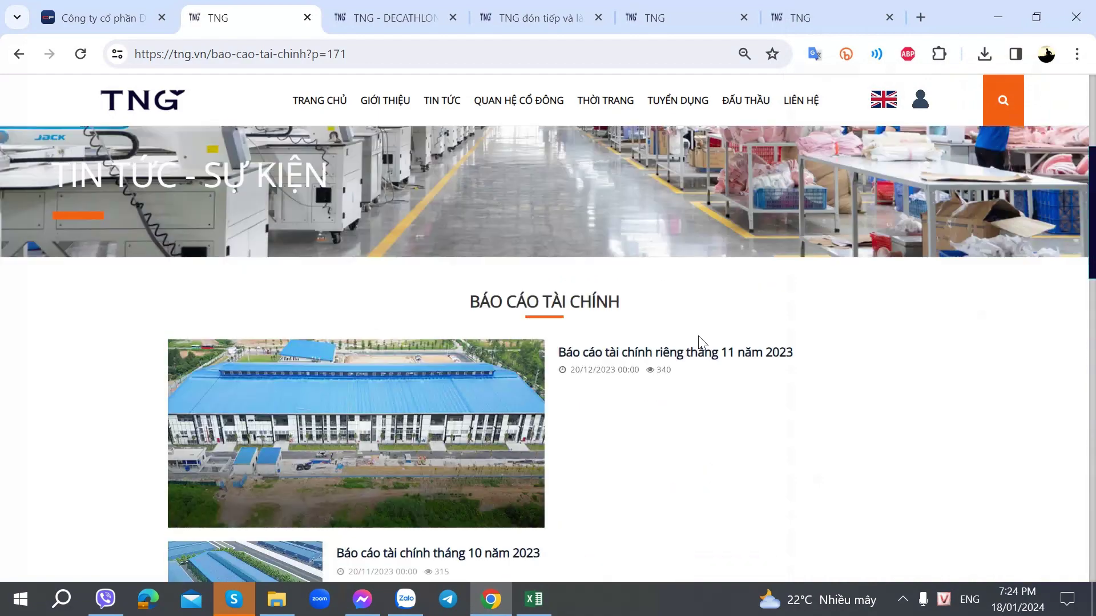
scroll(698, 335, "down", 1)
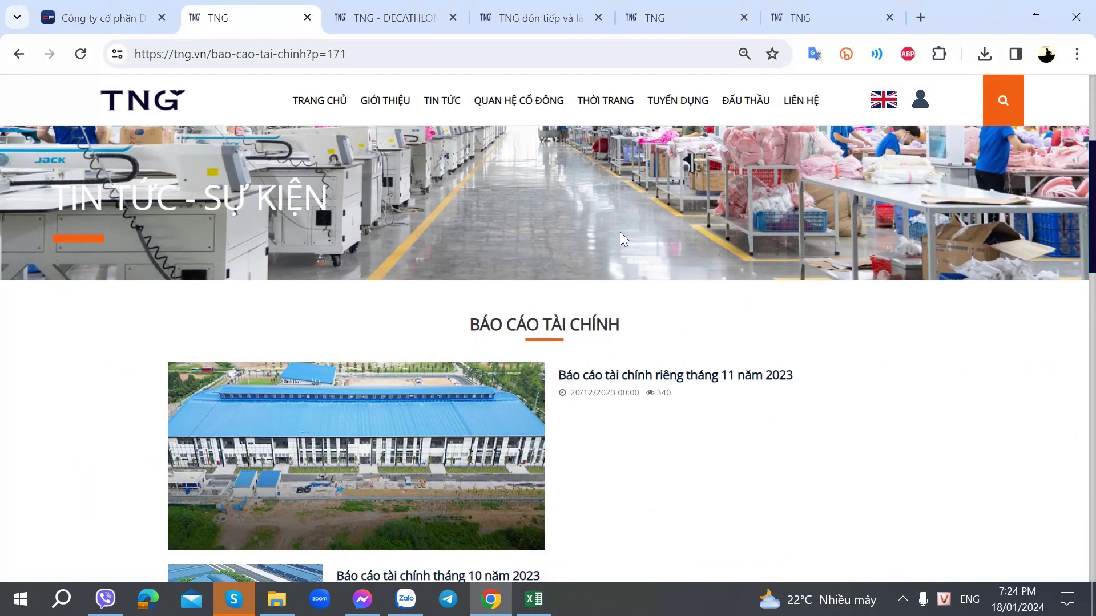
Switch to Excel and examine the December export value, cumulative total and yearly change for 2020–2023 on the Phụ lục XK VN sheet.
left_click(534, 600)
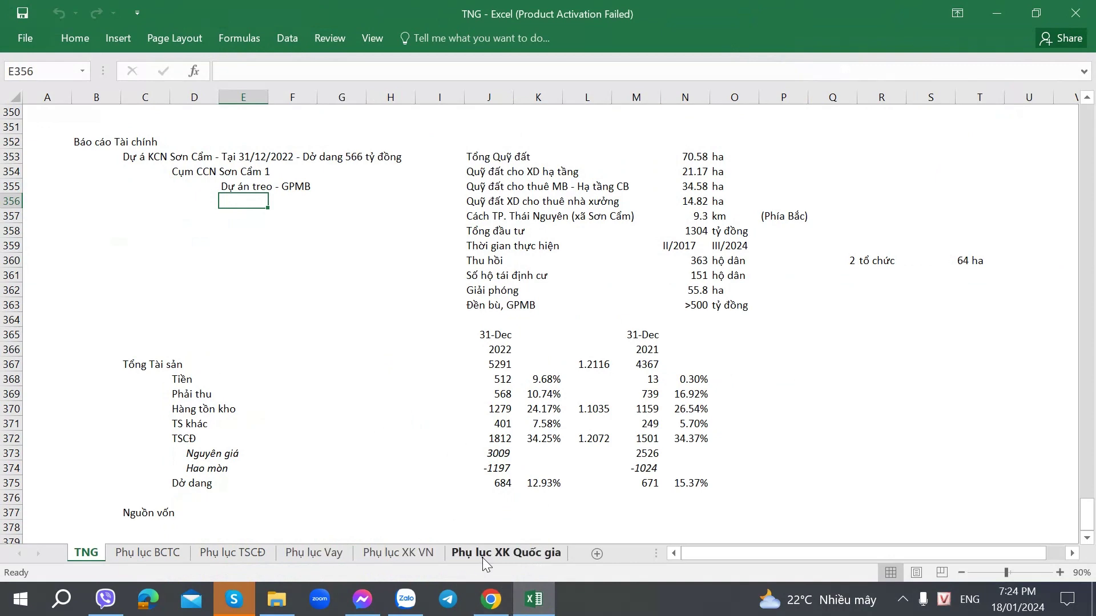
left_click(429, 554)
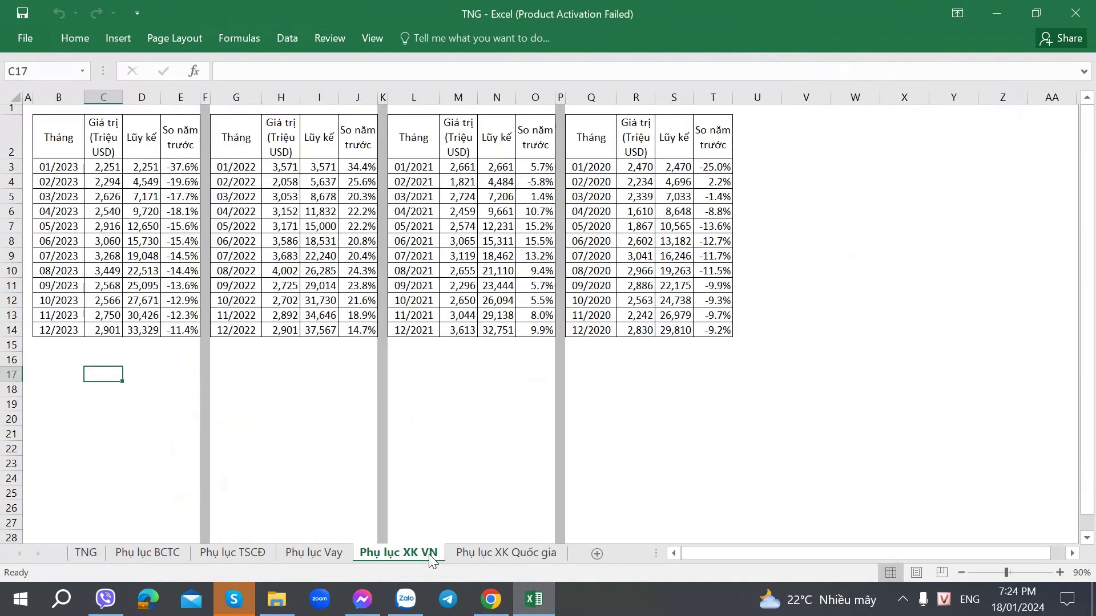
left_click(83, 331)
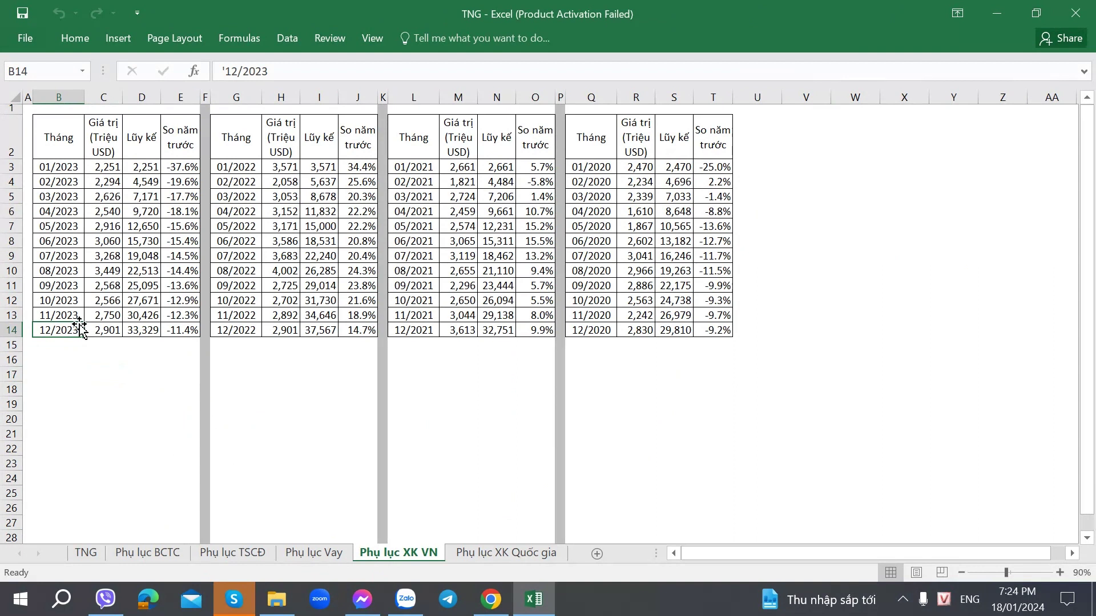
left_click(108, 330)
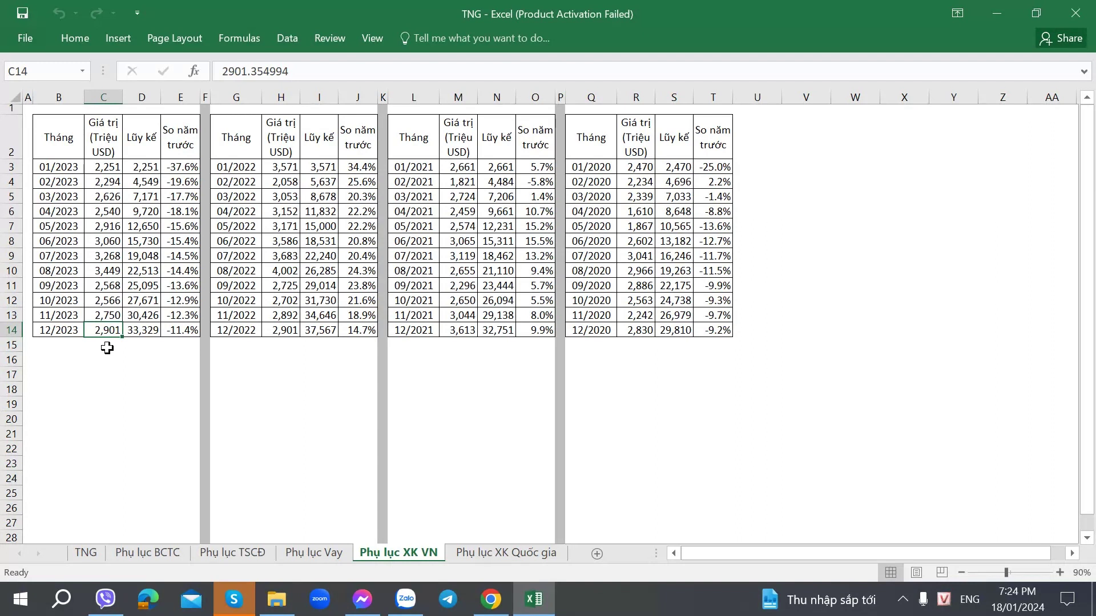
left_click(182, 331)
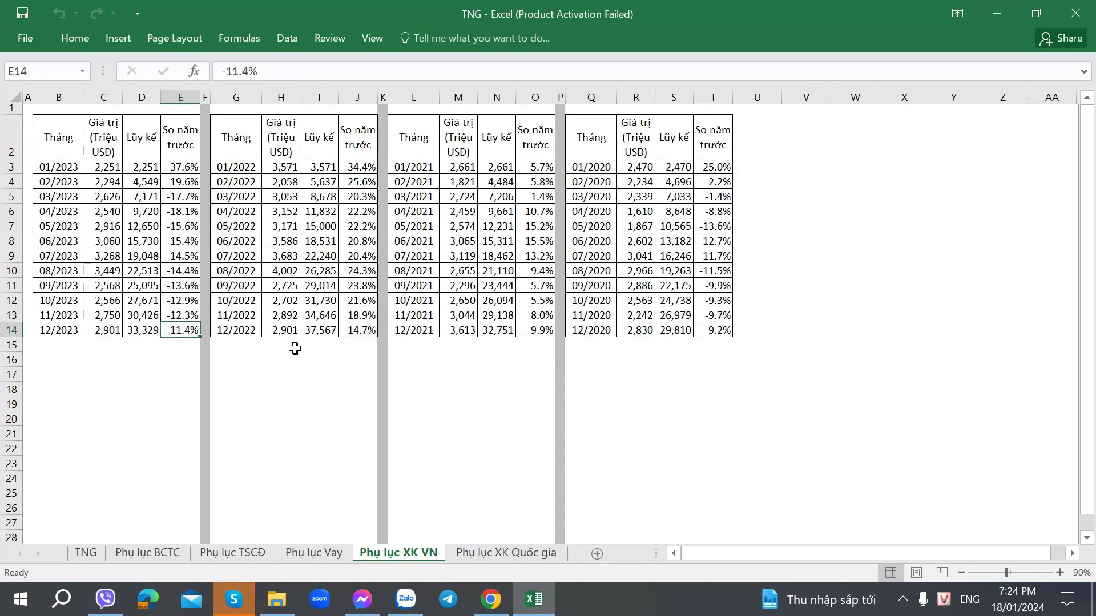
left_click(316, 333)
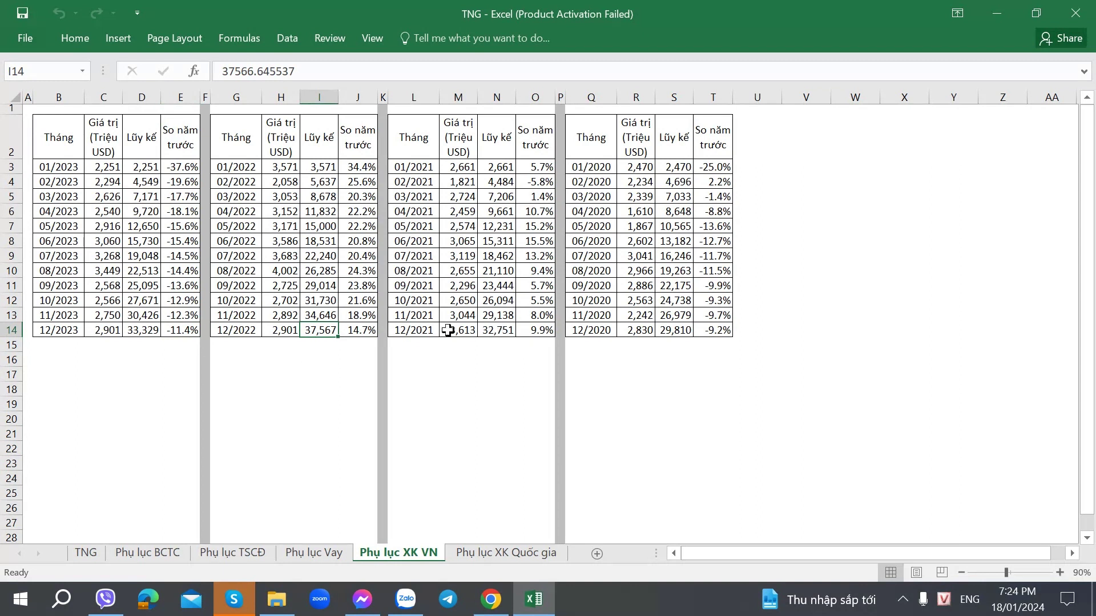
left_click(493, 332)
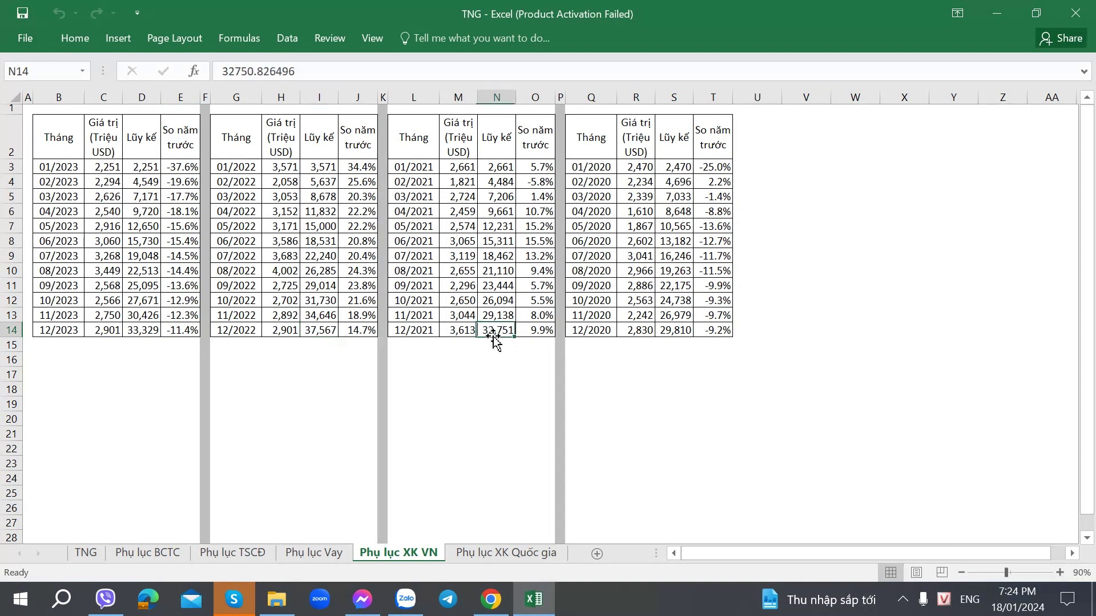
left_click(673, 331)
left_click(139, 336)
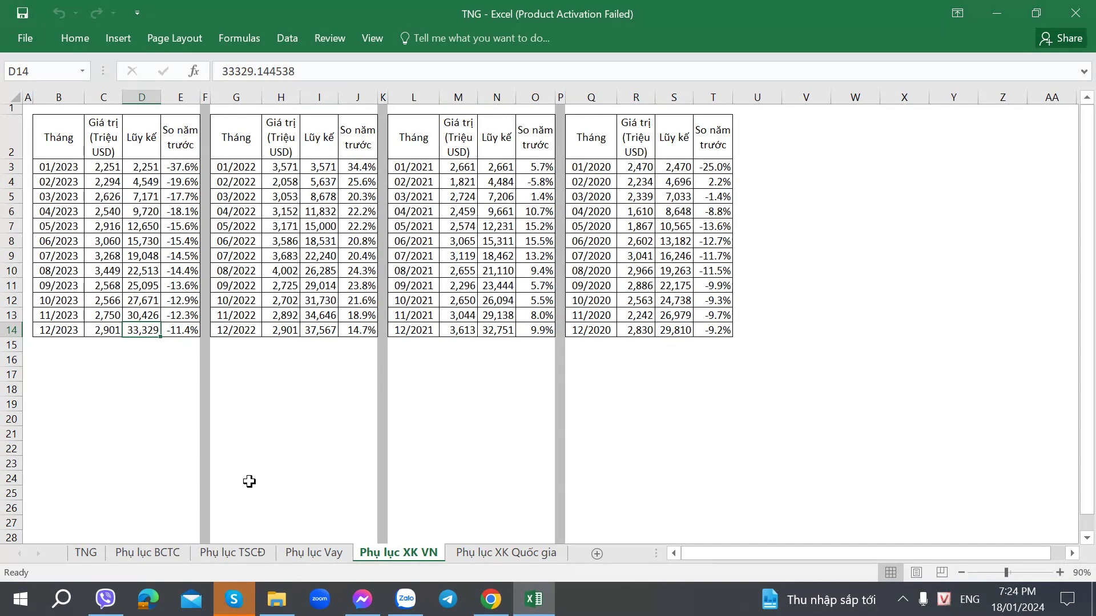
View the 11-month 2023 textile export figures by country on the Phụ lục XK Quốc gia sheet.
left_click(469, 551)
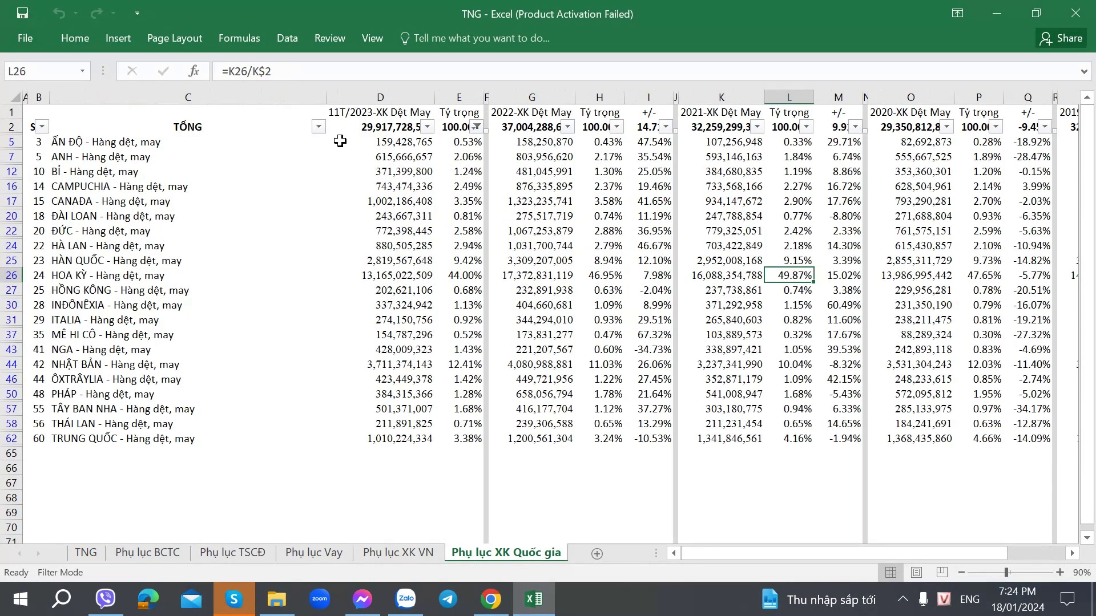
left_click(350, 113)
left_click(360, 203)
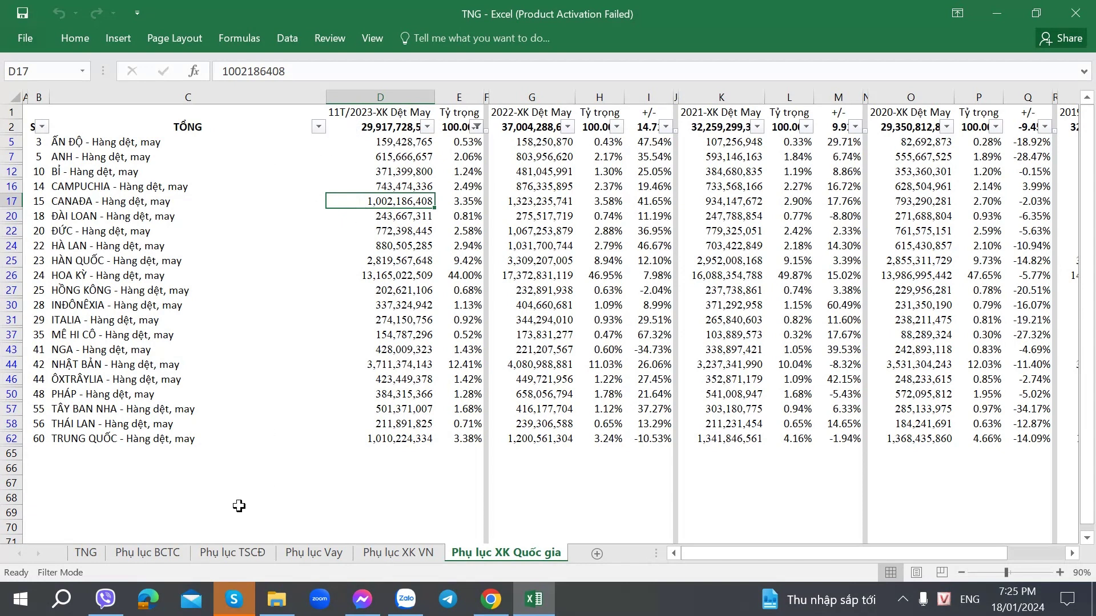
Review the 2023 shareholder meeting and Báo cáo Tài chính notes on the TNG sheet.
left_click(118, 559)
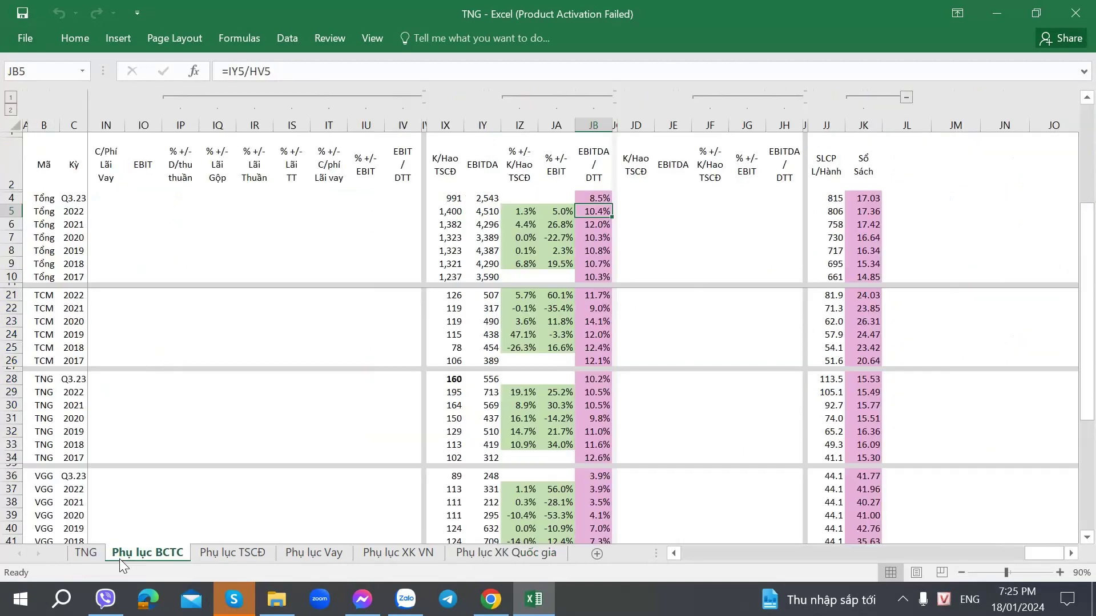
left_click(84, 552)
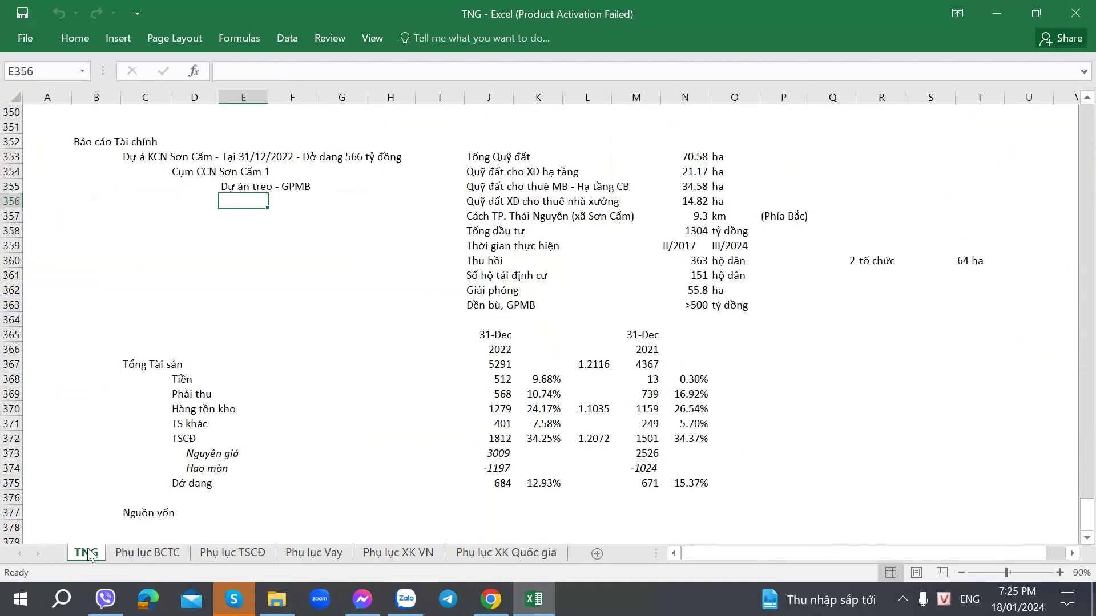
scroll(166, 456, "down", 3)
scroll(166, 455, "up", 8)
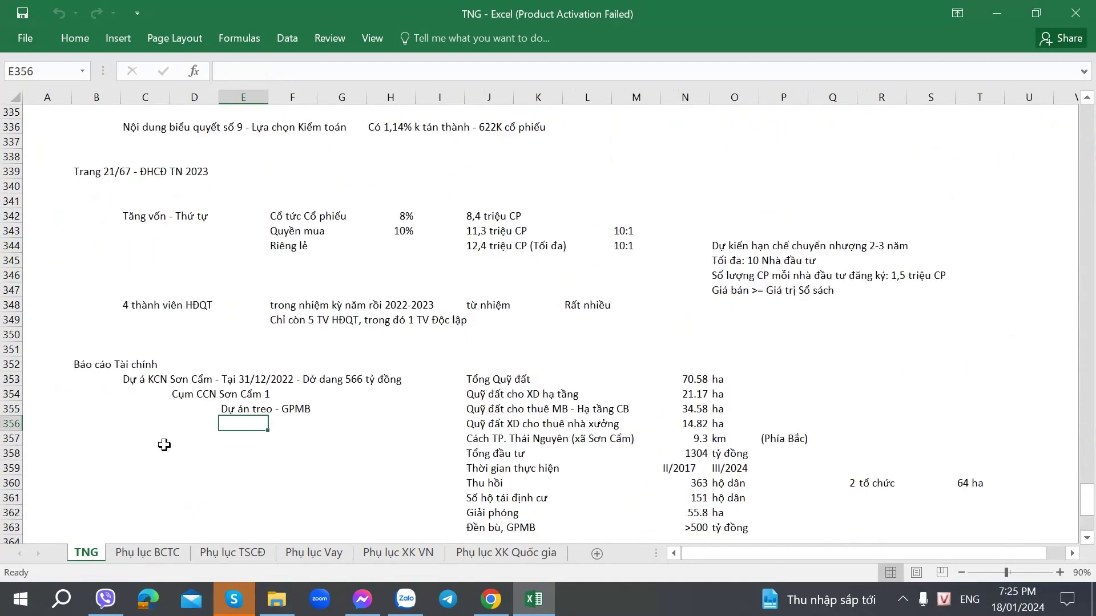
scroll(164, 445, "up", 6)
scroll(165, 445, "down", 4)
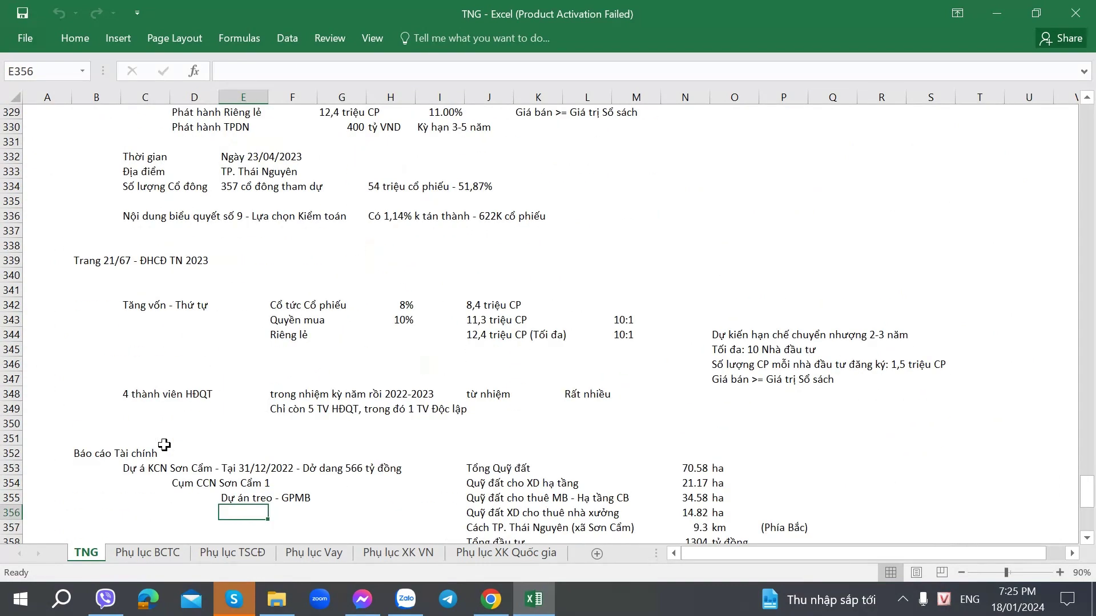
scroll(164, 445, "up", 7)
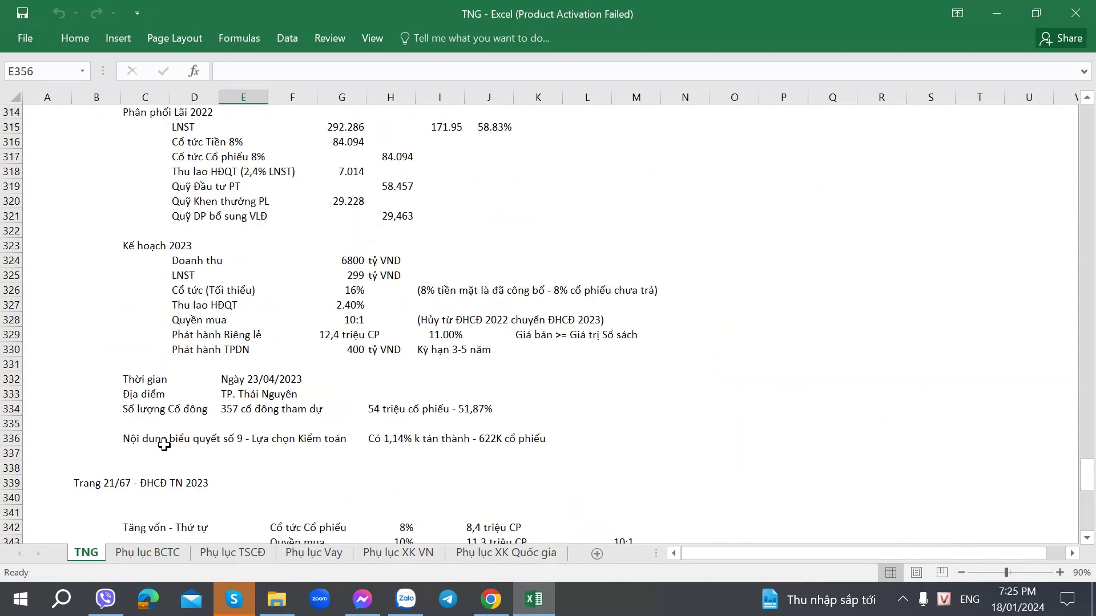
scroll(164, 445, "down", 15)
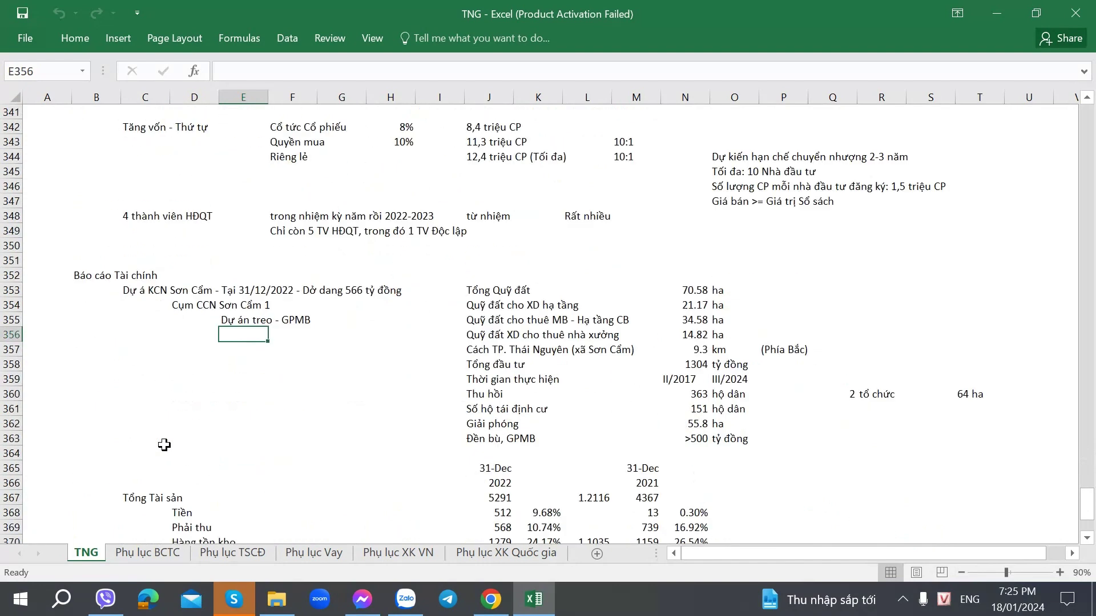
scroll(165, 445, "up", 2)
scroll(165, 446, "down", 2)
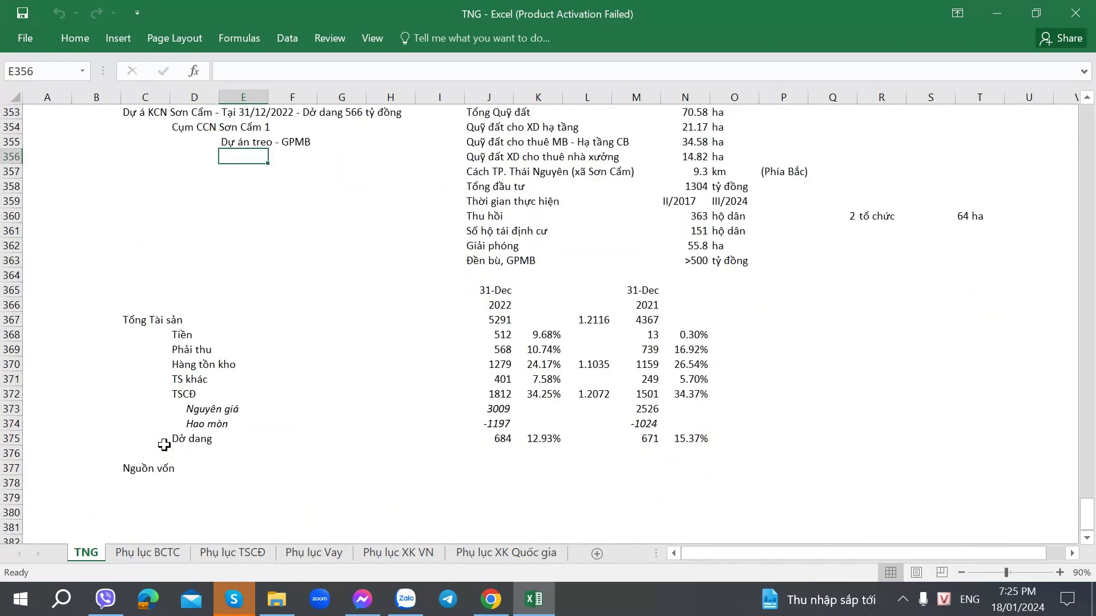
scroll(165, 445, "up", 2)
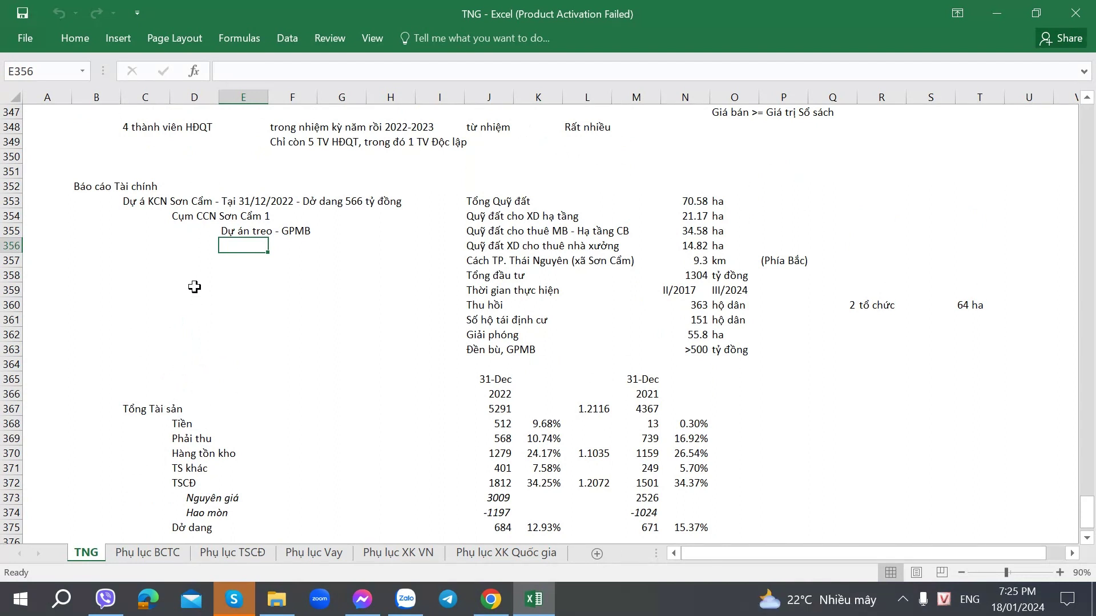
Correct "Dự á" to "Dự án" in the KCN Sơn Cẩm project note in cell C353.
left_click(137, 201)
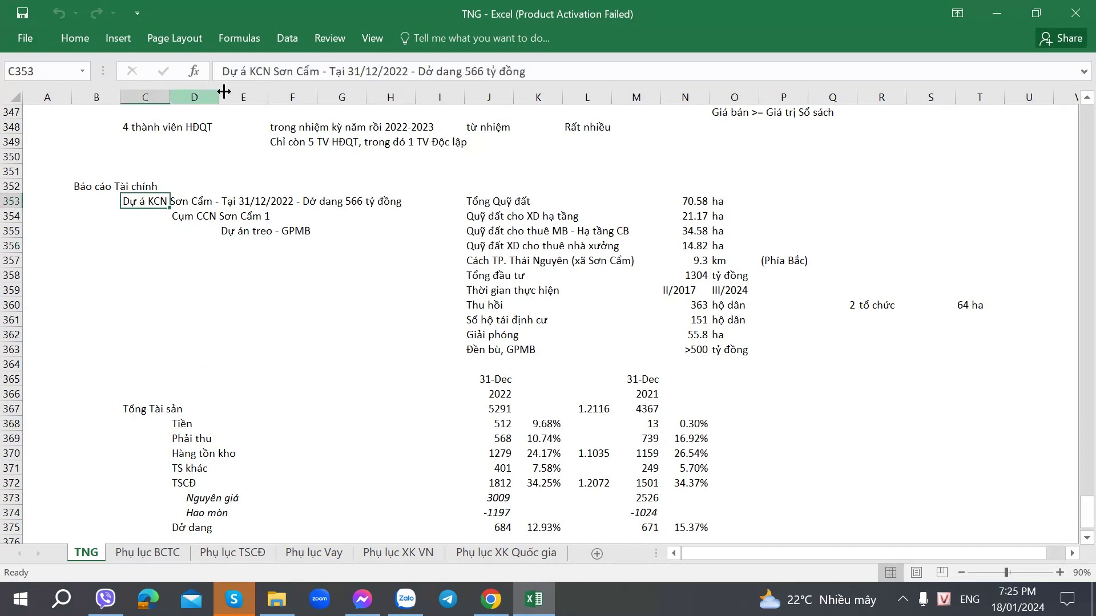
left_click(245, 71)
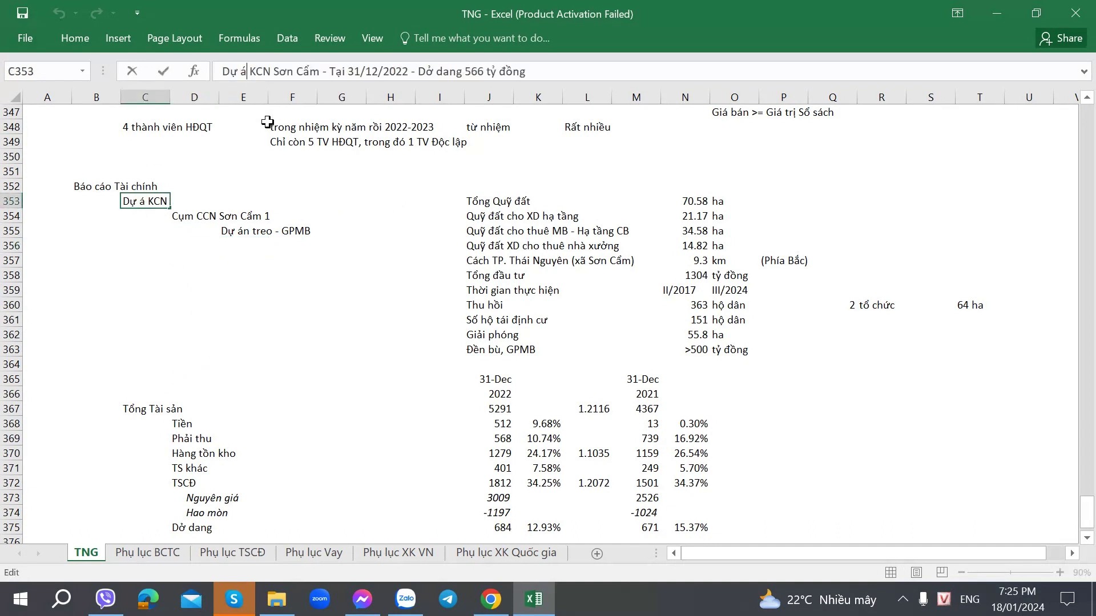
type("n")
key("Return")
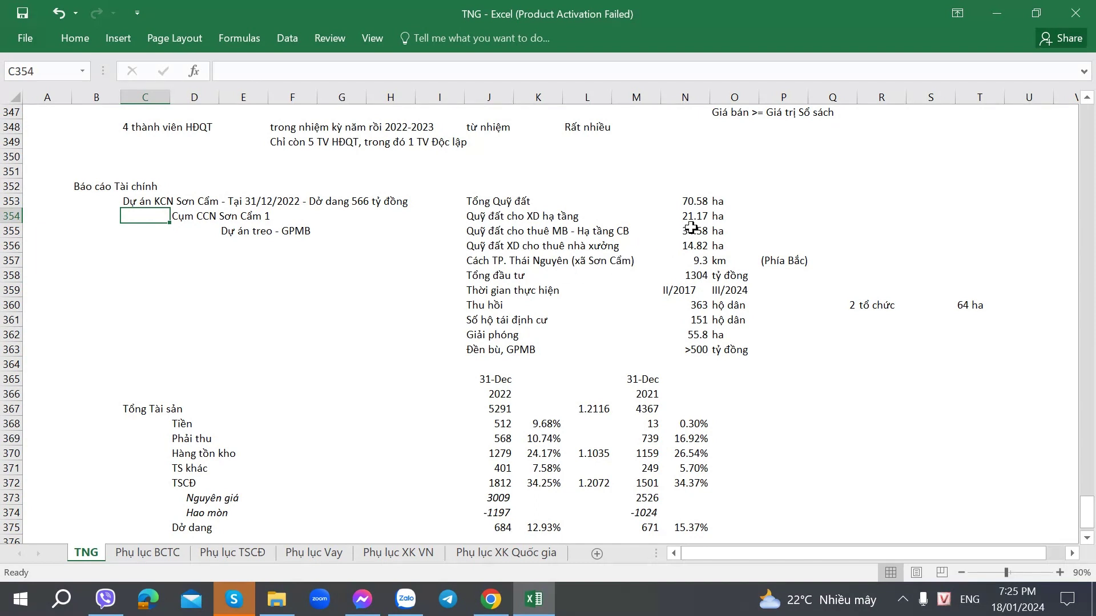
Review the Cụm CCN Sơn Cẩm 1 project note alongside its land allocation and total investment figures.
left_click_drag(485, 234, 690, 247)
left_click(582, 281)
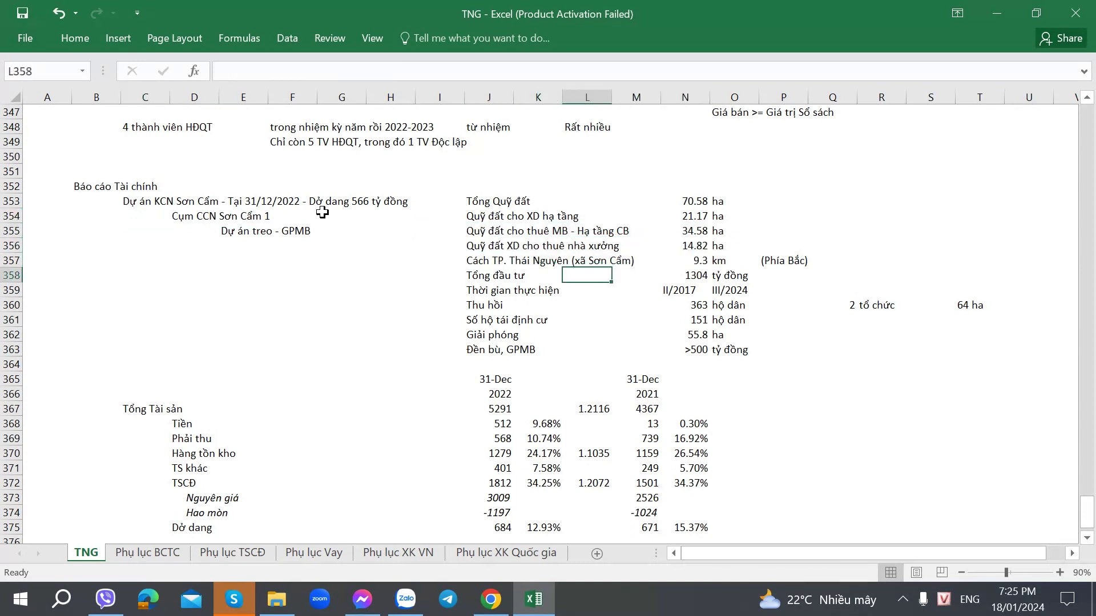
left_click(229, 231)
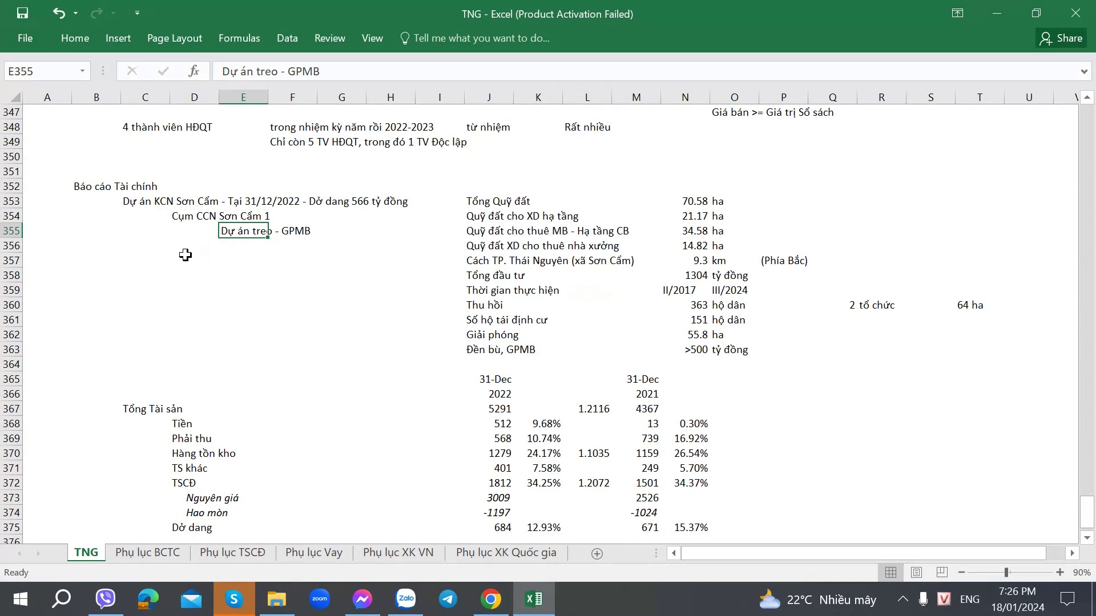
left_click(178, 218)
left_click(174, 257)
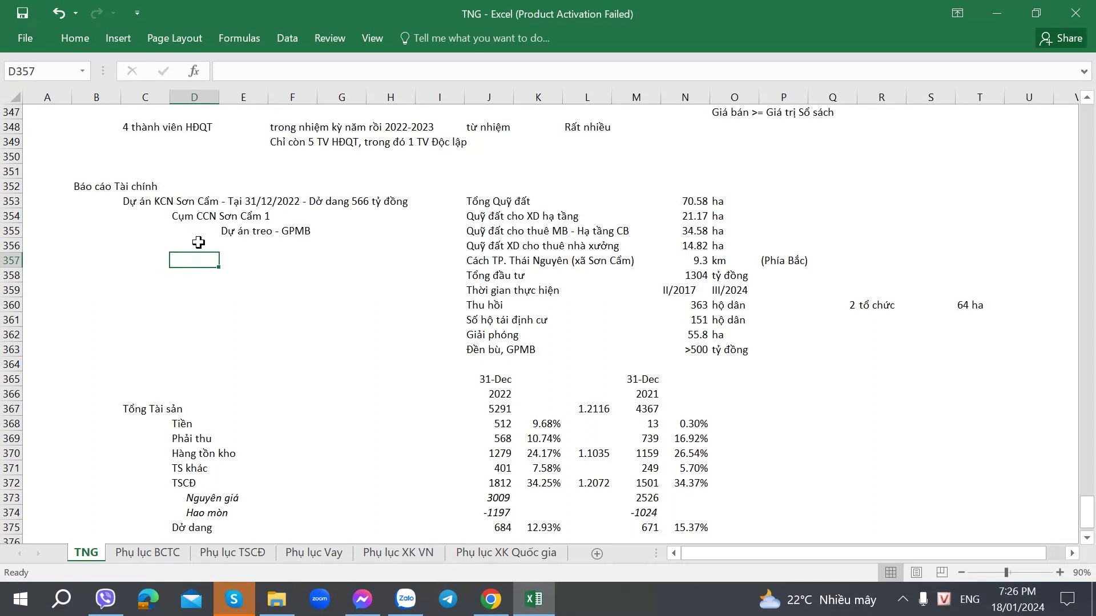
left_click(193, 219)
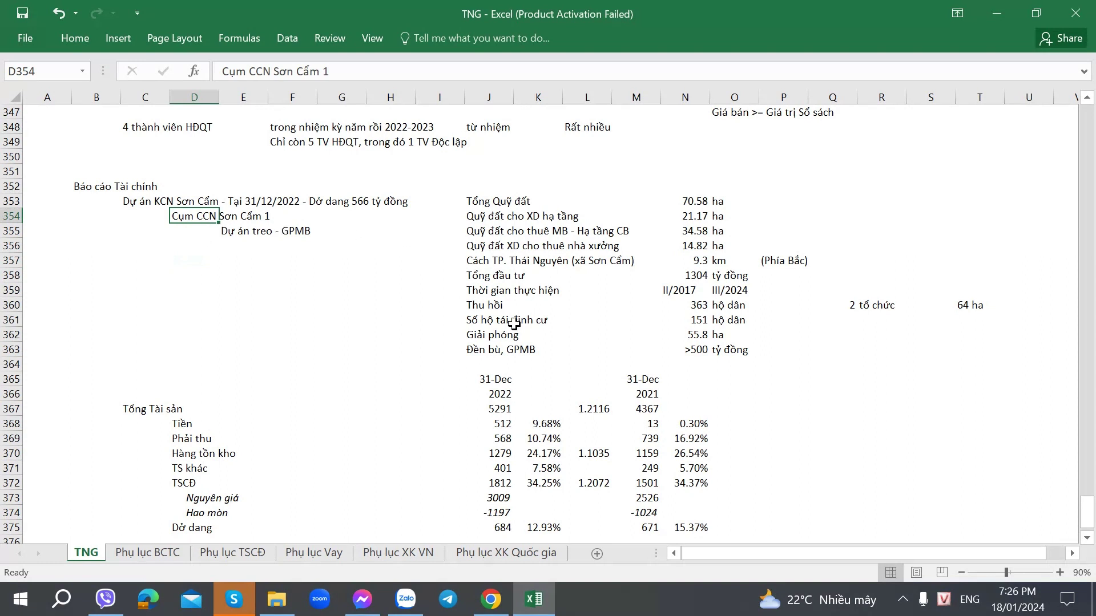
left_click(498, 279)
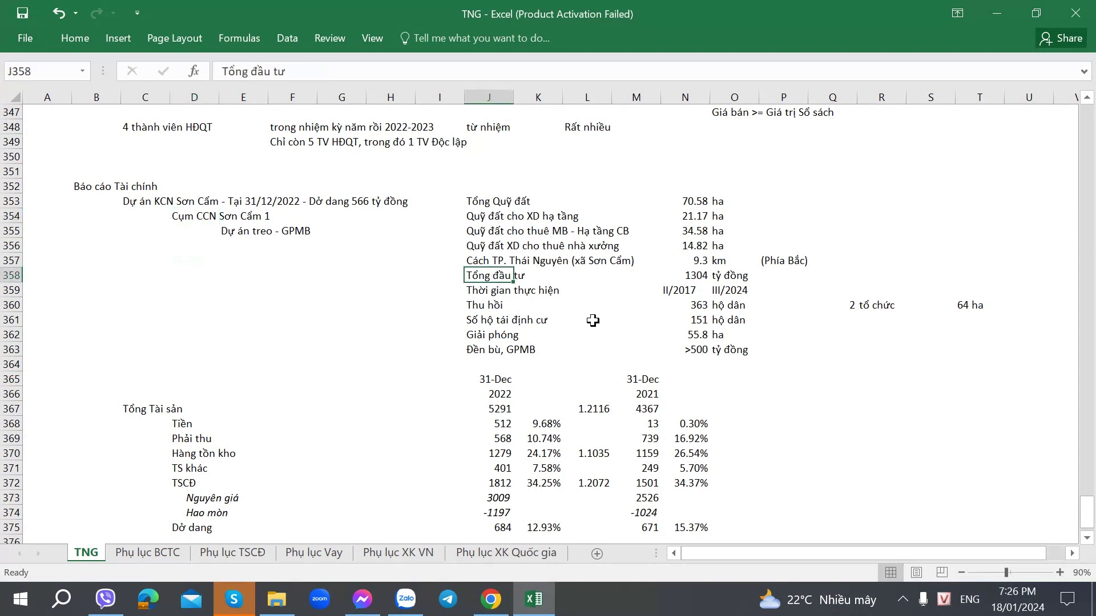
left_click(323, 203)
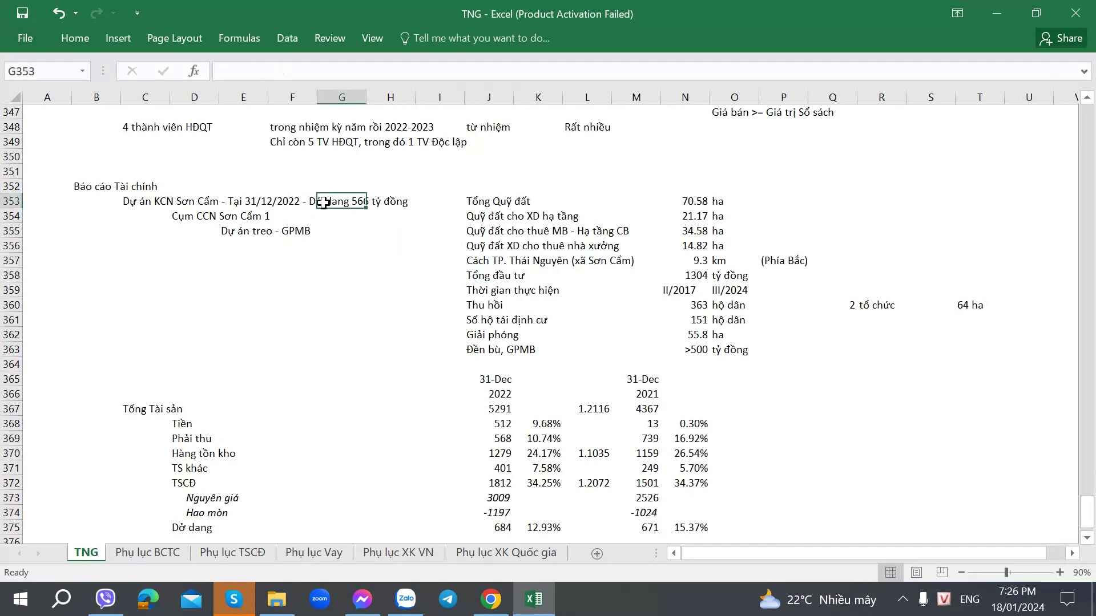
Examine the project's compensation, cleared area, total land, recovered households and implementation period entries.
left_click(483, 352)
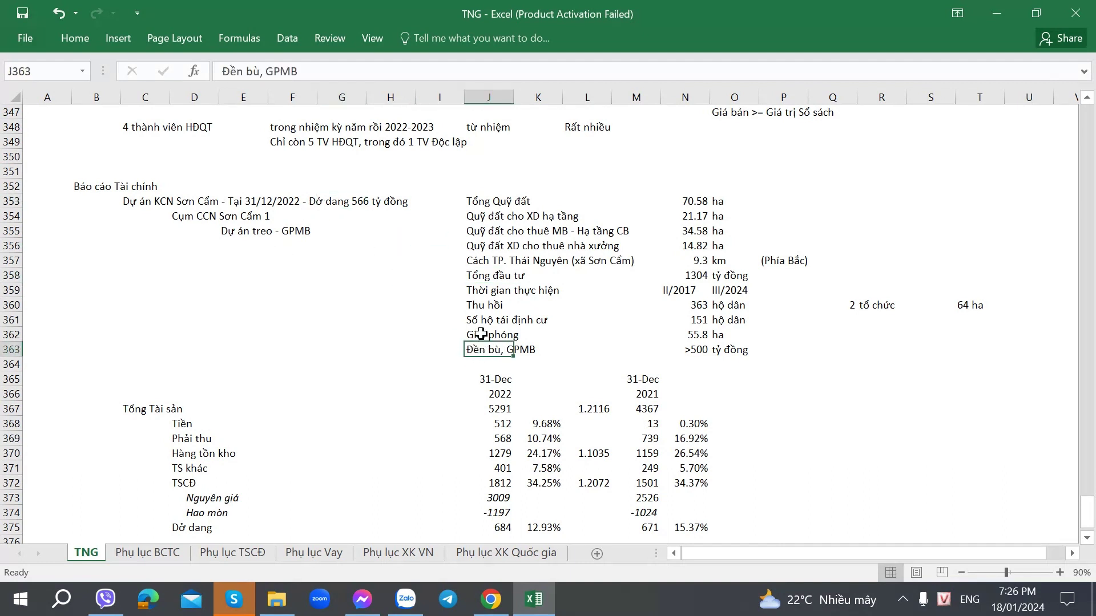
left_click(481, 336)
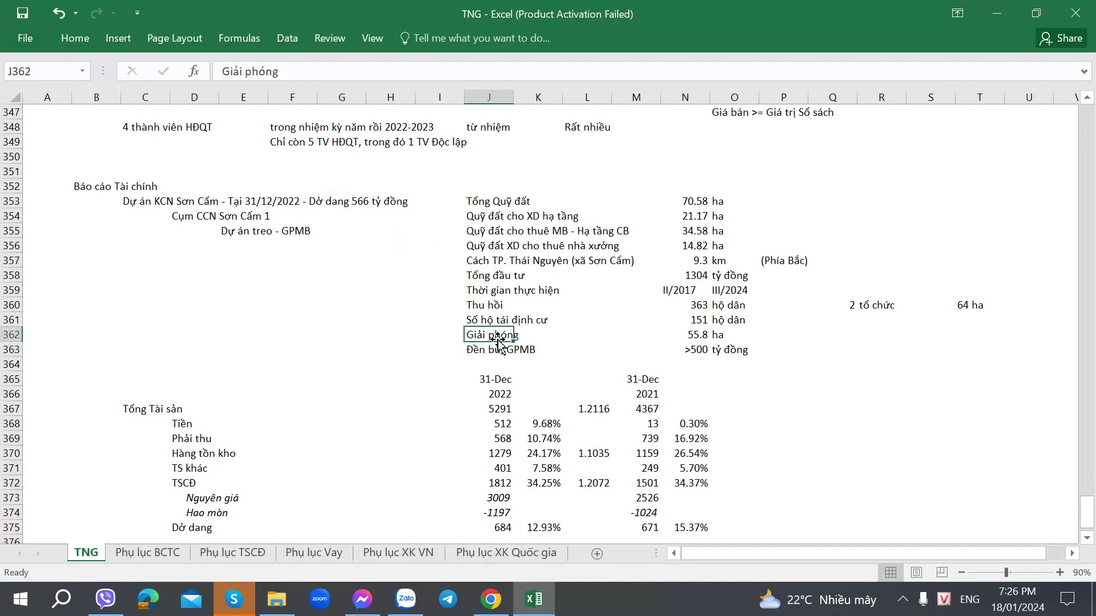
left_click(706, 334)
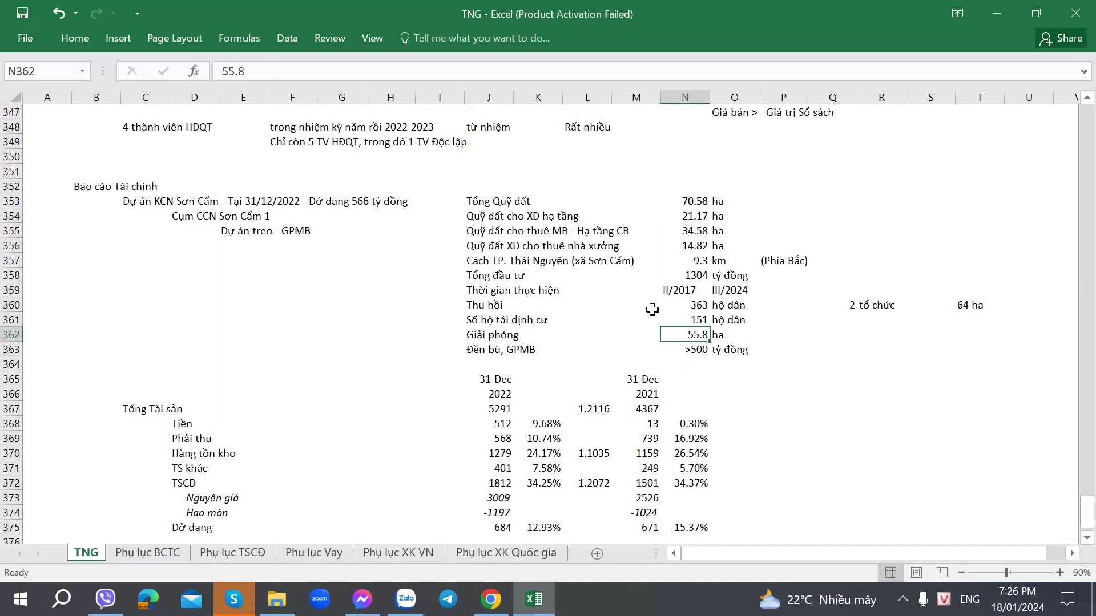
left_click(693, 214)
left_click(693, 199)
left_click(697, 333)
left_click(693, 307)
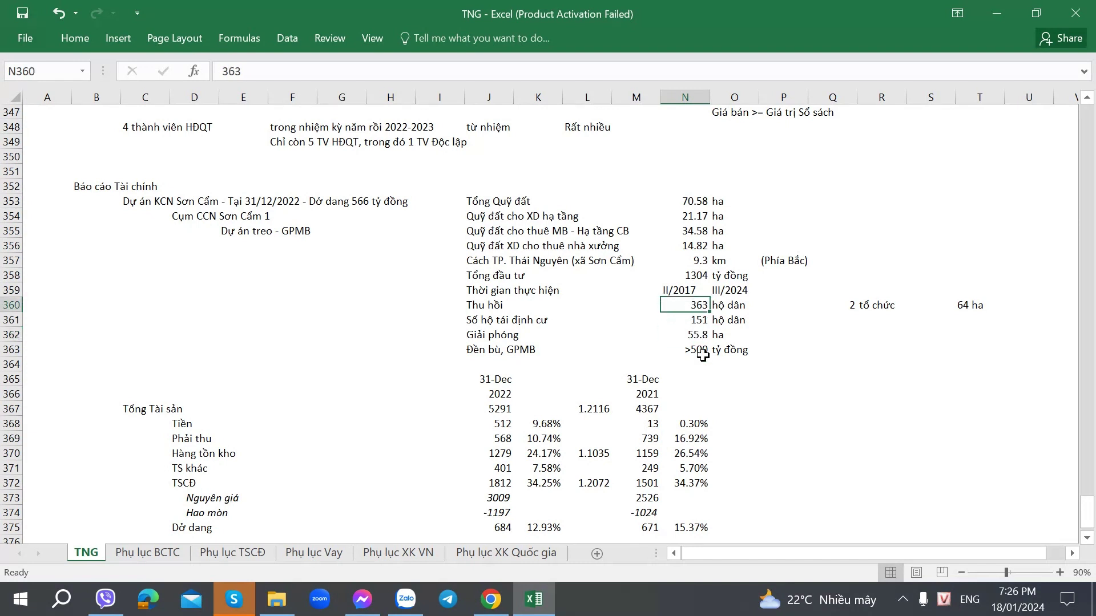
left_click(715, 291)
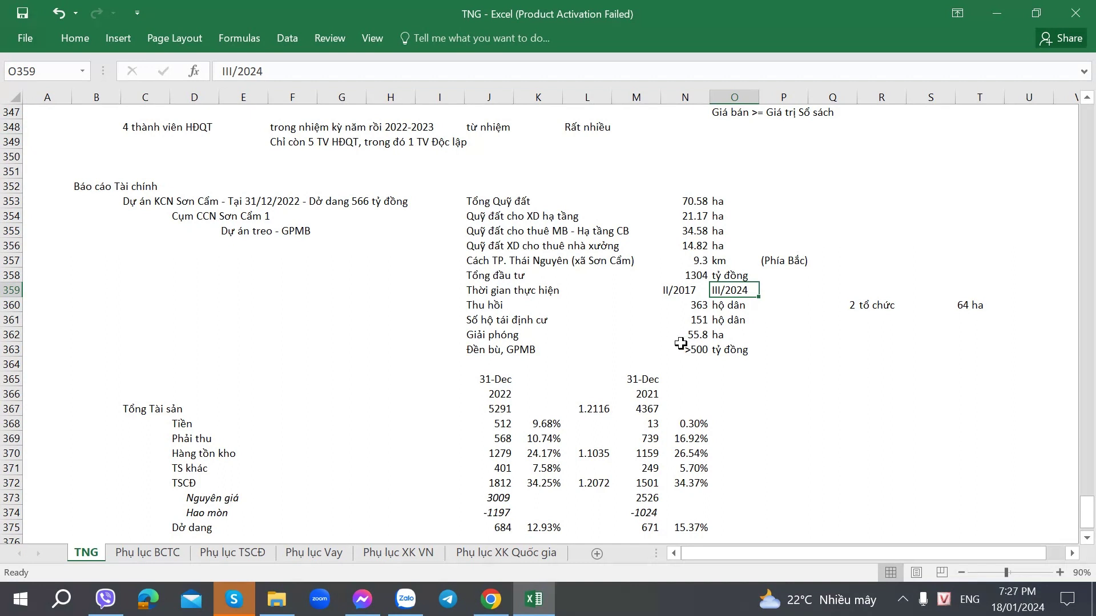
Examine the organisations and land area entries at the far end of the Thu hồi row.
left_click(861, 303)
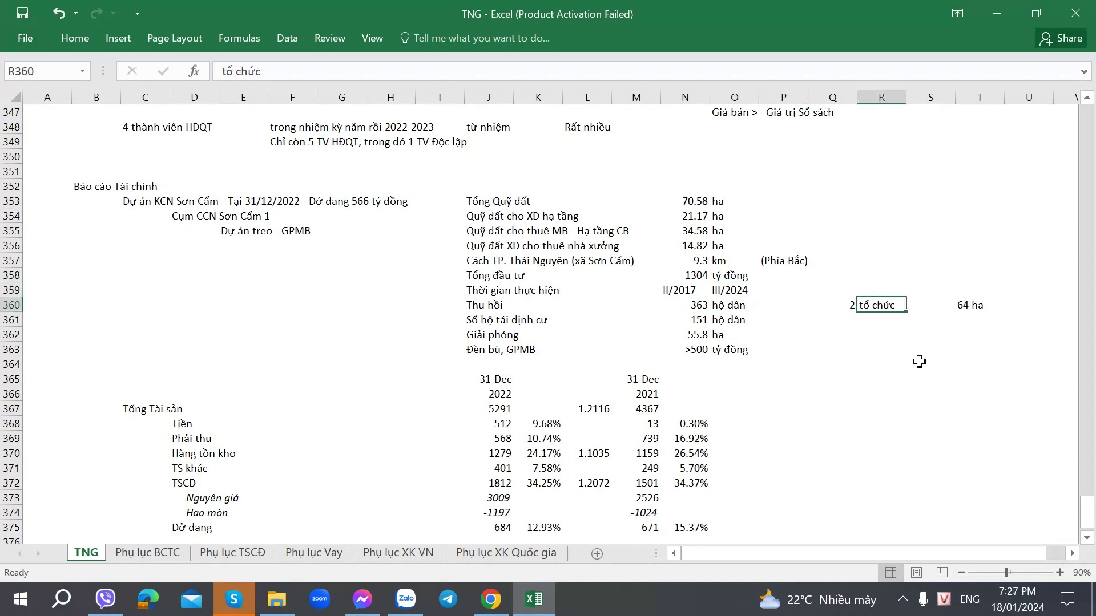
left_click(843, 320)
left_click(850, 295)
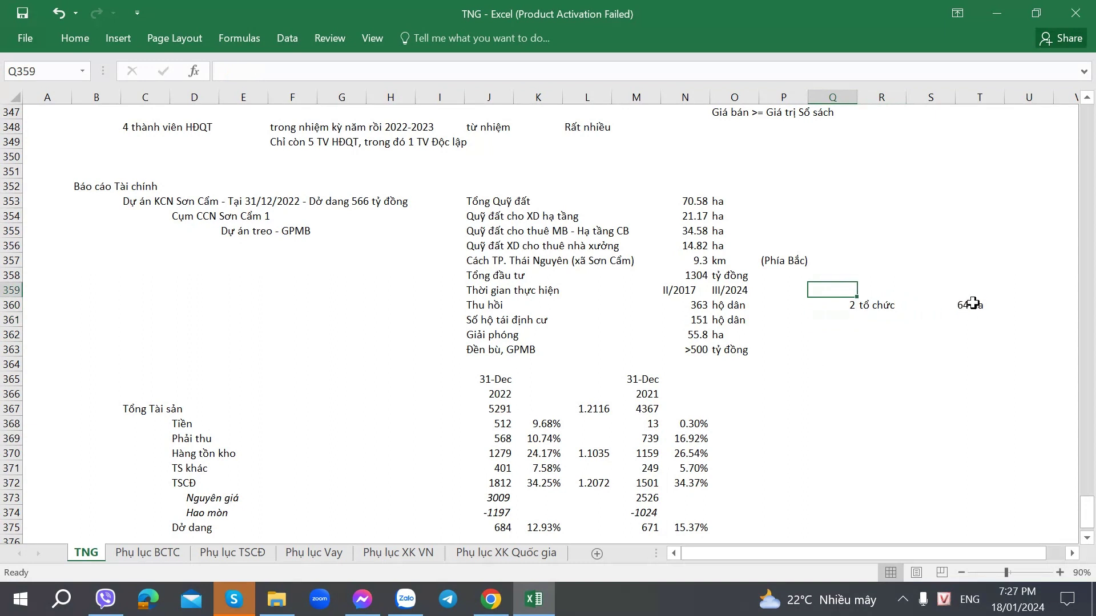
left_click(973, 304)
left_click(934, 306)
left_click(981, 306)
left_click(914, 305)
left_click(969, 305)
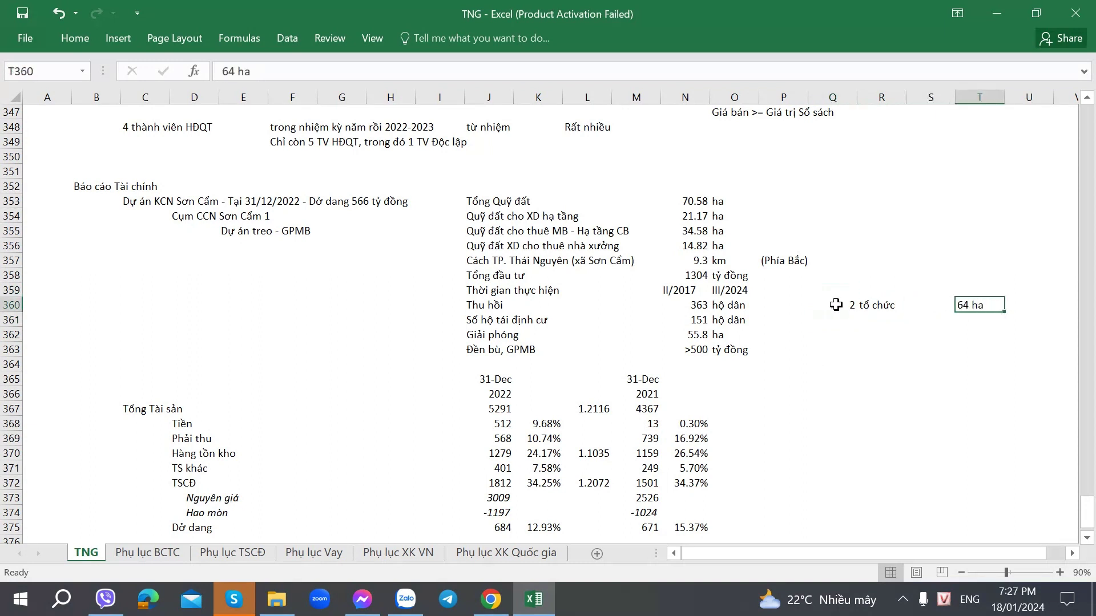
left_click(923, 312)
left_click(969, 308)
Highlight the Sơn Cẩm project data in J353:O363 and review the "Dự án treo - GPMB" note beside it.
left_click_drag(491, 205, 491, 217)
left_click_drag(546, 282, 742, 351)
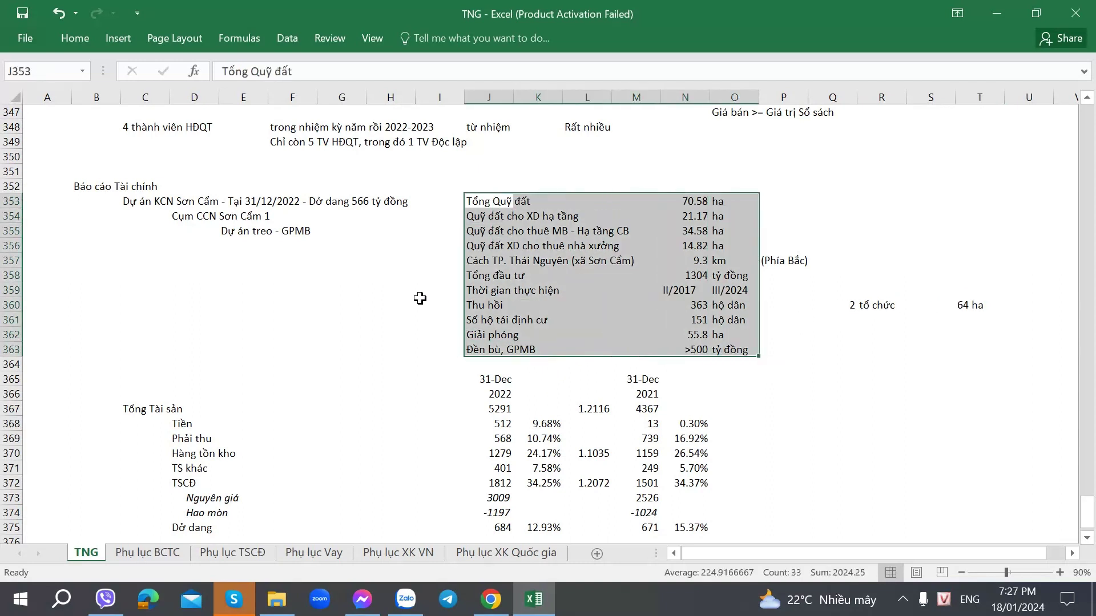
left_click(262, 234)
left_click(250, 263)
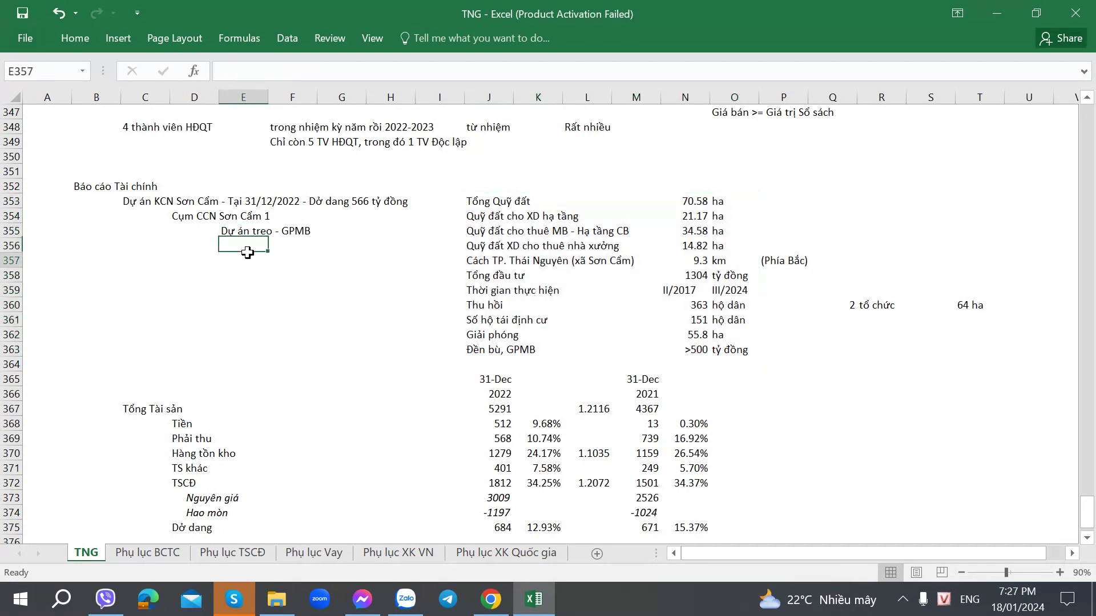
left_click(241, 247)
scroll(208, 318, "down", 3)
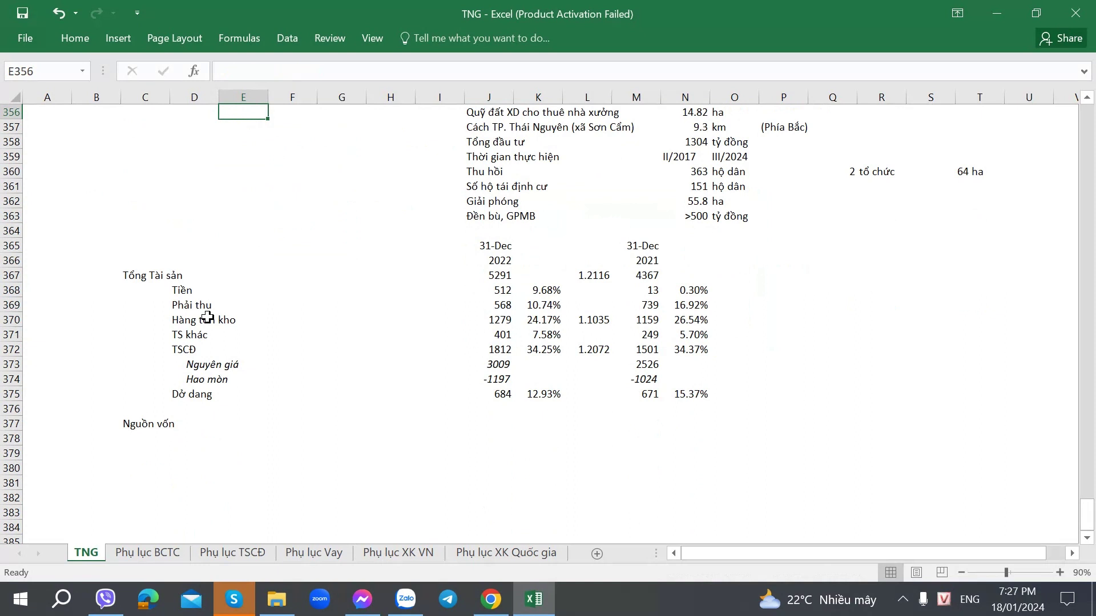
scroll(228, 311, "up", 1)
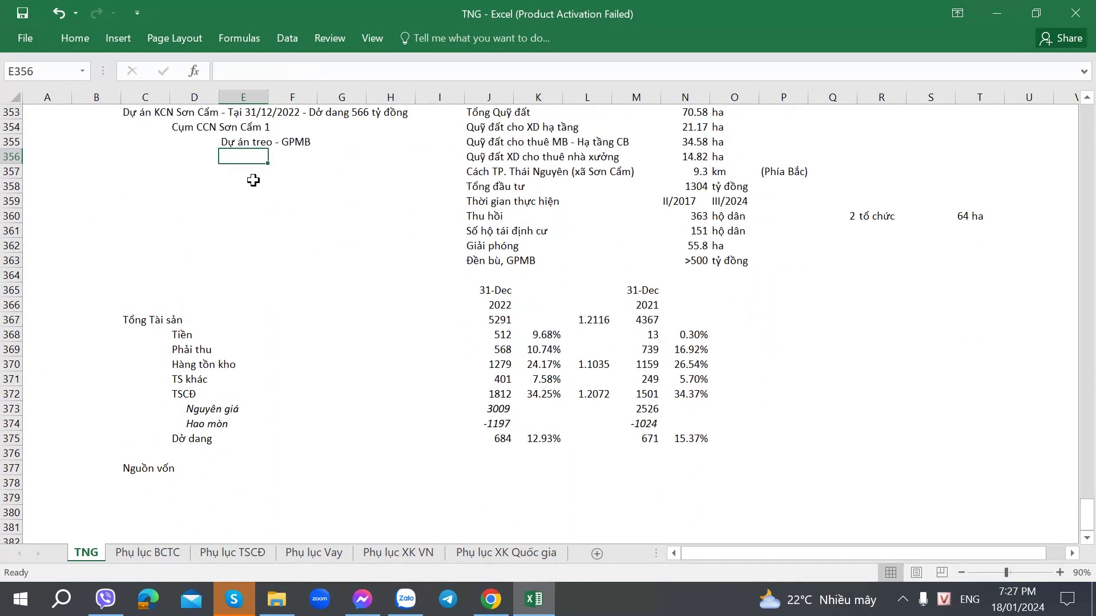
left_click(244, 139)
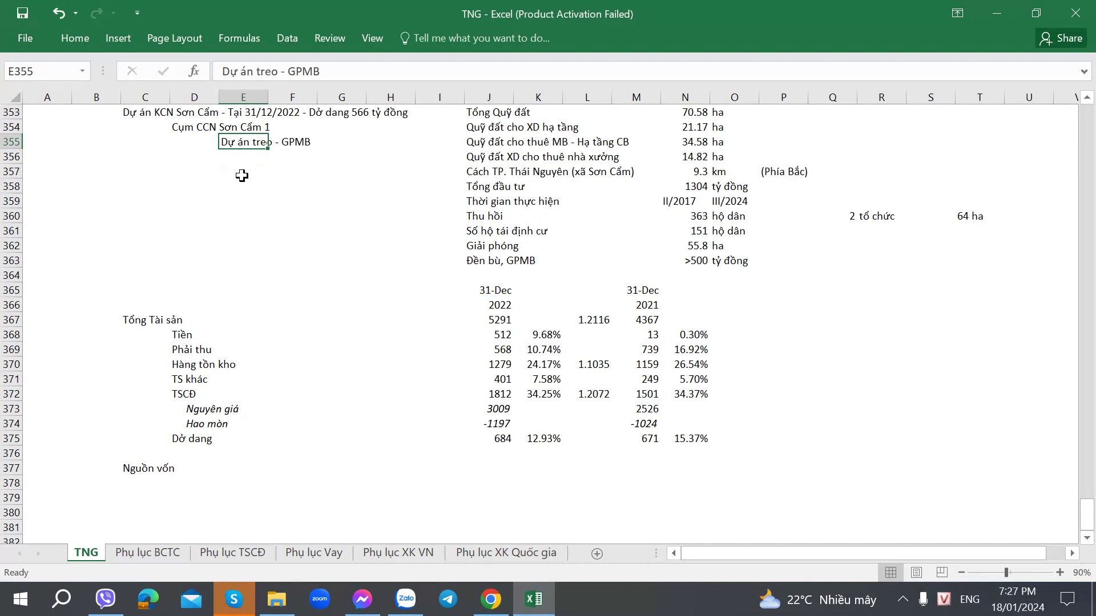
key("alt+Tab")
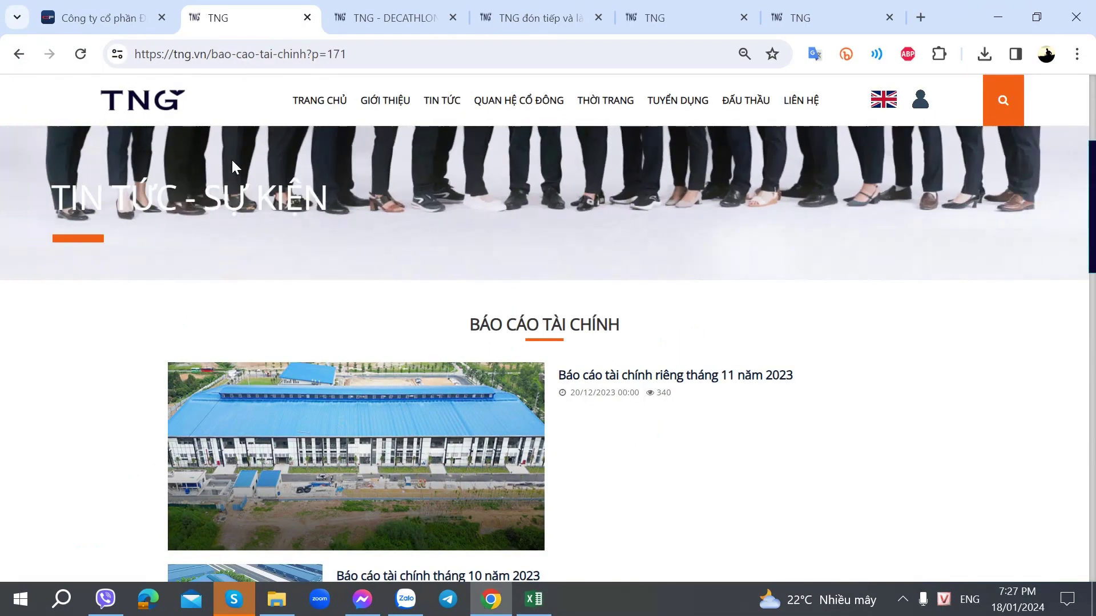
key("alt+Tab")
scroll(180, 197, "up", 2)
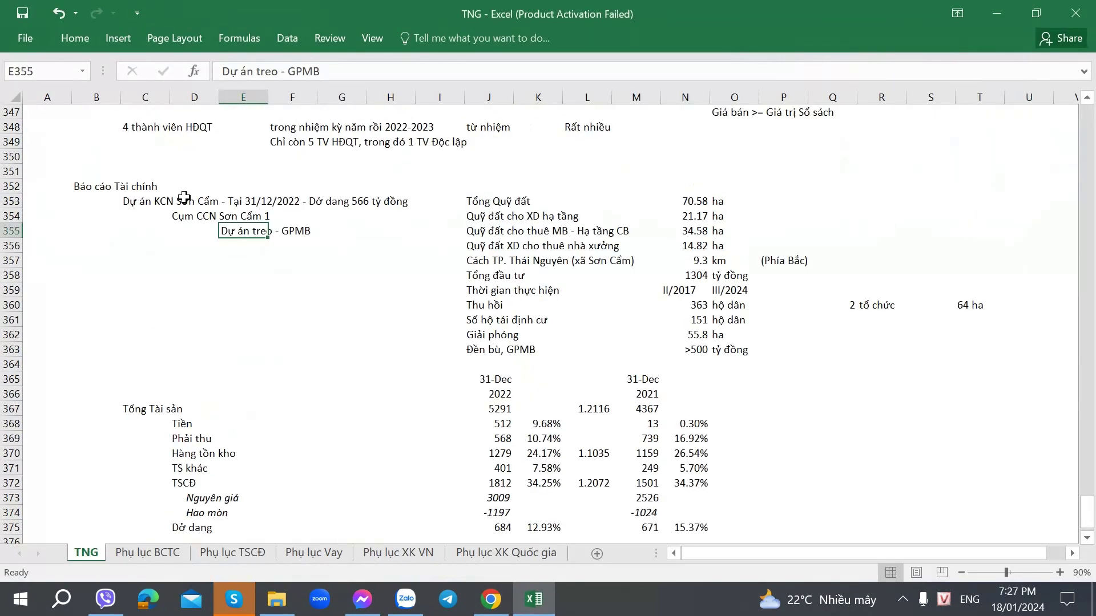
scroll(184, 210, "down", 3)
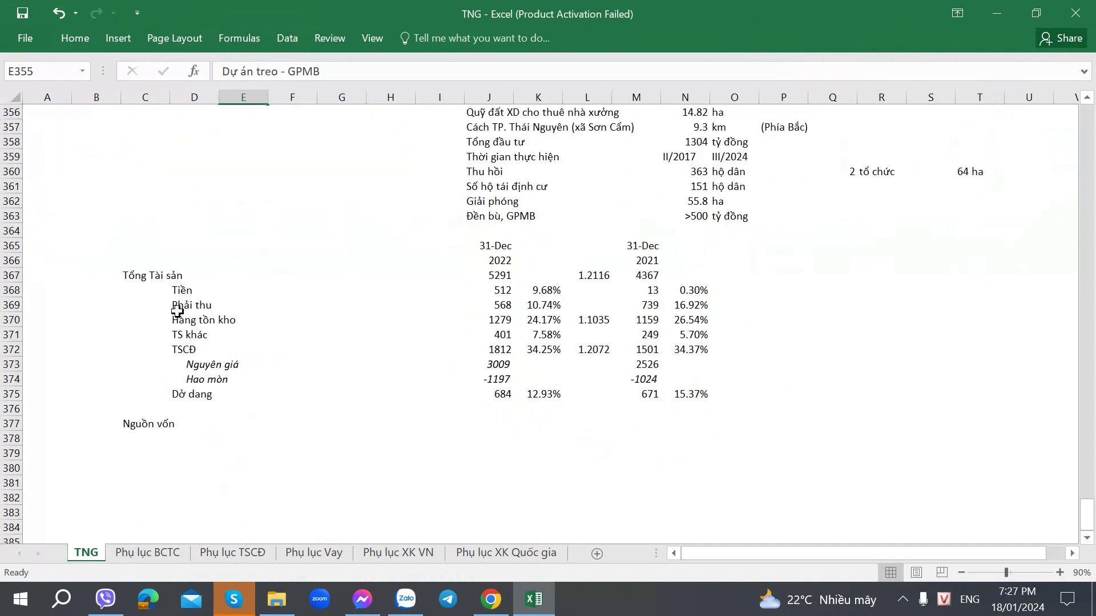
scroll(178, 311, "up", 2)
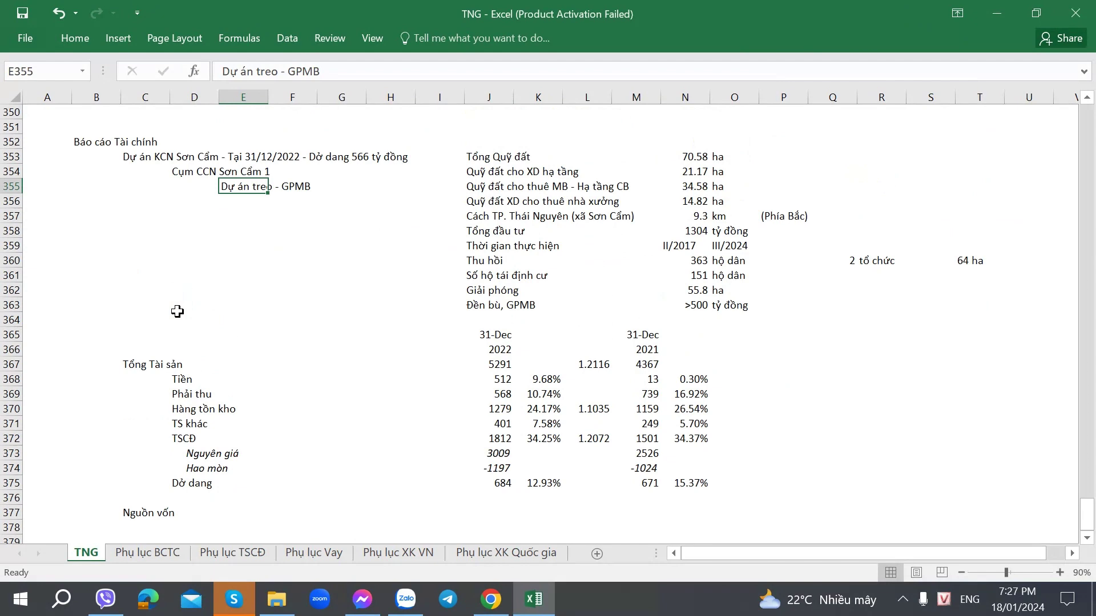
scroll(177, 311, "down", 1)
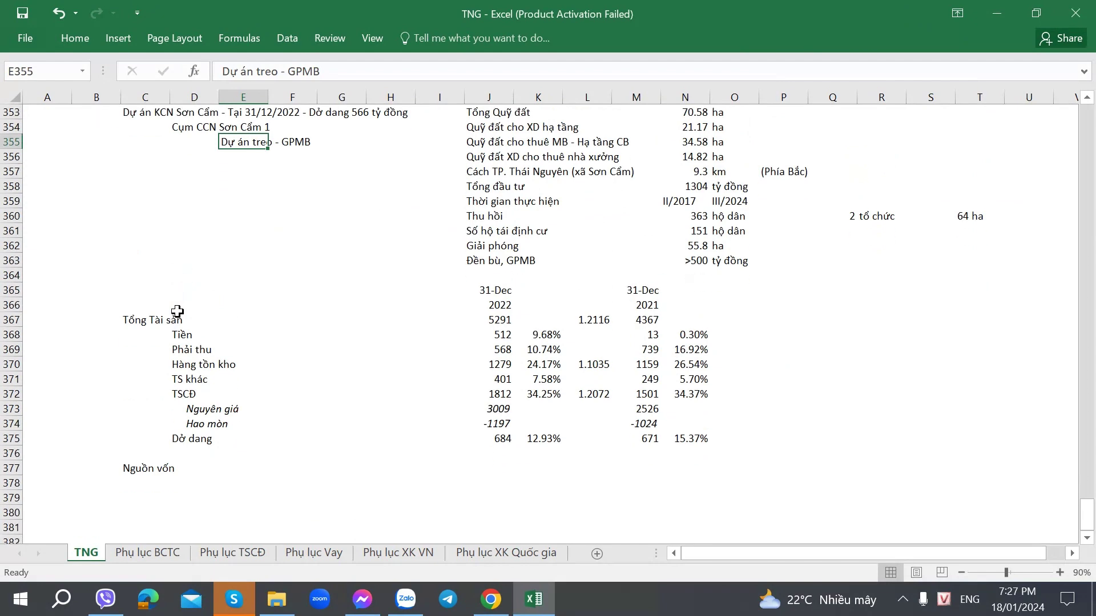
left_click(150, 554)
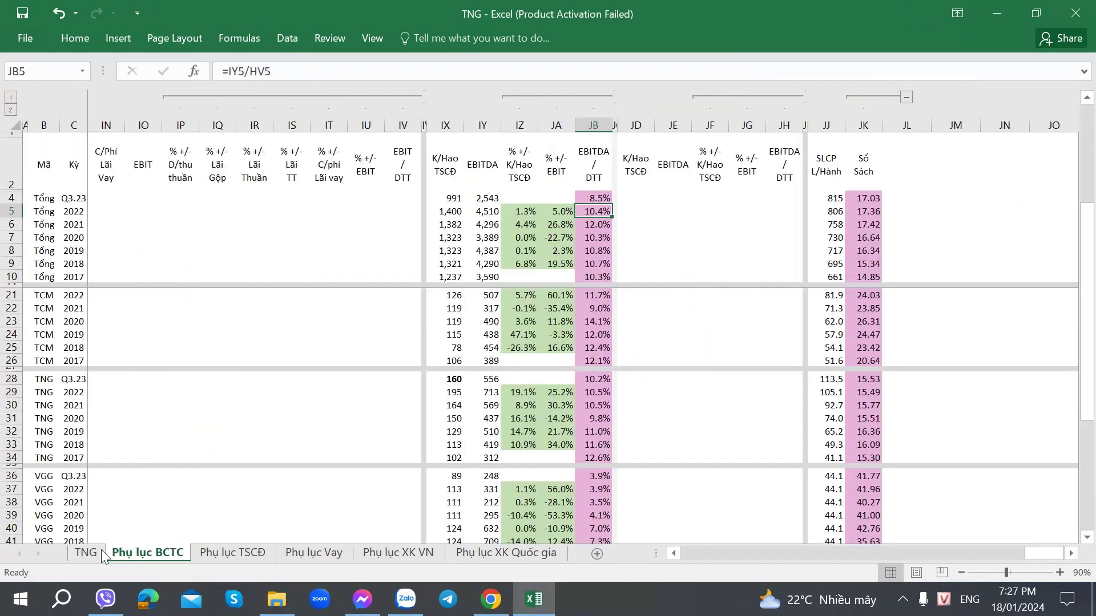
left_click(100, 552)
Review the Quyền mua and Riêng lẻ share issue figures in the 2023 shareholder meeting notes.
scroll(367, 428, "up", 8)
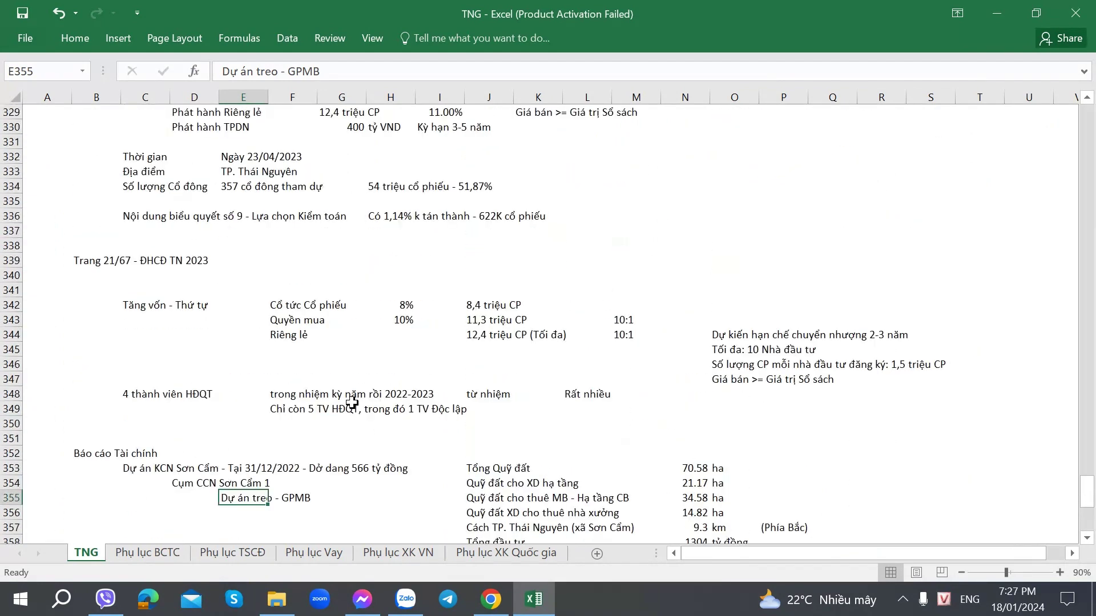
left_click(337, 338)
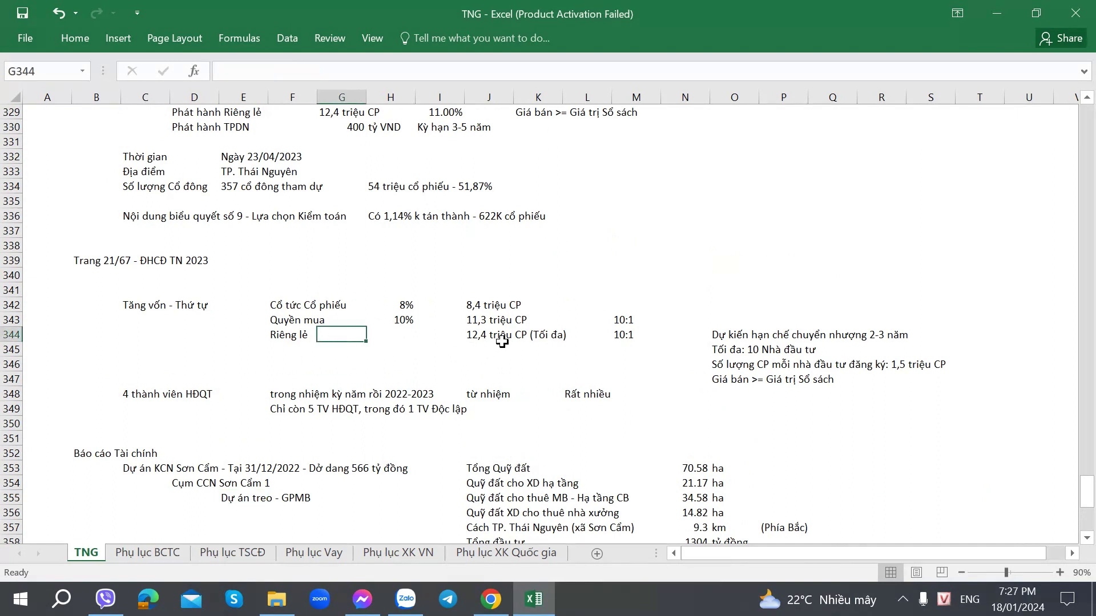
left_click(477, 320)
key("Down")
left_click(477, 321)
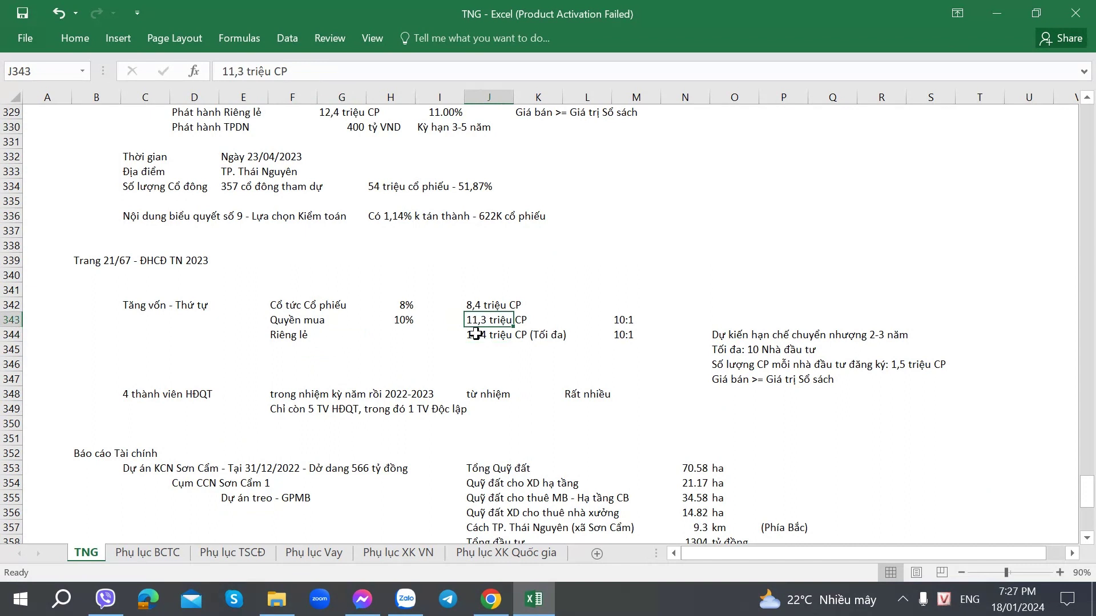
key("Down")
Enter 113 in cell N343 next to the Quyền mua ratio.
left_click(634, 321)
left_click(686, 321)
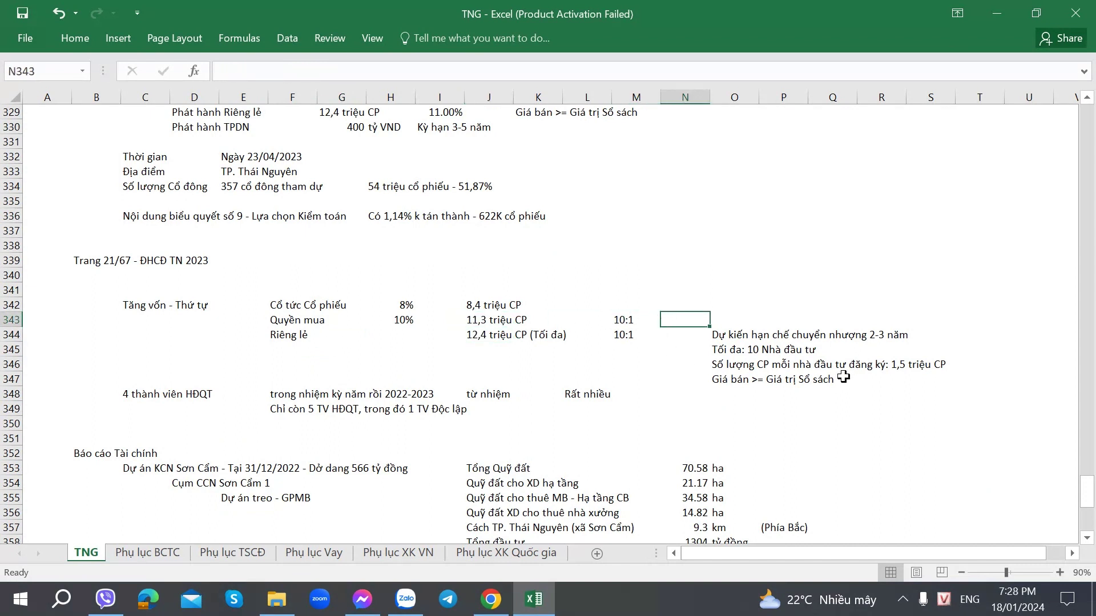
type("113")
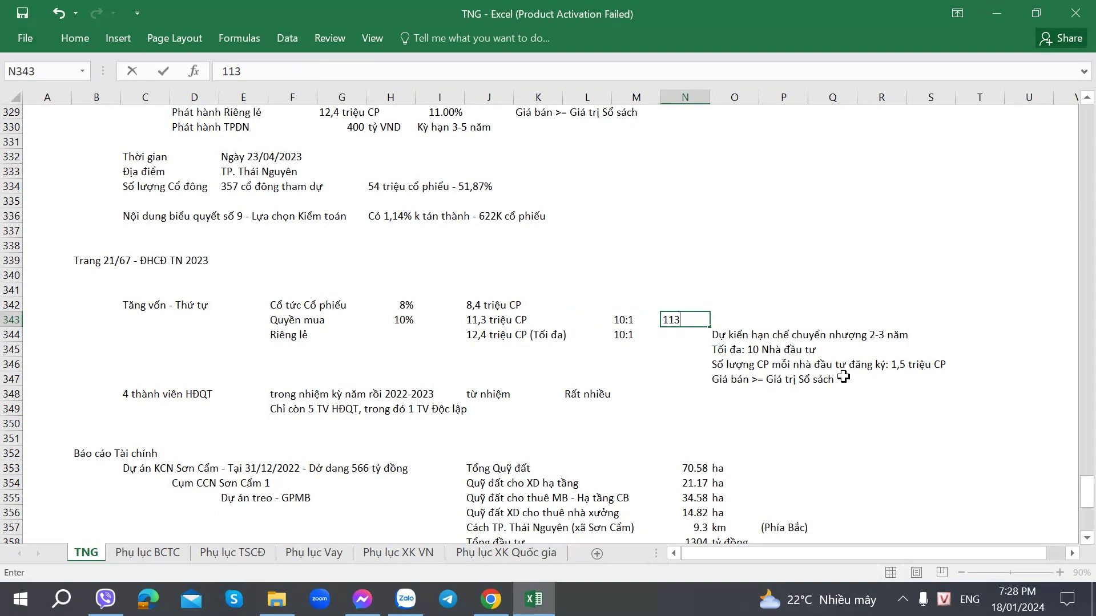
key("Return")
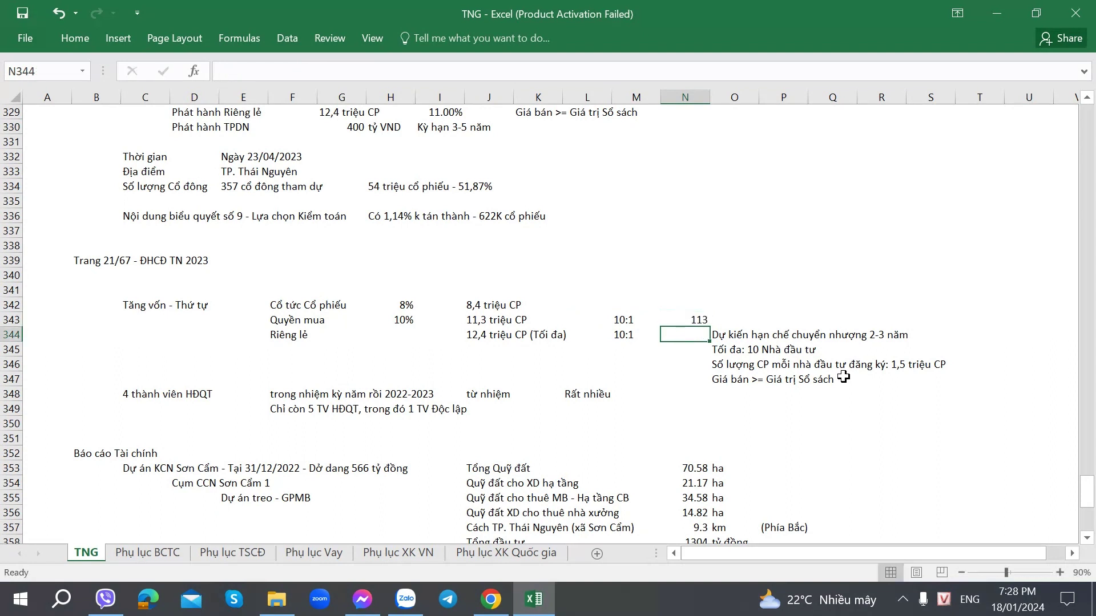
Move the private placement condition notes starting in O344:O347 one column over to column P.
key("Right")
key("shift+Down")
key("shift+Down")
key("shift+Down")
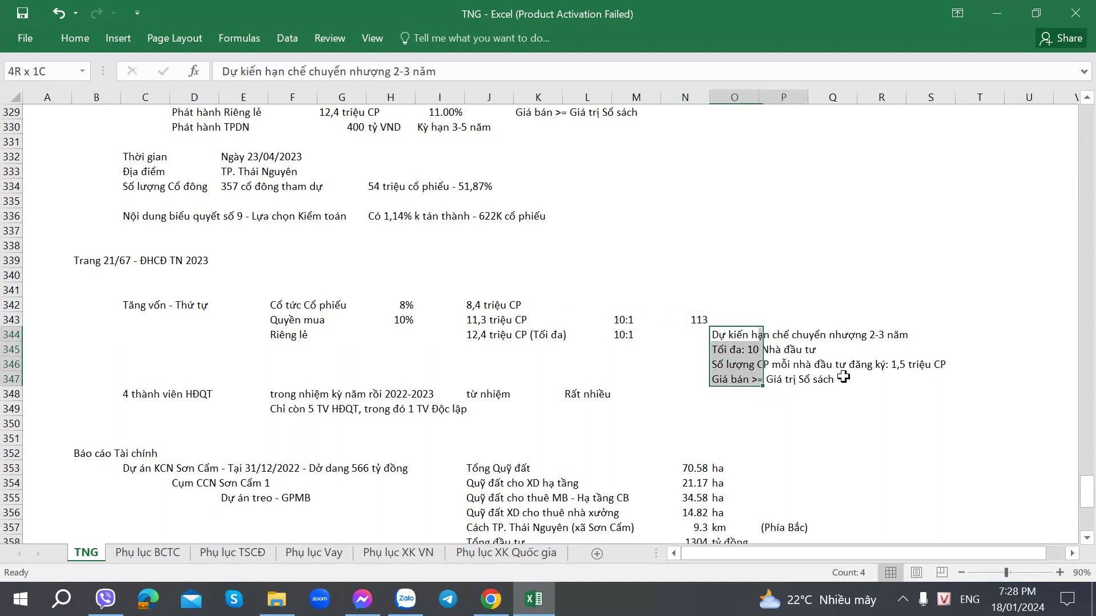
key("shift+Right")
key("shift+Right")
key("ctrl+x")
key("Right")
key("Return")
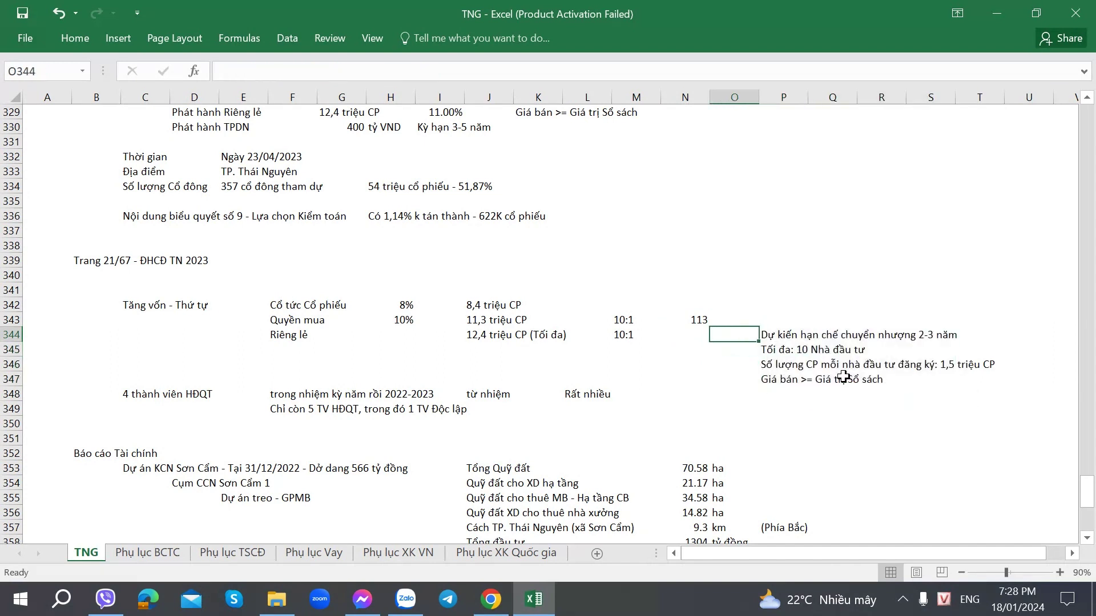
key("Left")
key("Left")
key("Left")
key("Right")
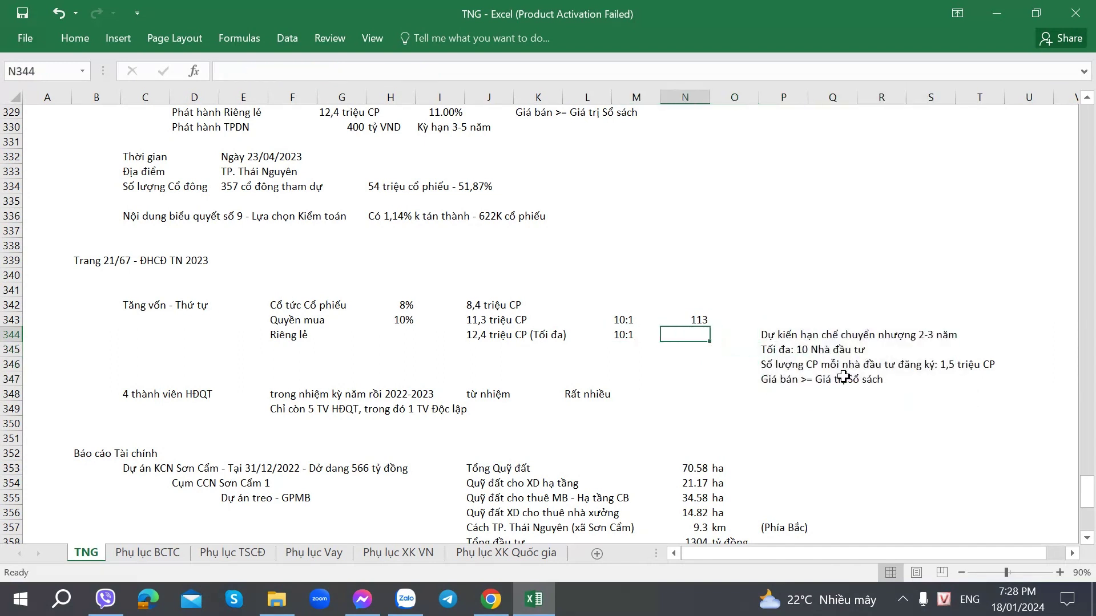
left_click(486, 325)
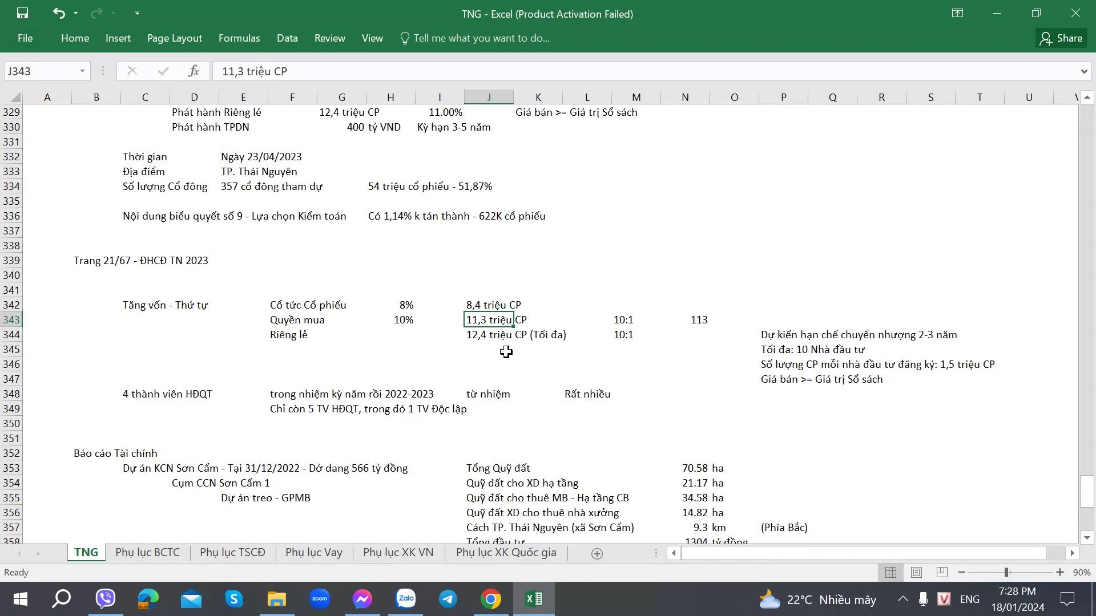
Calculate the Riêng lẻ issue proceeds in cell N344 with the formula =19*12.4.
left_click(506, 336)
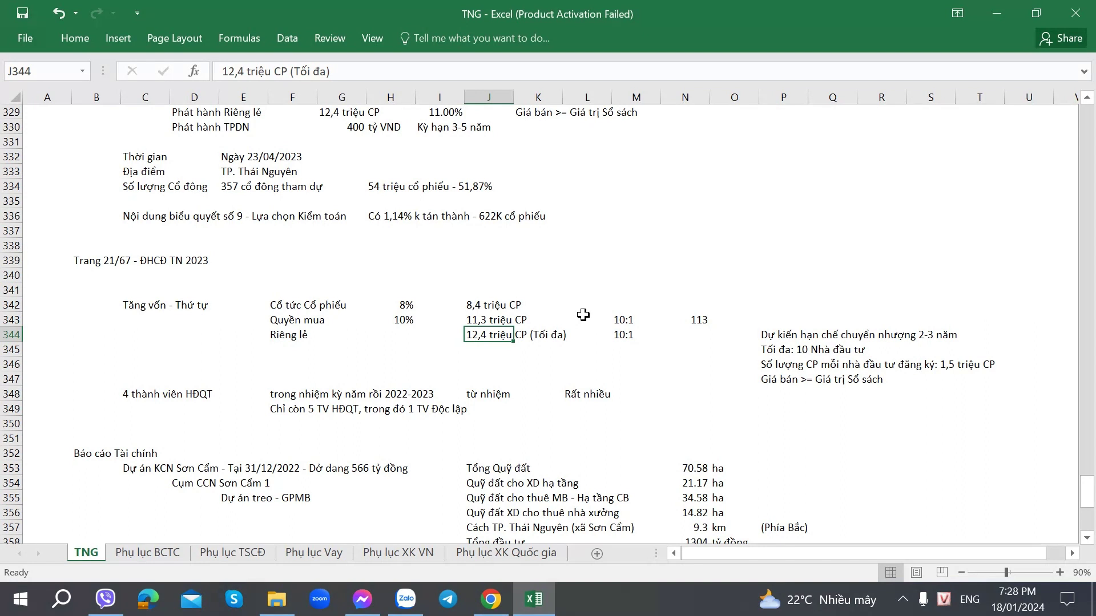
left_click(675, 336)
type("=1")
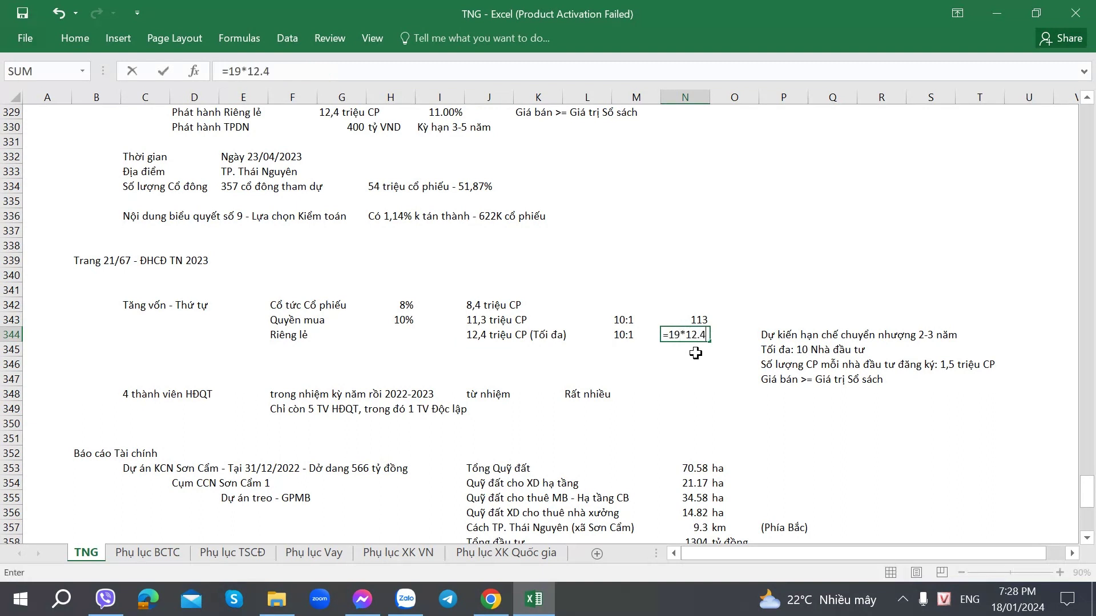
type("9*12.4")
key("ctrl+Return")
key("Up")
key("Down")
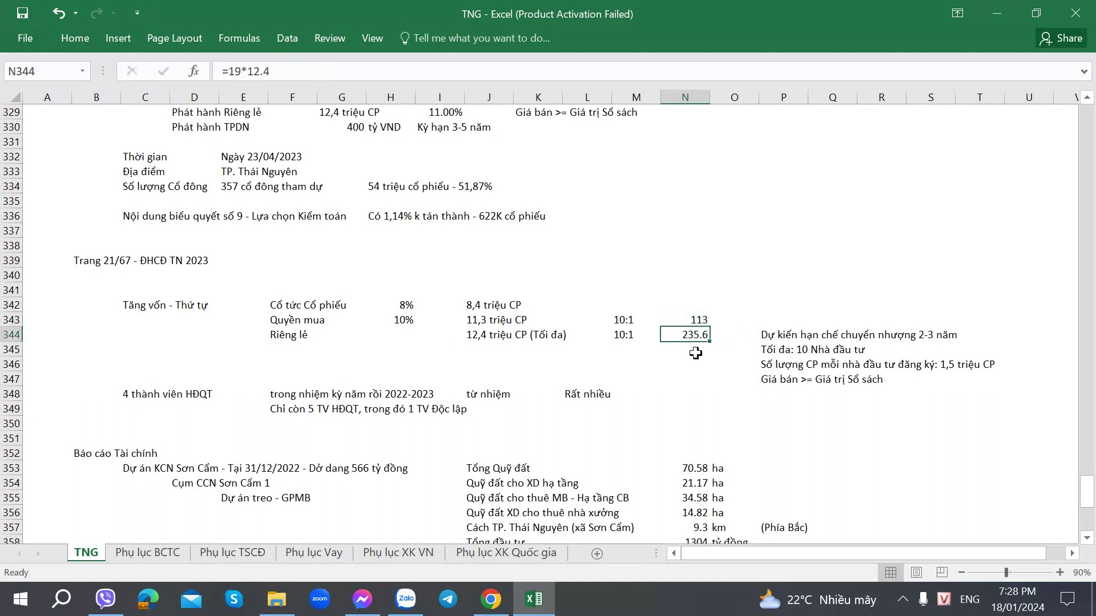
Format the Riêng lẻ amount in N344 to show no decimal places.
left_click(74, 41)
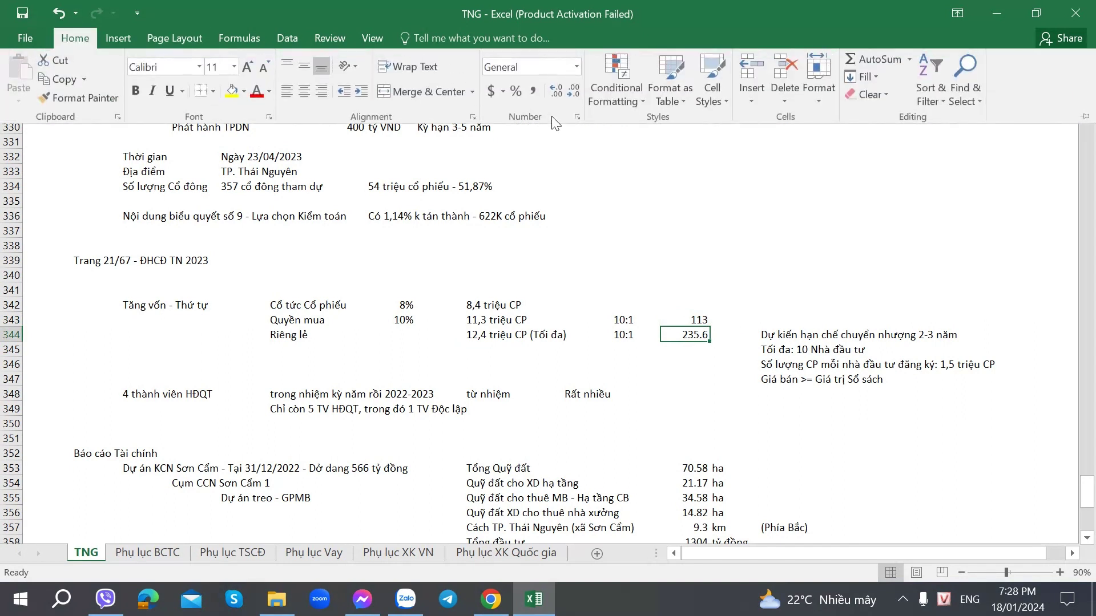
left_click(572, 94)
left_click(685, 365)
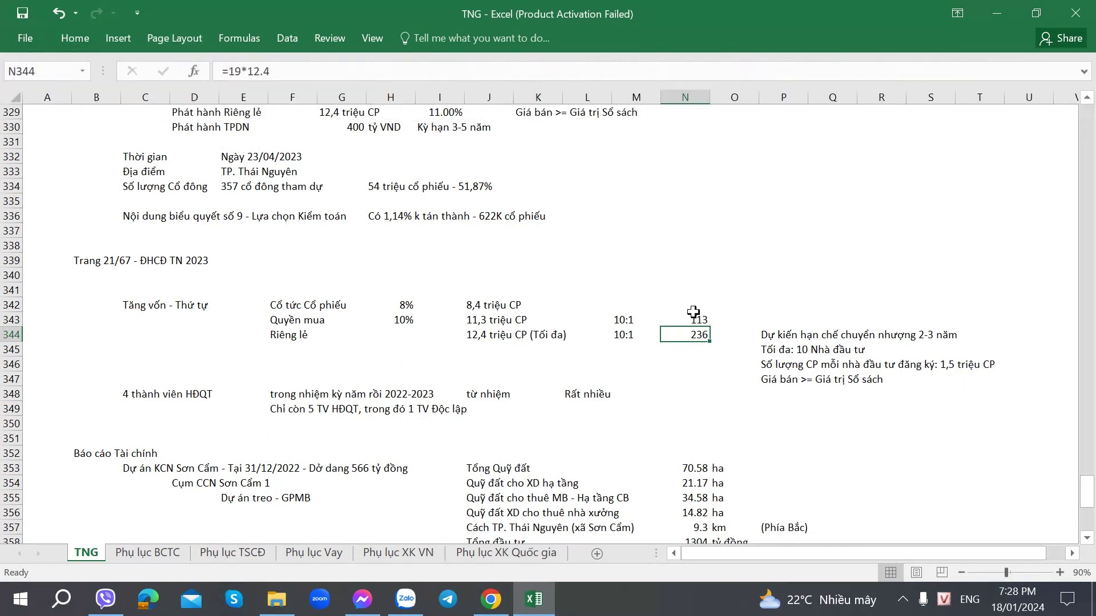
Check the sum of N343:N344, look up TNG's current share price on the CafeF page in Chrome, and return to the workbook.
left_click_drag(695, 319, 697, 335)
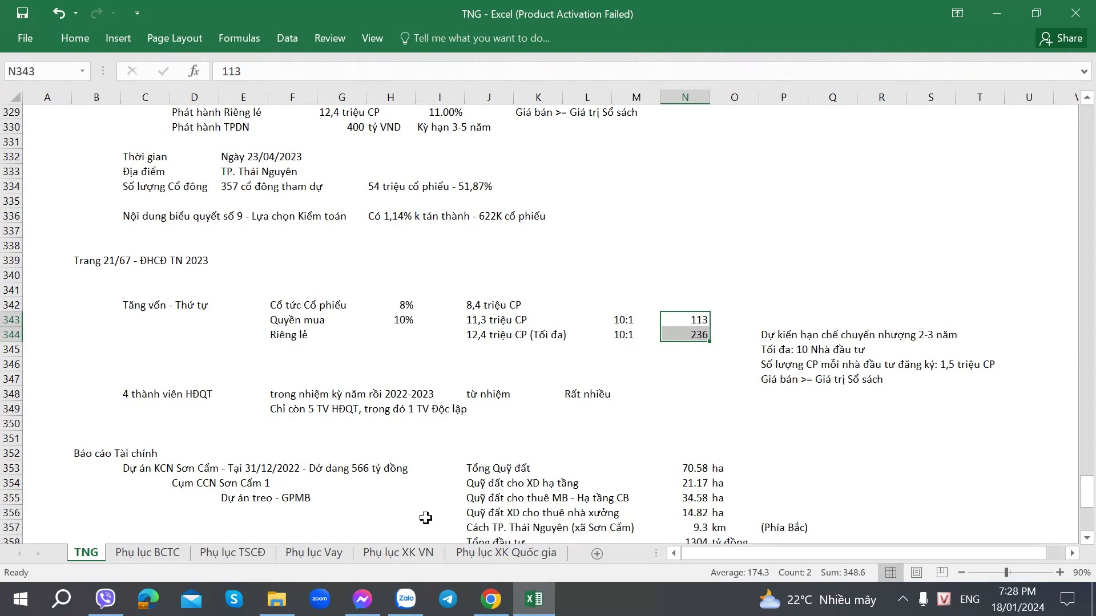
left_click(492, 600)
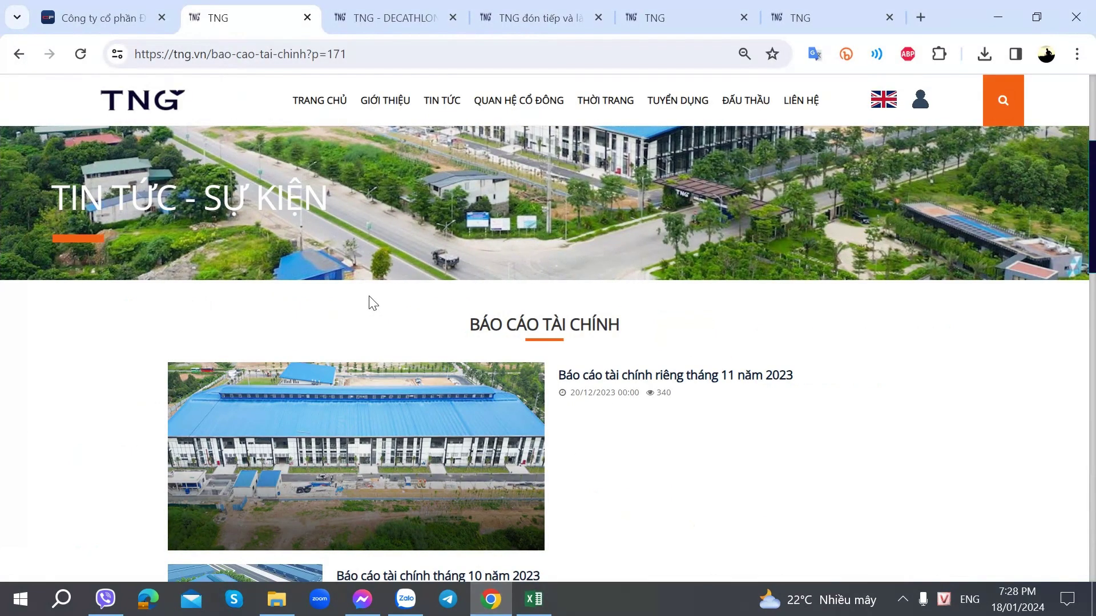
left_click(120, 7)
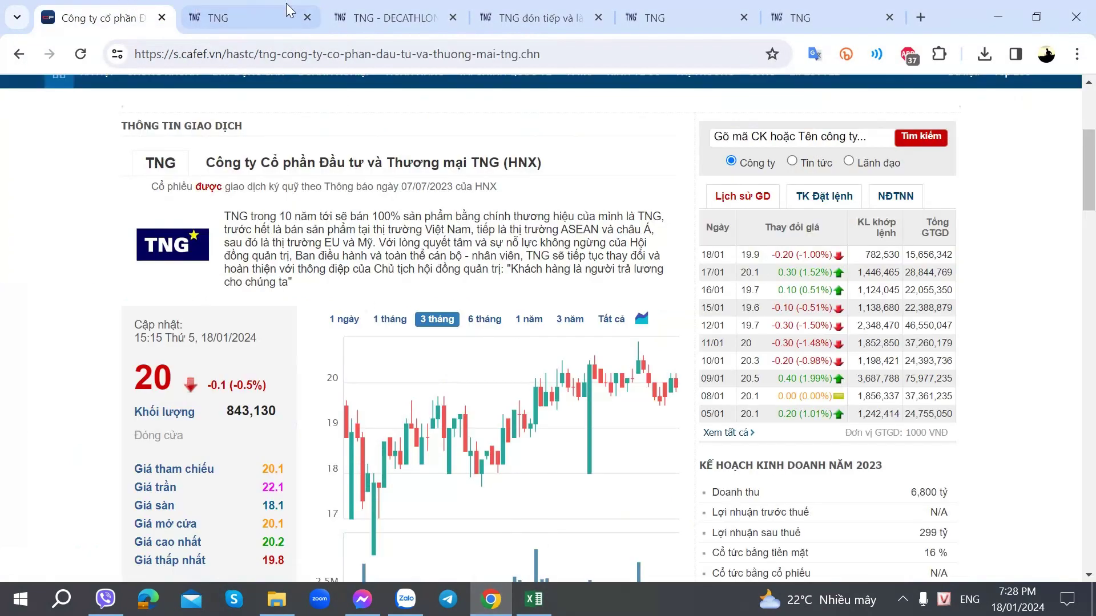
left_click(533, 599)
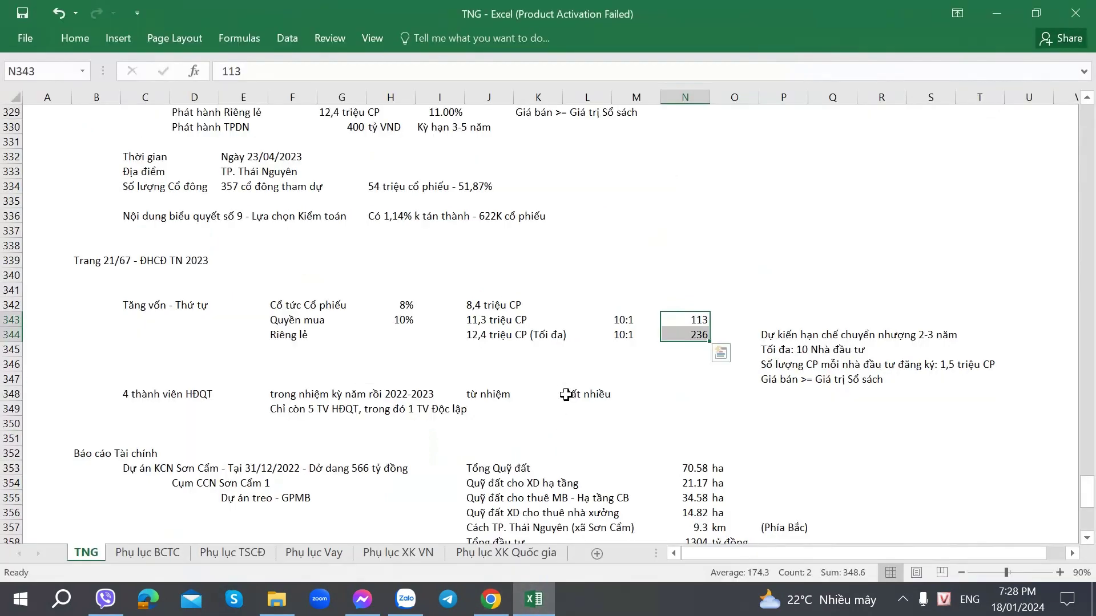
Review the Sơn Cẩm project data and the Tổng Tài sản table down to the empty cell D378 under Nguồn vốn.
scroll(464, 429, "down", 4)
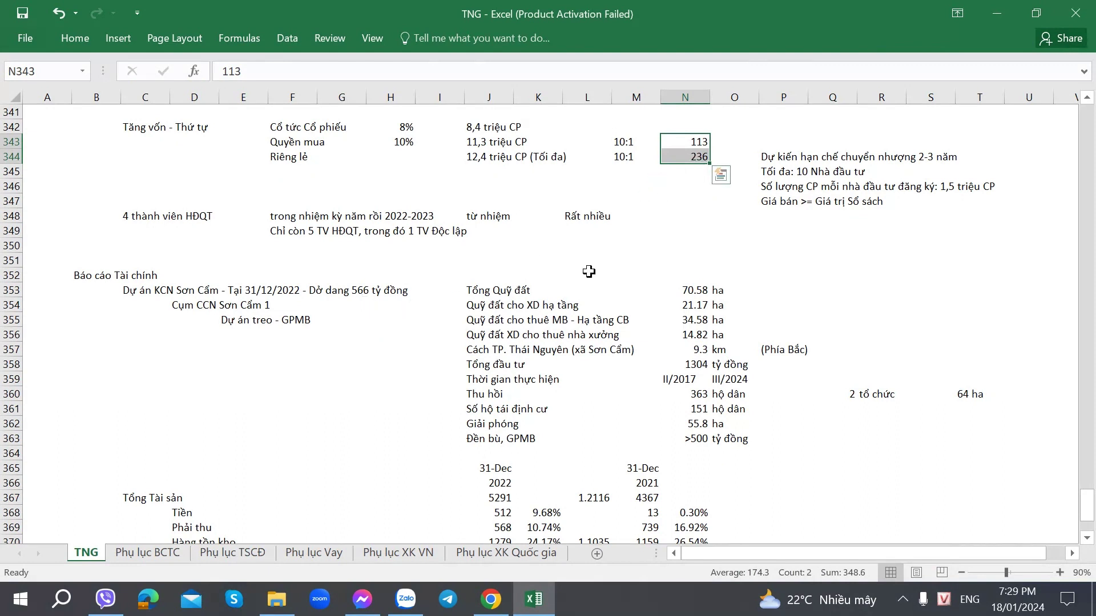
scroll(644, 221, "up", 1)
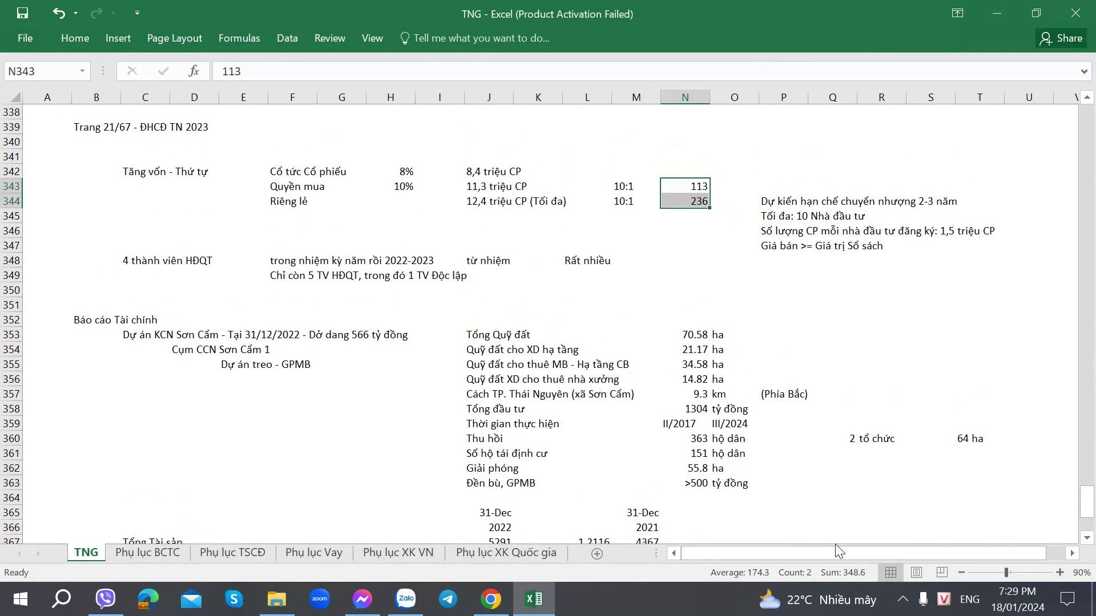
scroll(418, 381, "down", 5)
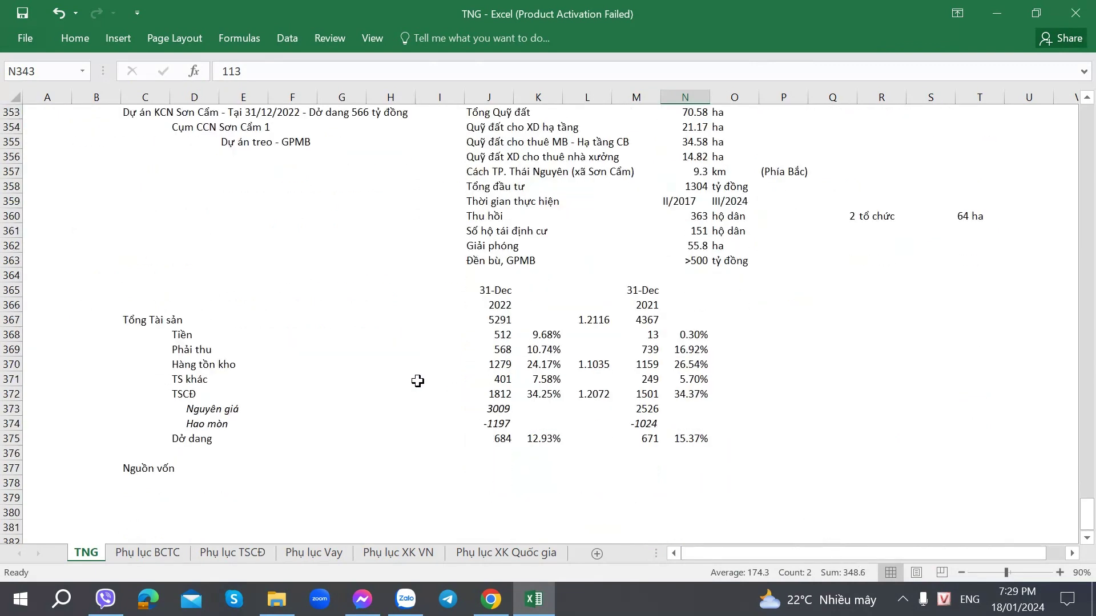
scroll(321, 387, "down", 3)
scroll(321, 387, "up", 3)
scroll(322, 390, "down", 2)
left_click(205, 395)
Switch to Chrome and examine TNG's trading overview and valuation figures on the CafeF page.
key("alt+Tab")
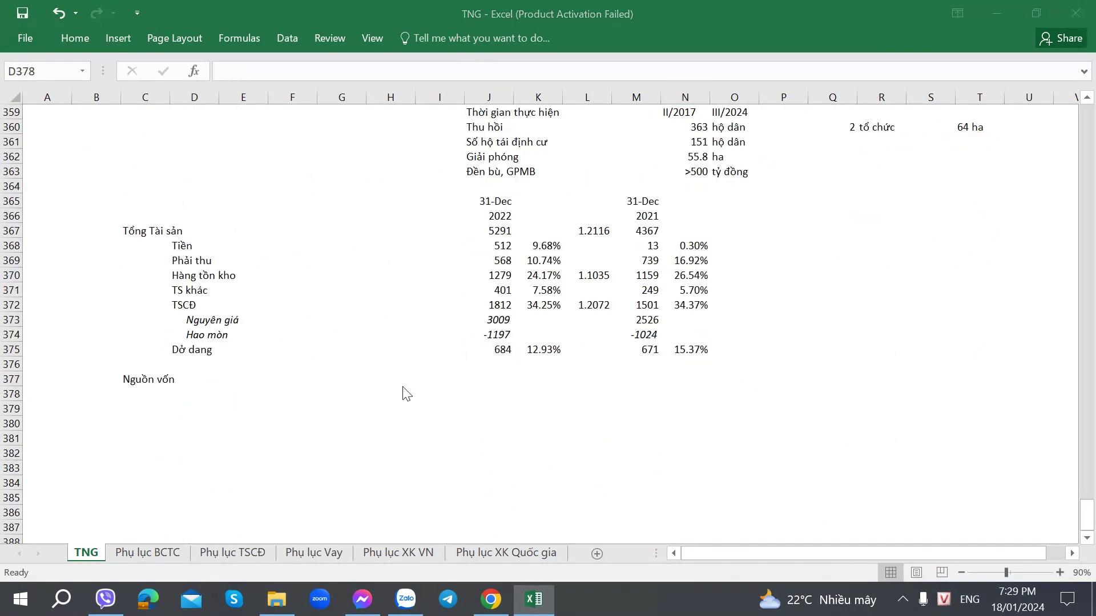
left_click(293, 11)
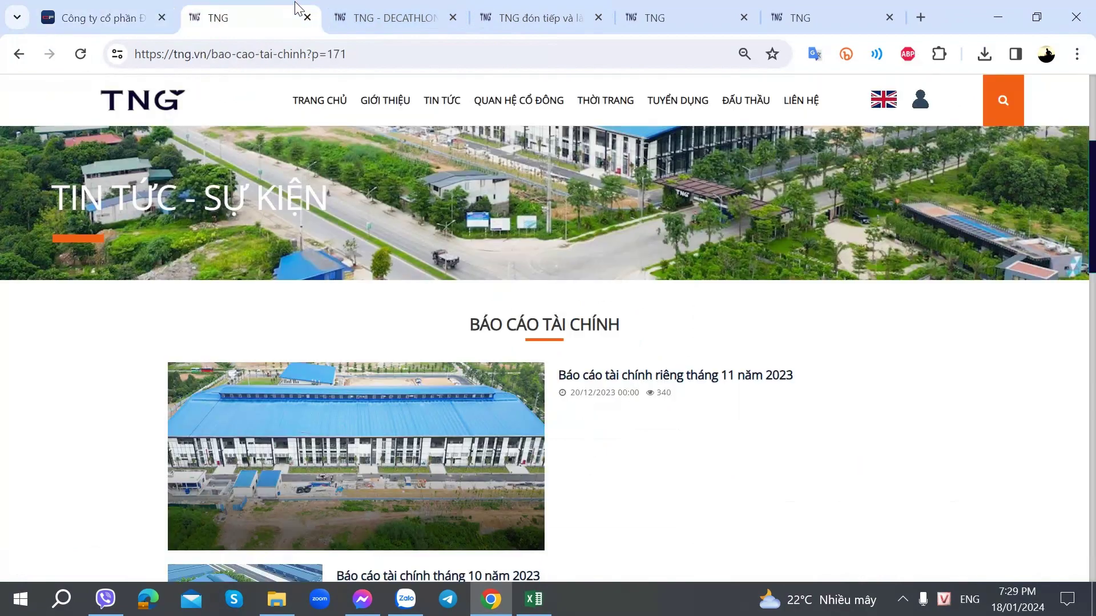
left_click(851, 15)
left_click(728, 14)
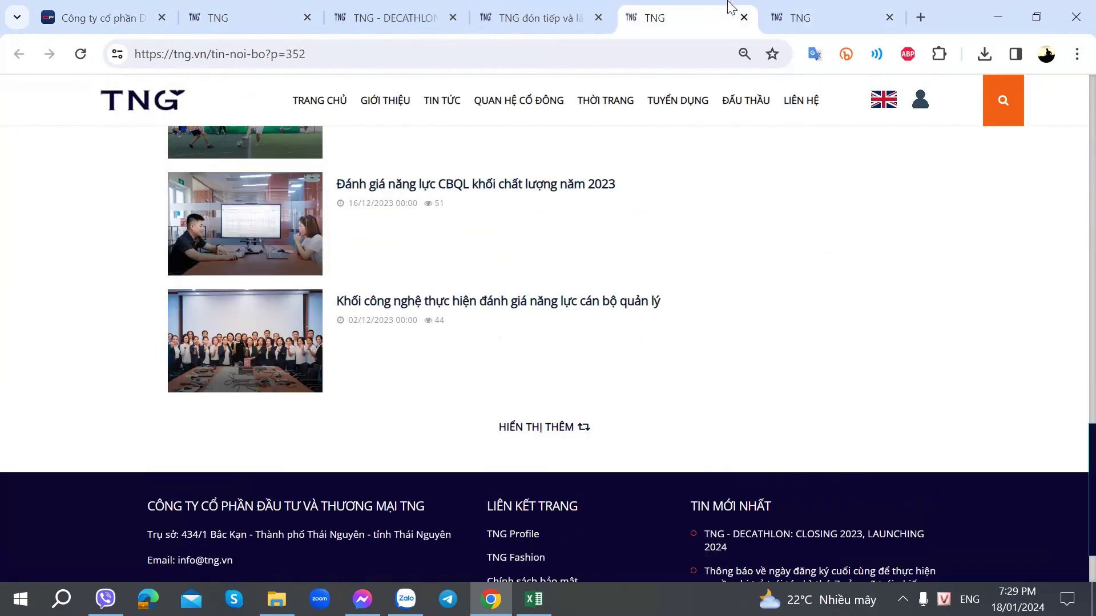
left_click(97, 17)
scroll(456, 351, "down", 10)
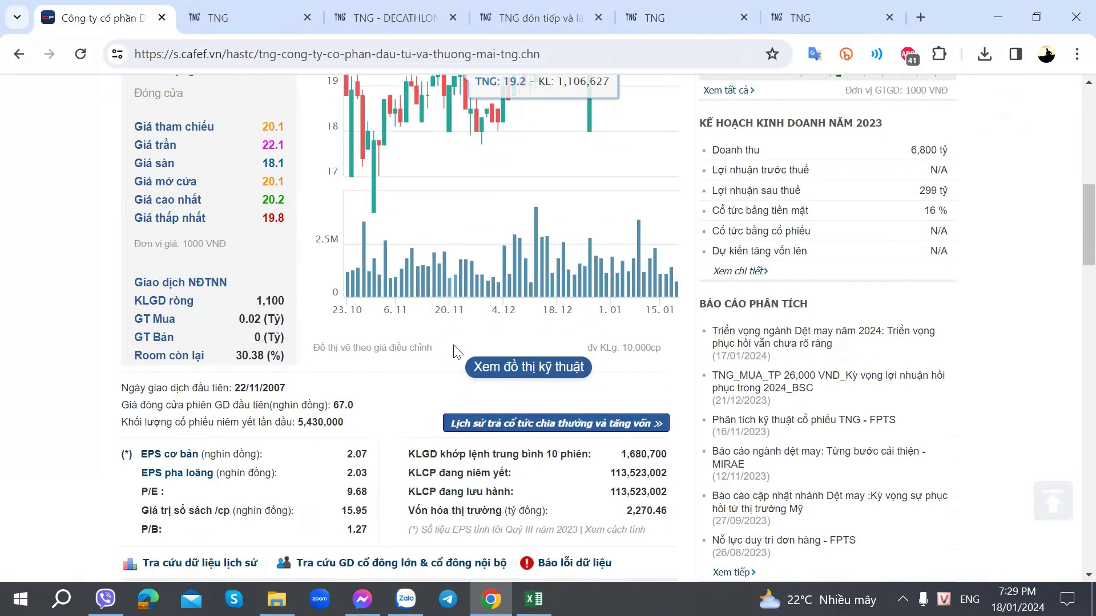
key("alt+Tab")
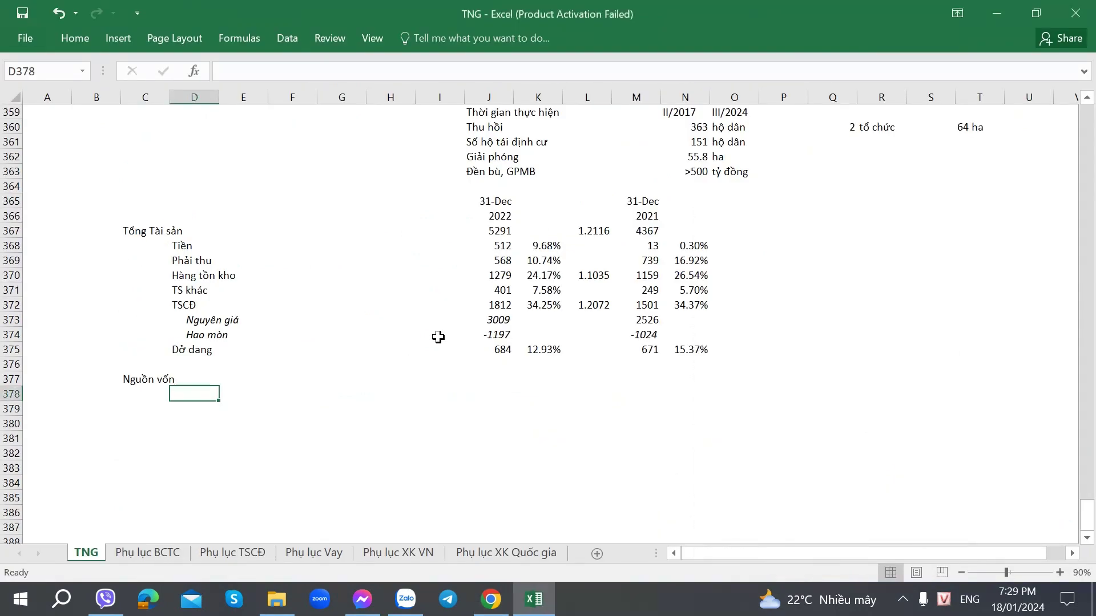
Open the audited consolidated 2022 financial report from CafeF's TNG report list in two new browser tabs.
key("alt+Tab")
scroll(596, 246, "down", 3)
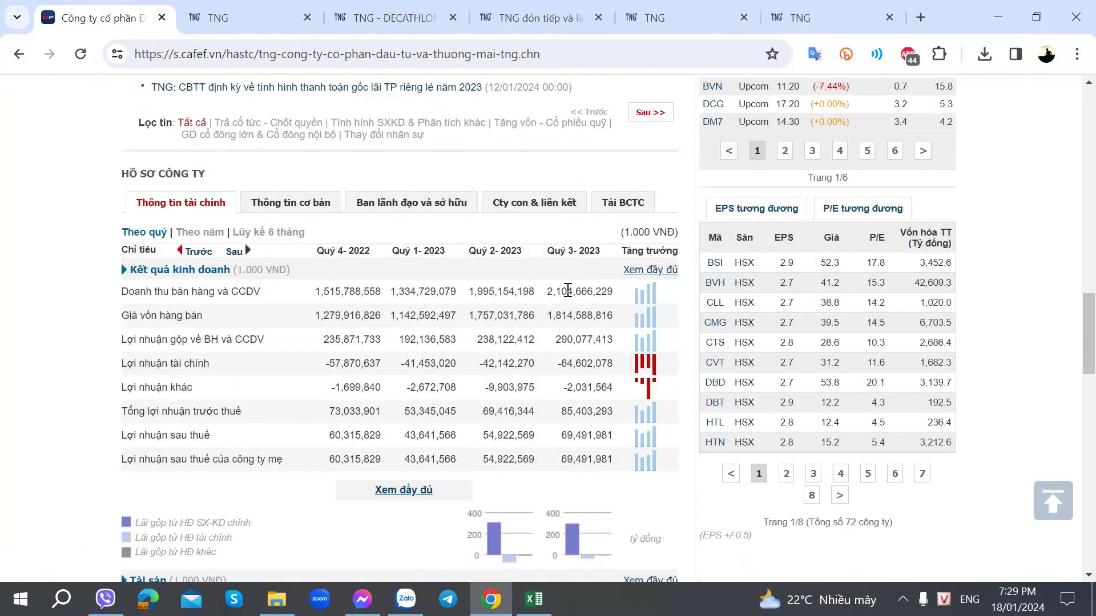
left_click(623, 204)
scroll(586, 295, "down", 2)
scroll(583, 289, "down", 3)
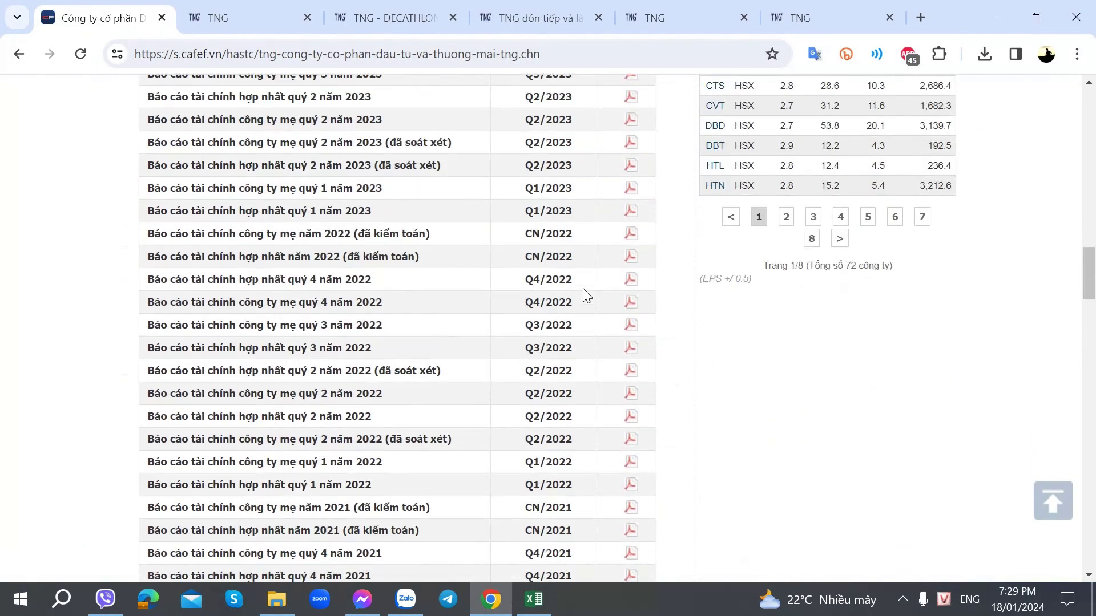
middle_click(634, 260)
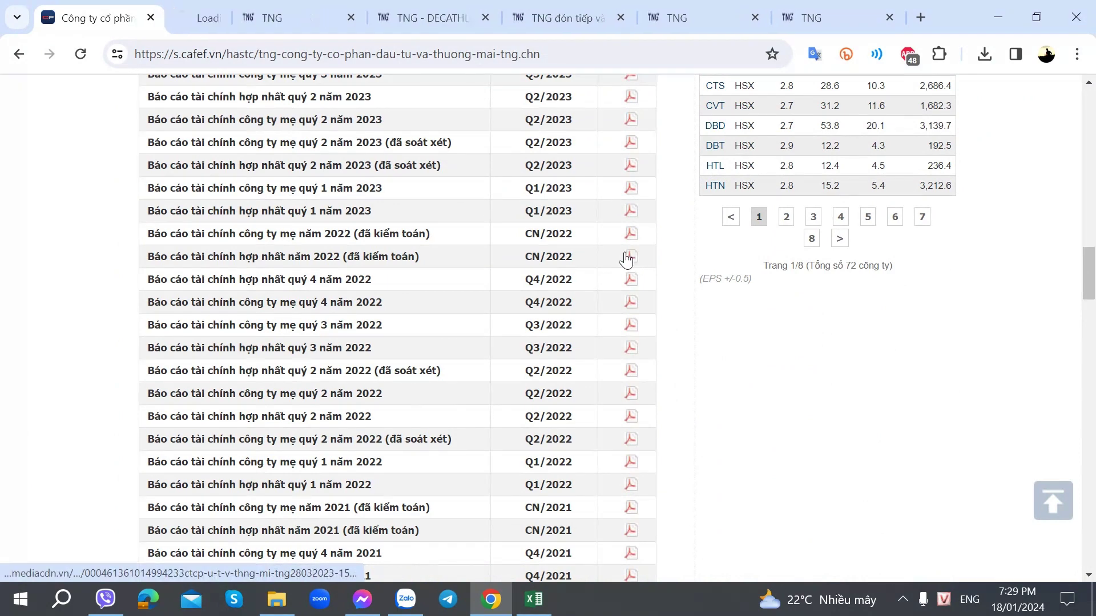
left_click(225, 20)
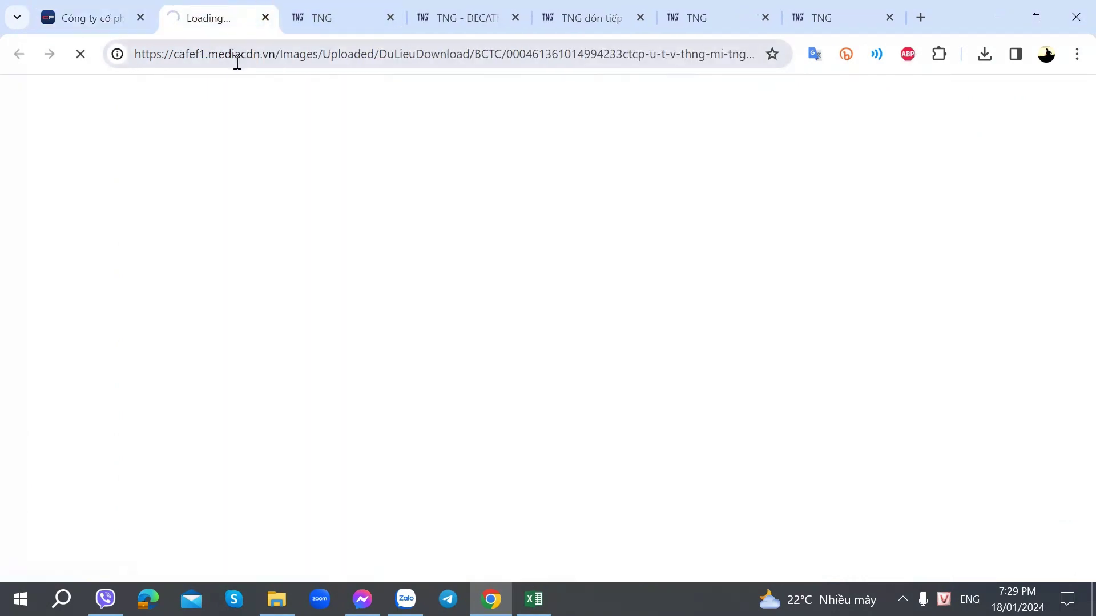
left_click(97, 14)
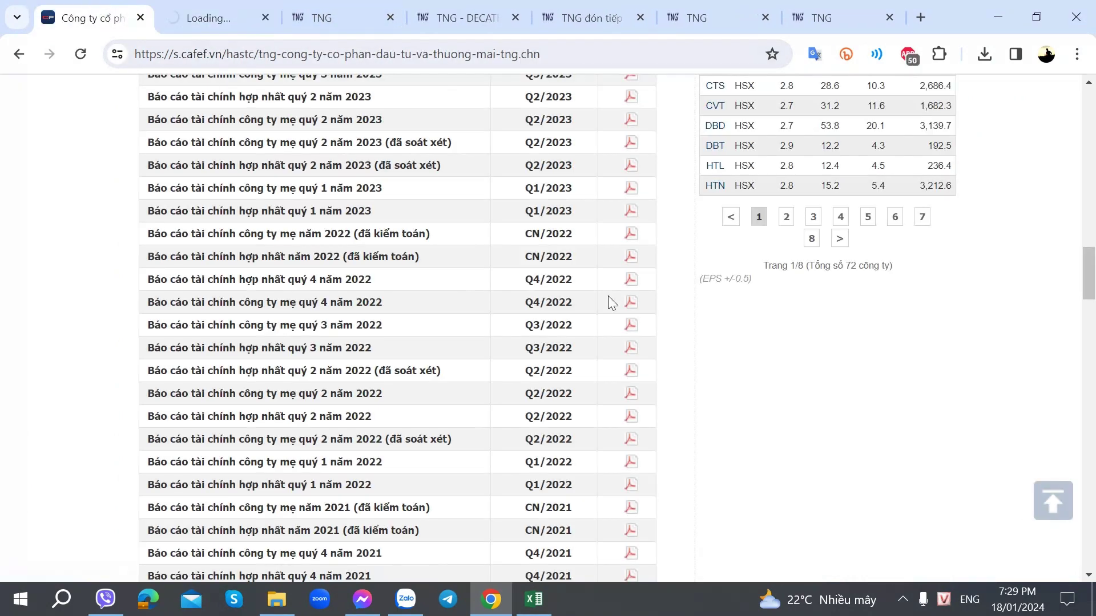
middle_click(617, 231)
left_click(216, 20)
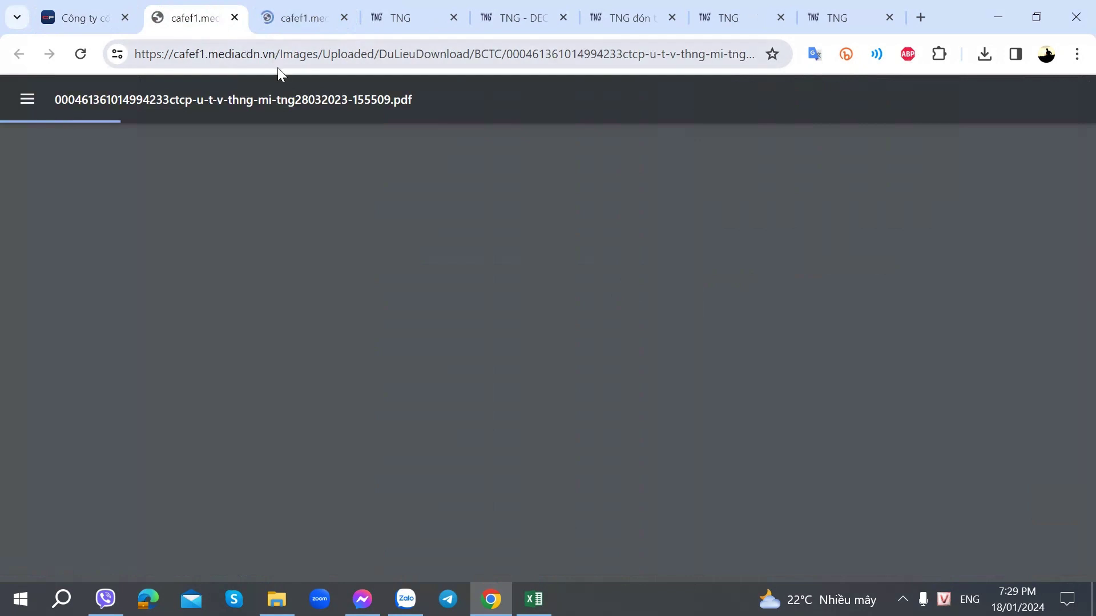
Find the liabilities and equity section of the balance sheet on page 8 of the 2022 consolidated report.
scroll(432, 512, "down", 20)
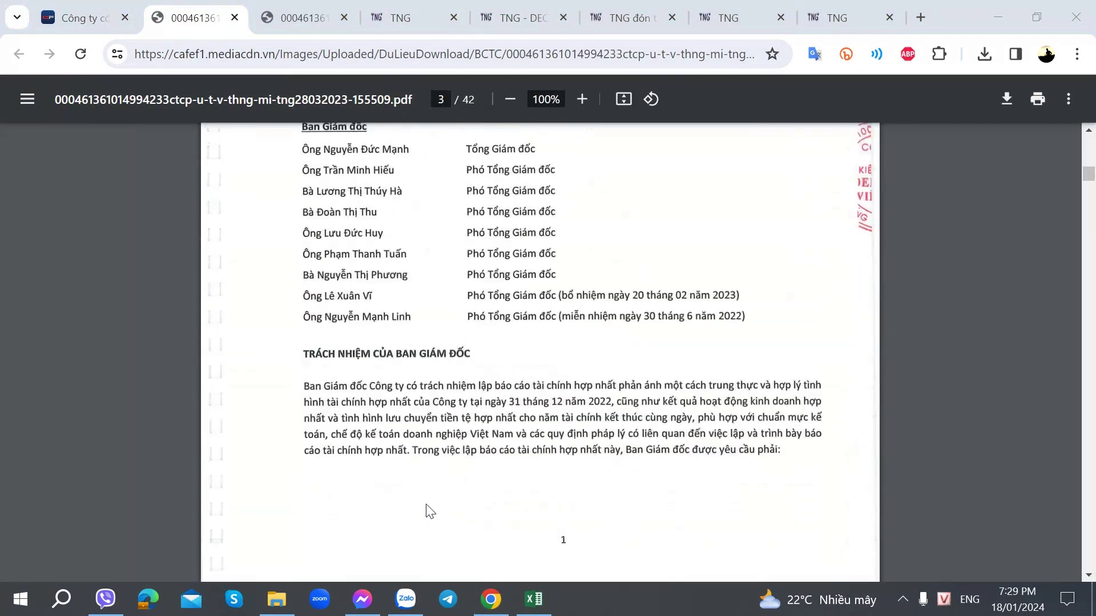
scroll(429, 512, "down", 20)
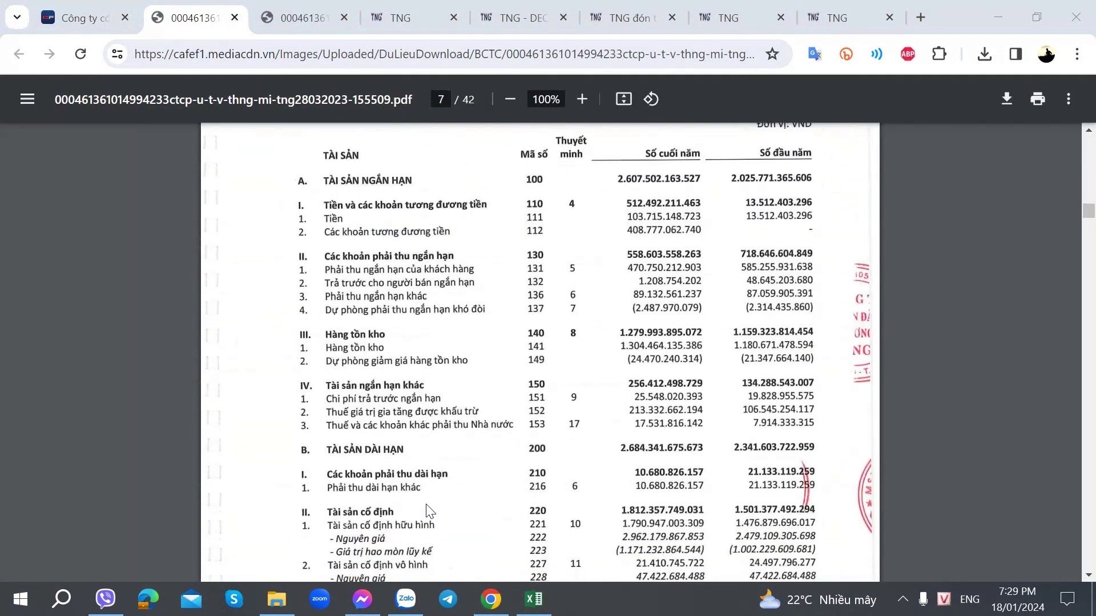
scroll(429, 512, "up", 3)
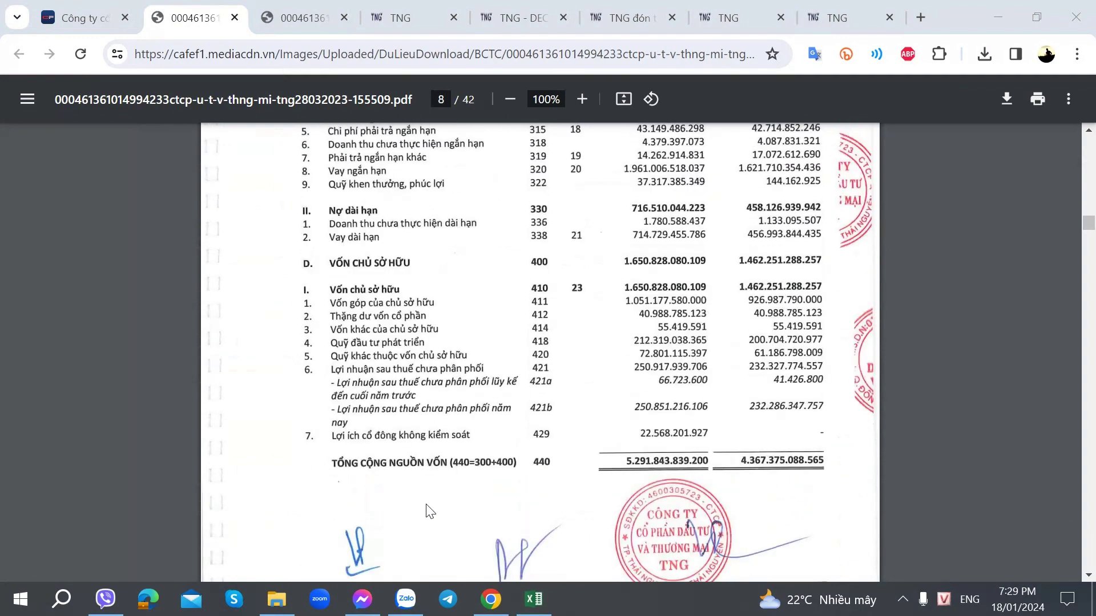
scroll(429, 512, "up", 5)
scroll(356, 396, "down", 2)
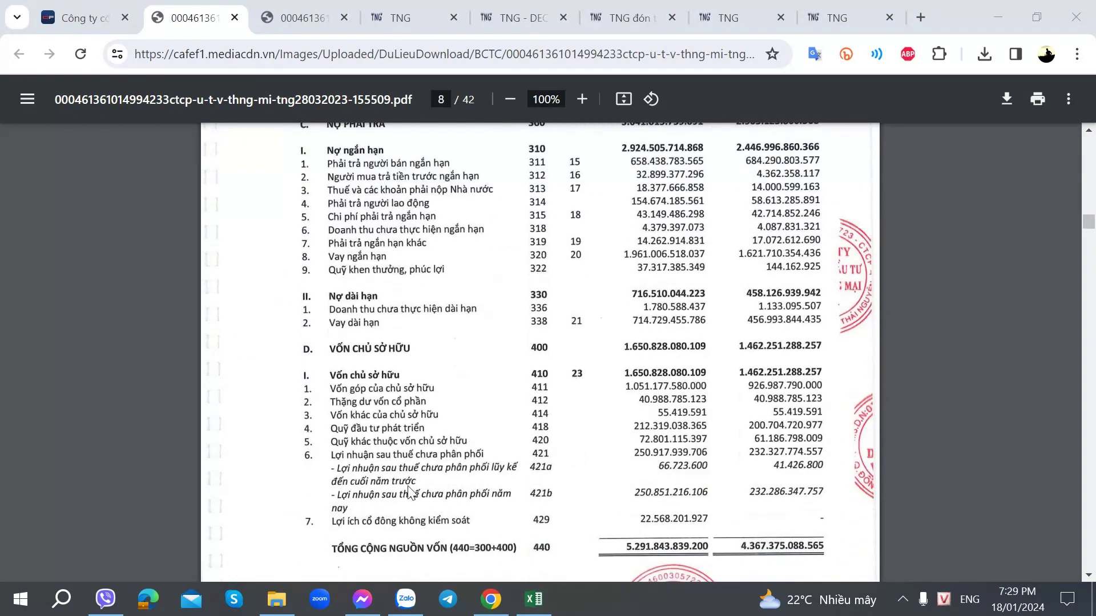
key("alt+Tab")
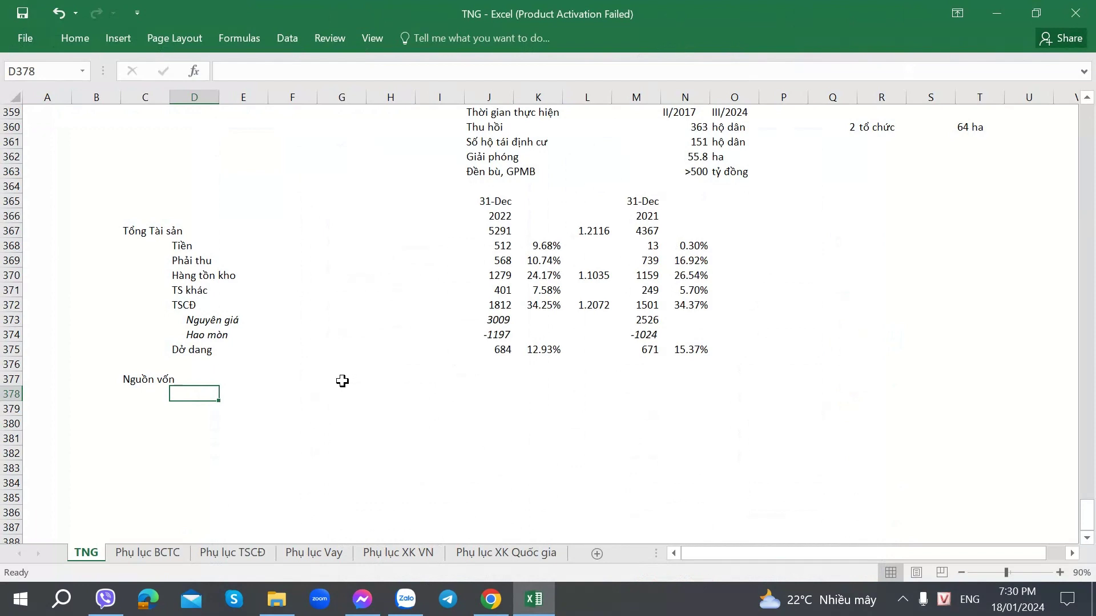
key("alt+Tab")
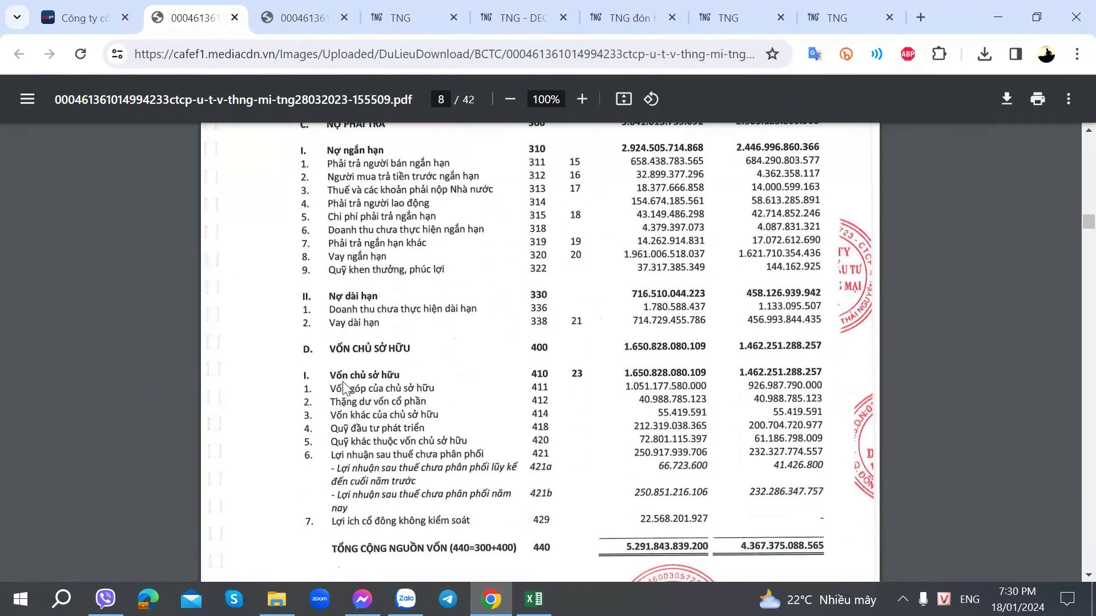
Find the short-term supplier payables in note 15 of the second report copy, then return to the balance sheet copy.
left_click(334, 17)
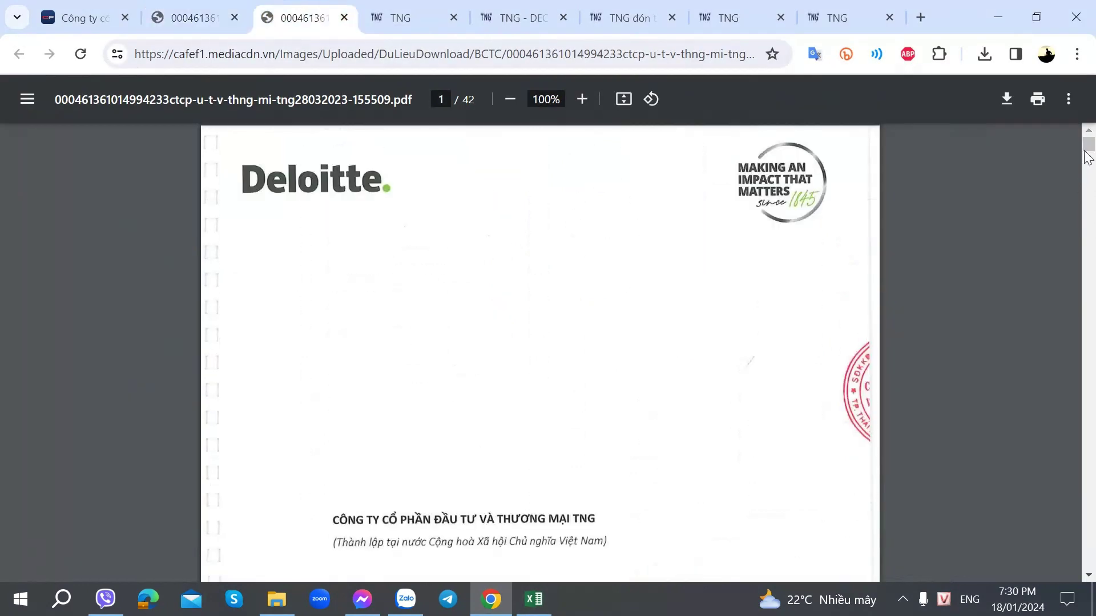
left_click_drag(1086, 146, 1038, 375)
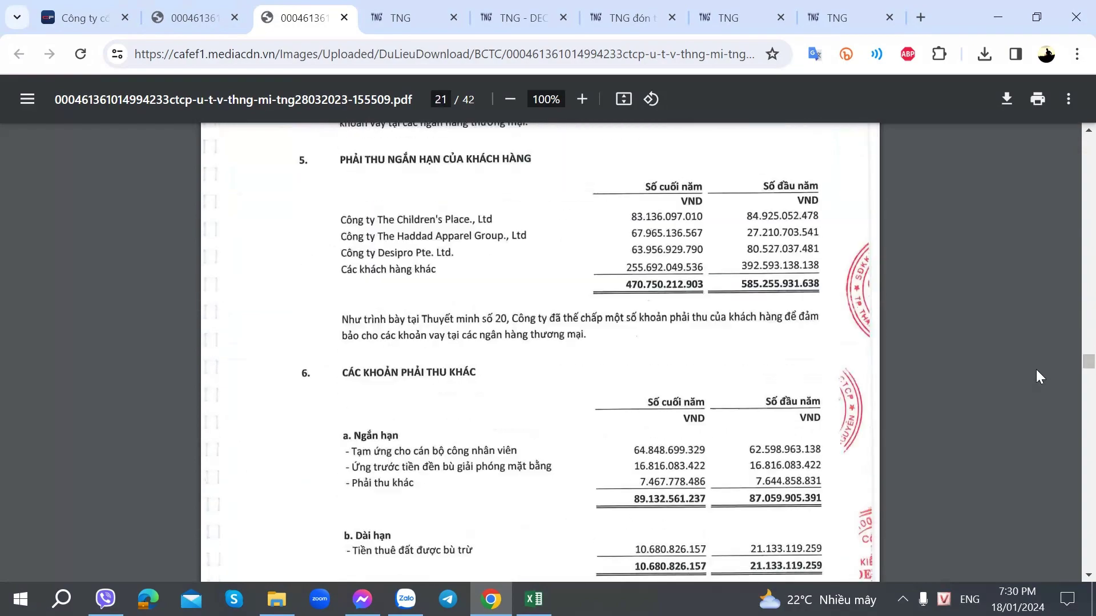
scroll(1035, 368, "down", 20)
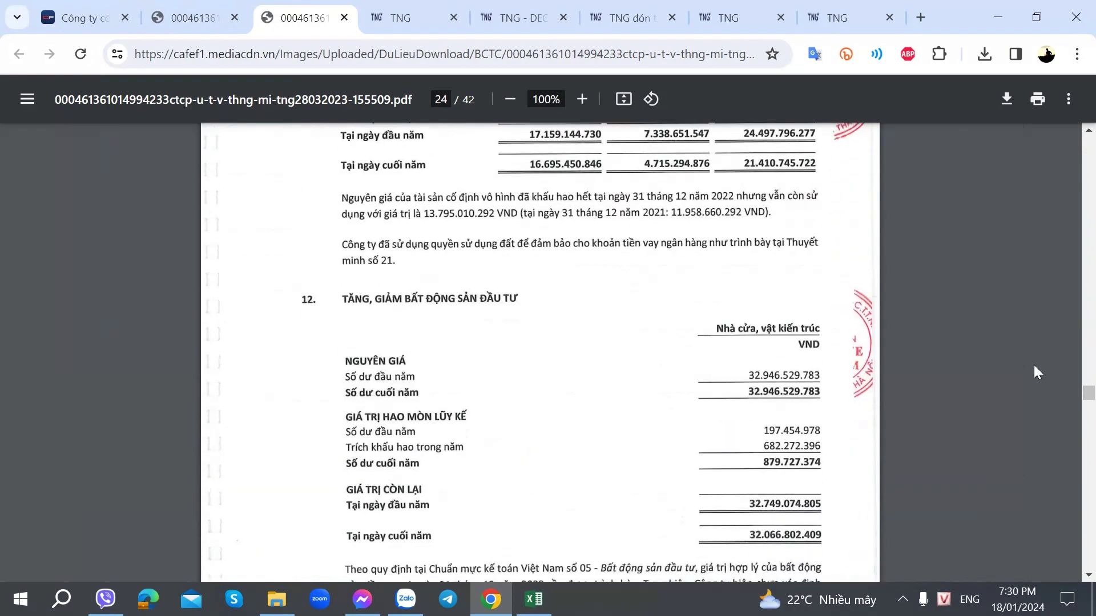
scroll(1037, 372, "down", 10)
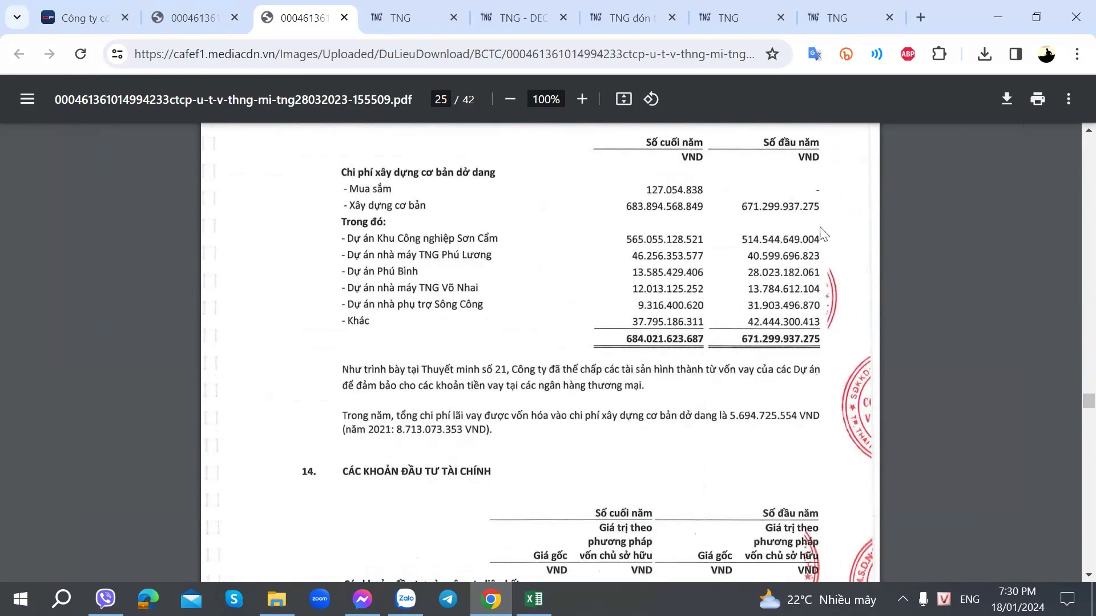
scroll(650, 249, "down", 5)
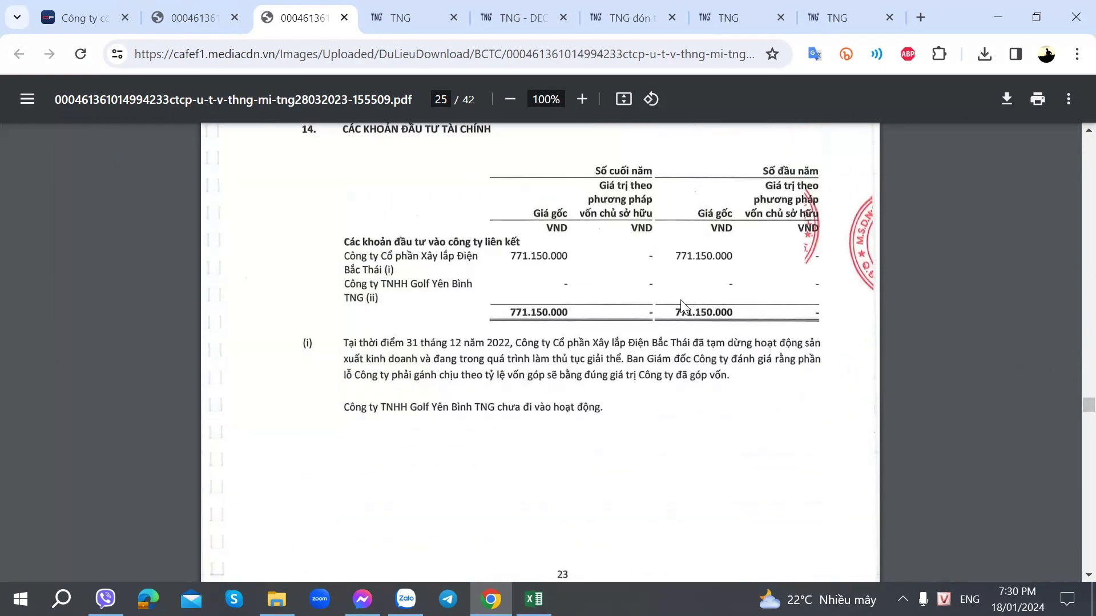
scroll(677, 304, "down", 10)
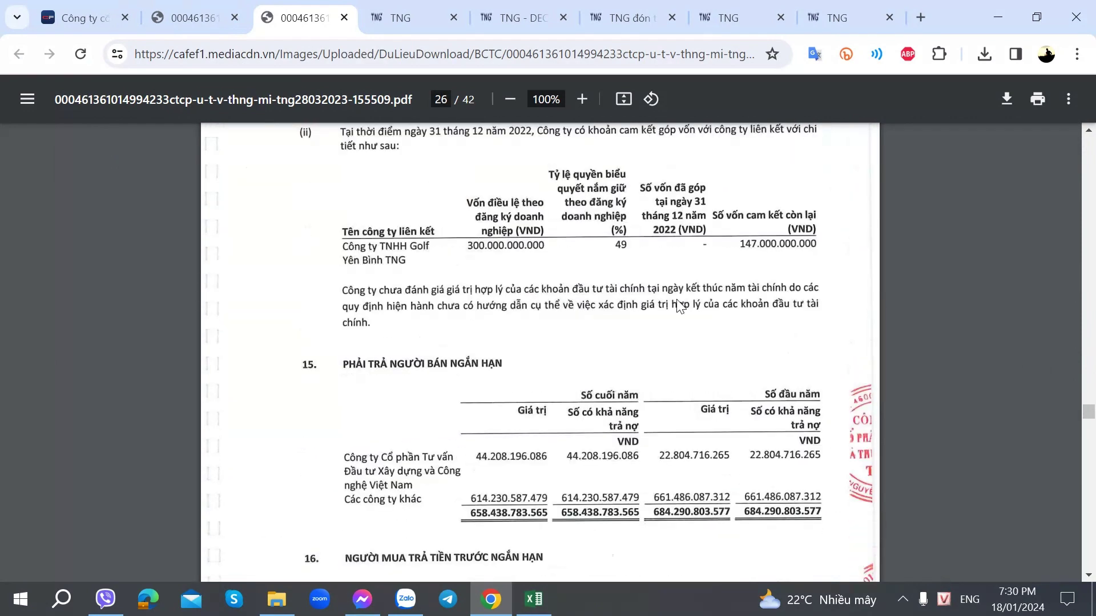
scroll(678, 304, "down", 4)
scroll(292, 184, "up", 2)
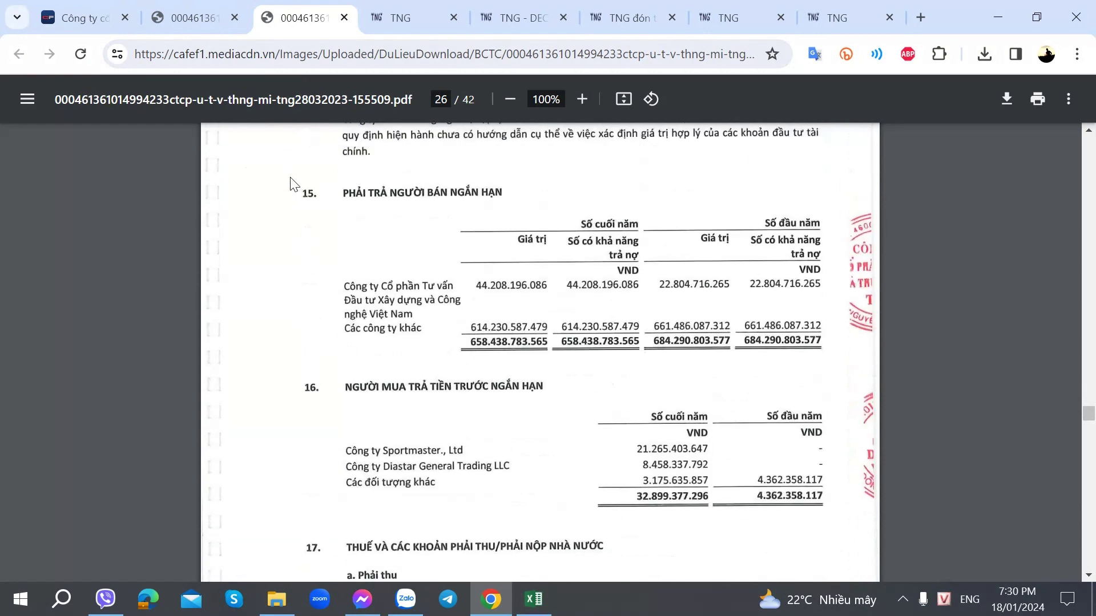
left_click(194, 18)
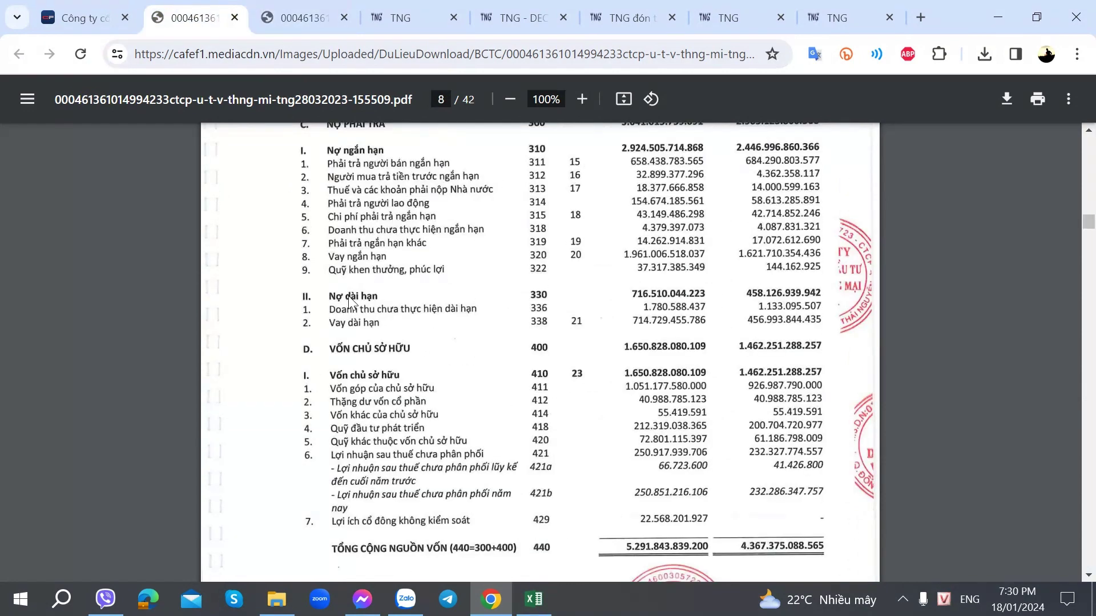
Switch to Excel, label D378 "Phải trả người bán" under Nguồn vốn, and enter 658 as its 2022 amount in J378.
key("alt+Tab")
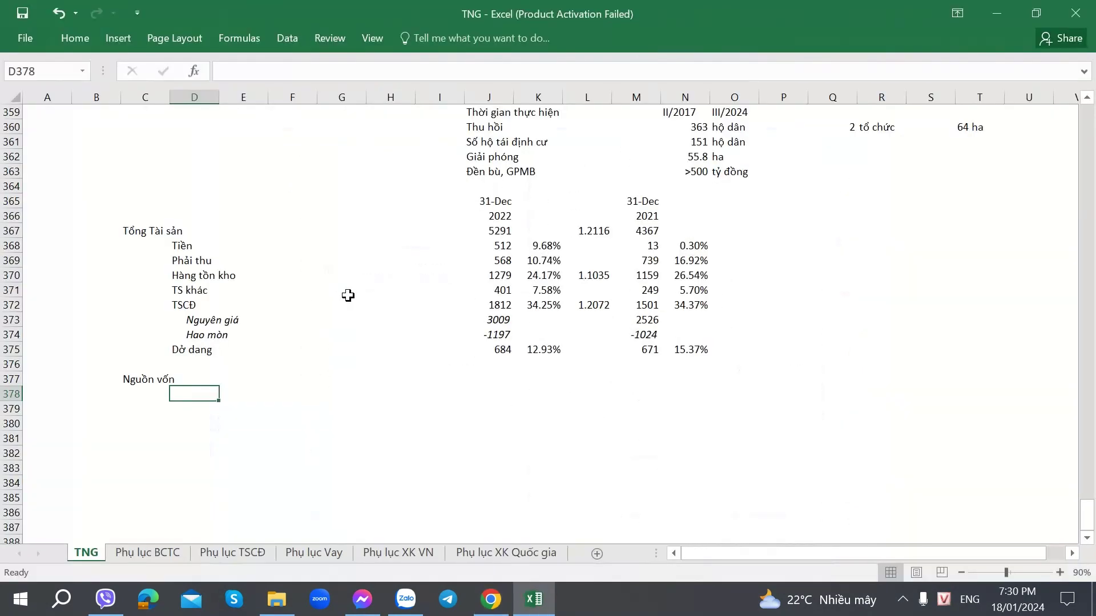
type("Phải trả ng")
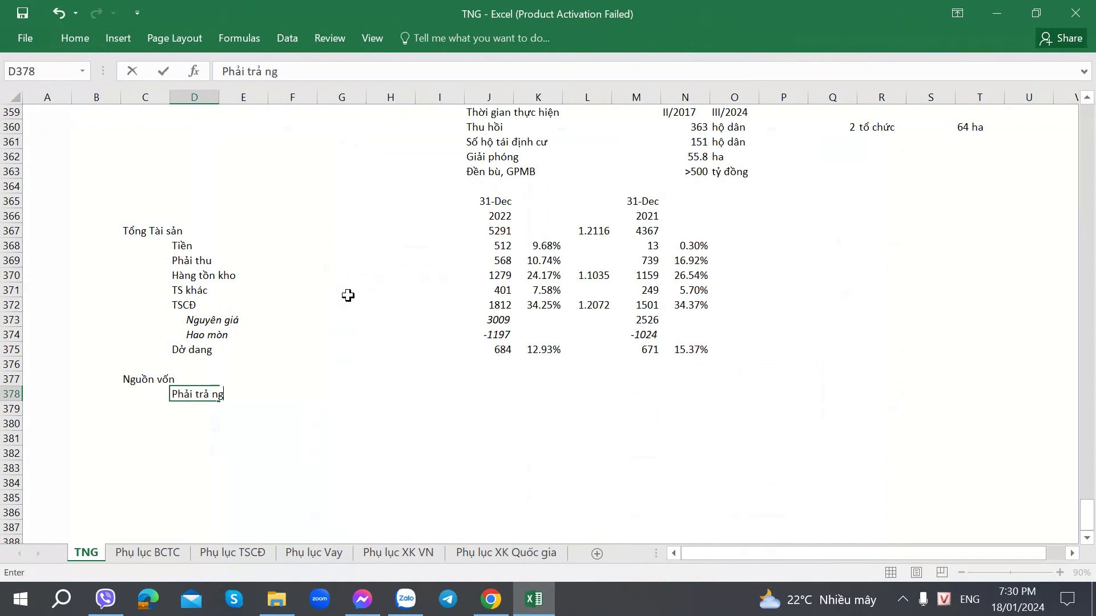
type("ười bán")
key("Right")
key("Right")
key("Right")
key("Right")
key("Right")
key("Right")
key("alt+Tab")
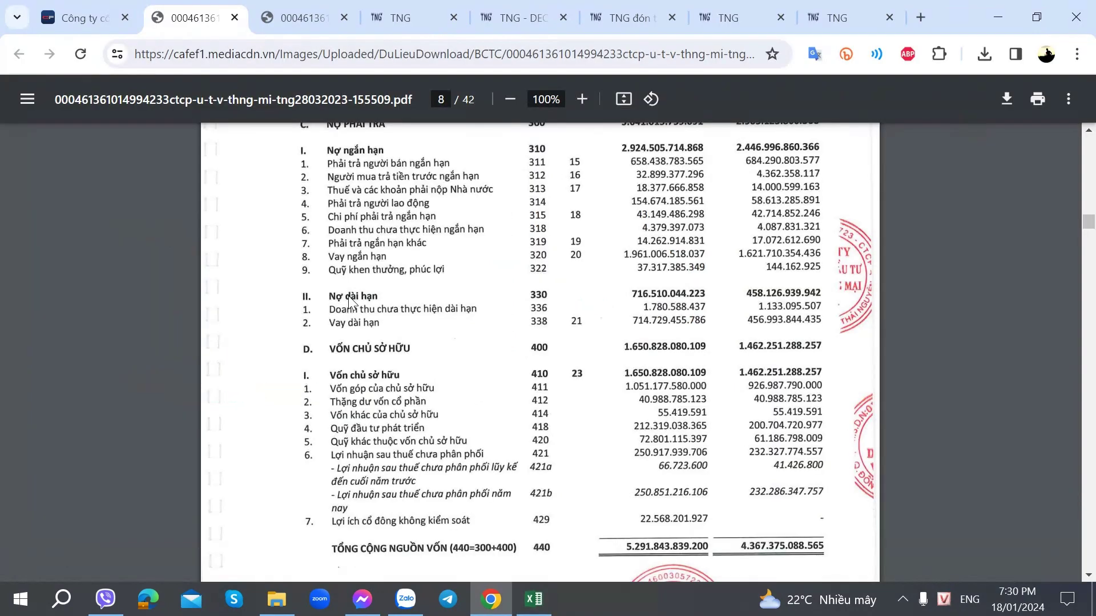
key("alt+Tab")
type("658")
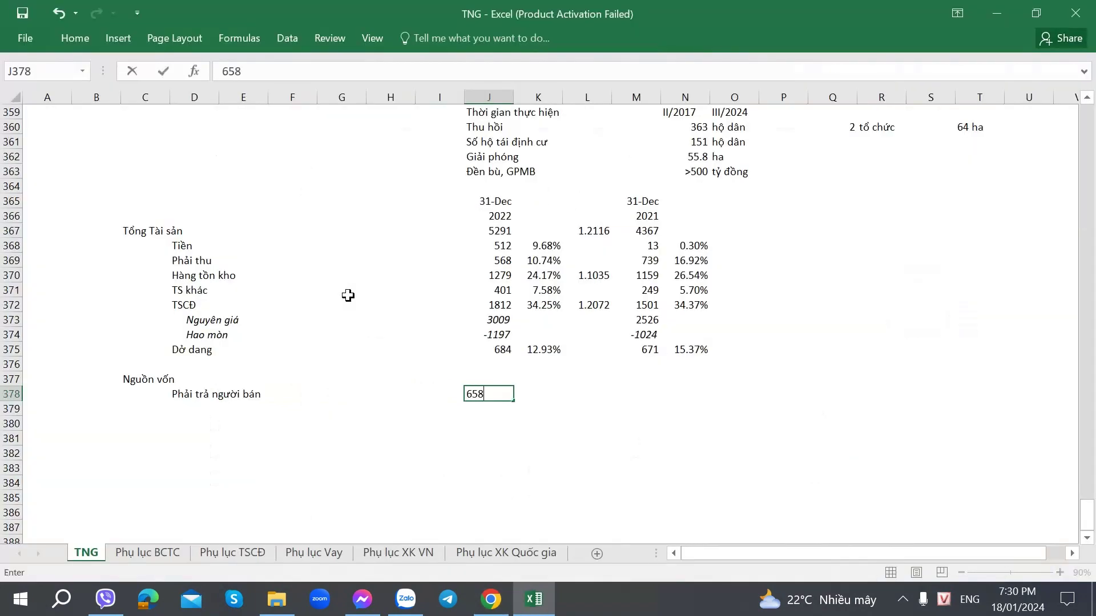
Copy the share-of-total formula from the Dở dang row's K375 into K378.
key("Right")
key("Up")
key("Up")
key("Up")
key("ctrl+c")
key("Down")
key("Down")
key("Down")
key("ctrl+v")
Enter 684 as the 2021 supplier payables amount in M378 and copy the share formula from N375 into N378.
key("Right")
key("Right")
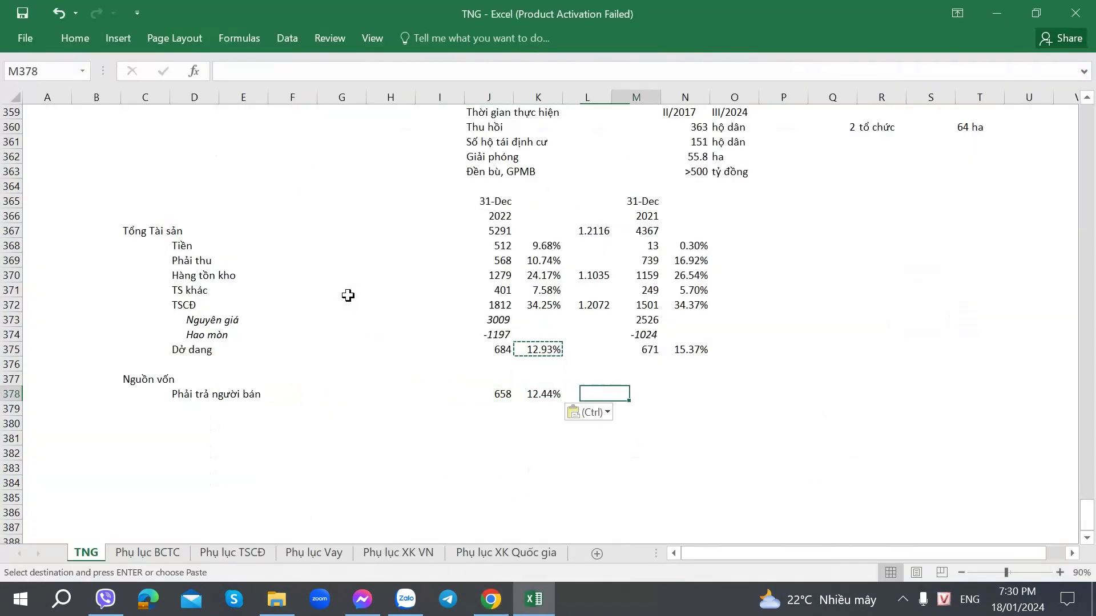
key("alt+Tab")
key("alt+Tab")
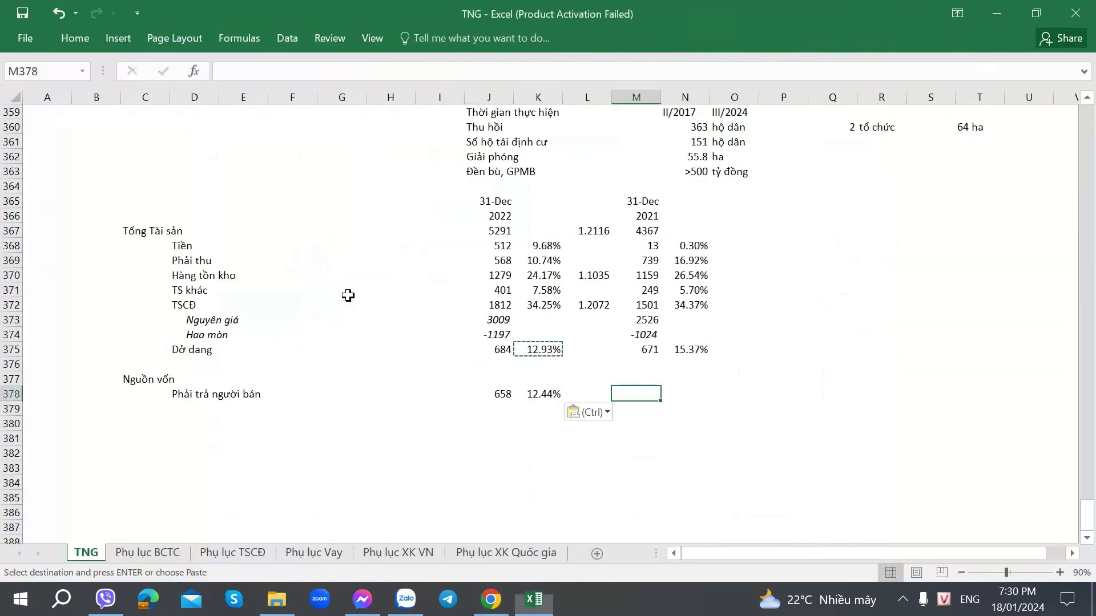
type("684")
key("Right")
key("Up")
key("Up")
key("Up")
key("ctrl+c")
key("Down")
key("Down")
key("Down")
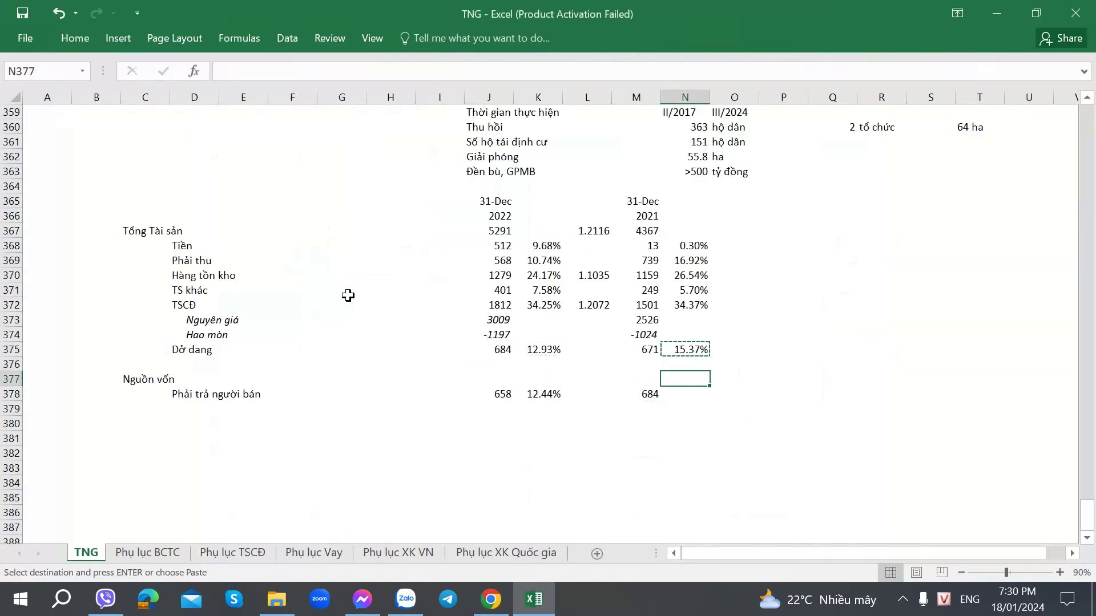
key("ctrl+v")
Switch to Chrome and compare the supplier payables breakdown in note 15 with the liabilities listed on the balance sheet.
key("alt+Tab")
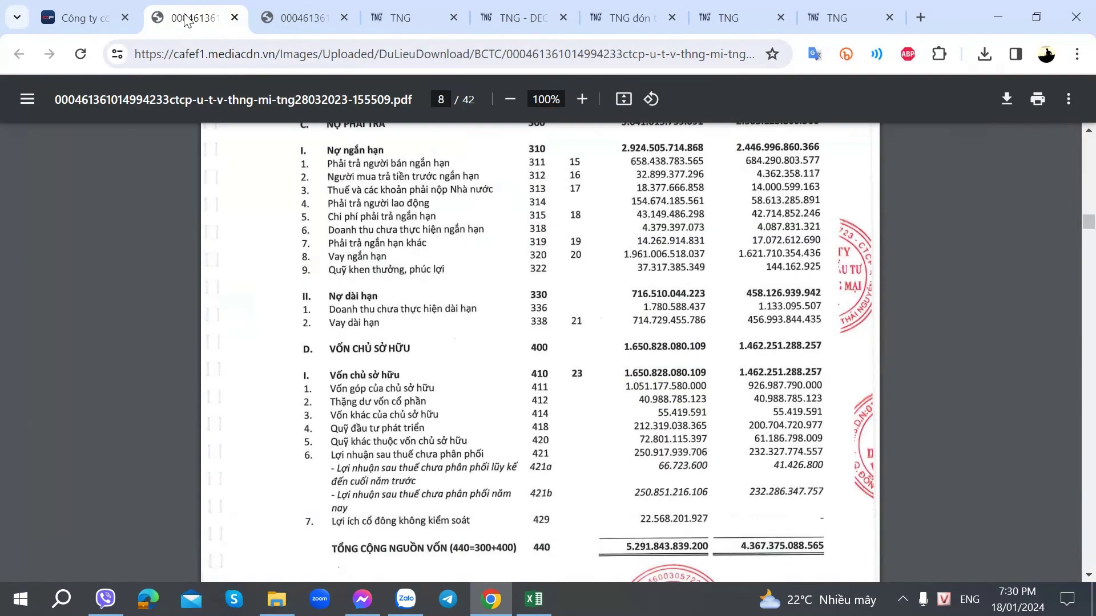
key("ctrl+Tab")
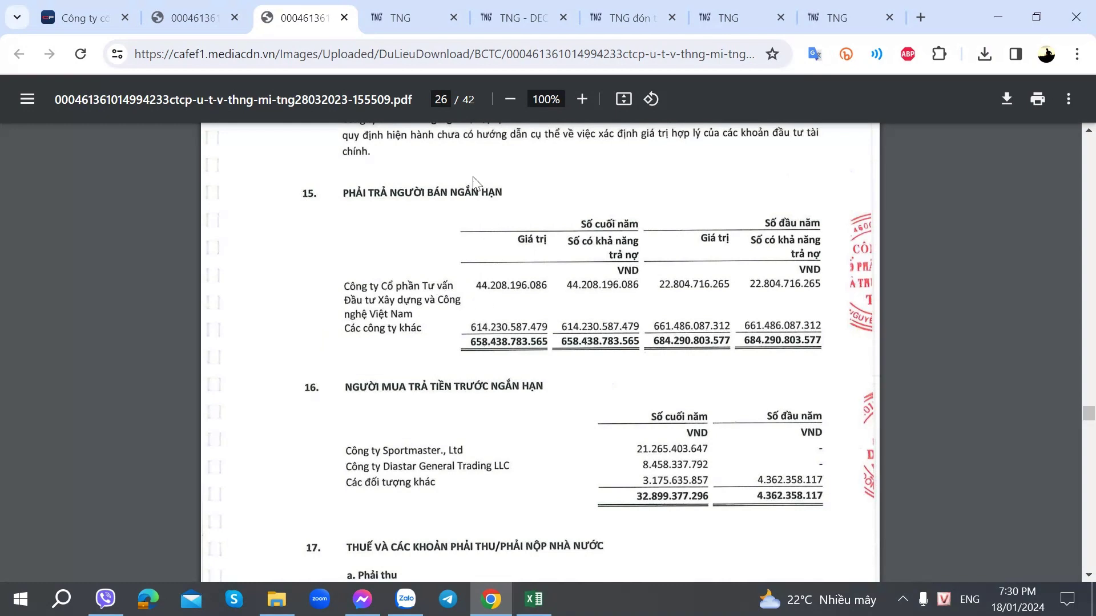
left_click(201, 5)
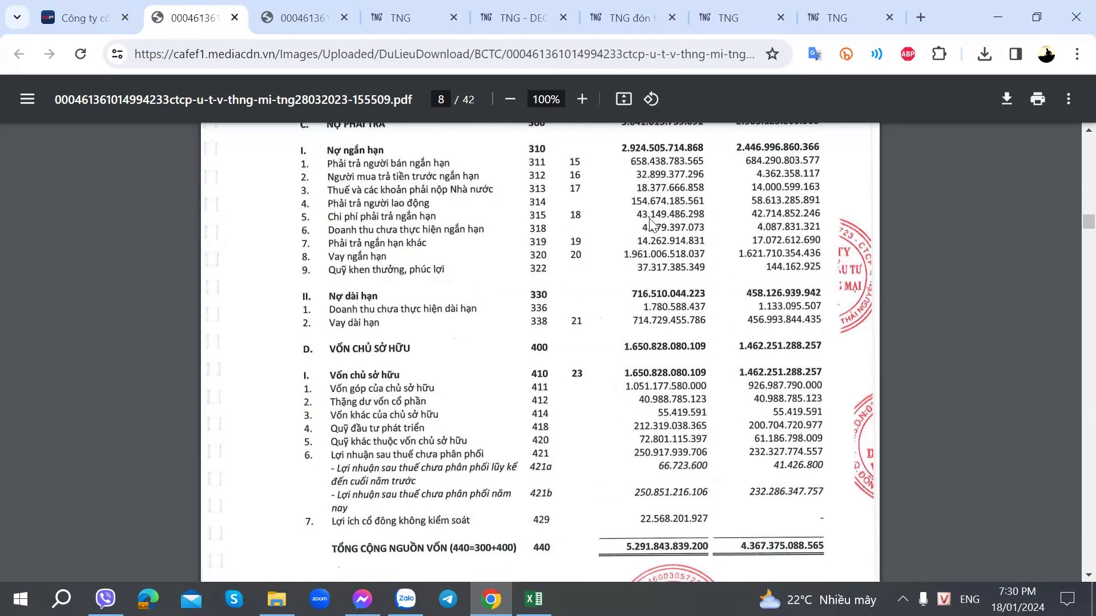
key("alt+Tab")
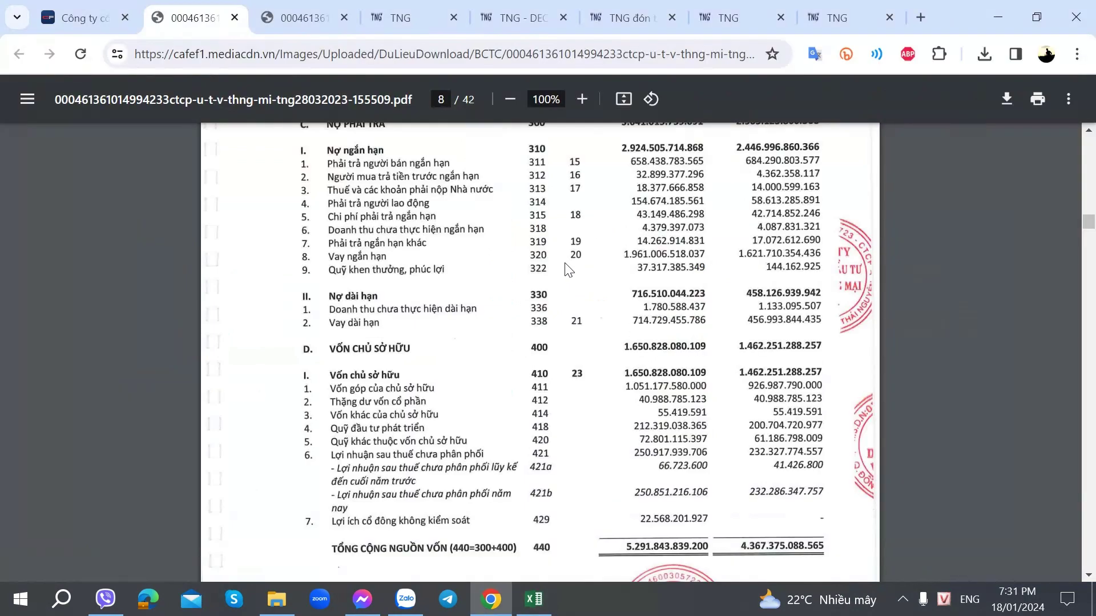
key("alt+Tab")
key("alt+Tab")
In Excel, label D379 "Vay" and enter the 2022 short-term loan amount 1961 in J379, taken from the balance sheet.
left_click(228, 404)
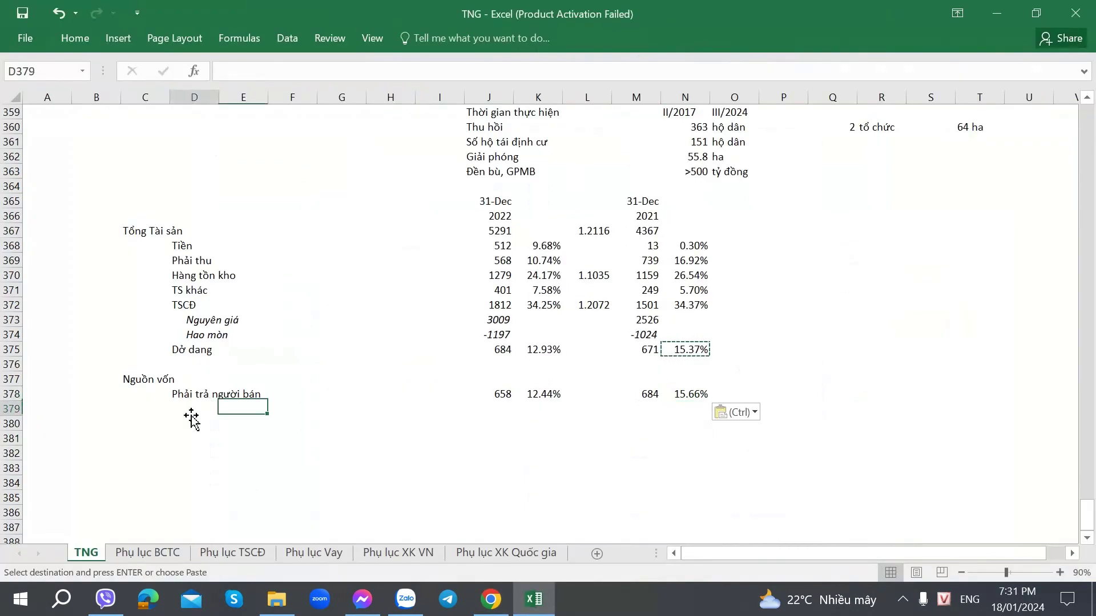
key("alt+Tab")
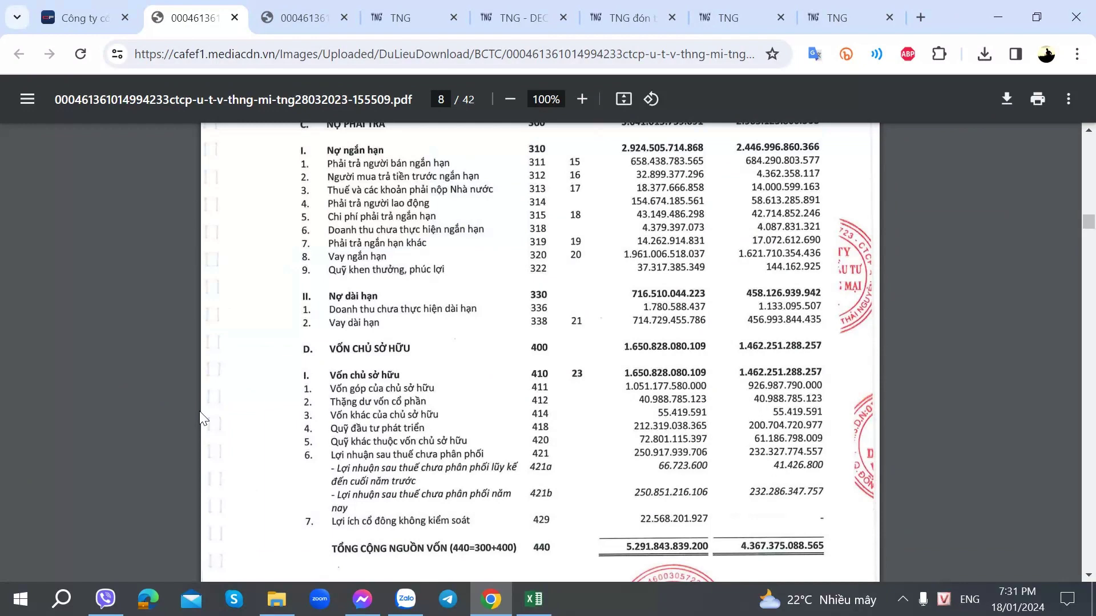
key("alt+Tab")
type("Vay")
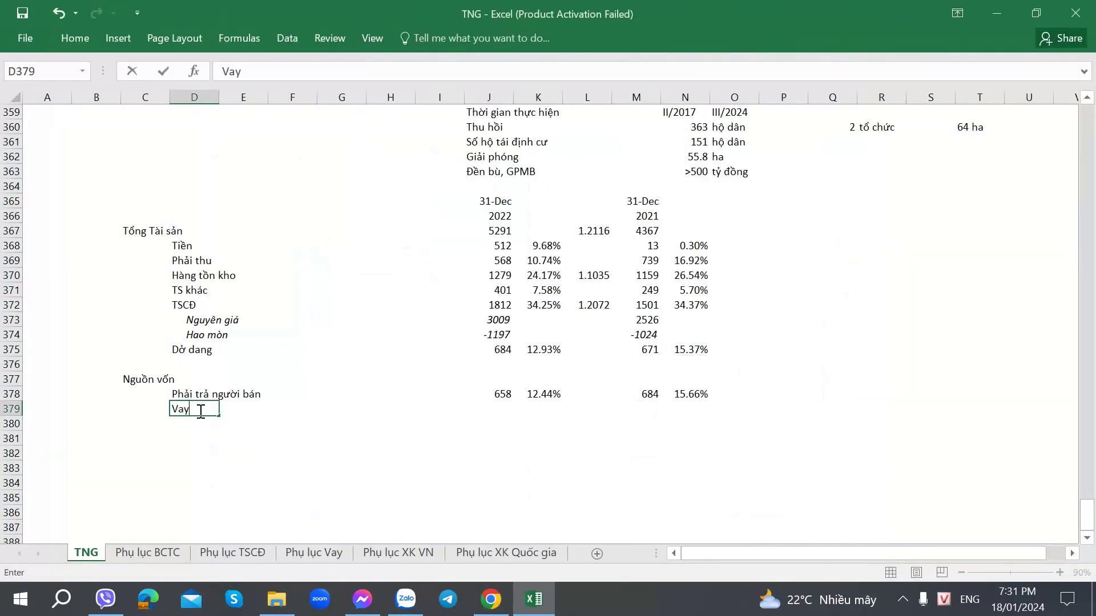
key("Tab")
key("Tab")
key("Tab")
key("Tab")
key("Tab")
key("Tab")
key("alt+Tab")
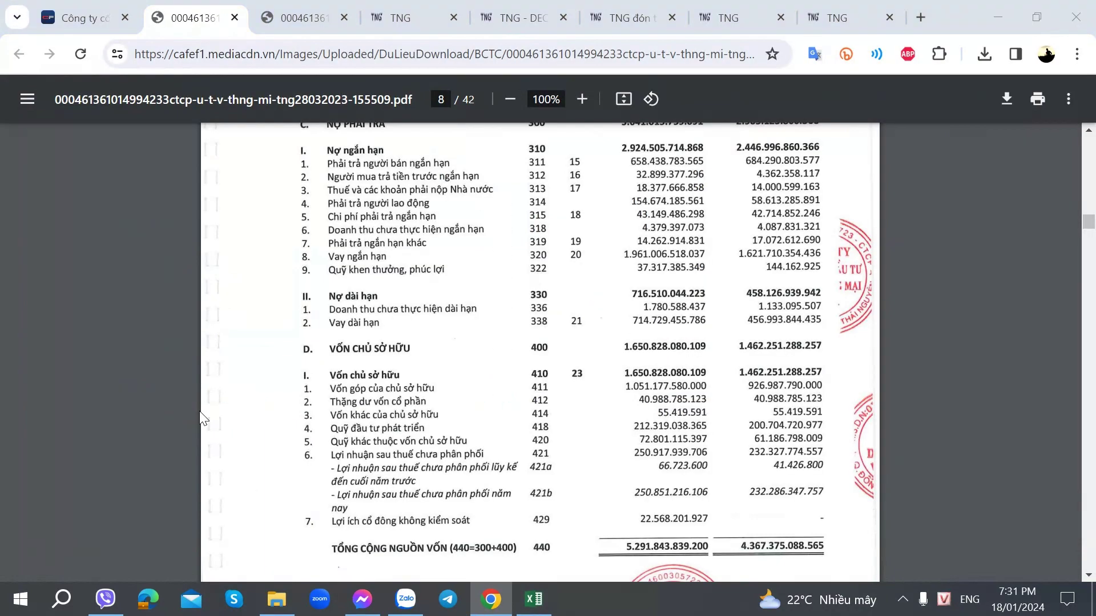
key("alt+Tab")
type("1961")
key("alt+Tab")
key("alt+Tab")
key("Tab")
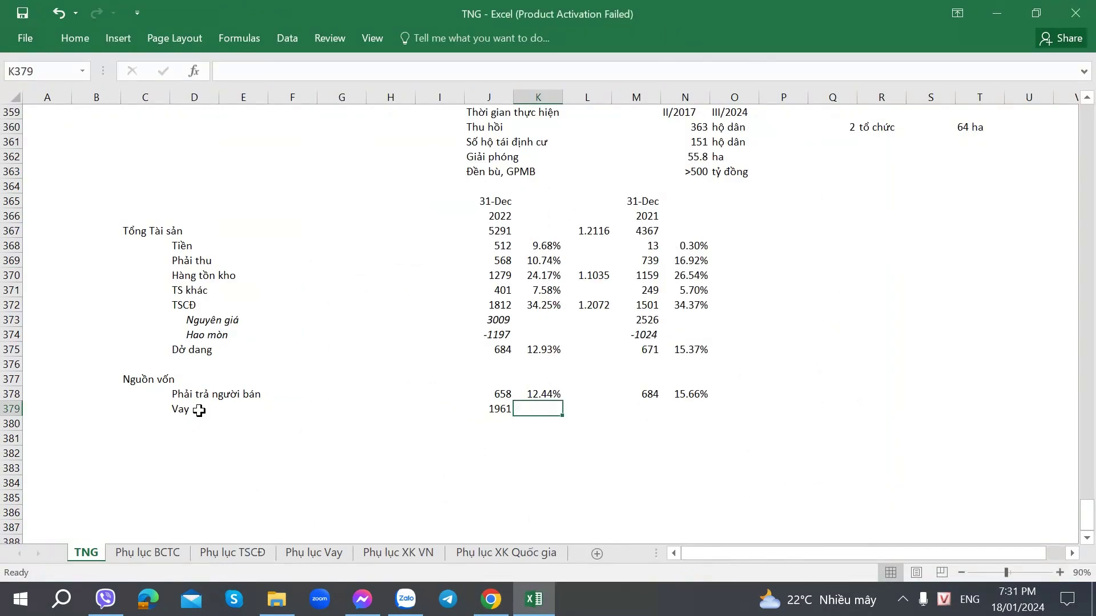
Fill the 2022 share formula from K378 down to the Vay row in K379.
key("Up")
key("shift+Down")
key("ctrl+d")
Enter 1621 as the 2021 Vay amount in M379 and fill the share formula from N378 down to N379.
key("Down")
key("Right")
key("Right")
key("alt+Tab")
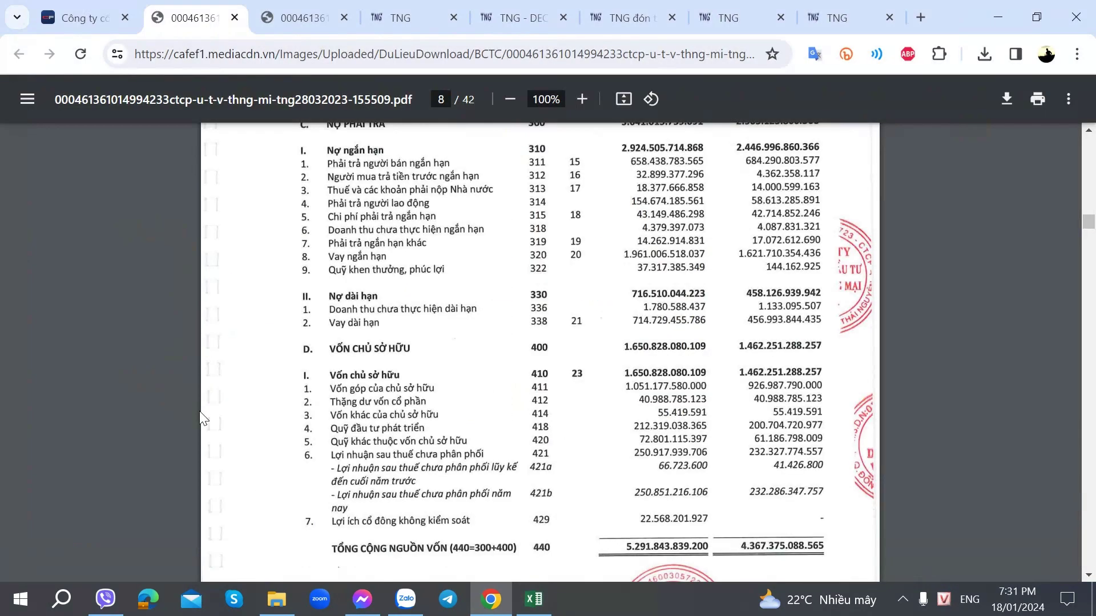
key("alt+Tab")
type("1")
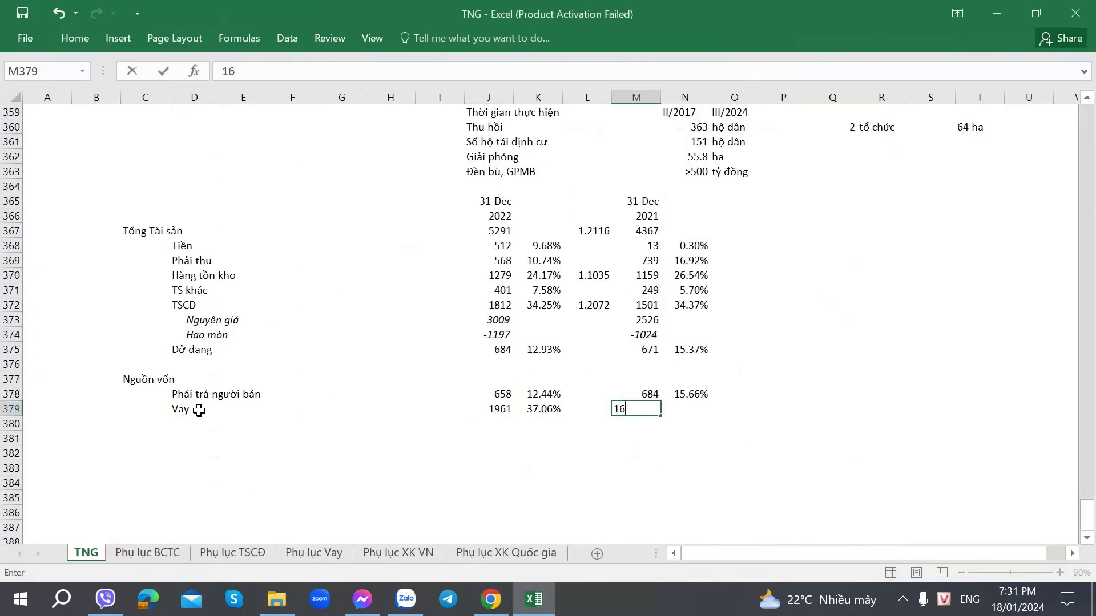
type("621")
key("Tab")
key("Up")
key("shift+Down")
key("ctrl+d")
key("Down")
key("Home")
key("Right")
key("Right")
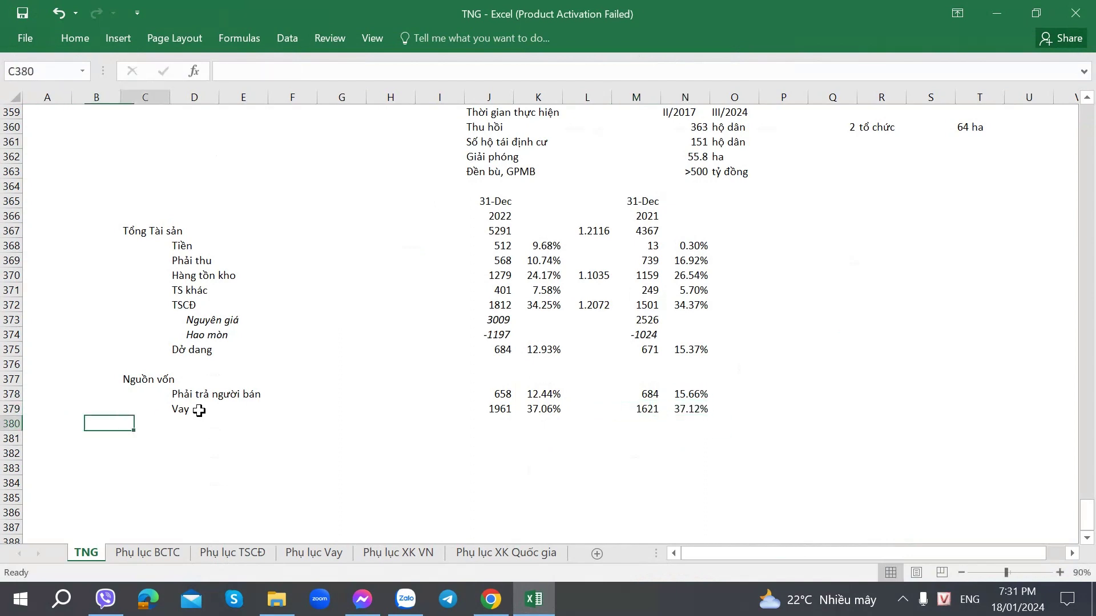
key("Right")
Add the 2022 long-term loans from the balance sheet to the Vay amount in J379, making it =1961+714.
key("alt+Tab")
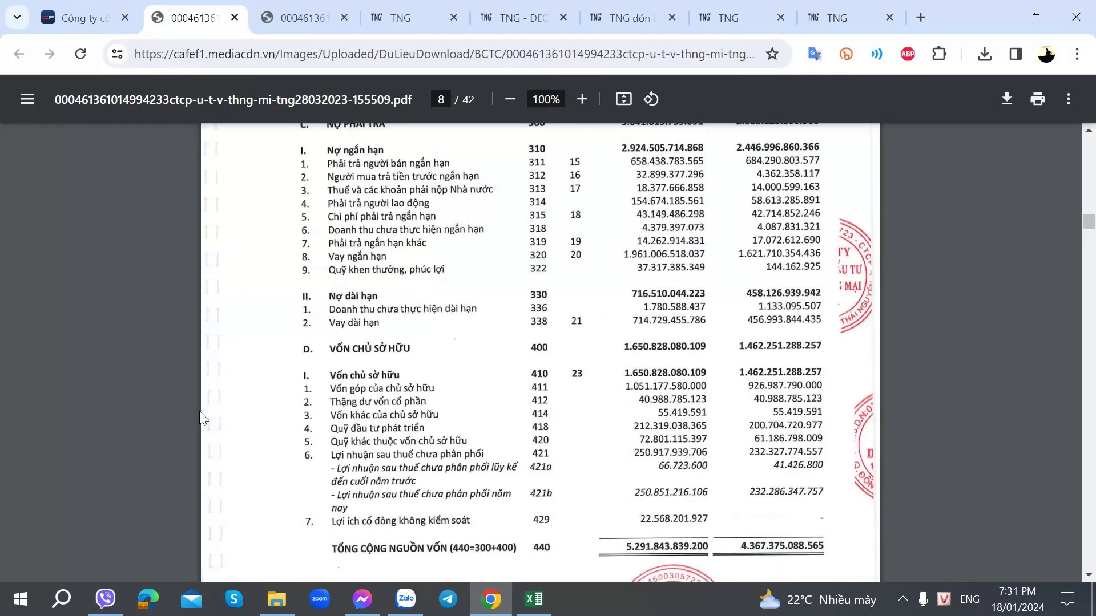
key("alt+Tab")
key("Right")
key("Right")
key("Right")
key("Right")
key("Right")
key("Right")
key("Right")
key("Up")
key("Left")
key("F2")
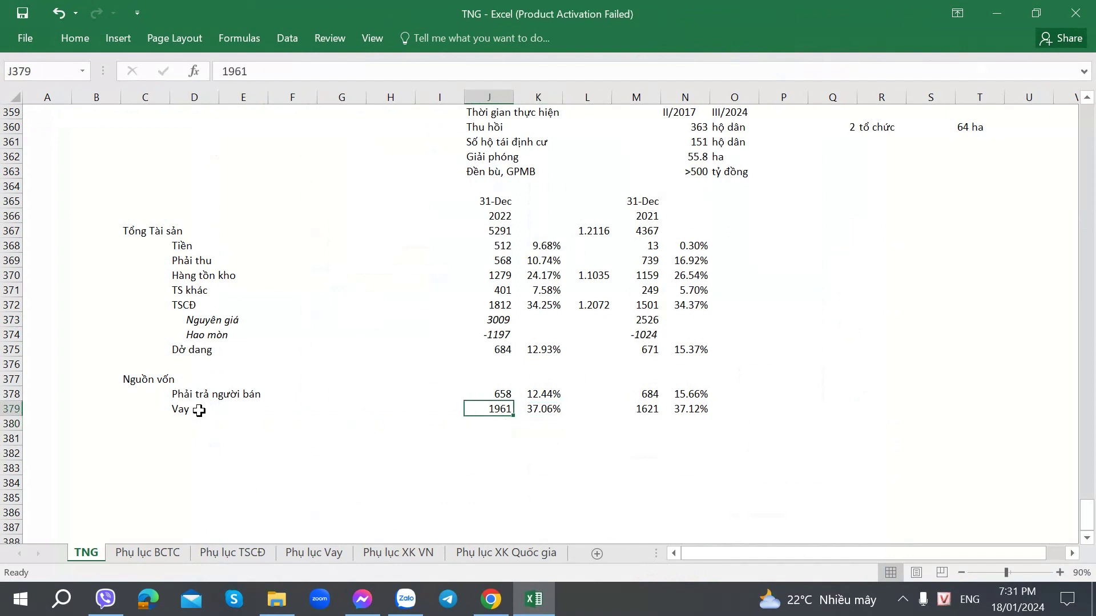
key("alt+Tab")
key("alt+Tab")
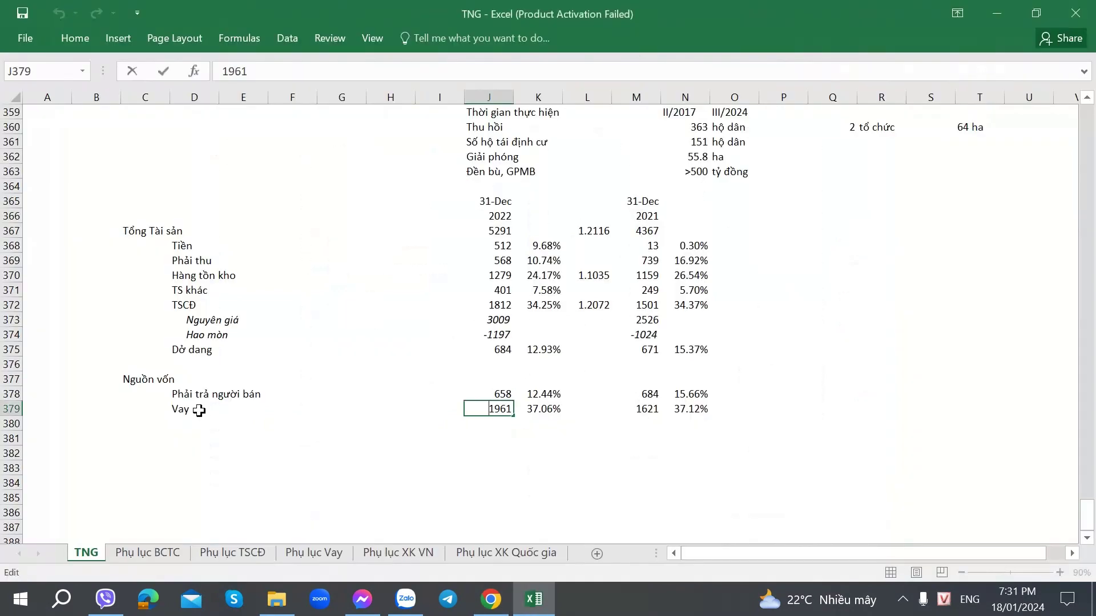
type("=")
key("End")
type("+7")
key("Tab")
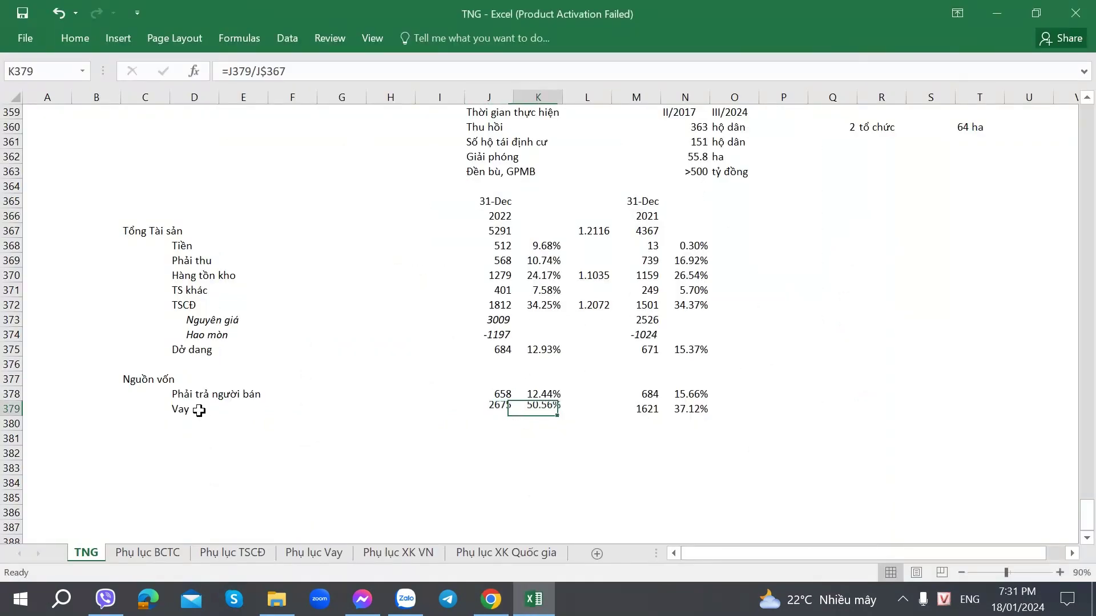
Add the 2021 long-term loans from the balance sheet to the Vay amount in M379, making it =1621+456.
key("Right")
key("Right")
key("alt+Tab")
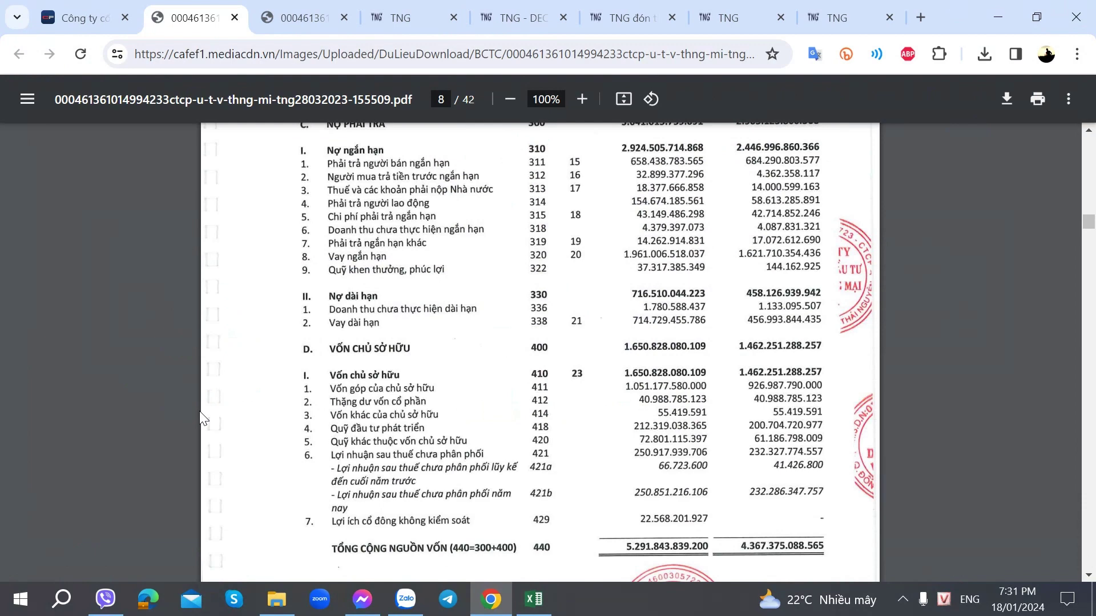
key("alt+Tab")
key("F2")
key("Home")
type("=")
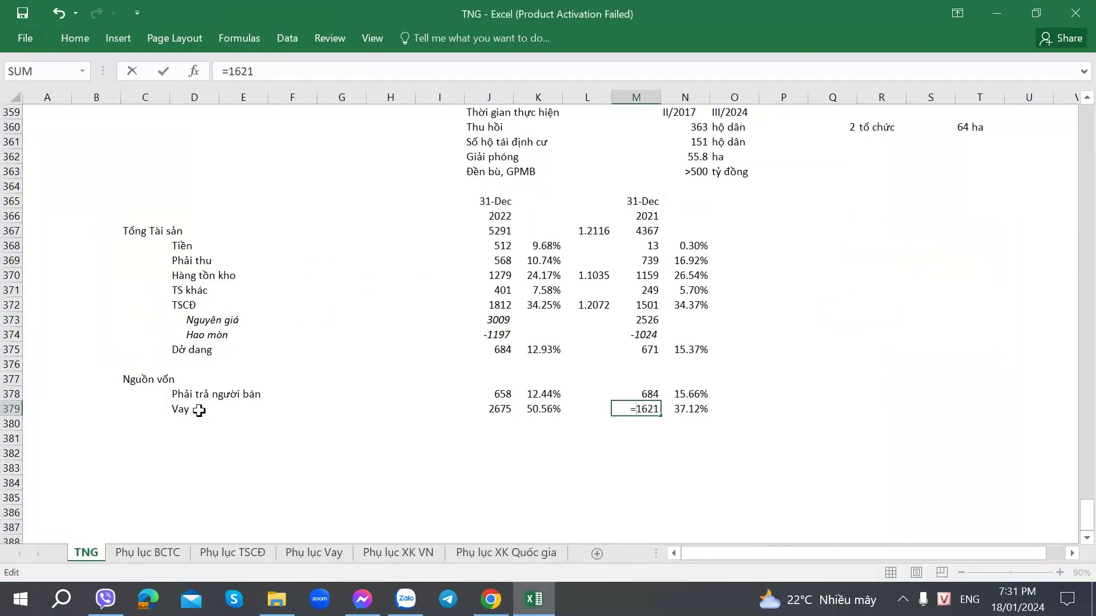
key("End")
type("+")
key("alt+Tab")
key("alt+Tab")
type("456")
key("alt+Tab")
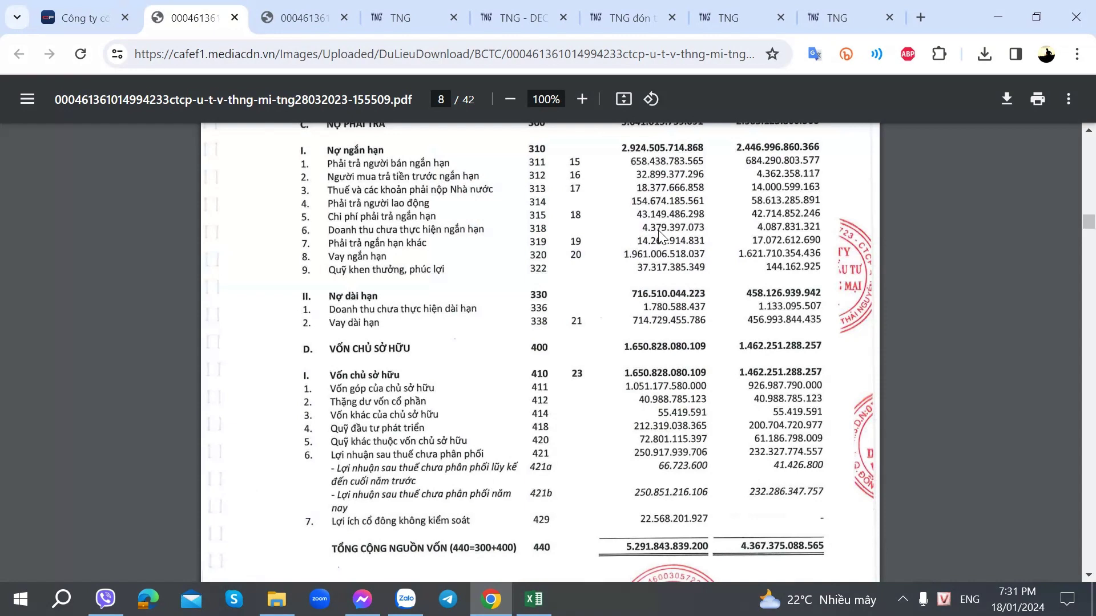
key("alt+Tab")
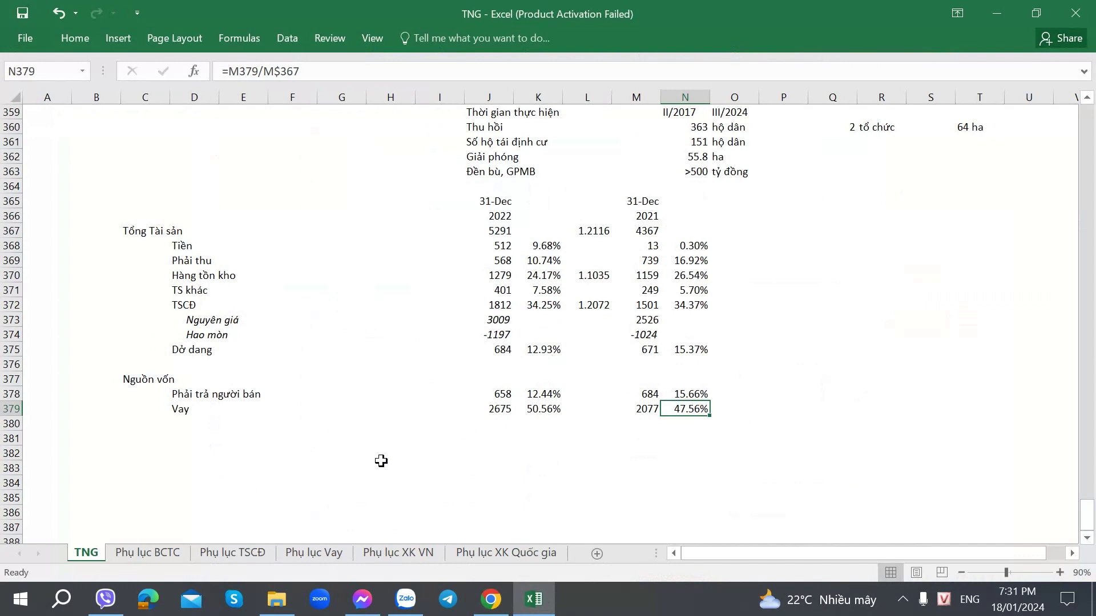
left_click(536, 395)
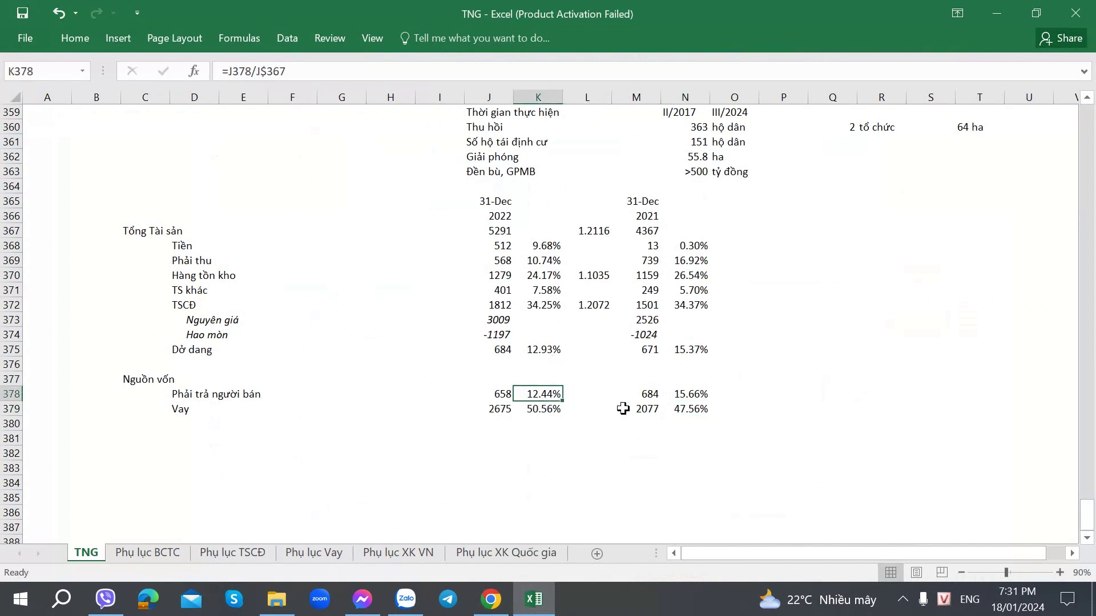
left_click_drag(706, 396, 692, 411)
left_click(292, 423)
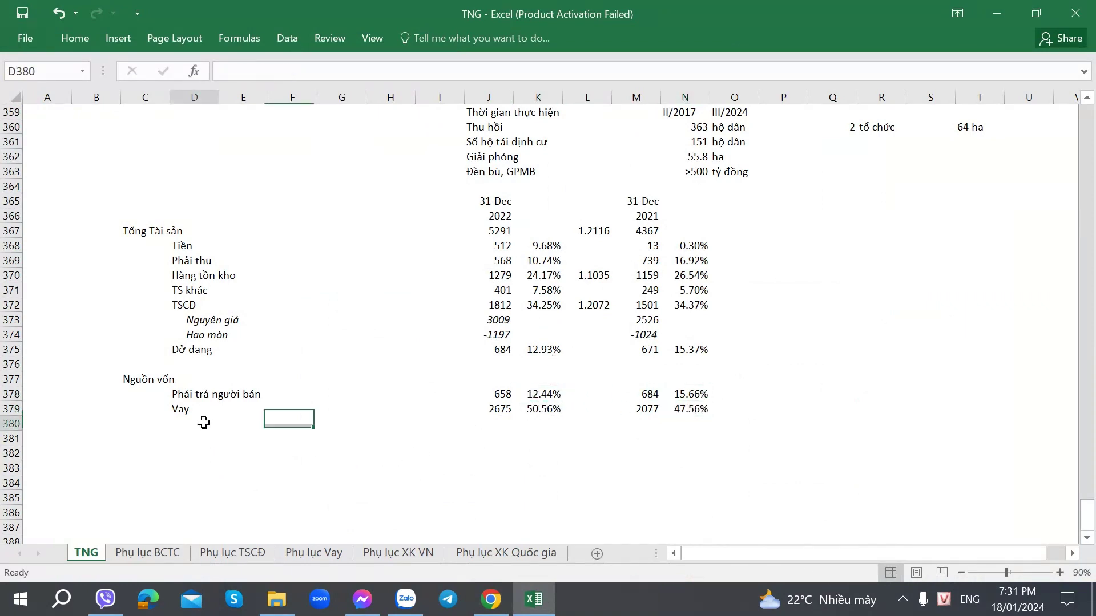
Consult the balance sheet in Chrome and add the row label Vốn chủ in D380 of the workbook, below Vay.
left_click(203, 423)
key("alt+Tab")
key("alt+Tab")
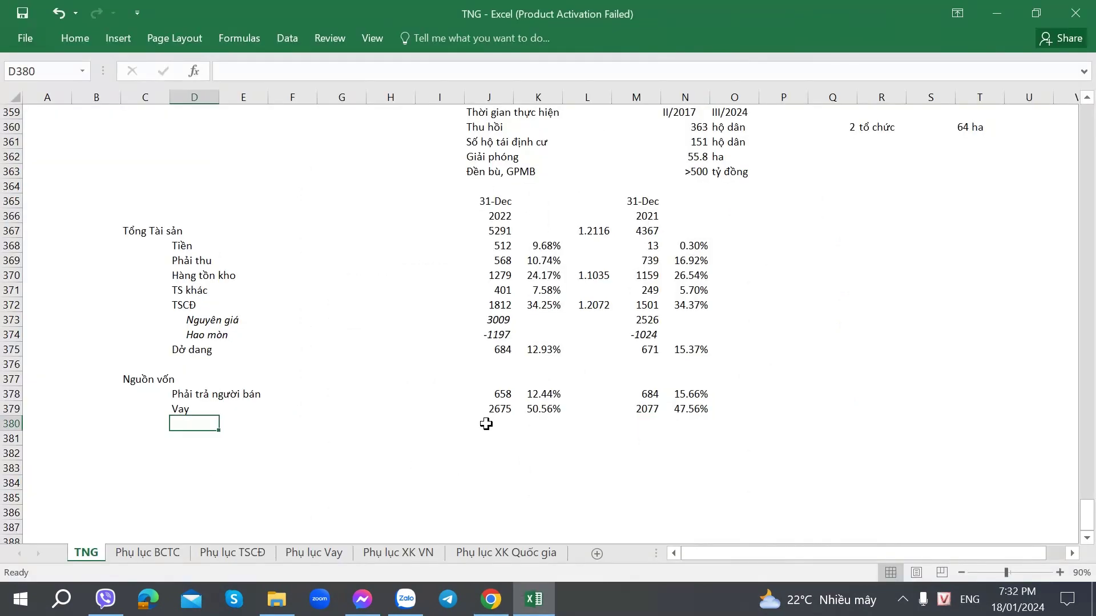
key("alt+Tab")
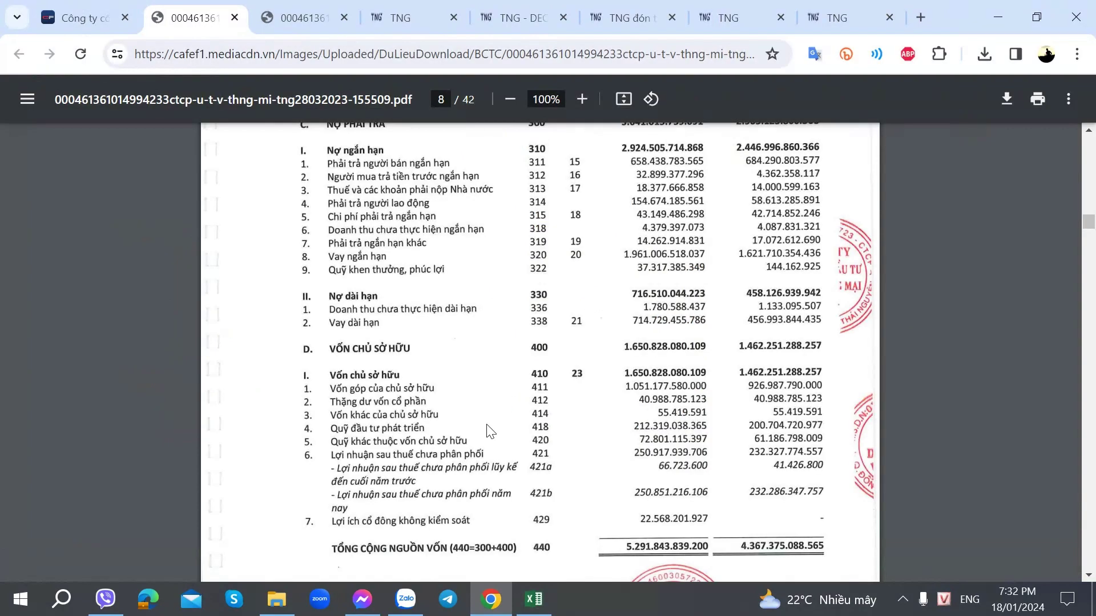
key("alt+Tab")
key("alt+Tab")
key("alt+Tab")
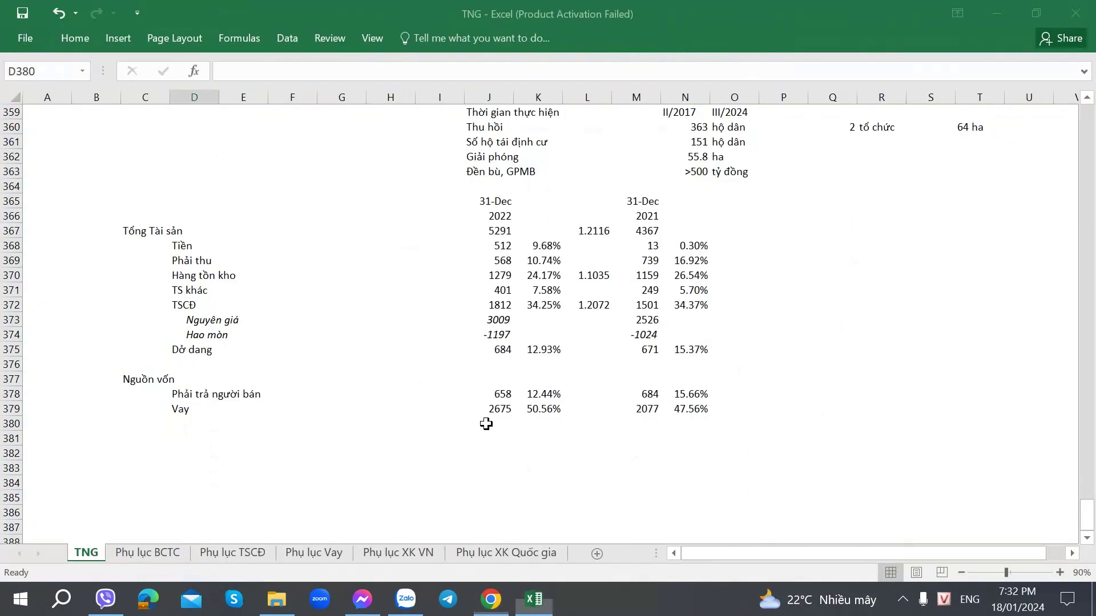
key("alt+Tab")
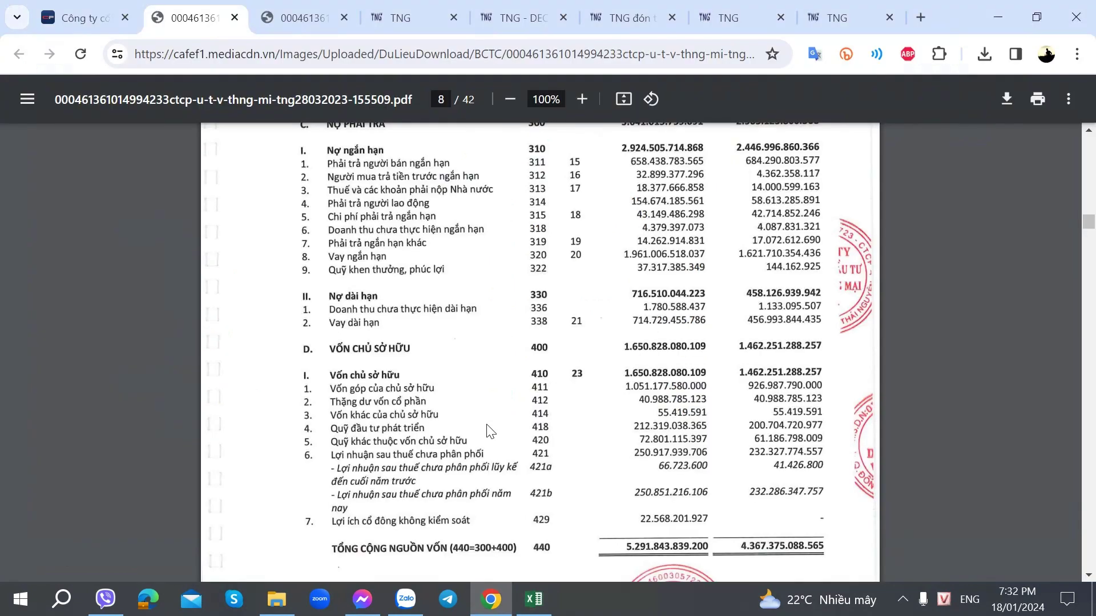
key("alt+Tab")
type("Vó")
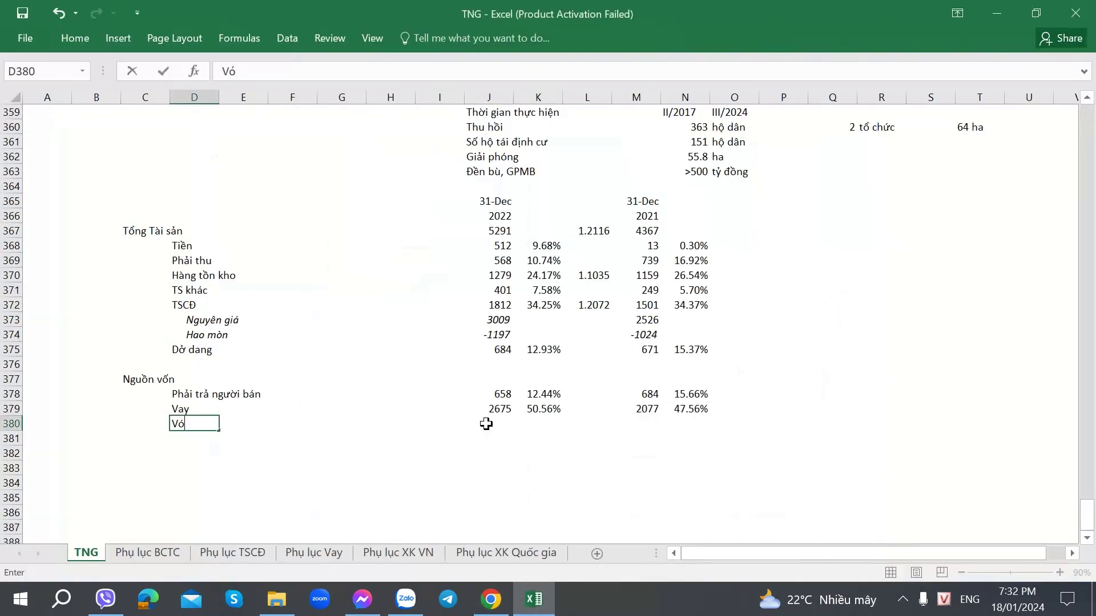
type("n chủ")
Enter the 2022 owners' equity from the balance sheet, 1650, as the Vốn chủ amount in J380.
key("Right")
key("Right")
key("Right")
key("Right")
key("Right")
key("Right")
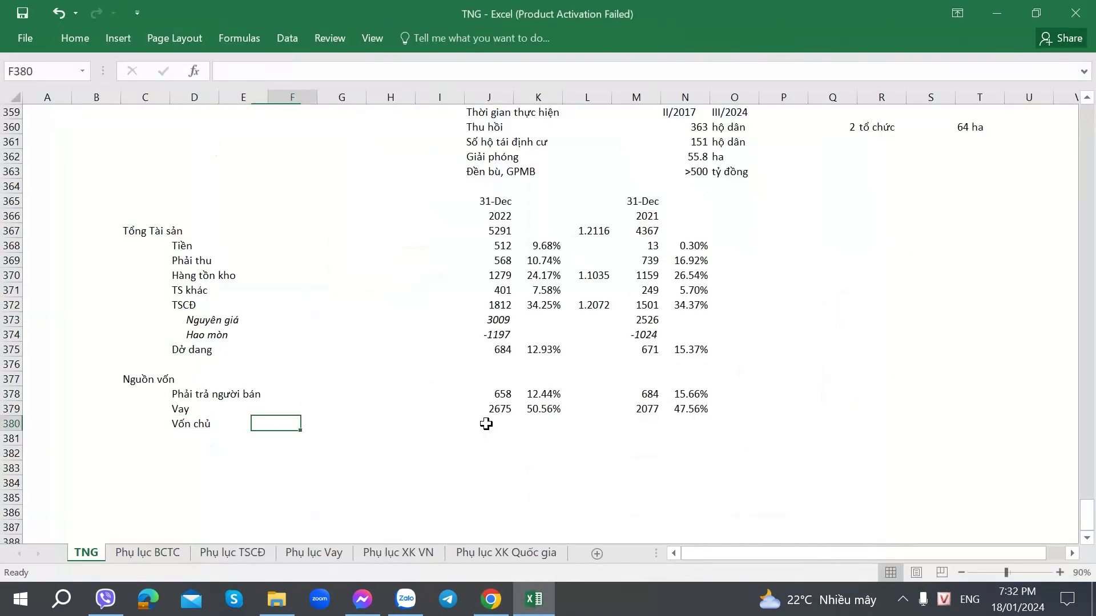
key("alt+Tab")
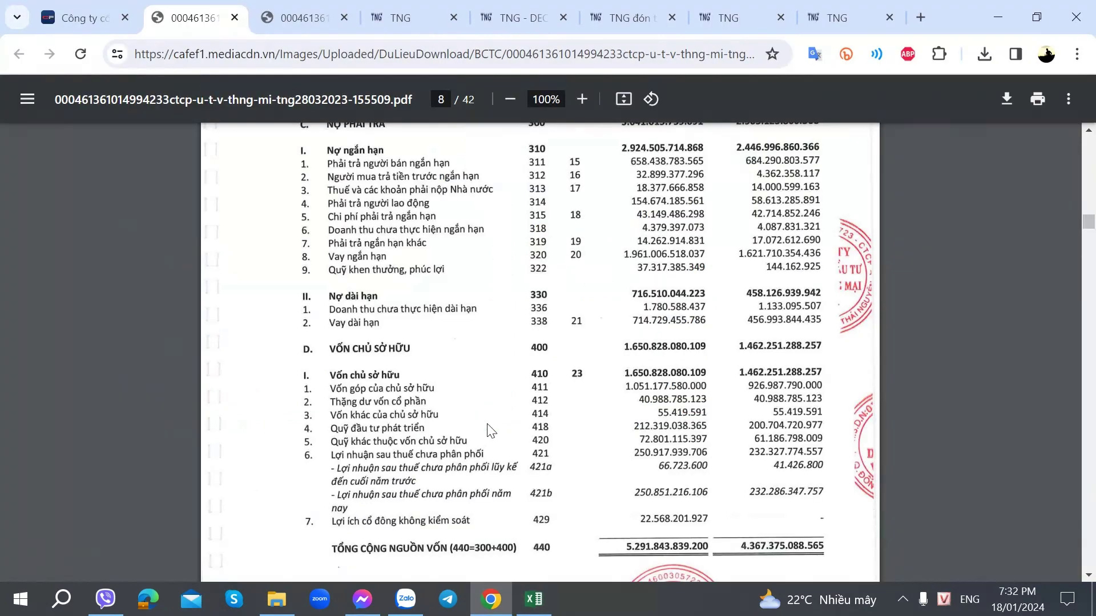
key("alt+Tab")
type("1650")
Copy the 2022 share formula from the Vay row in K379 to the Vốn chủ row in K380.
key("Right")
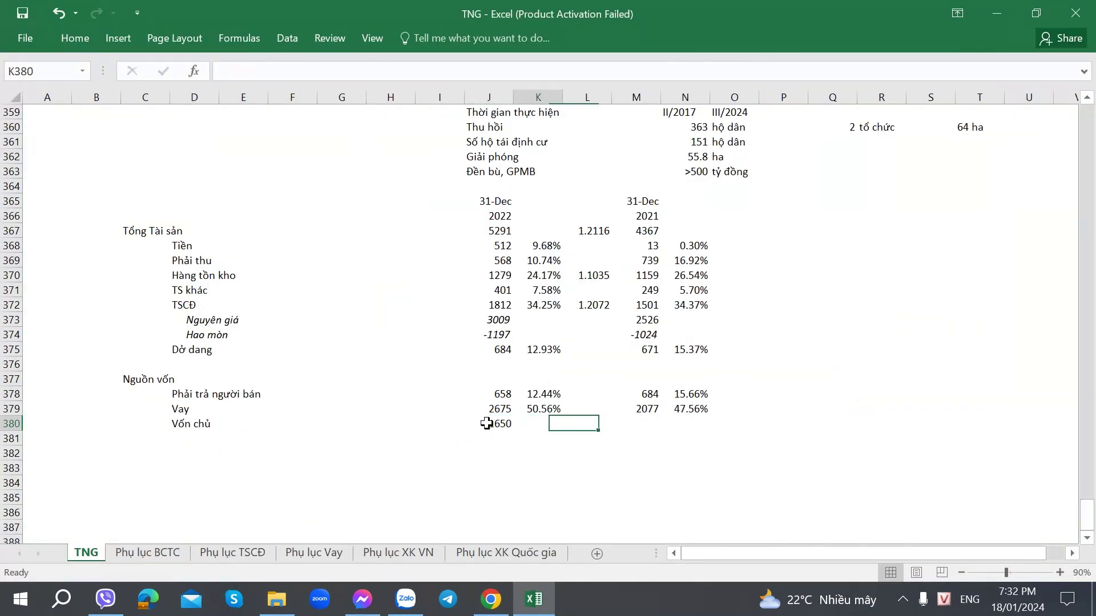
key("Up")
key("ctrl+c")
key("Down")
key("ctrl+v")
Enter the 2021 owners' equity from the balance sheet, 1462, as the Vốn chủ amount in M380.
key("Right")
key("Right")
key("alt+Tab")
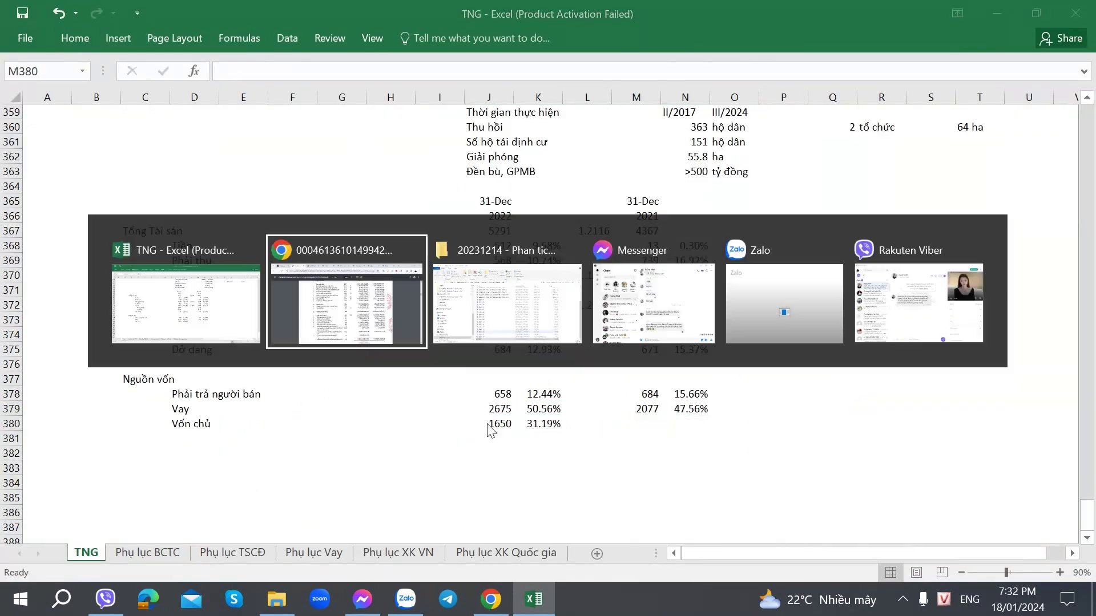
key("alt+Tab")
type("14")
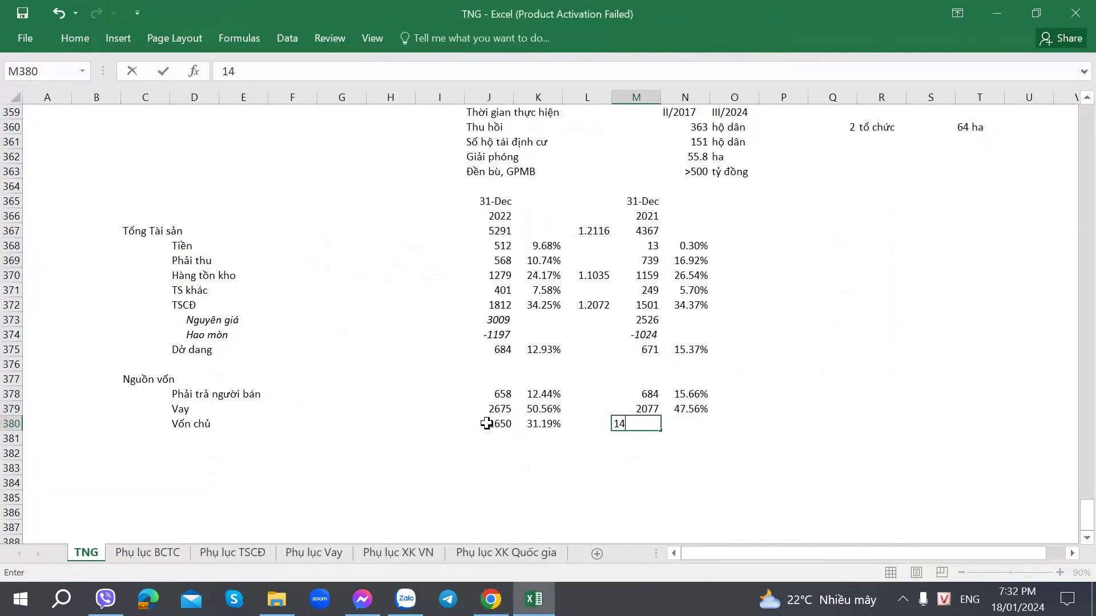
type("62")
Copy the 2021 share formula from N379 to the Vốn chủ row in N380.
key("Right")
key("Up")
key("ctrl+c")
key("Down")
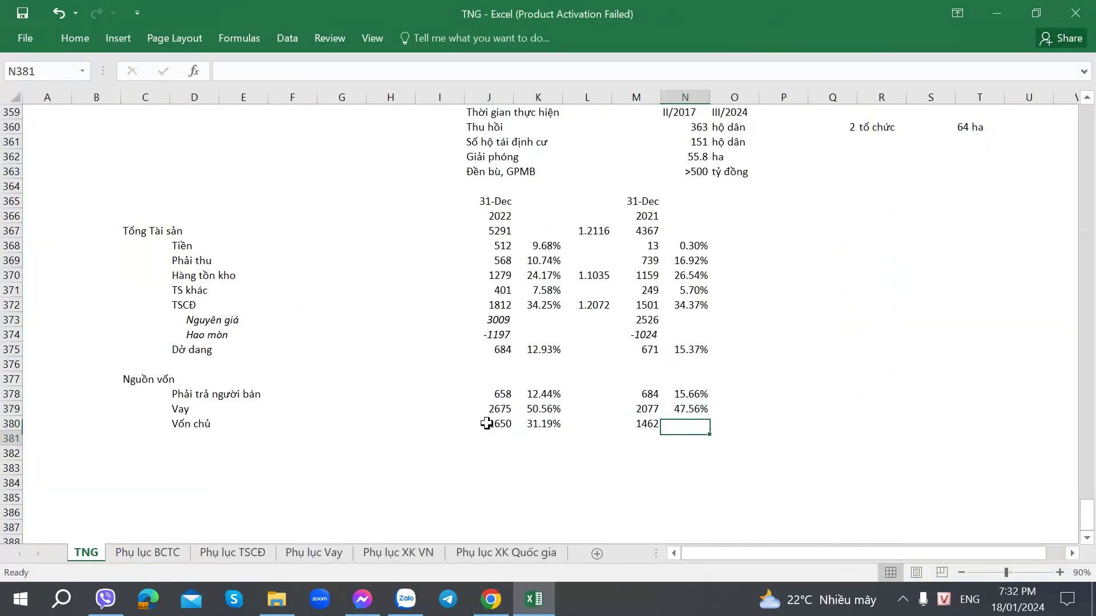
key("Up")
key("Down")
key("Return")
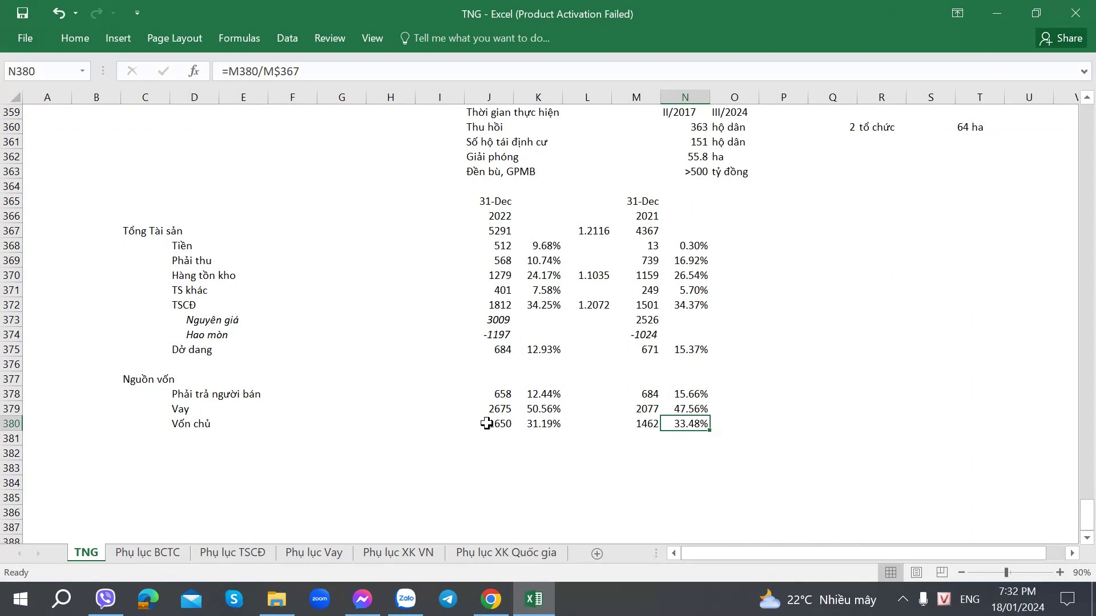
Check the combined 2021 and 2022 shares of the three Nguồn vốn rows.
left_click_drag(692, 392, 679, 423)
left_click_drag(536, 395, 536, 426)
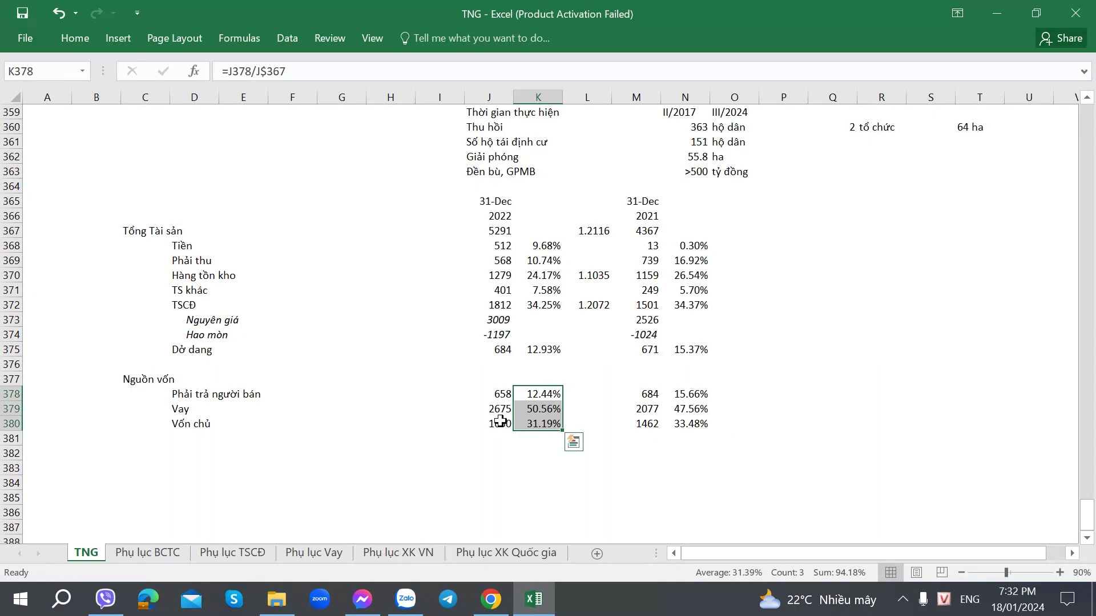
key("XF86MonBrightnessUp")
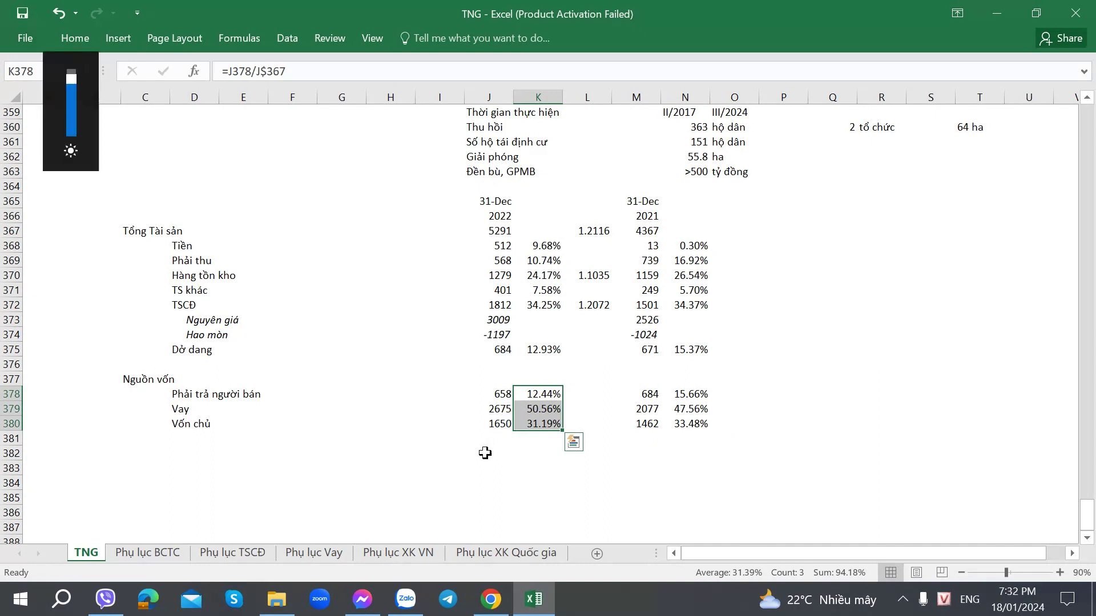
left_click(452, 465)
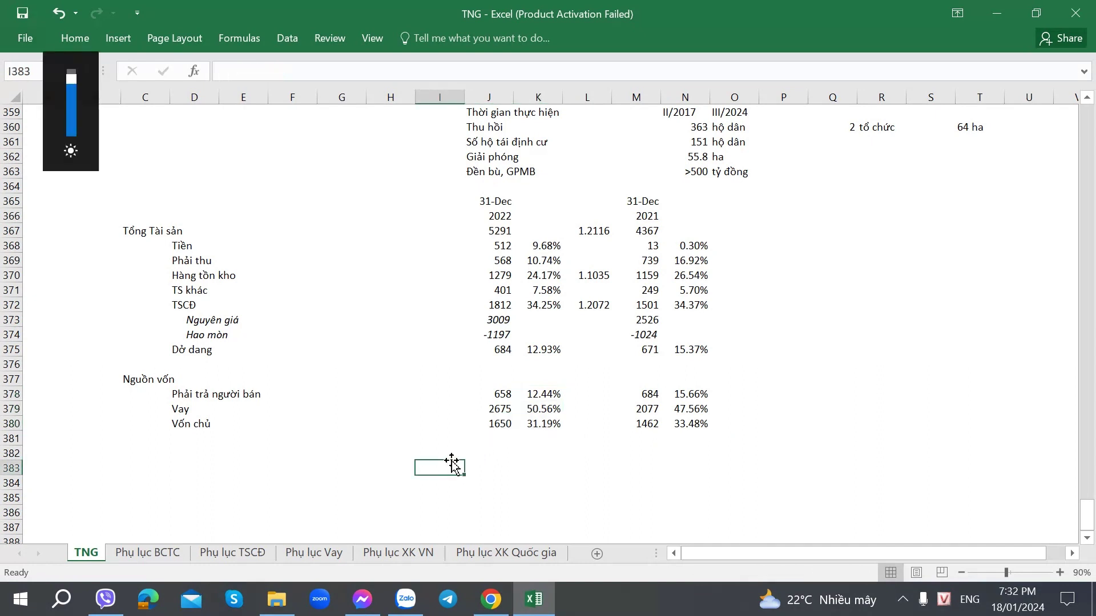
Add the row label Vay Nợ in D382, below the Nguồn vốn table.
left_click(196, 453)
key("alt+Tab")
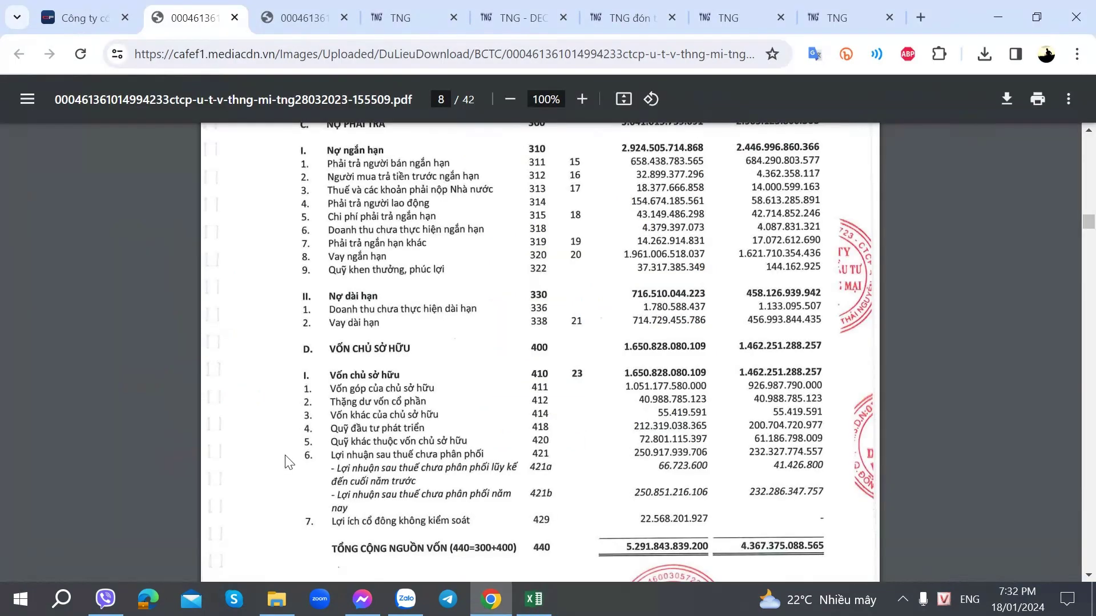
key("alt+Tab")
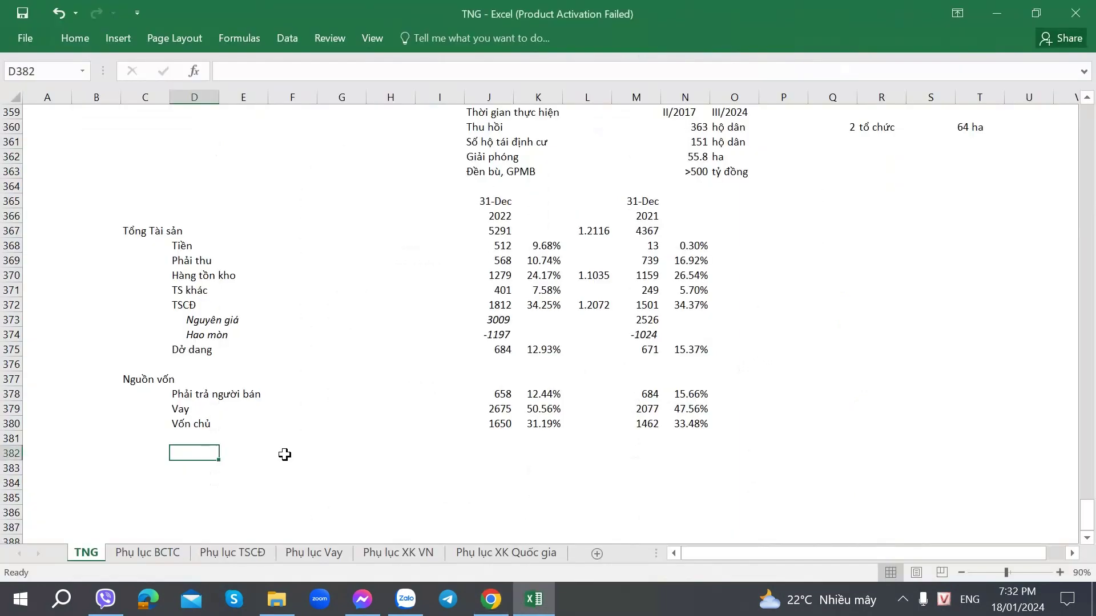
type("C")
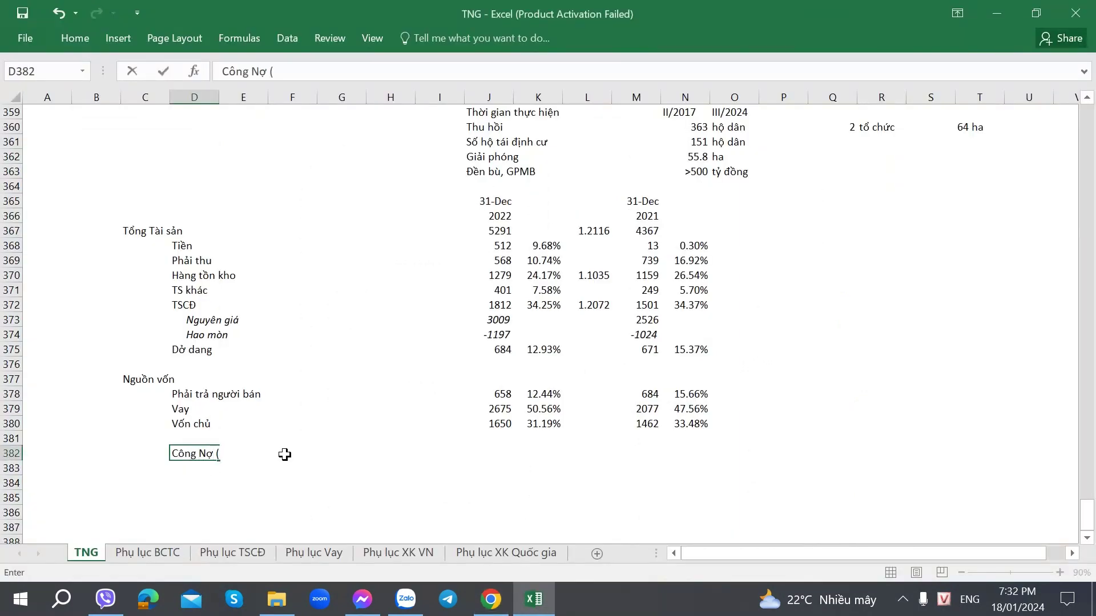
type("ôn")
key("BackSpace")
key("BackSpace")
key("BackSpace")
type("Vay Nơj")
key("Right")
key("Right")
key("Right")
key("Right")
key("Right")
key("Right")
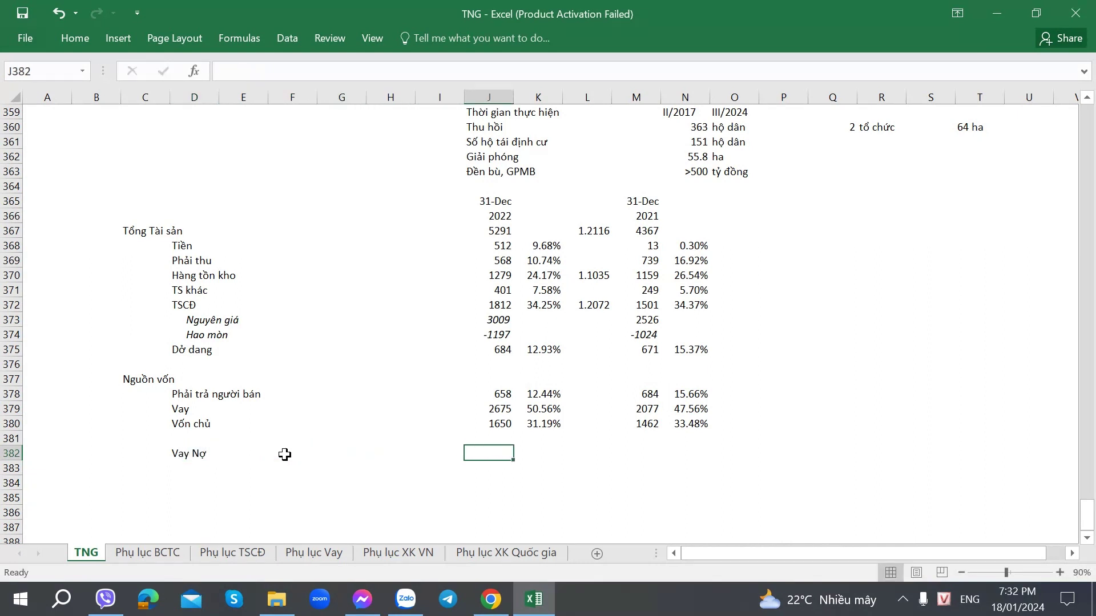
type("=")
key("Escape")
Extend the label in D382 to Vay Nợ ròng.
key("Right")
key("Left")
key("Left")
key("Left")
key("Left")
key("Left")
key("Left")
key("Left")
key("F2")
type("ròng")
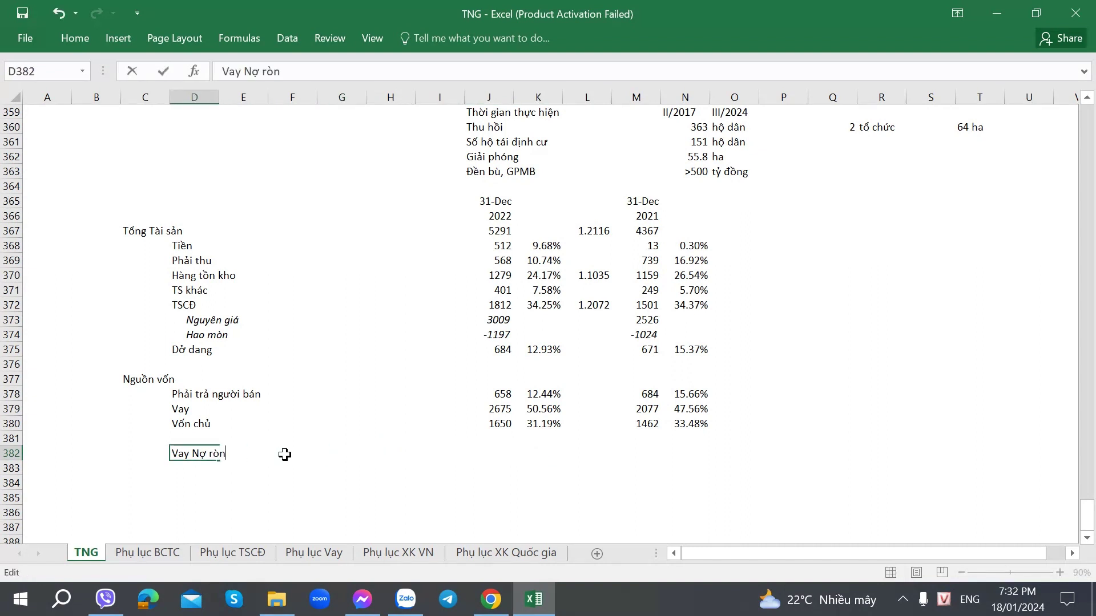
key("Tab")
Calculate the 2022 net debt in J382 as Vay minus Tiền with the formula =J379-J368.
key("Right")
key("Right")
key("Right")
key("Right")
key("Right")
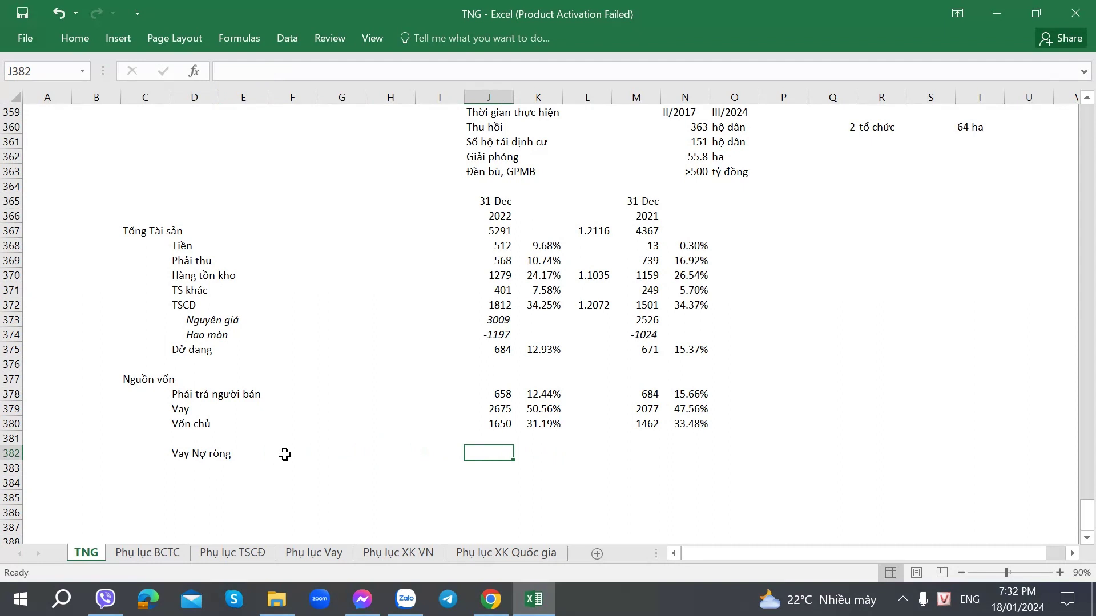
type("=")
key("Up")
key("Up")
key("Up")
type("-")
key("Up")
key("Up")
key("Up")
key("Up")
key("Up")
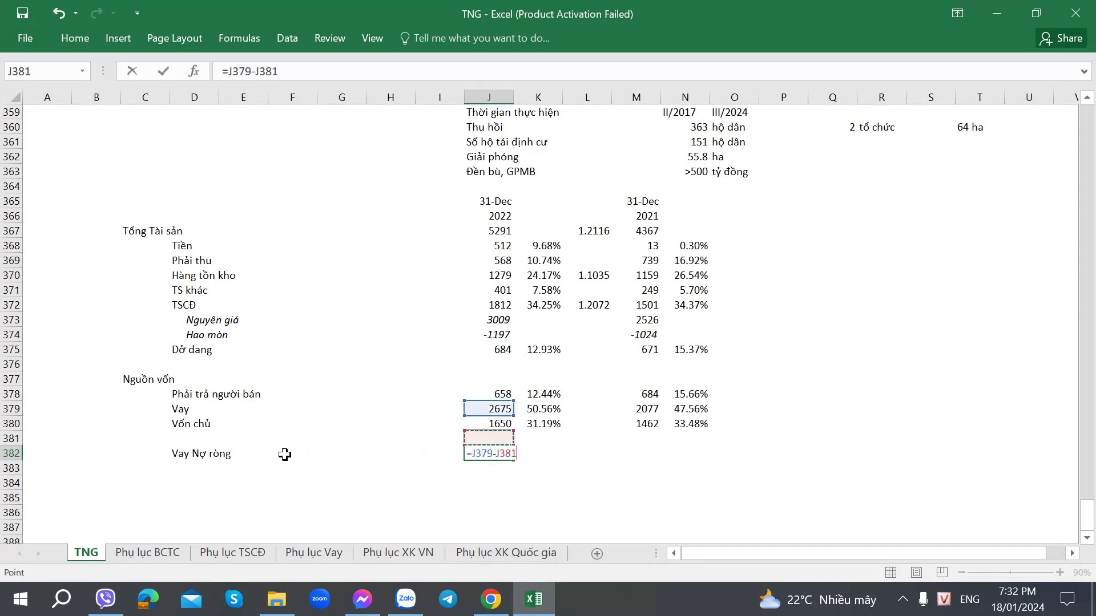
key("Up")
key("Up")
key("Up")
key("Up")
key("Up")
key("Up")
key("Up")
key("Up")
key("Up")
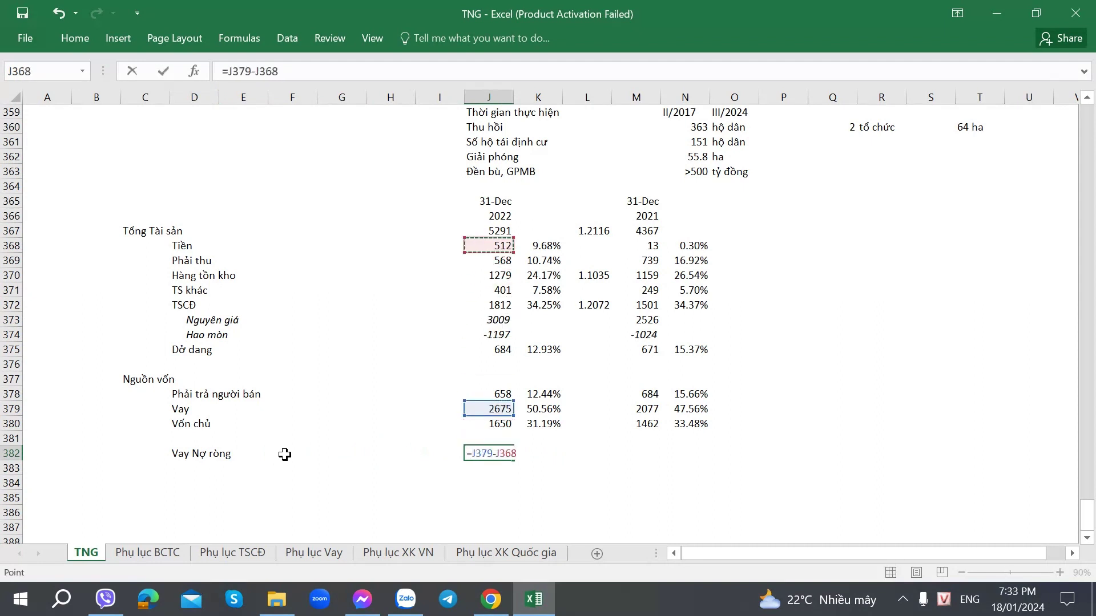
key("Return")
Copy the net debt formula from J382 to the 2021 column in M382.
key("Up")
key("Right")
key("Right")
key("Right")
key("Right")
key("Right")
key("Right")
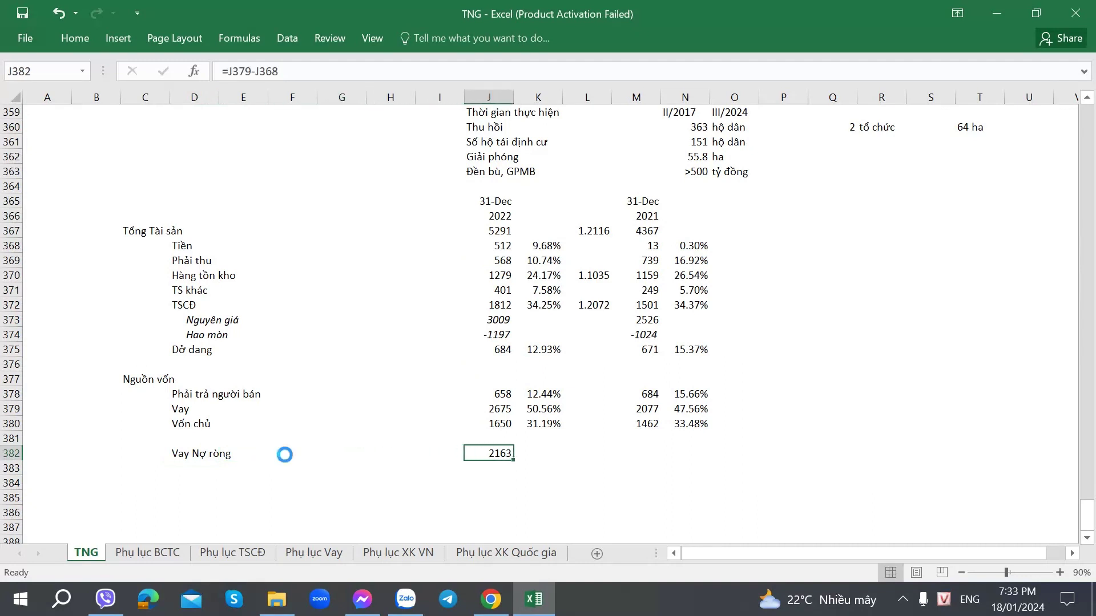
key("ctrl+c")
key("Right")
key("Right")
key("Right")
key("ctrl+v")
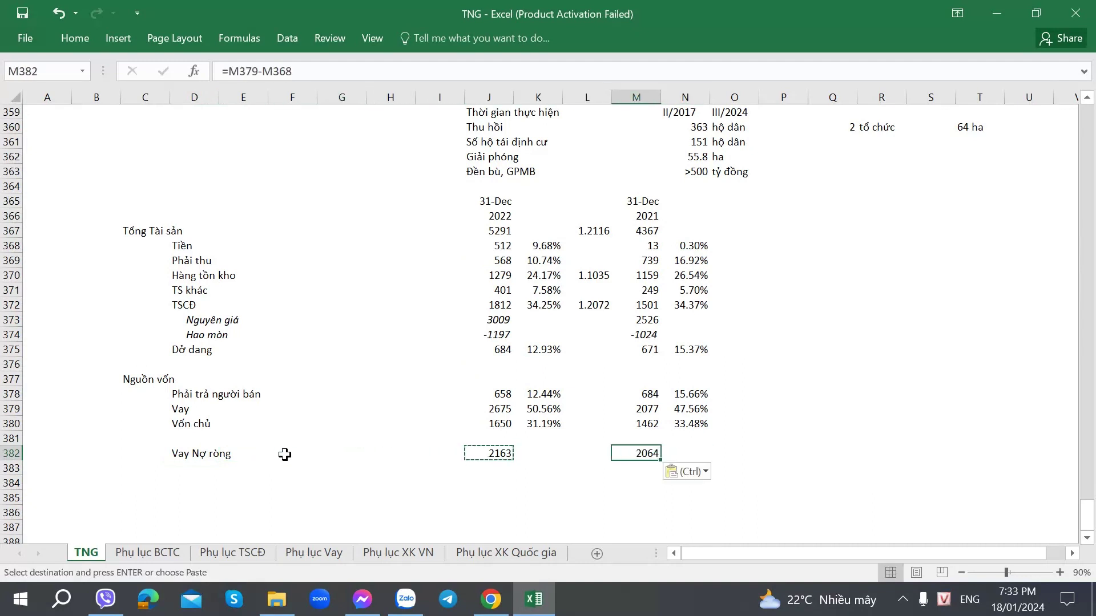
Calculate the 2022 ratio of net debt to owners' equity in K382 with the formula =J382/J380.
key("Left")
key("Left")
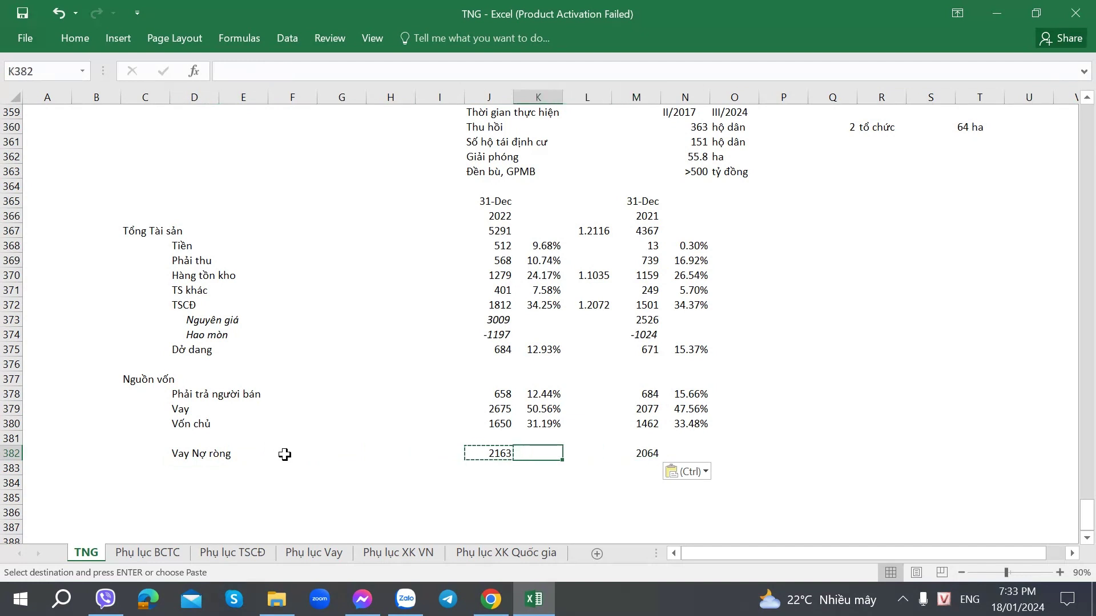
type("=")
key("Left")
type("/")
key("Left")
key("Up")
key("Up")
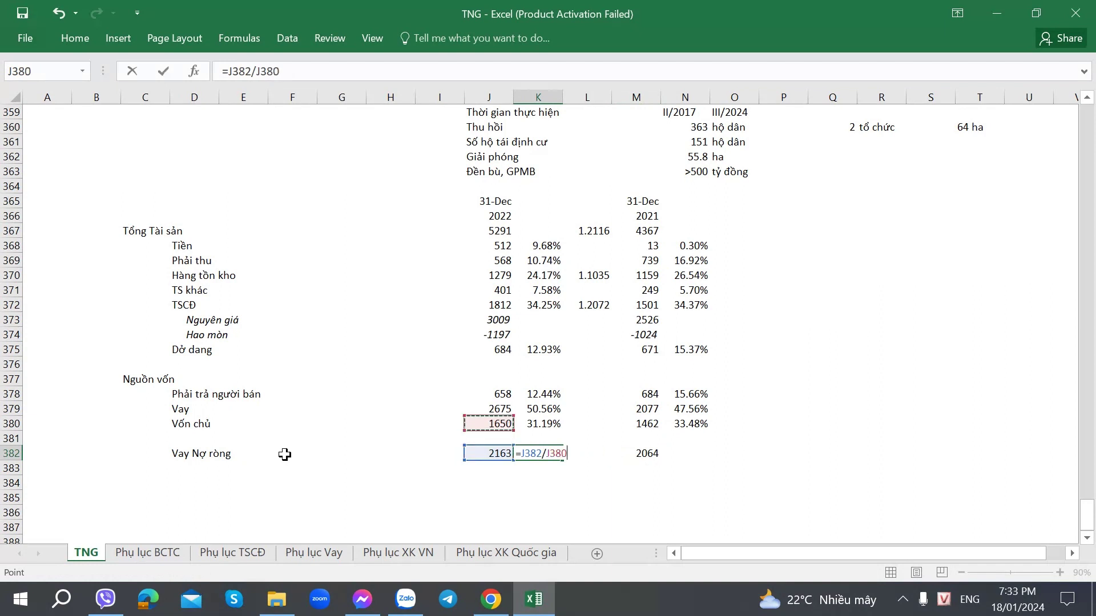
key("ctrl+Return")
Apply only the percentage format of K380 to the net debt ratio in K382.
key("Up")
key("Up")
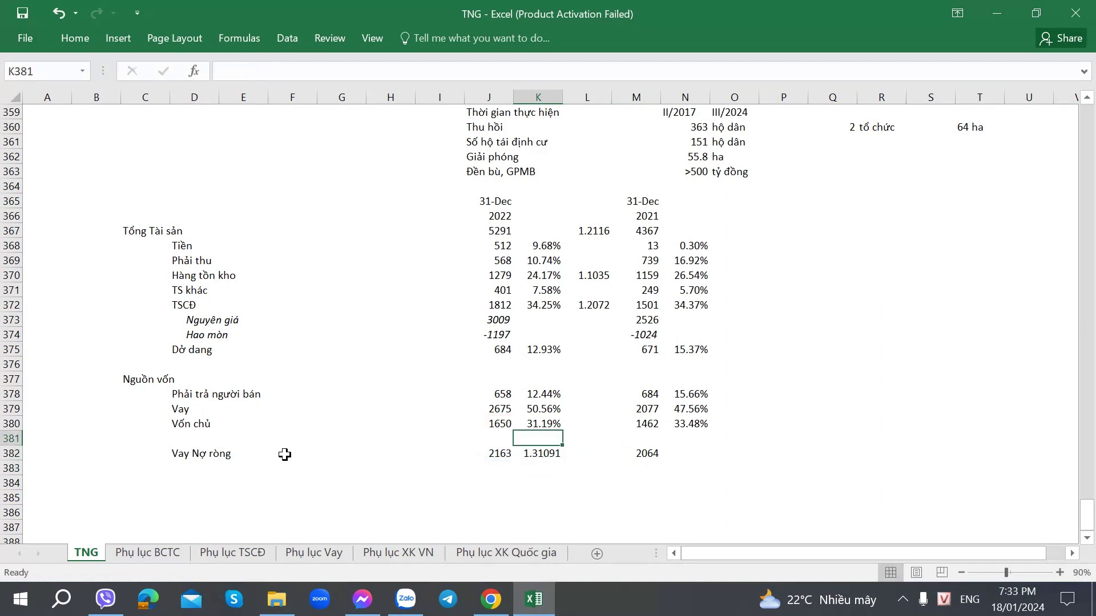
key("ctrl+c")
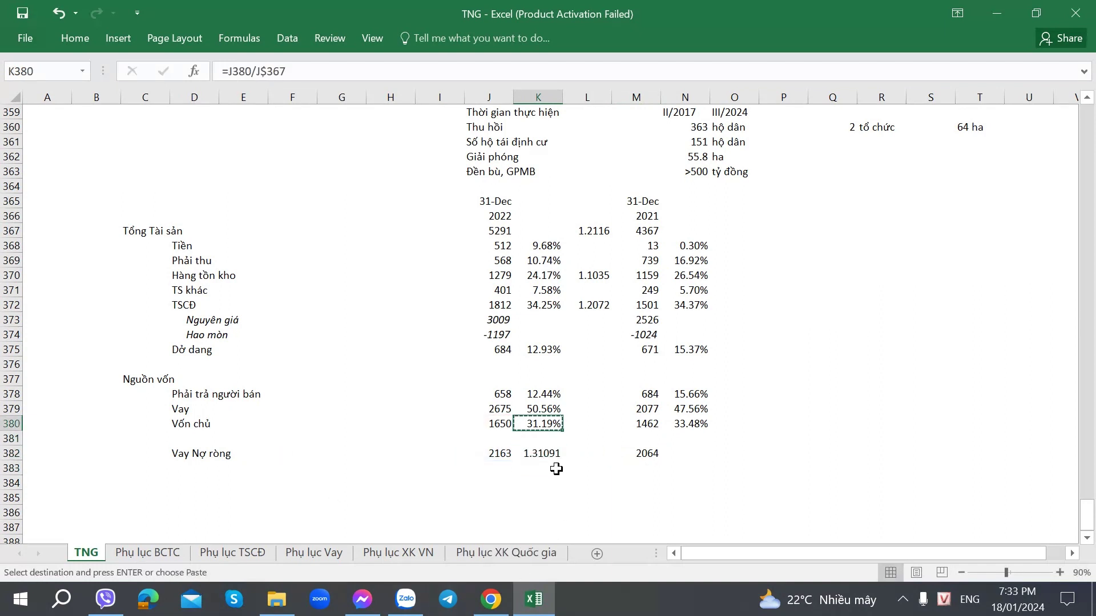
left_click(551, 452)
right_click(552, 452)
key("s")
key("t")
key("Return")
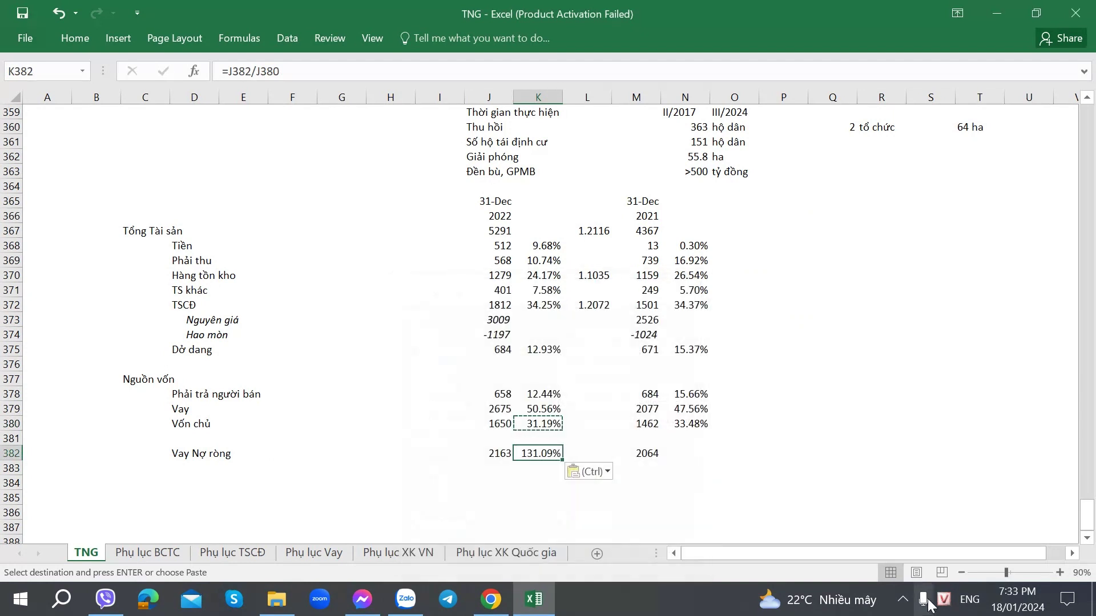
Copy the net debt to equity ratio formula from K382 to the 2021 column in N382.
key("ctrl+c")
key("Right")
key("Right")
key("Right")
key("ctrl+v")
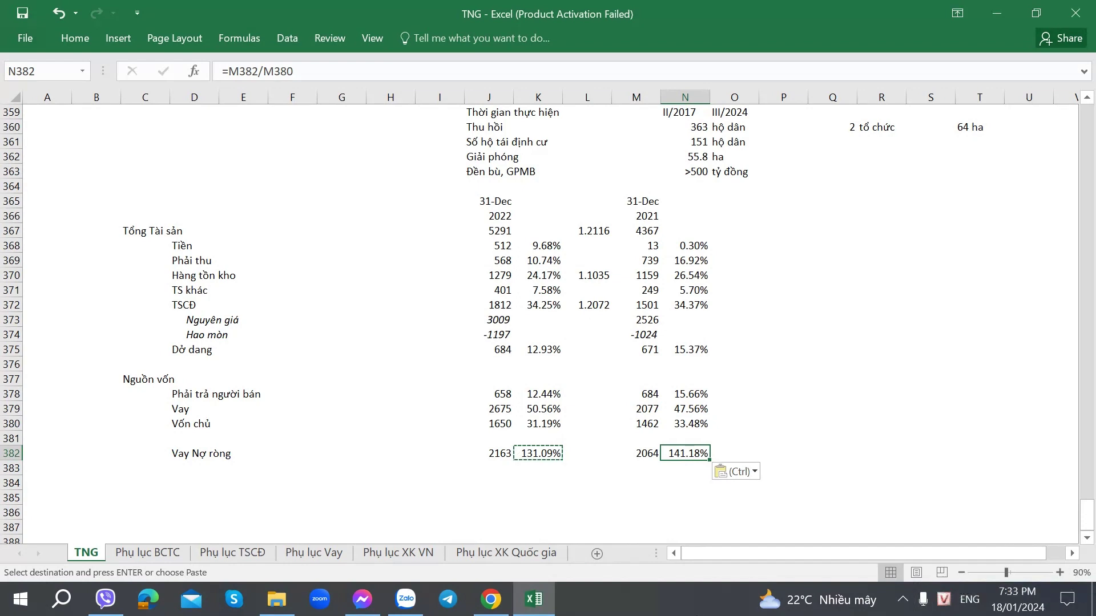
Switch to Chrome and review the assets and capital sections of TNG's 31 December 2022 balance sheet PDF.
key("alt+Tab")
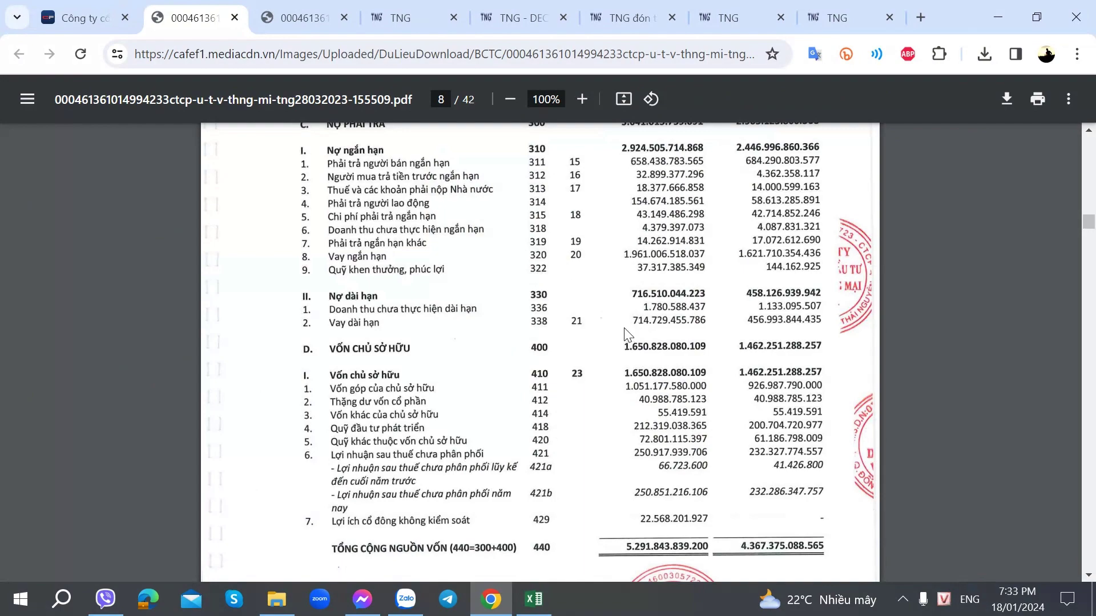
scroll(628, 334, "up", 15)
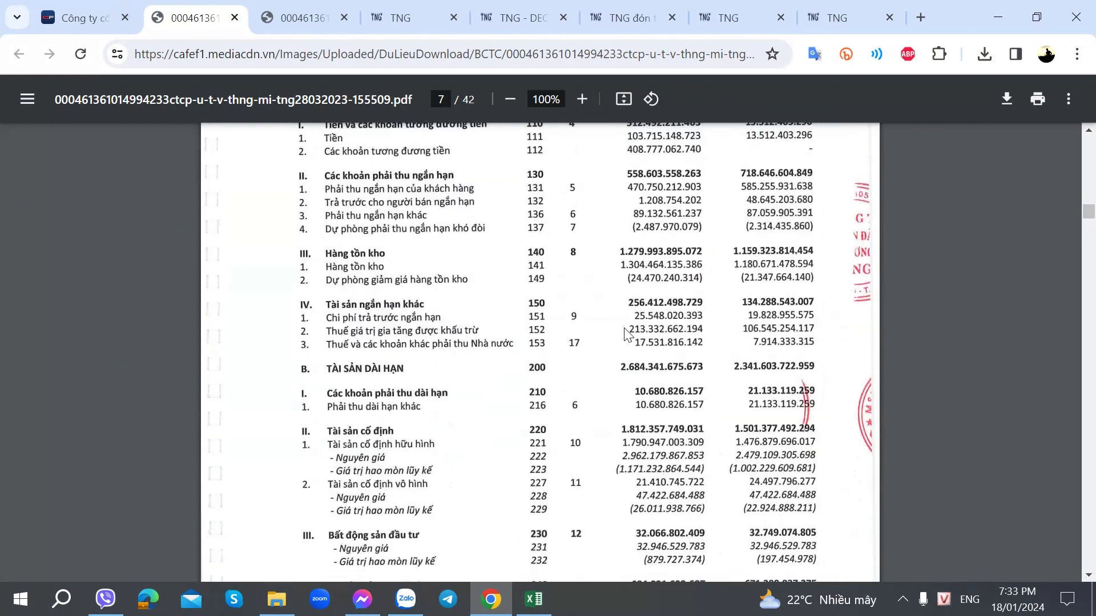
scroll(628, 334, "up", 3)
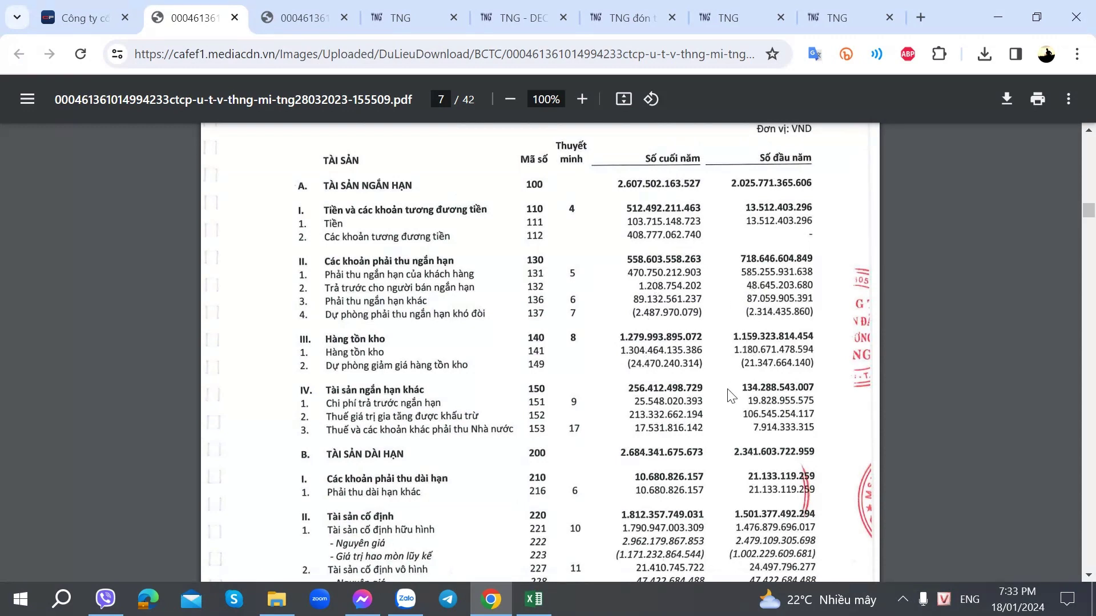
scroll(726, 396, "down", 15)
scroll(726, 401, "down", 2)
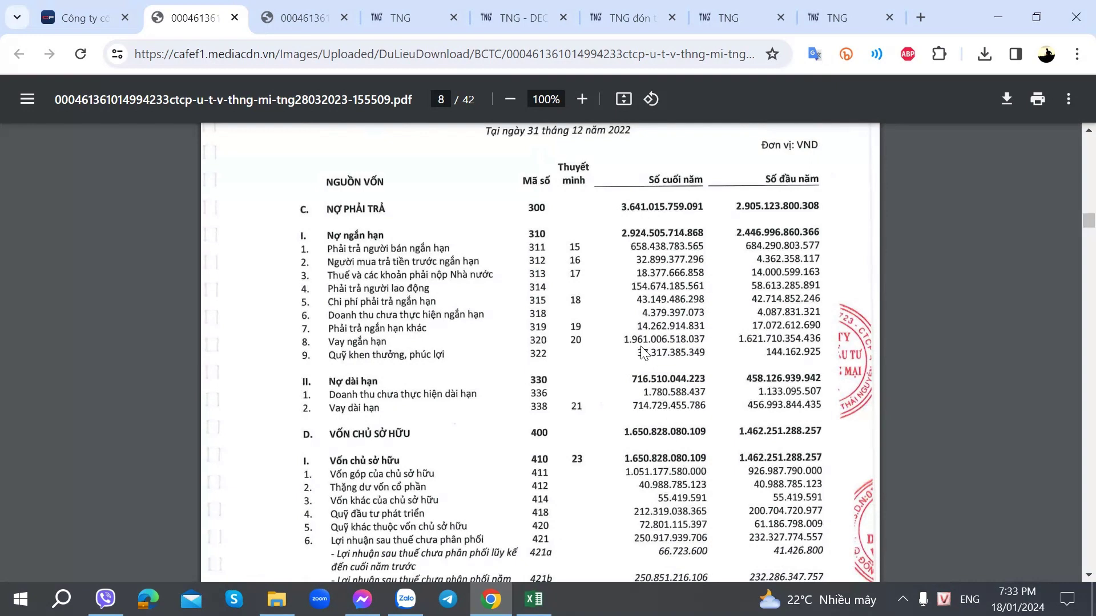
Return to the Excel workbook and examine the net debt and EBITDA figures on the Phụ lục Vay sheet.
key("alt+Tab")
key("alt+Tab")
key("alt+Tab")
scroll(473, 443, "down", 1)
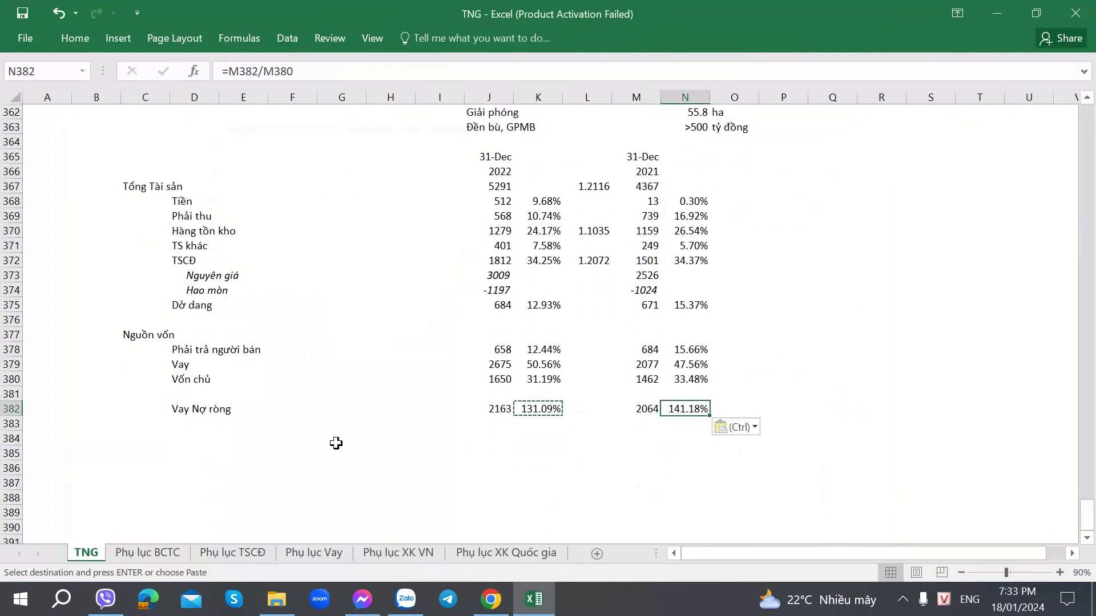
left_click(274, 452)
left_click(192, 436)
left_click(149, 552)
left_click(210, 553)
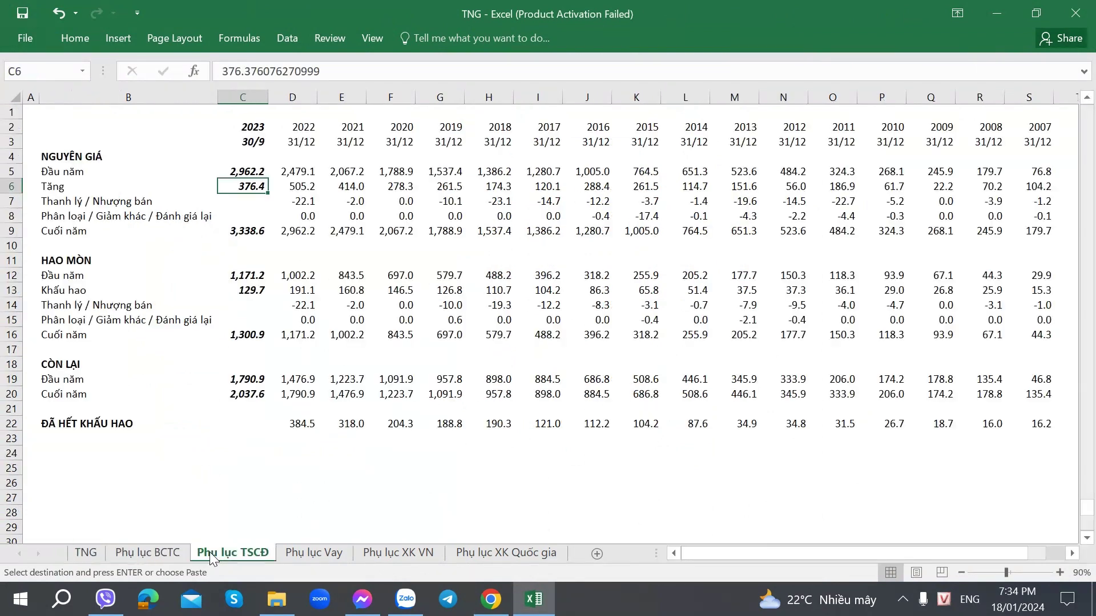
left_click(307, 555)
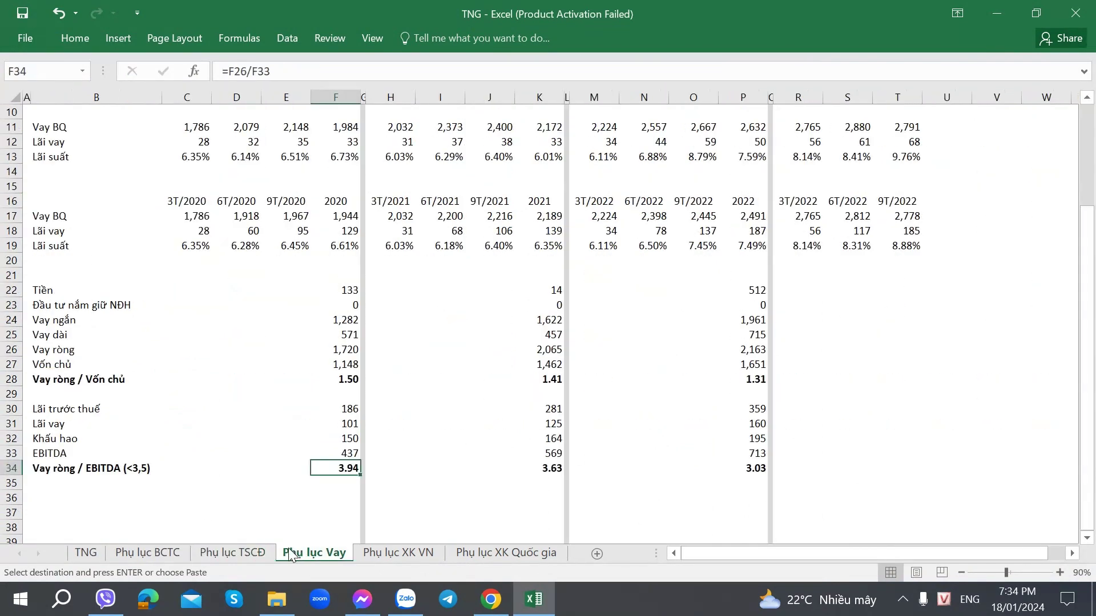
left_click(338, 422)
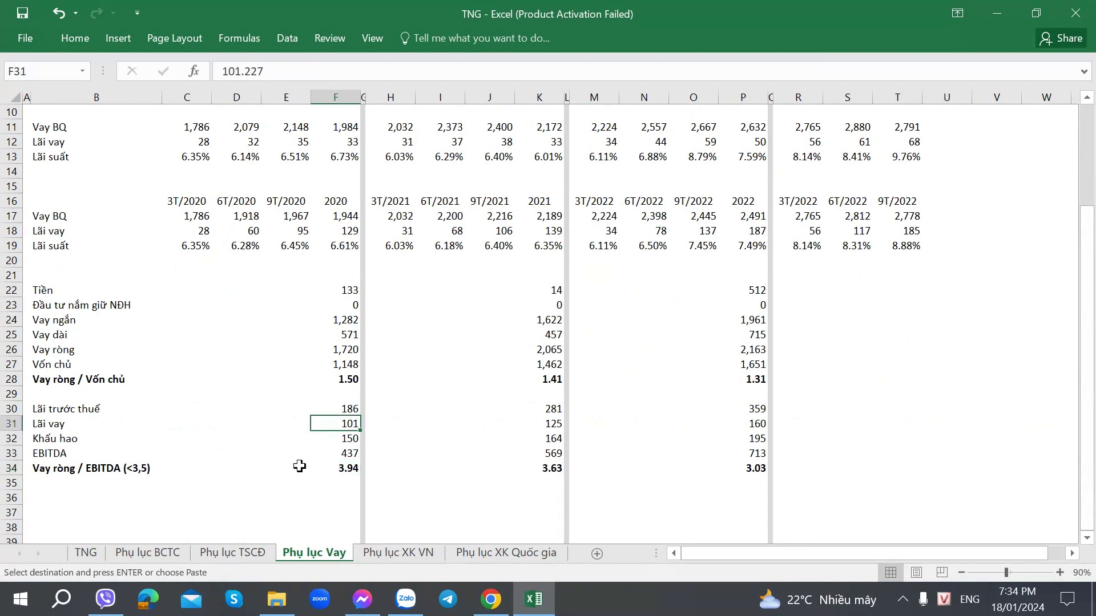
scroll(414, 452, "up", 3)
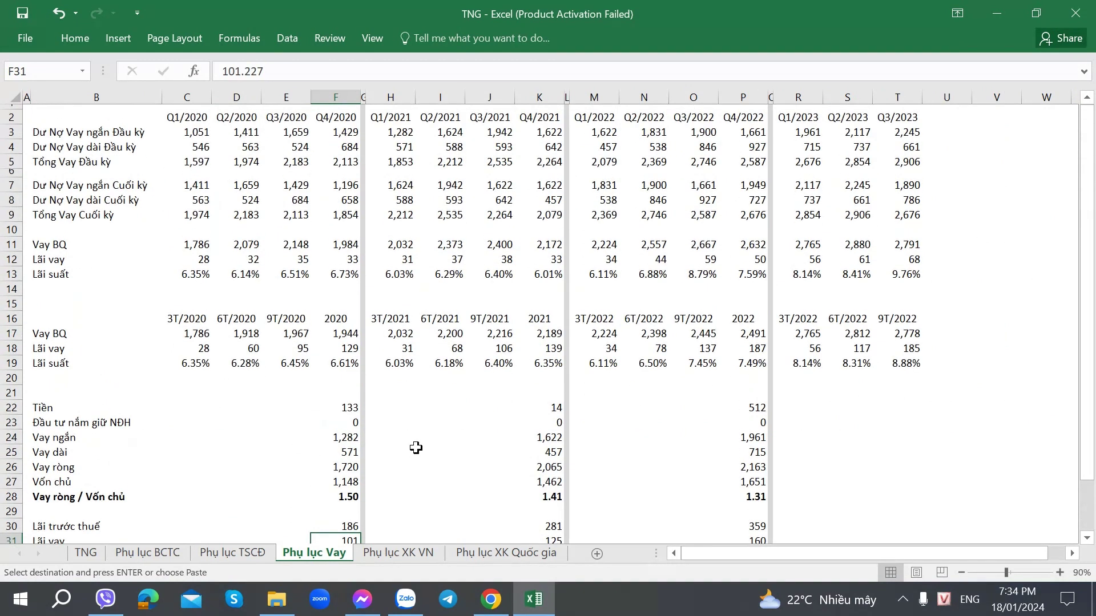
scroll(416, 448, "down", 3)
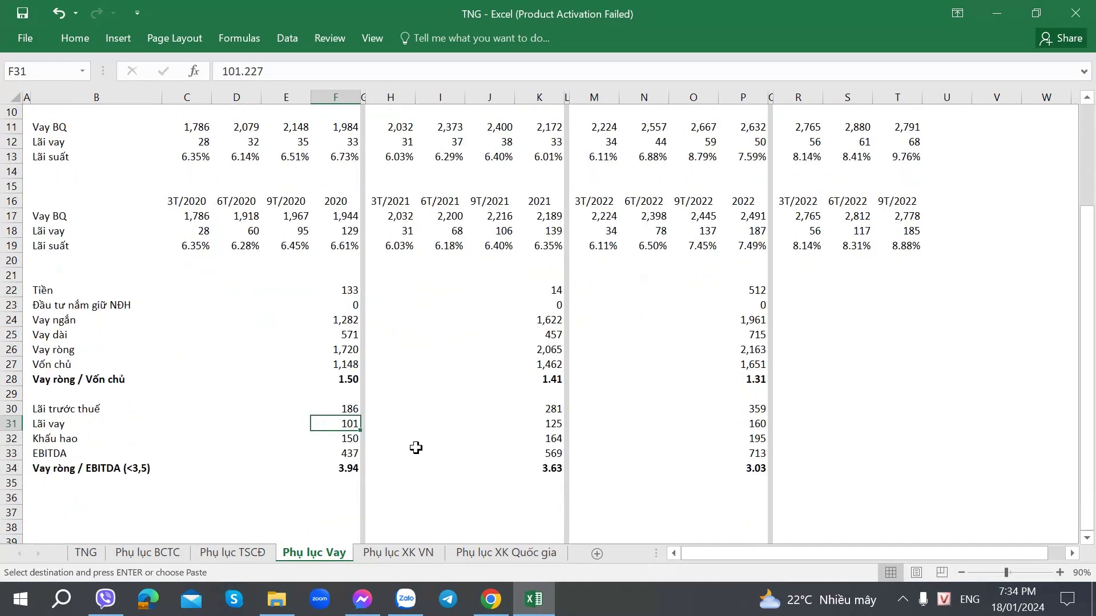
left_click(743, 475)
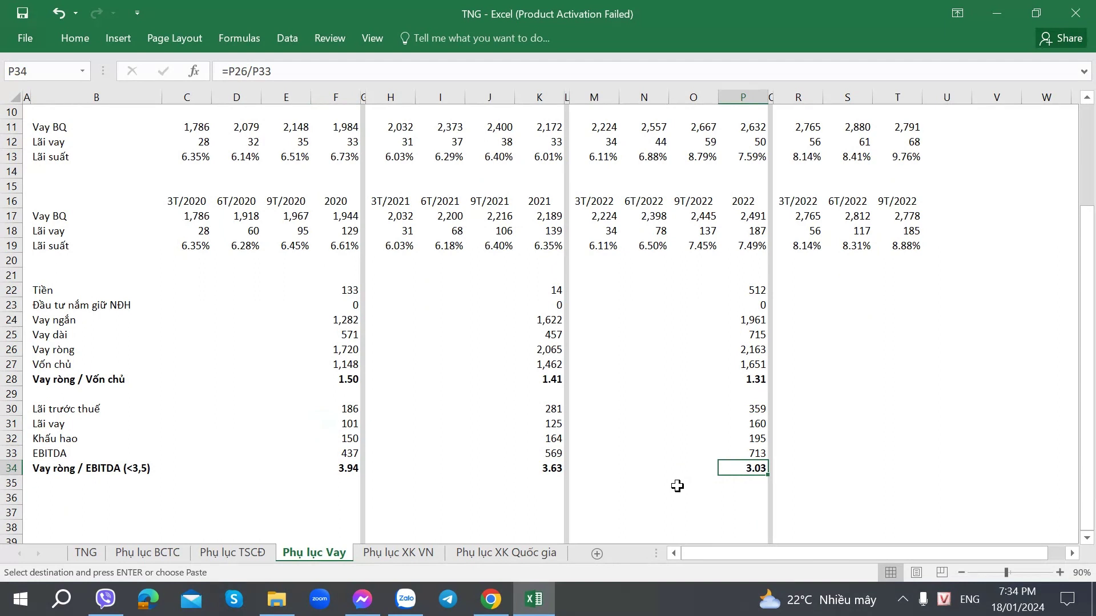
left_click(752, 452)
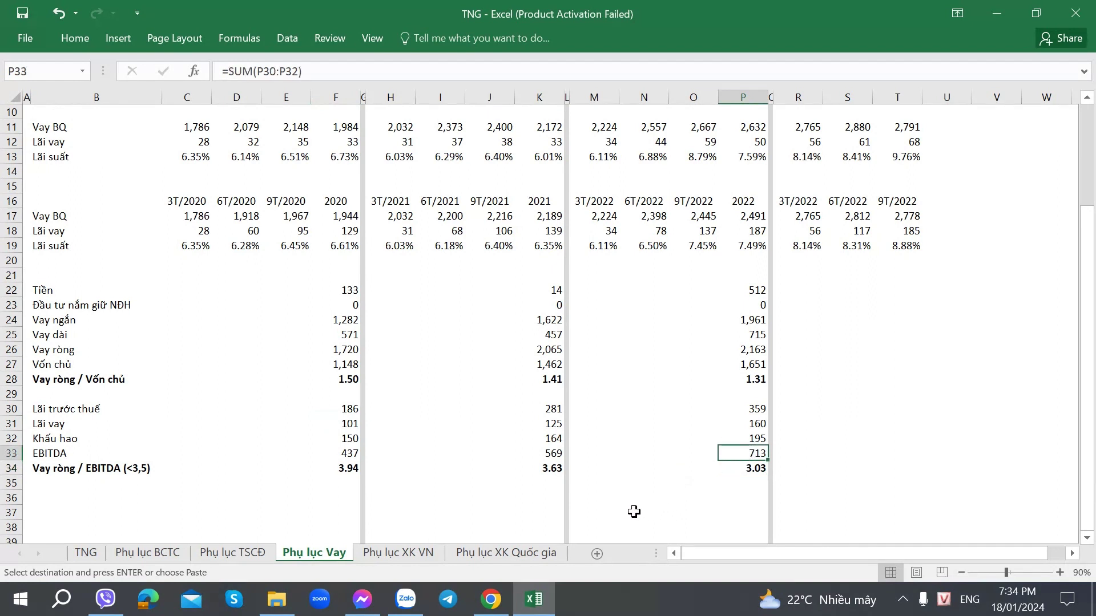
Copy the 2022 EBITDA from P33 of the Phụ lục Vay sheet and paste it as a value into J383 of the TNG sheet.
left_click(729, 410)
left_click(740, 454)
key("ctrl+Page_Up")
key("ctrl+Page_Up")
key("ctrl+Page_Up")
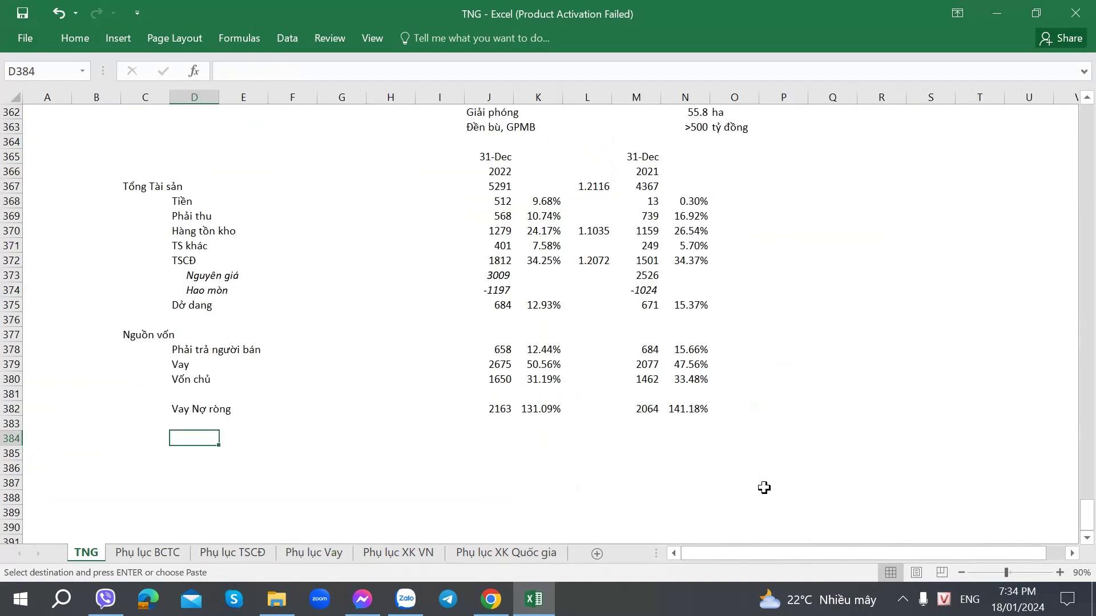
left_click(498, 425)
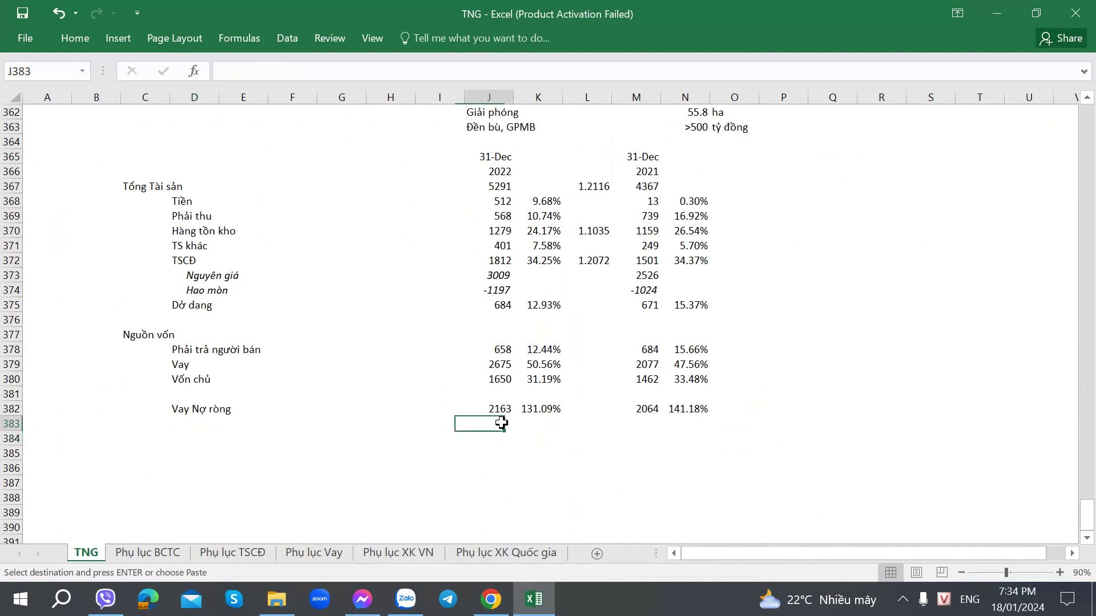
right_click(498, 426)
key("s")
key("v")
key("Return")
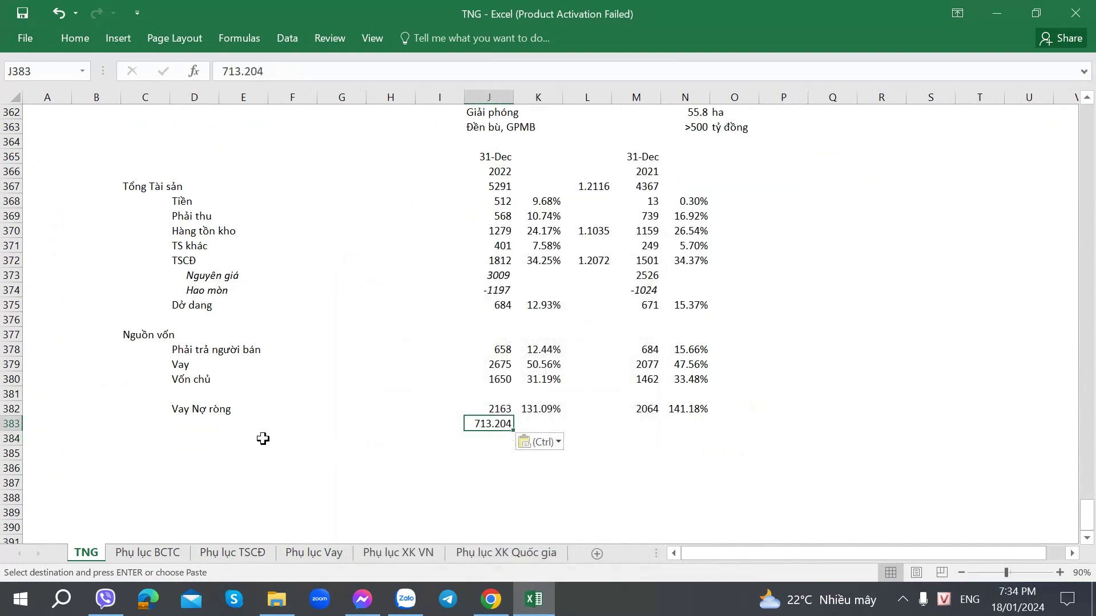
Label row 383 as EBITDA in cell D383, below Vay Nợ ròng.
left_click(208, 423)
type("EBIDT")
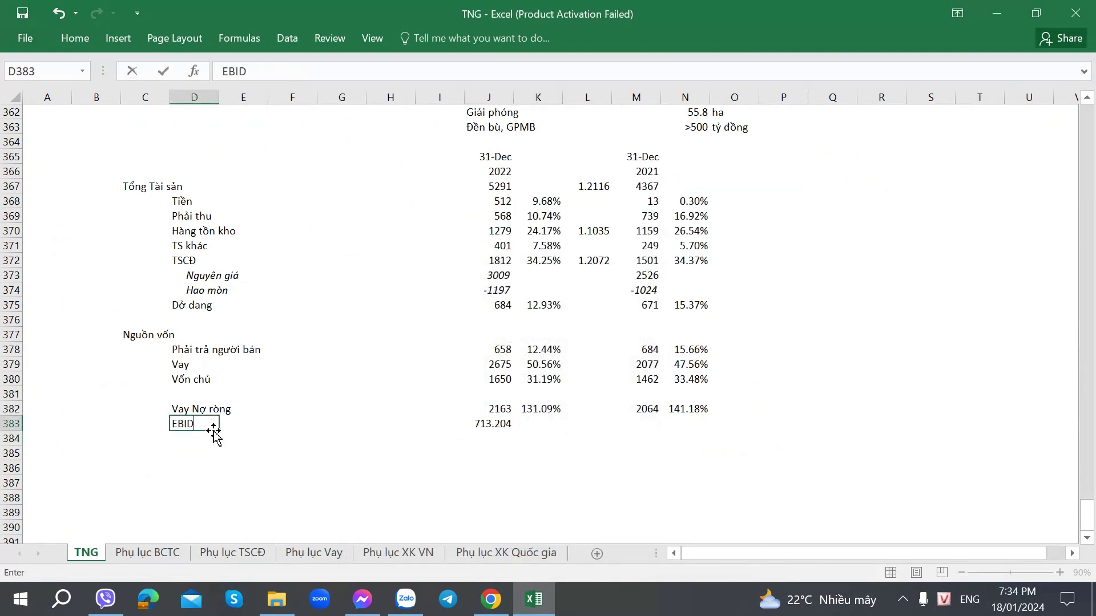
key("BackSpace")
key("BackSpace")
key("BackSpace")
type("ITDA")
key("Right")
key("Right")
key("Right")
key("Right")
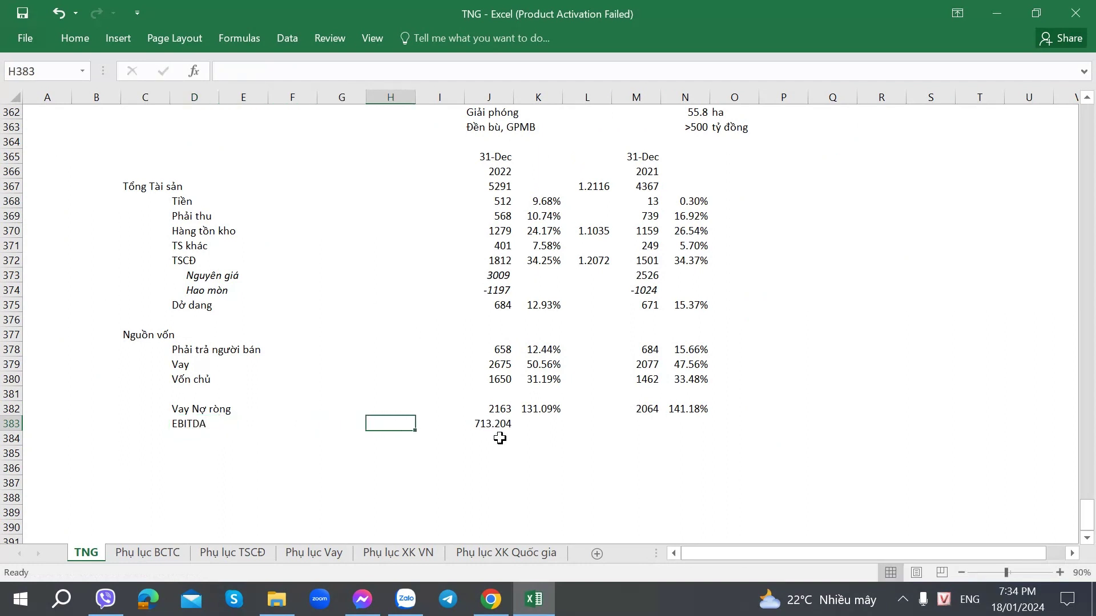
Format the 2022 EBITDA in J383 as a number with zero decimal places and a thousands separator.
left_click(490, 424)
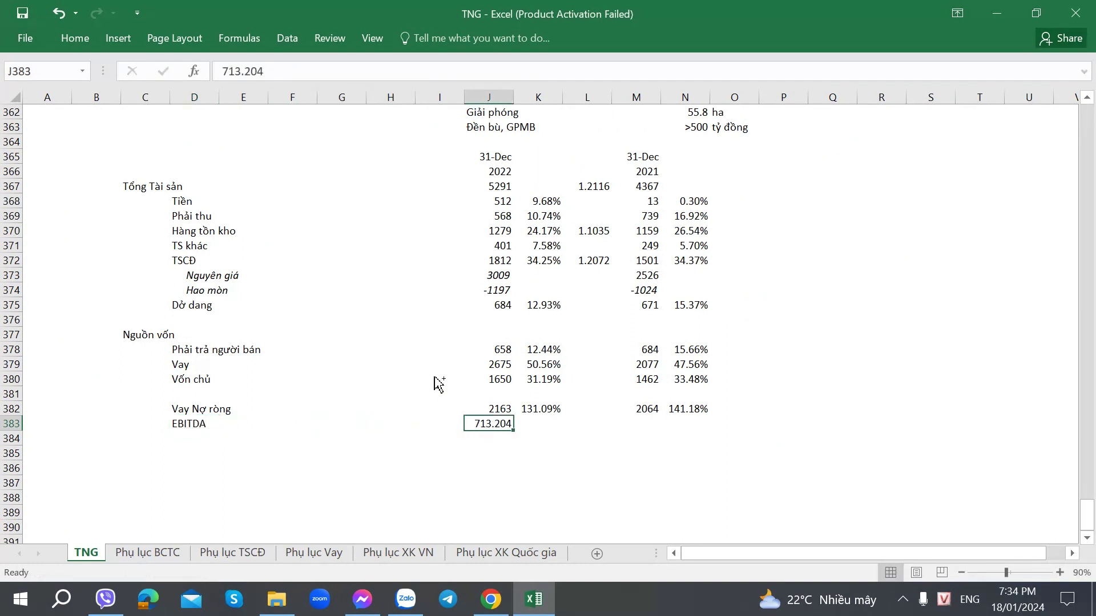
key("ctrl+1")
left_click(388, 138)
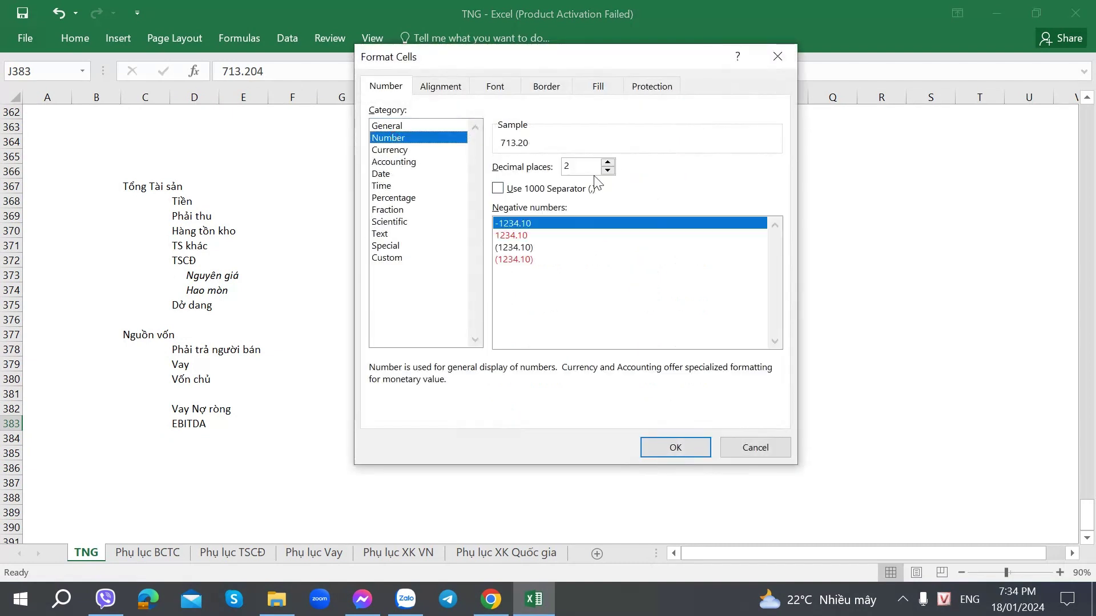
left_click(608, 162)
left_click(607, 163)
left_click(607, 170)
left_click(608, 170)
left_click(608, 170)
left_click(607, 170)
left_click(533, 188)
left_click(674, 453)
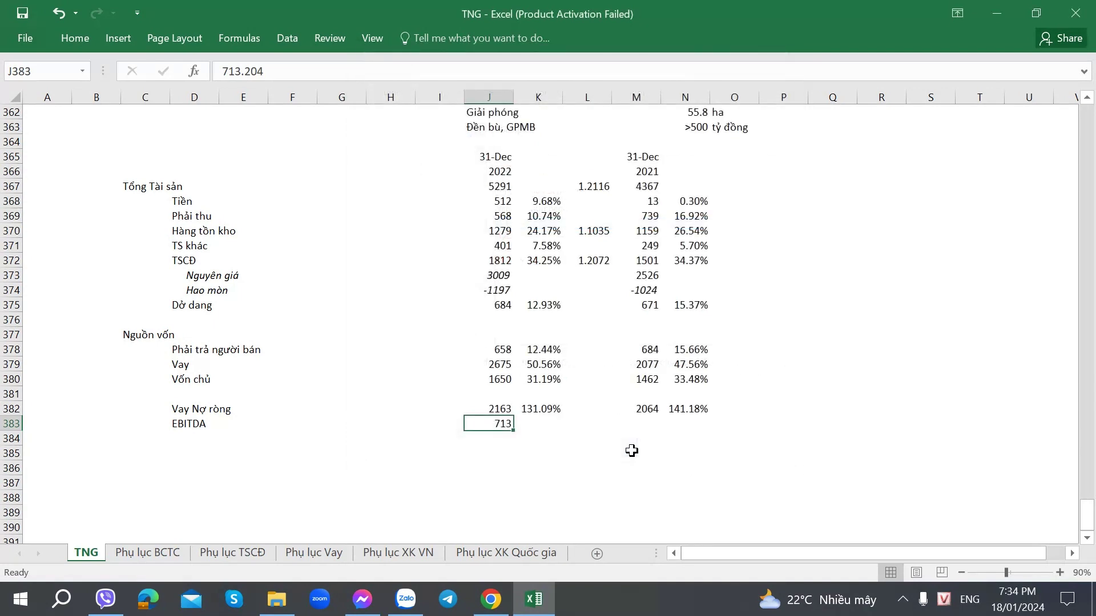
Copy the 2021 EBITDA from K33 of the Phụ lục Vay sheet and paste it as a value into M383 of the TNG sheet.
left_click(644, 409)
left_click(649, 425)
key("ctrl+Page_Down")
key("ctrl+Page_Down")
key("ctrl+Page_Down")
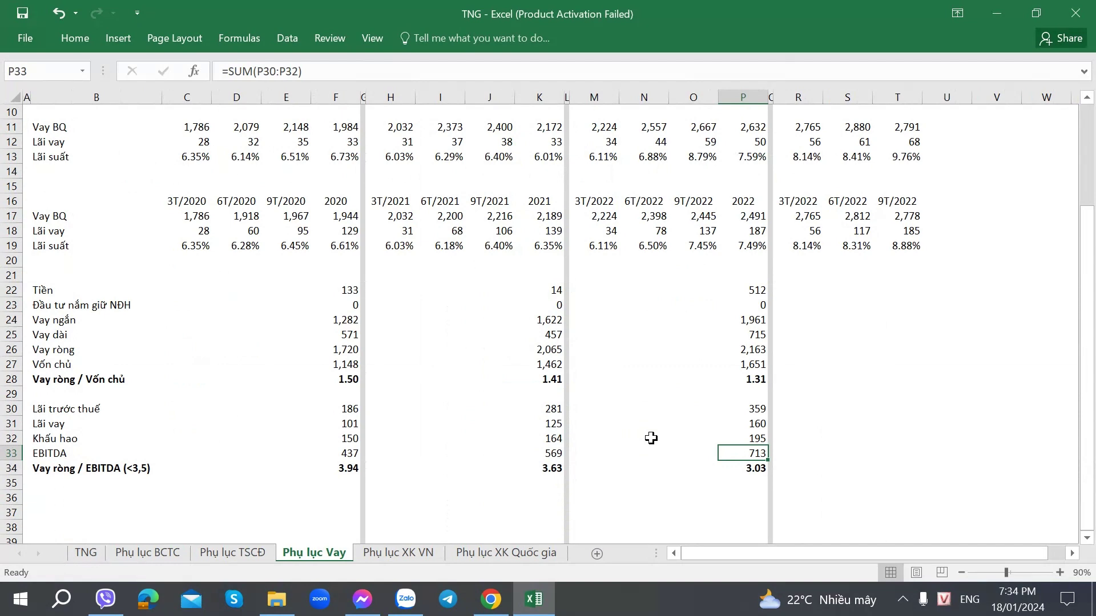
left_click(549, 454)
key("ctrl+c")
key("ctrl+Page_Up")
key("ctrl+Page_Up")
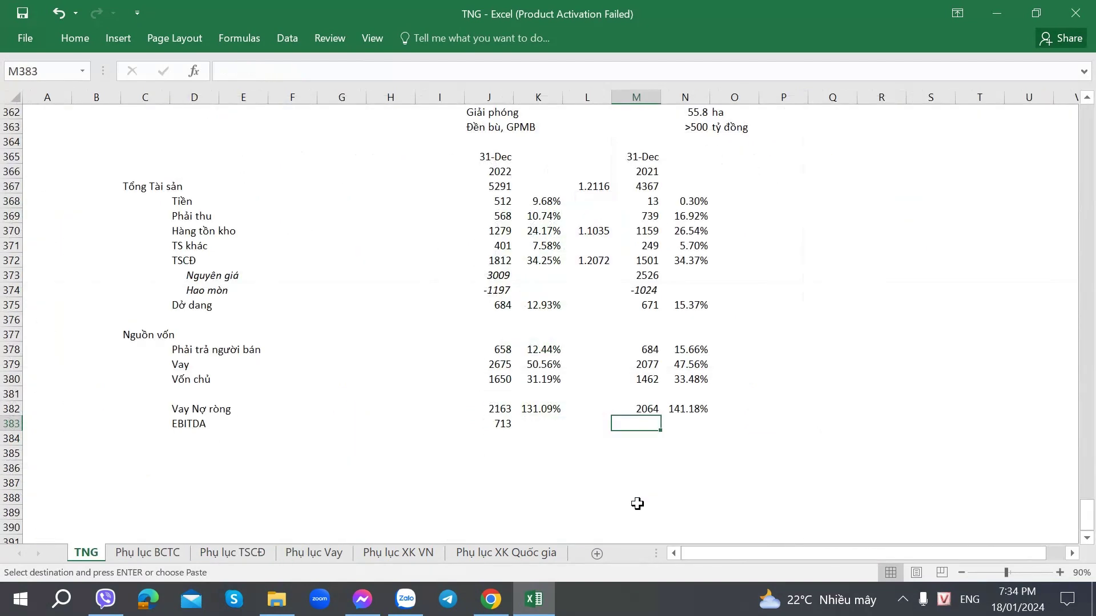
right_click(645, 423)
key("ctrl+v")
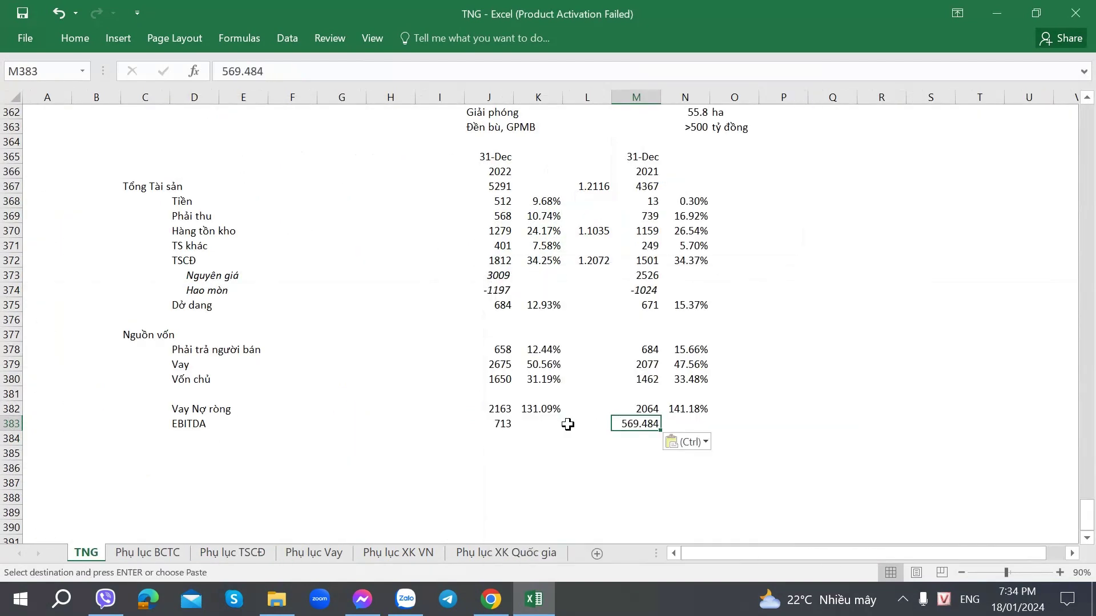
Apply only the number format of J383 to the 2021 EBITDA in M383.
left_click(502, 424)
key("ctrl+c")
left_click(622, 427)
key("ctrl+alt+v")
key("t")
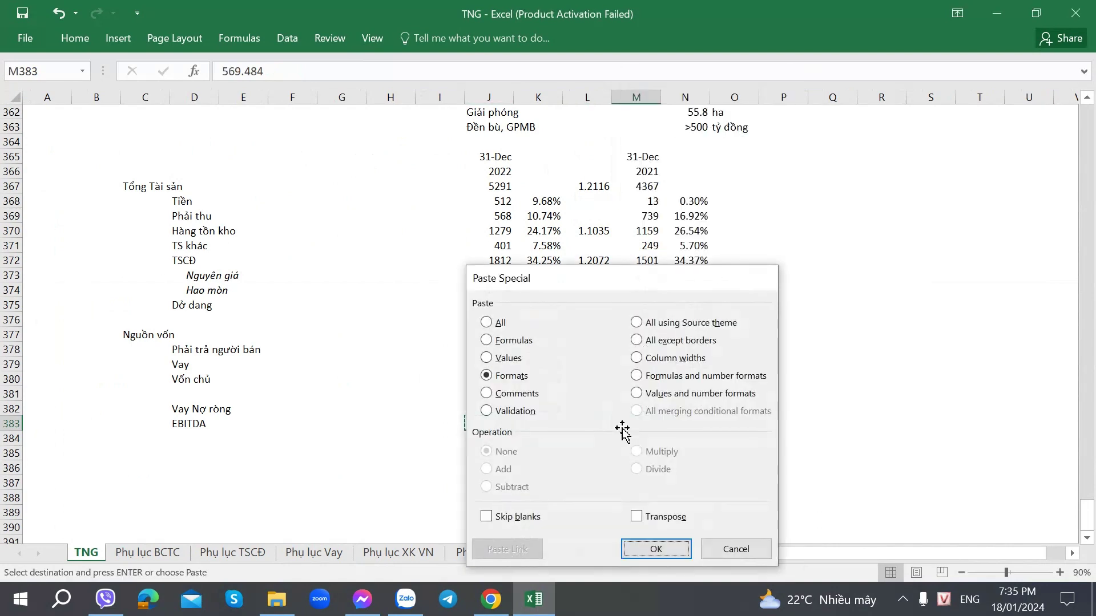
key("Return")
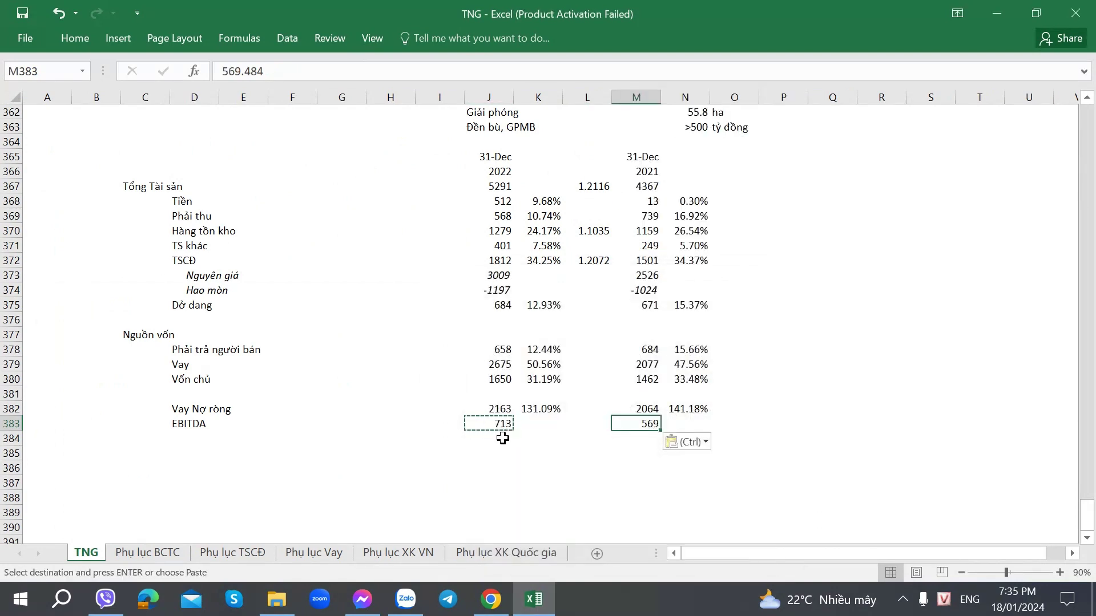
Enter the label "Vay ròng / EBITDA (<3,5)" in D384, below EBITDA.
left_click(195, 439)
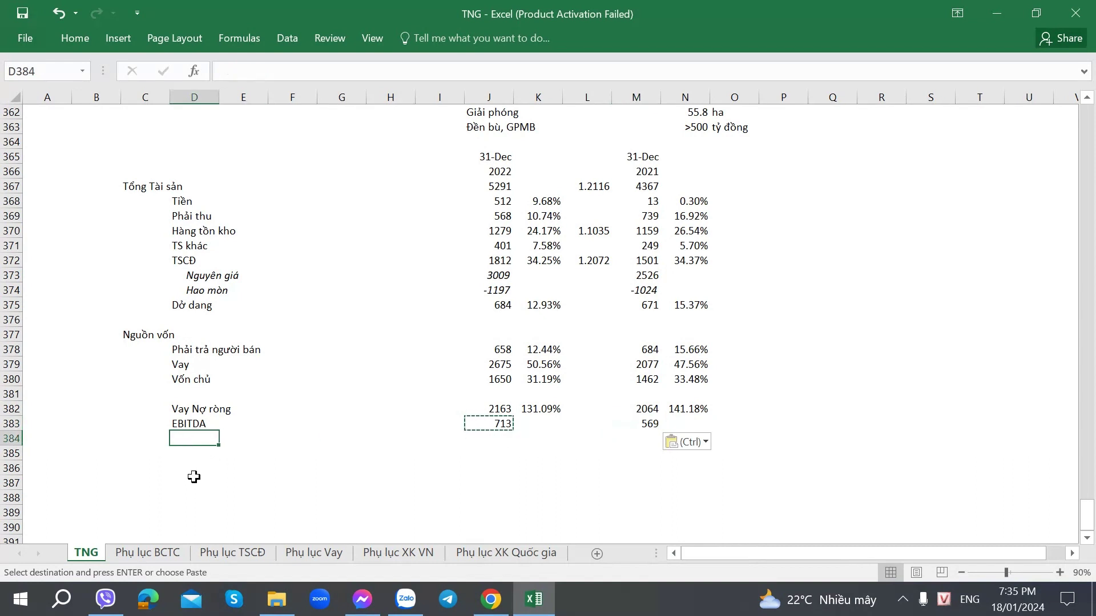
type("Vay ròng / EBITDA (<3,5)")
key("Return")
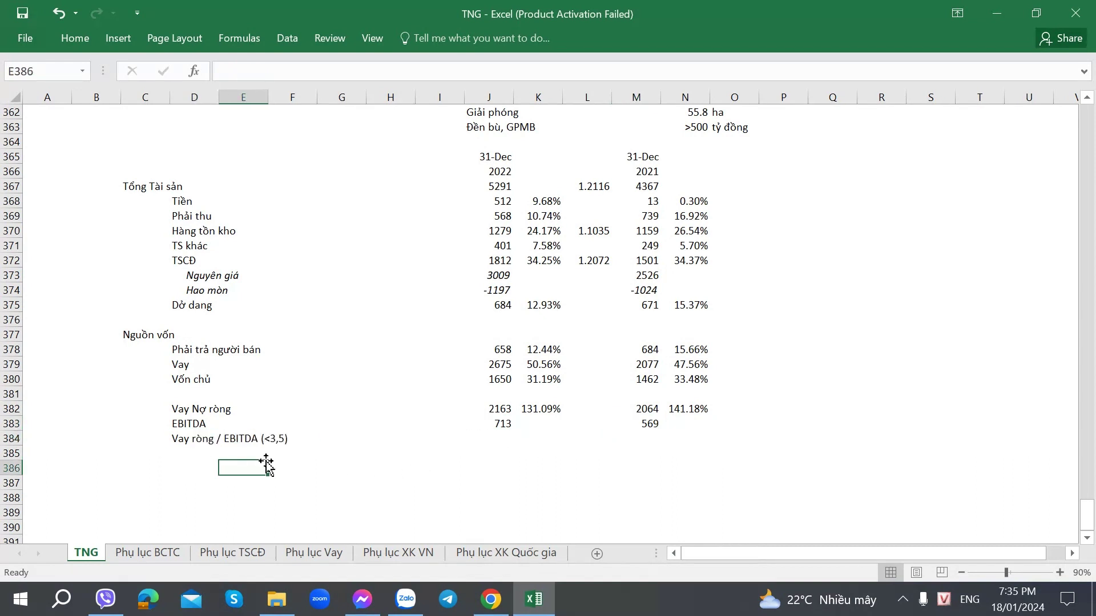
left_click(192, 439)
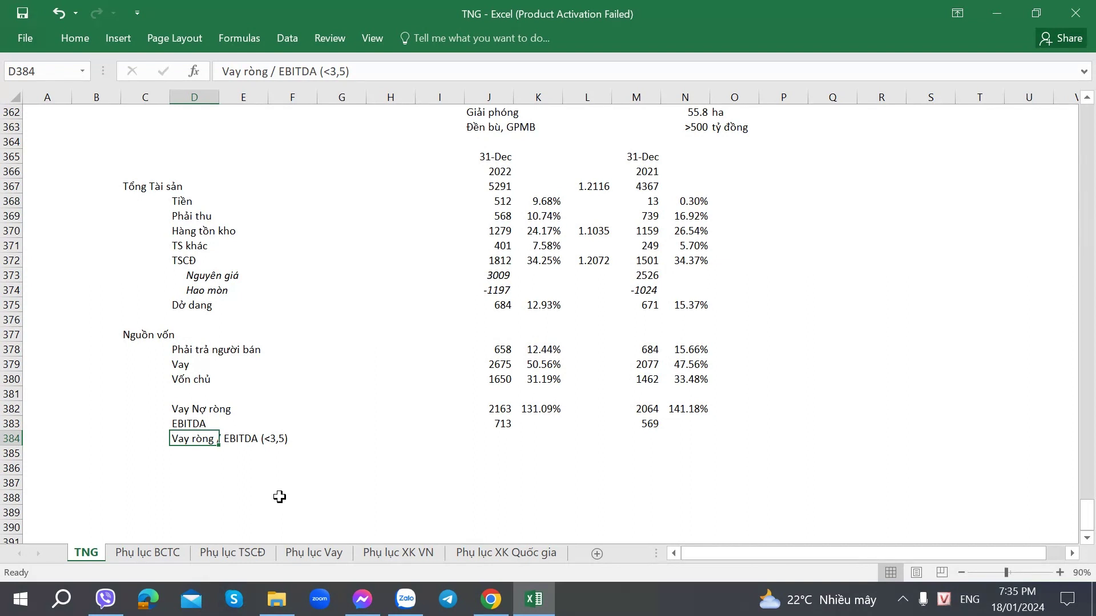
left_click(260, 438)
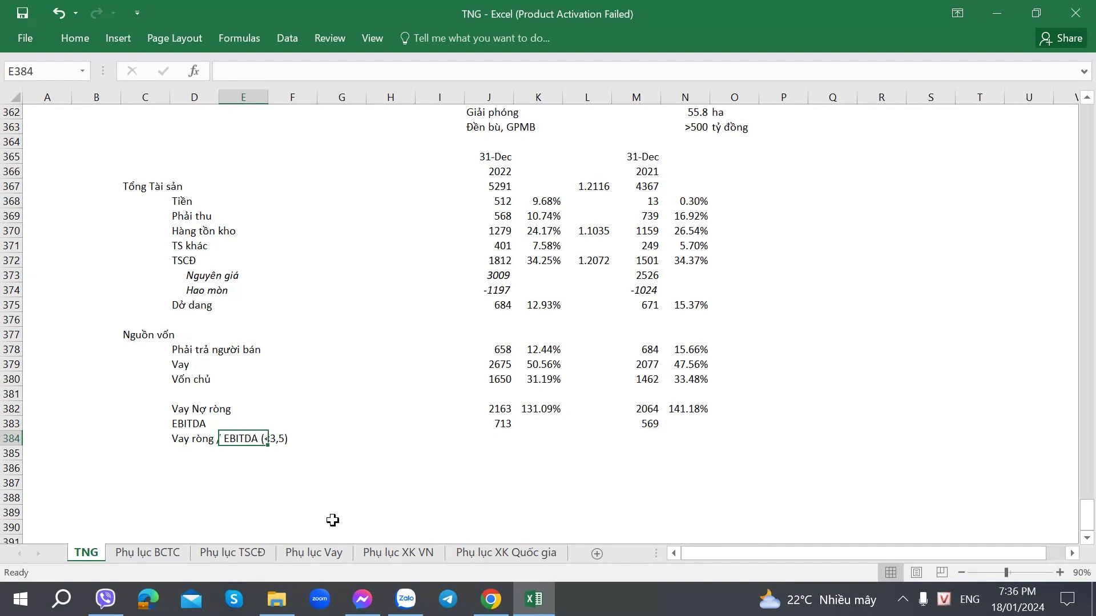
Calculate the 2021 ratio of net debt to EBITDA in M384 with the formula =M382/M383.
left_click(521, 446)
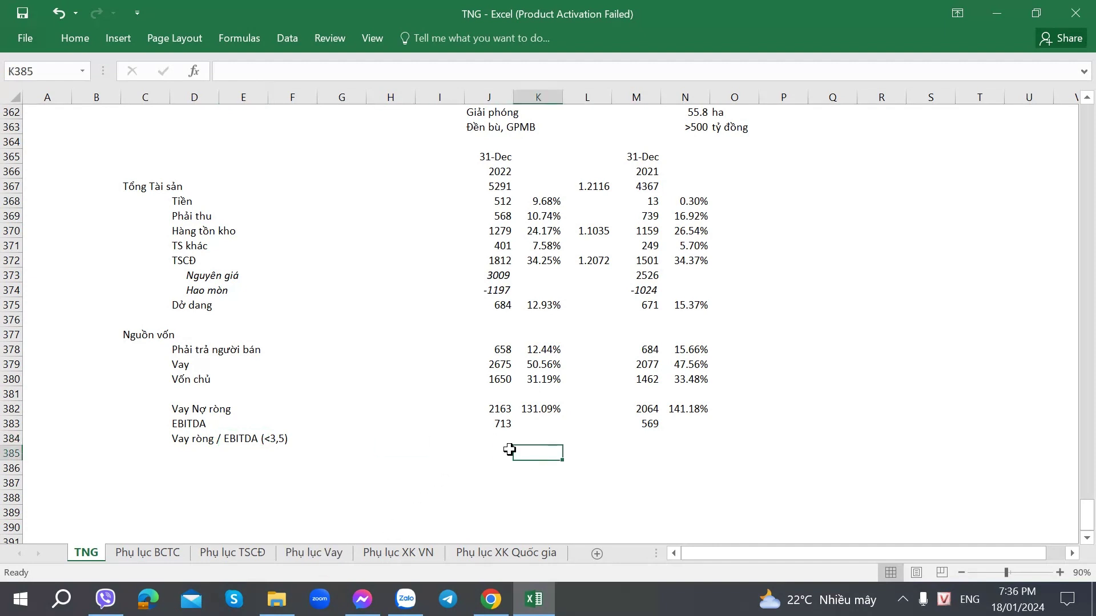
left_click(505, 446)
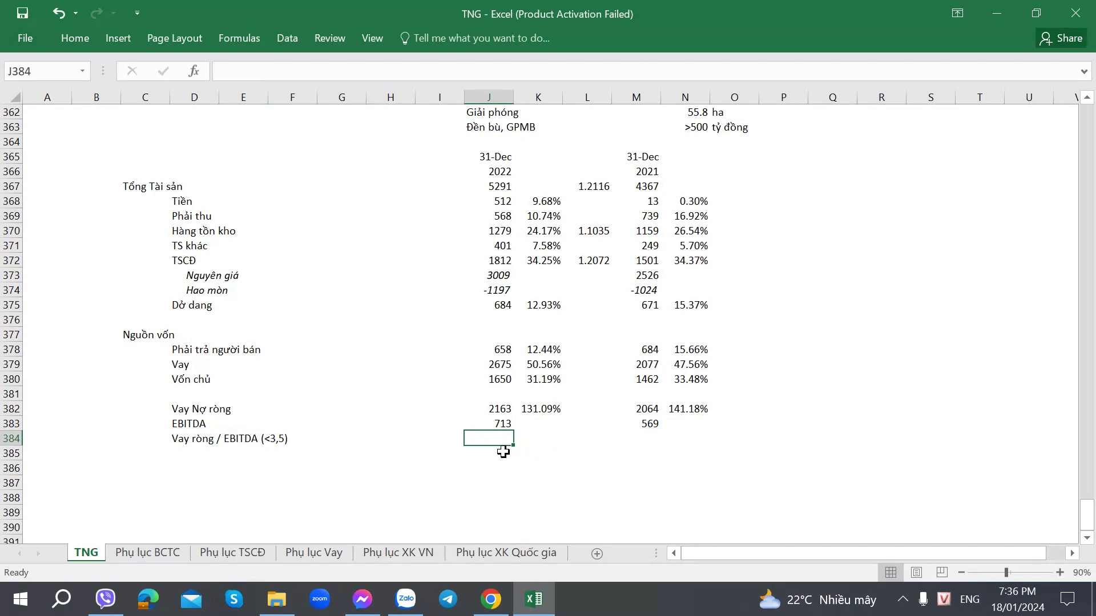
left_click(635, 440)
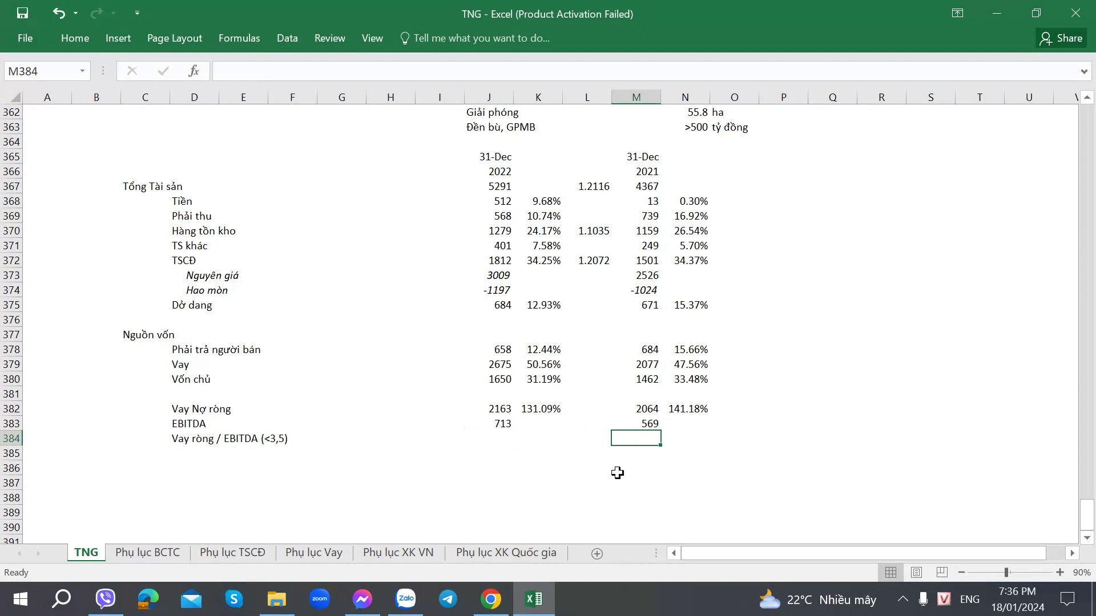
type("=")
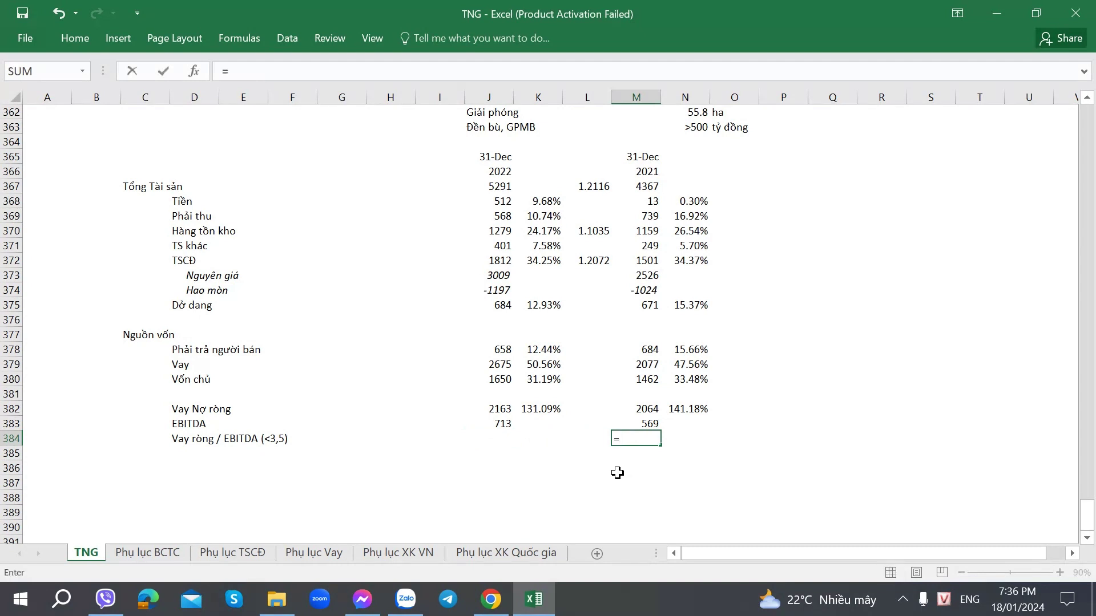
key("Up")
key("Up")
type("/")
key("Up")
key("Return")
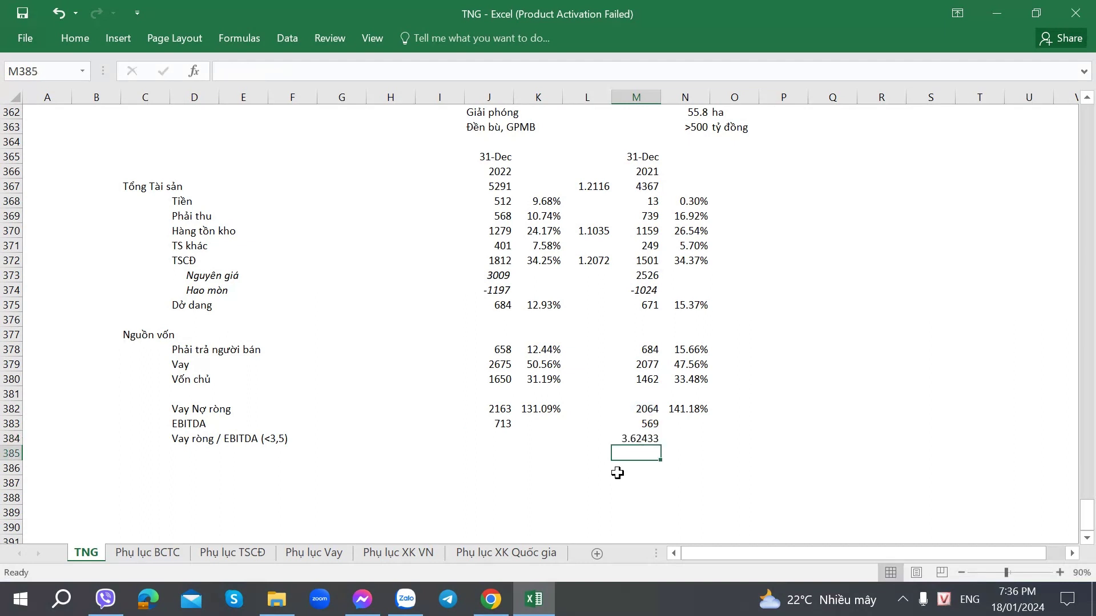
key("Up")
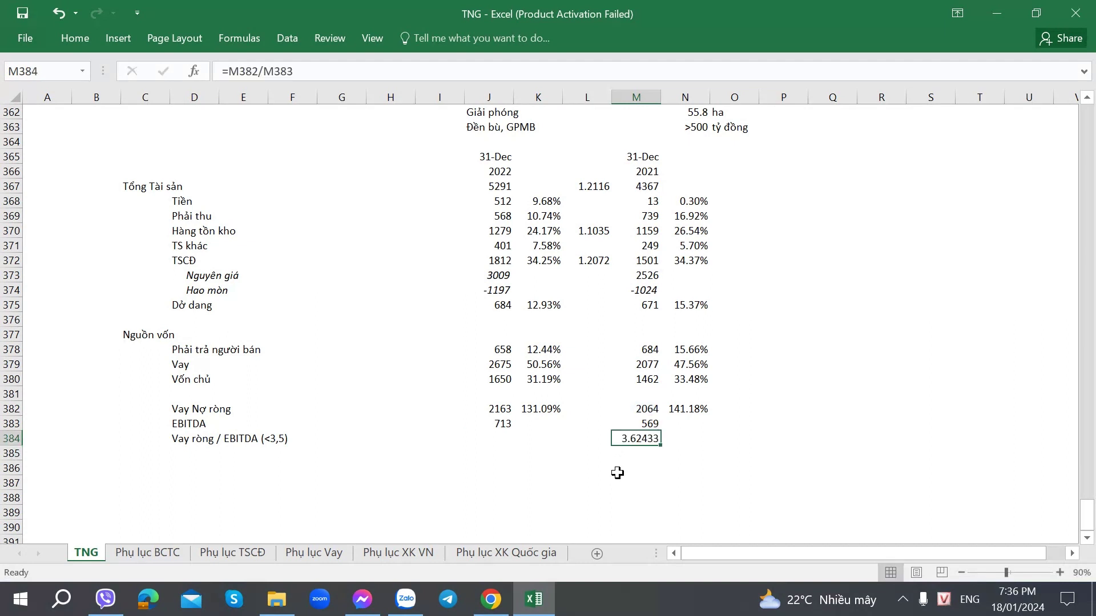
Format the 2021 net debt to EBITDA ratio in M384 to two decimal places.
left_click(80, 40)
left_click(574, 94)
left_click(574, 94)
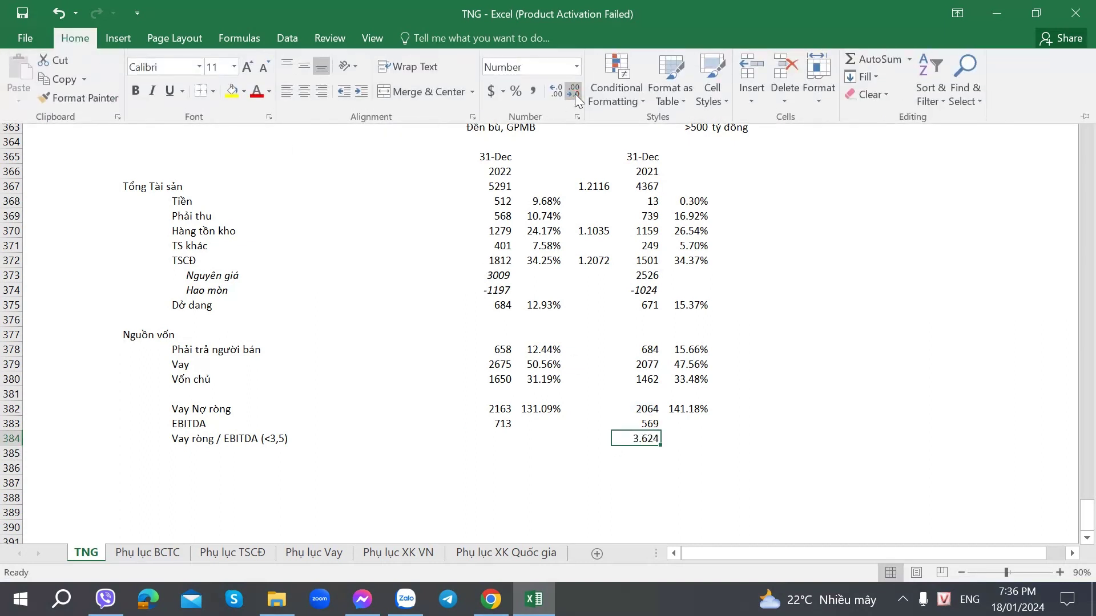
left_click(574, 94)
Copy the ratio formula from M384 into J384 to calculate net debt to EBITDA for 2022.
key("ctrl+c")
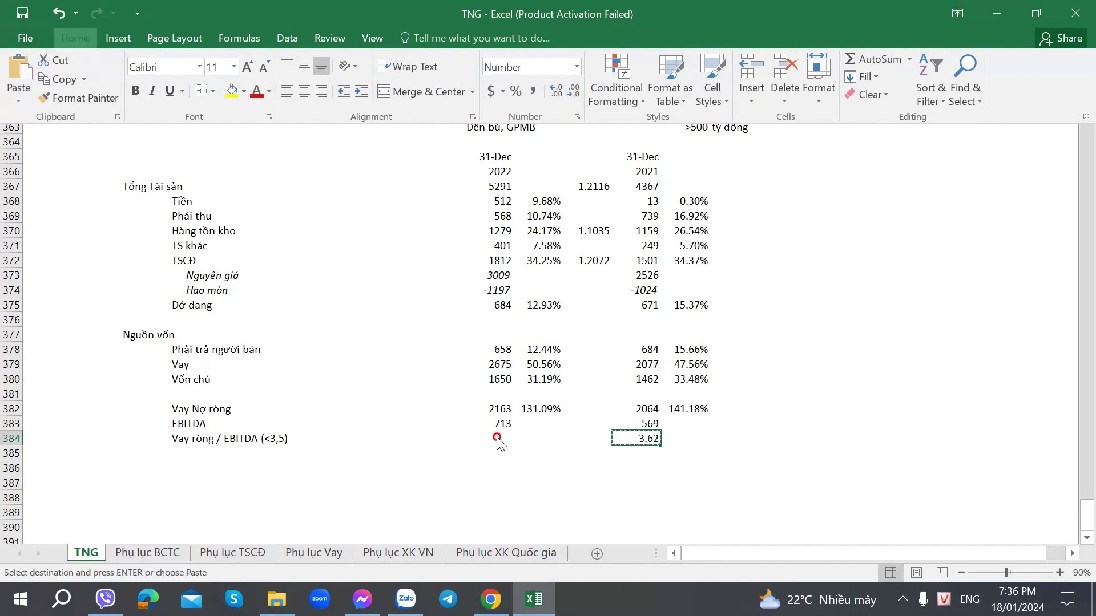
left_click(498, 437)
key("ctrl+v")
left_click(440, 481)
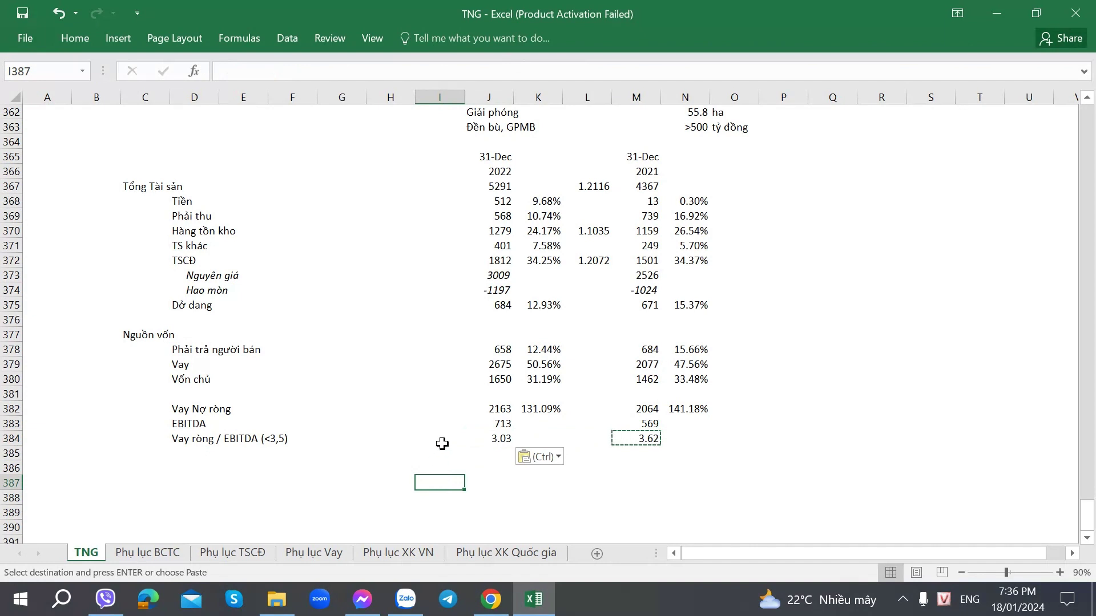
Examine the 2022 and 2021 net debt to EBITDA ratios in row 384 and the liabilities in the balance sheet PDF.
left_click(497, 438)
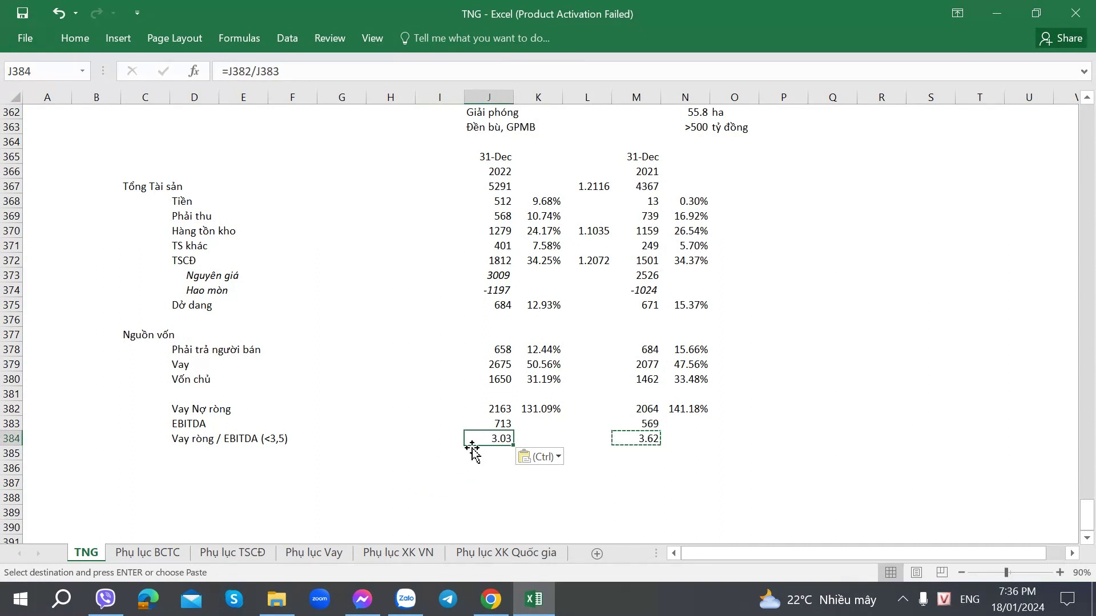
left_click(640, 439)
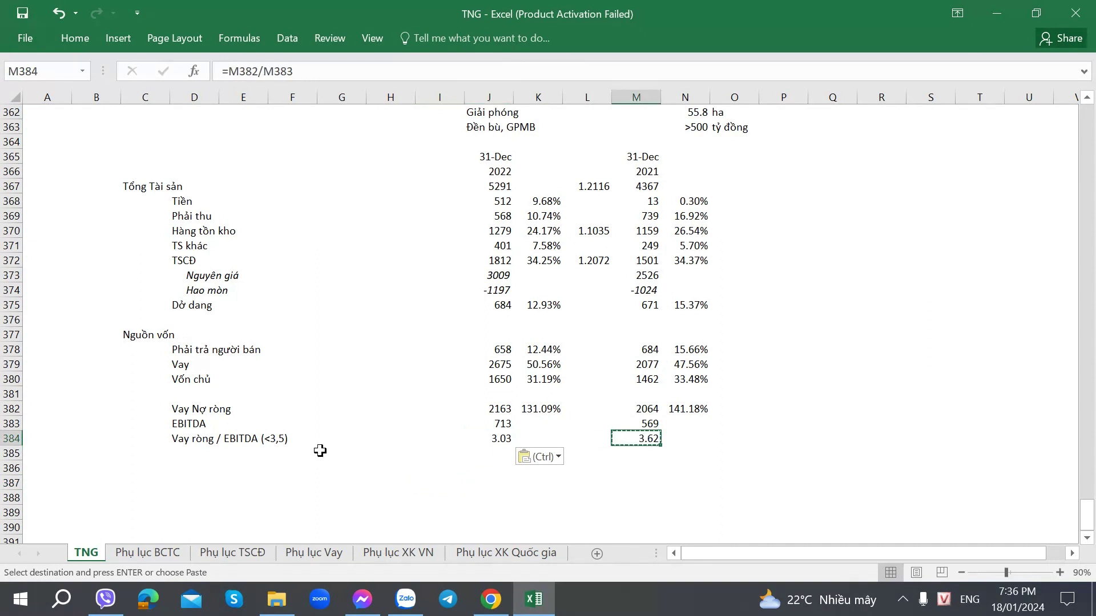
left_click(479, 438)
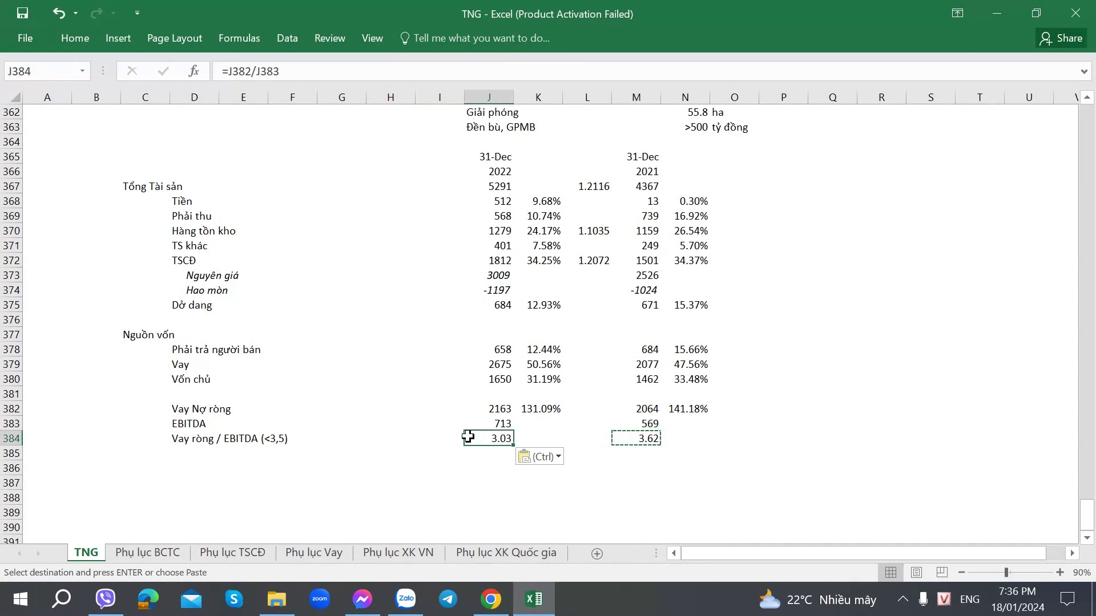
left_click(445, 467)
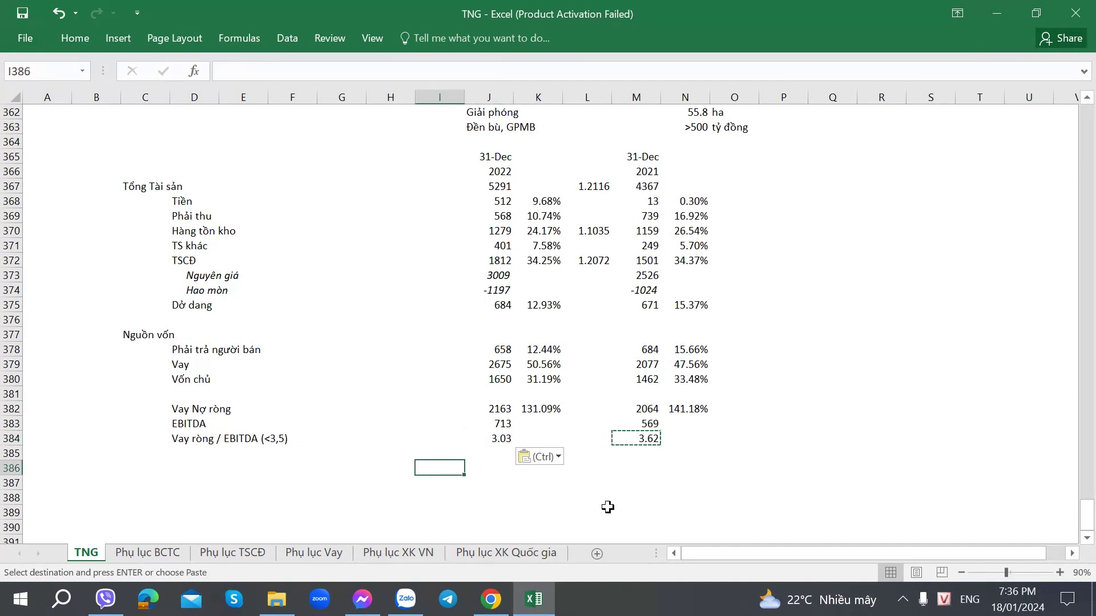
left_click(212, 452)
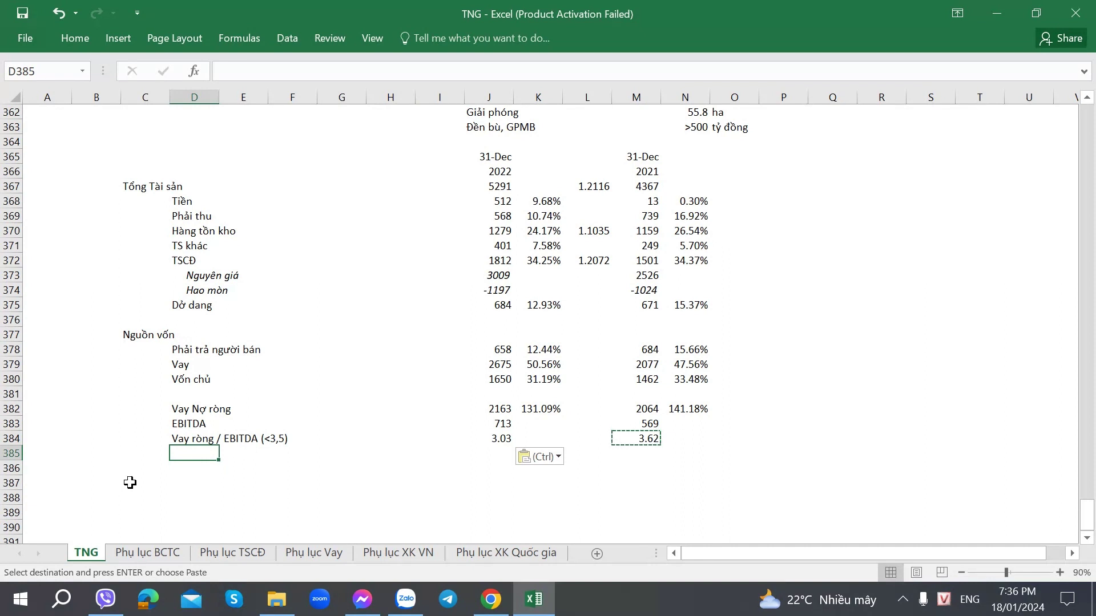
left_click(189, 427)
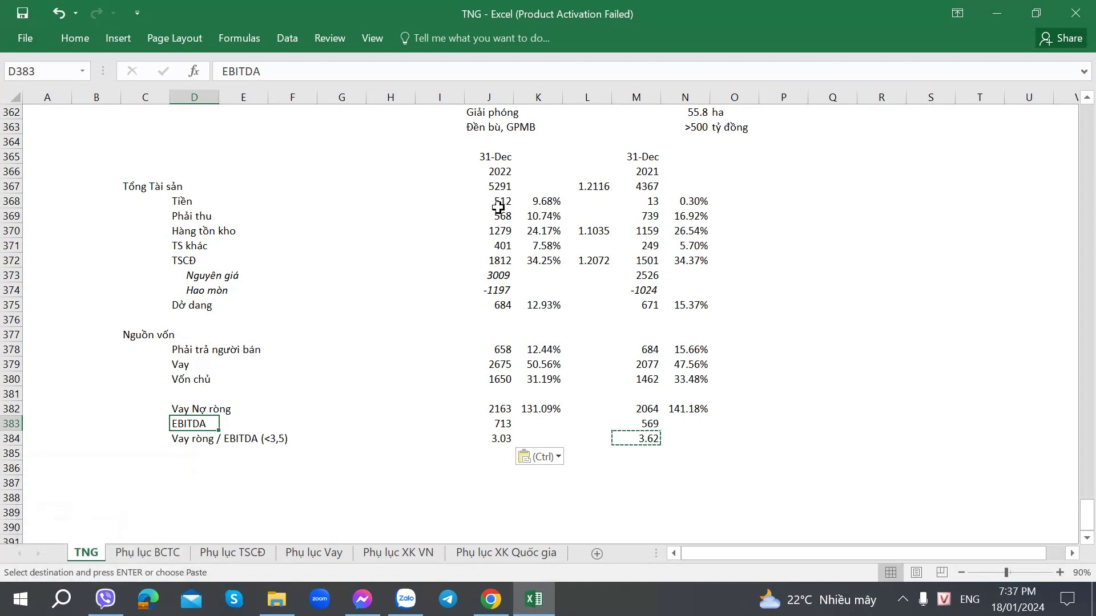
left_click(502, 441)
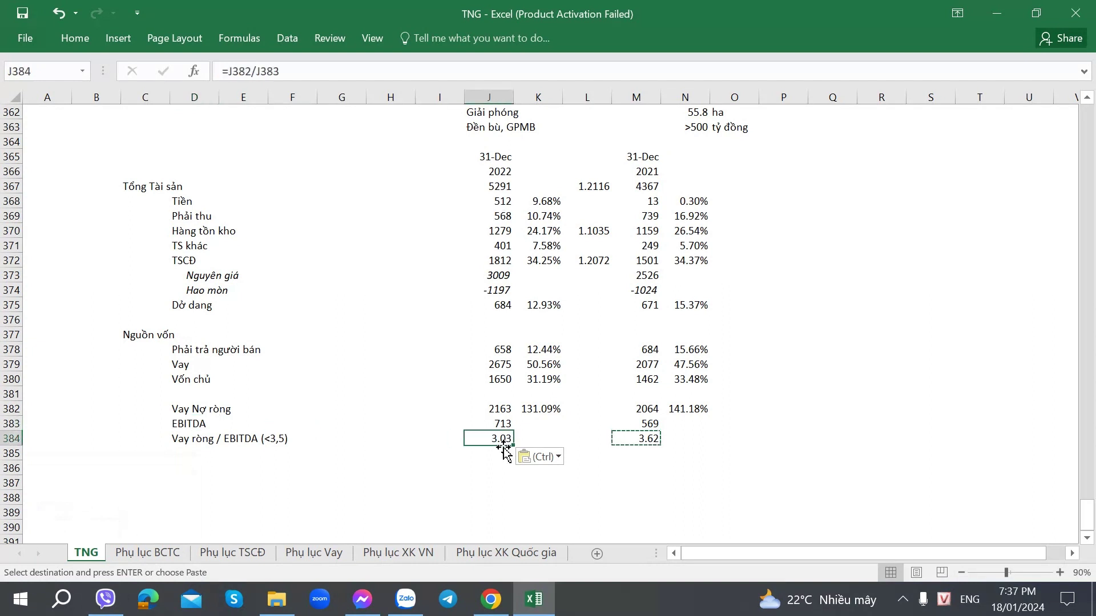
left_click(180, 454)
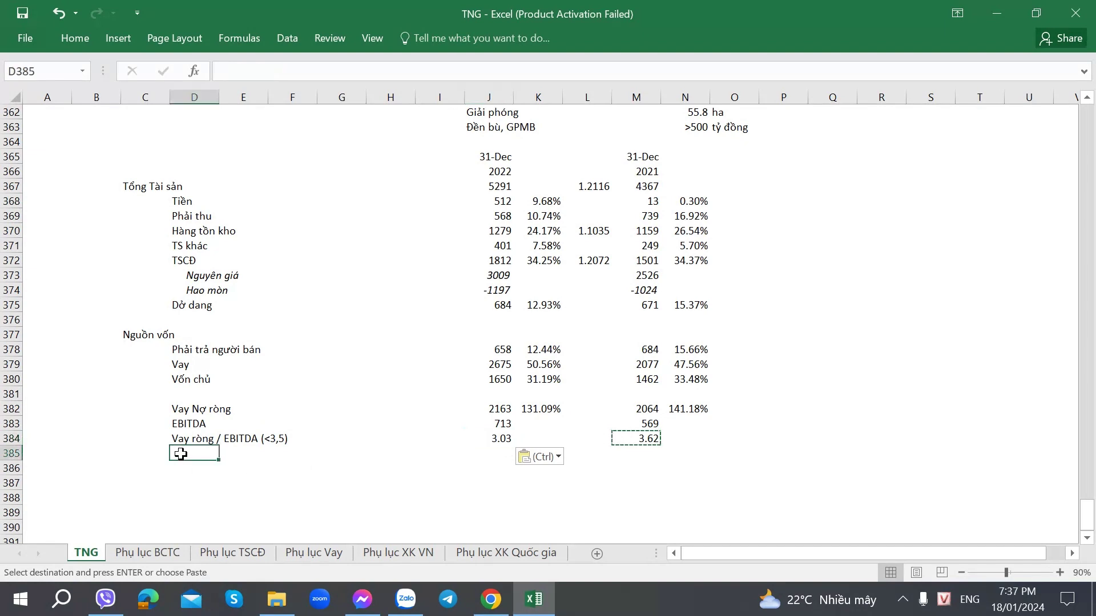
key("alt+Tab")
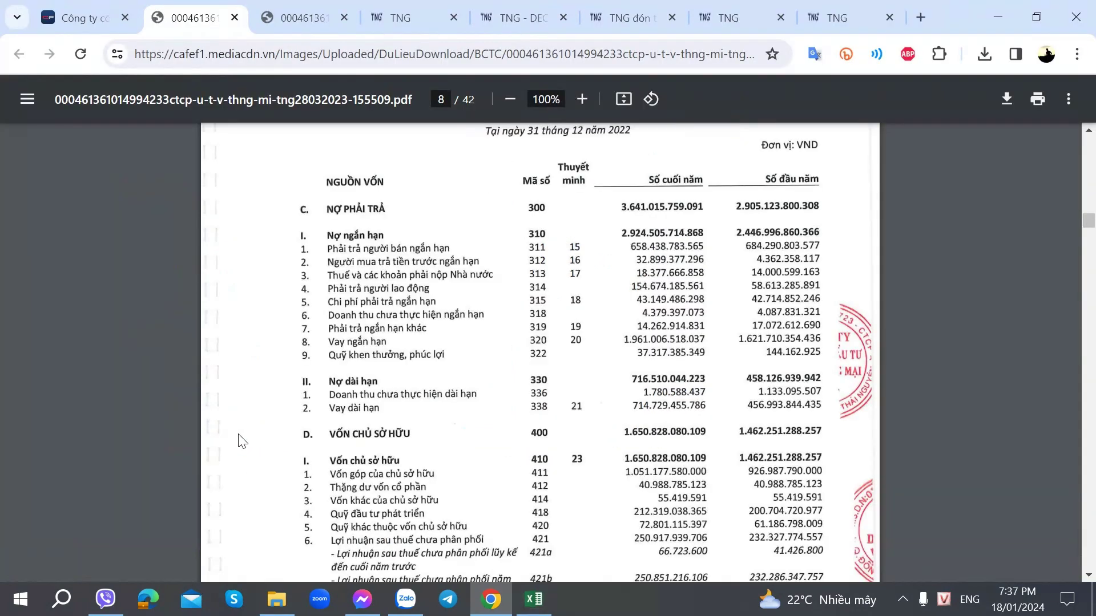
key("alt+Tab")
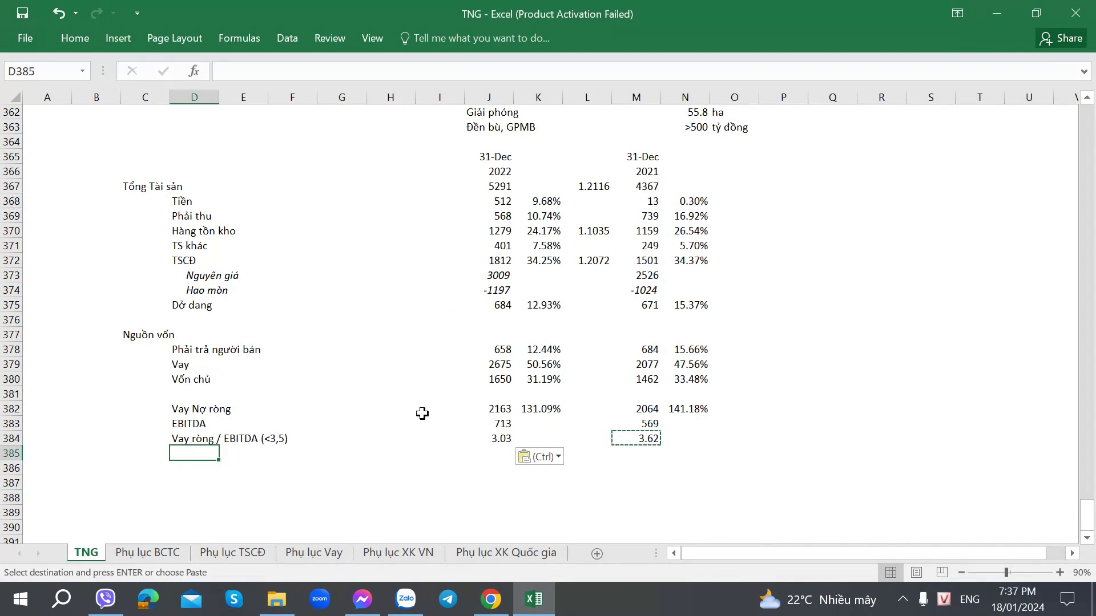
left_click(488, 441)
Enter the label "Phải thu - Phải trả" in D385, below the net debt to EBITDA ratio.
left_click(199, 453)
key("Escape")
type("C")
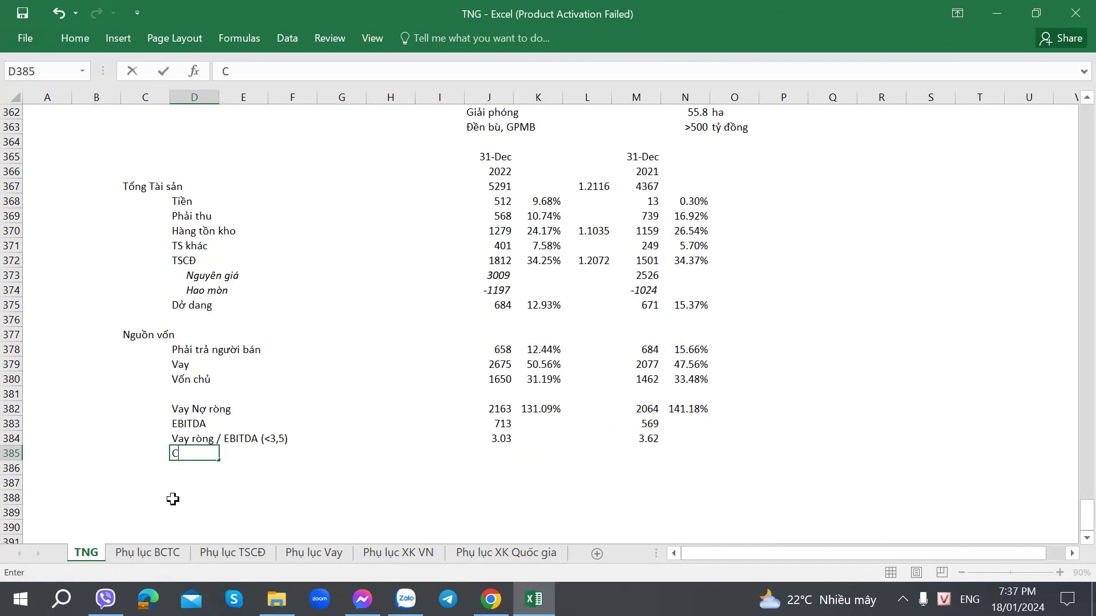
type("Pha")
key("BackSpace")
key("BackSpace")
type("a")
key("BackSpace")
type("hả ")
type(" thu - Phải")
type(" tra")
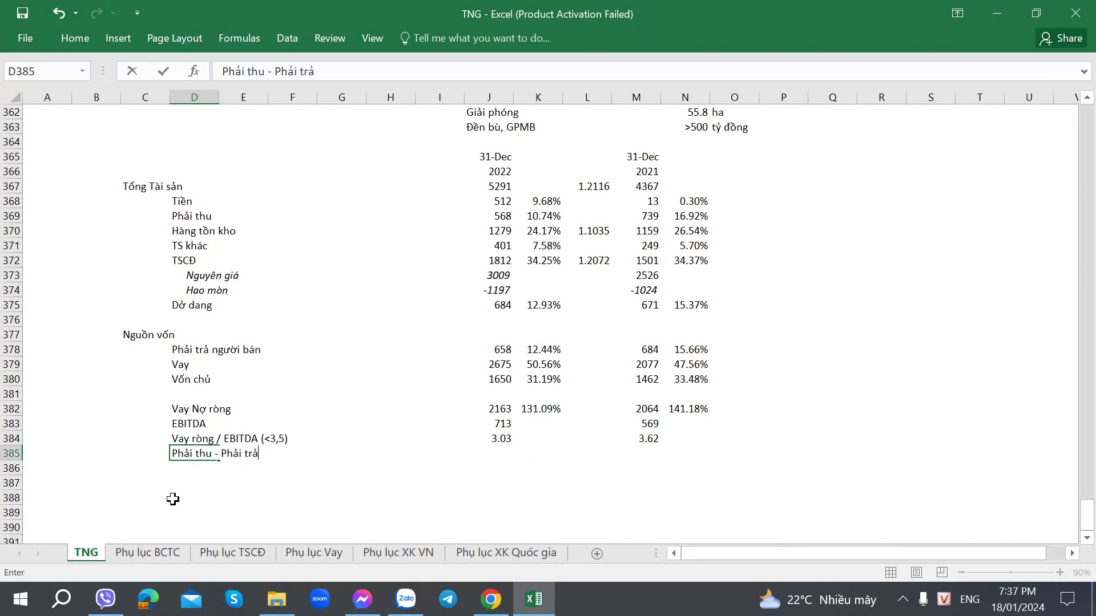
key("Right")
Enter the formula =J368-J378 in J385 as the 2022 Phải thu - Phải trả figure.
key("Right")
key("Right")
key("Right")
key("Right")
key("Right")
key("alt+Tab")
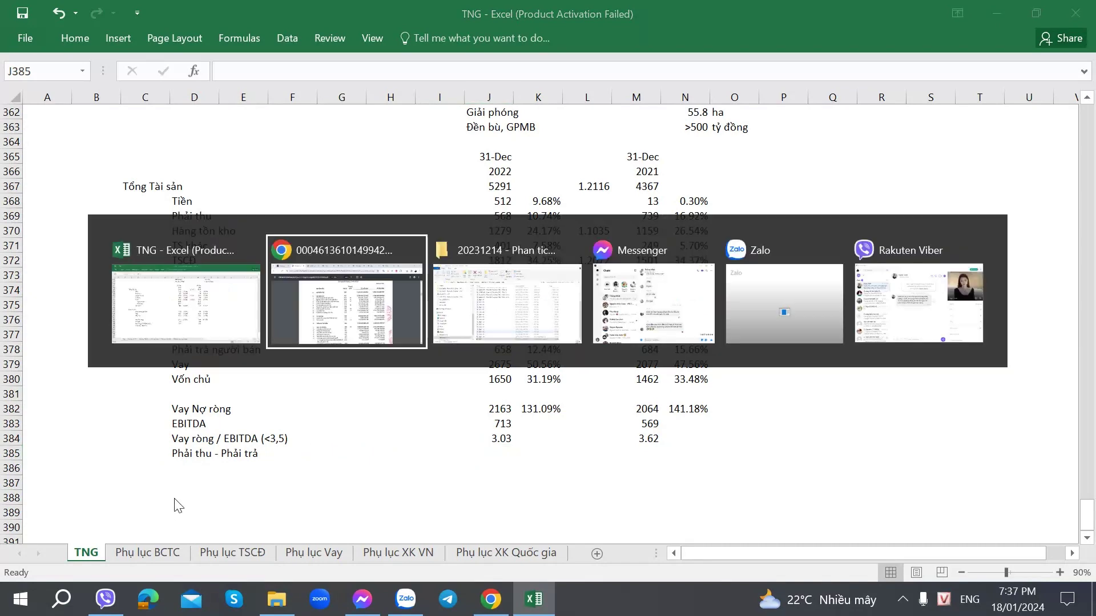
key("alt+Tab")
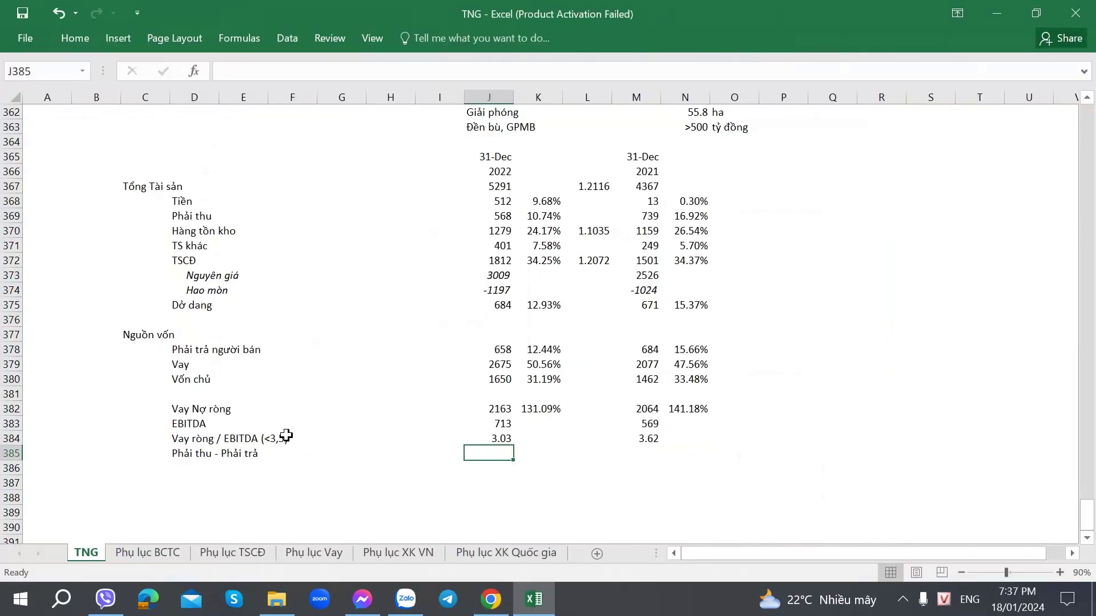
type("=")
left_click(491, 203)
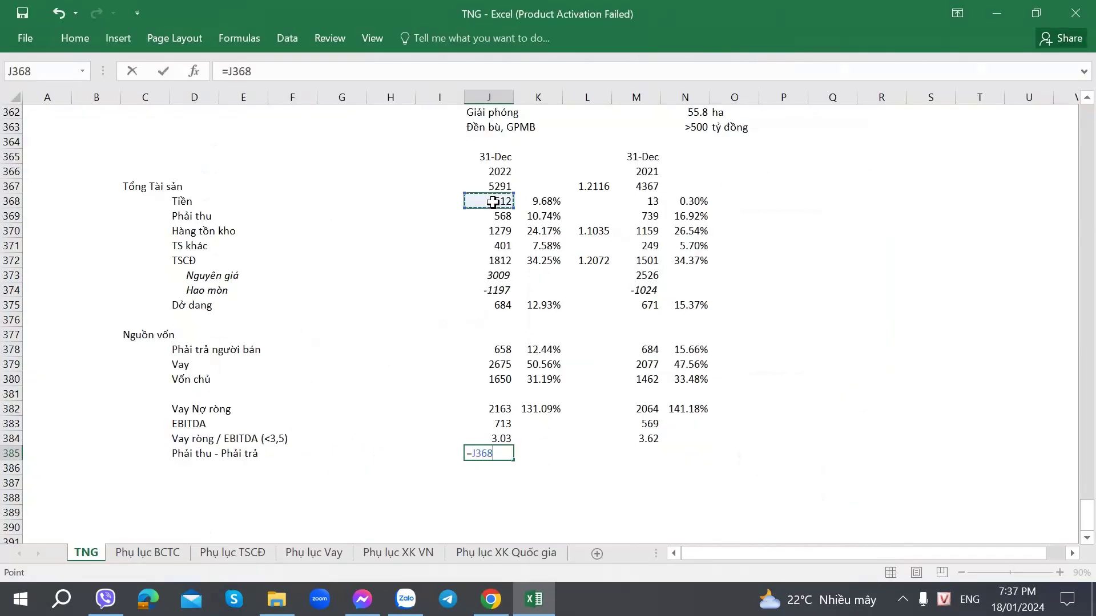
type("-")
left_click(499, 350)
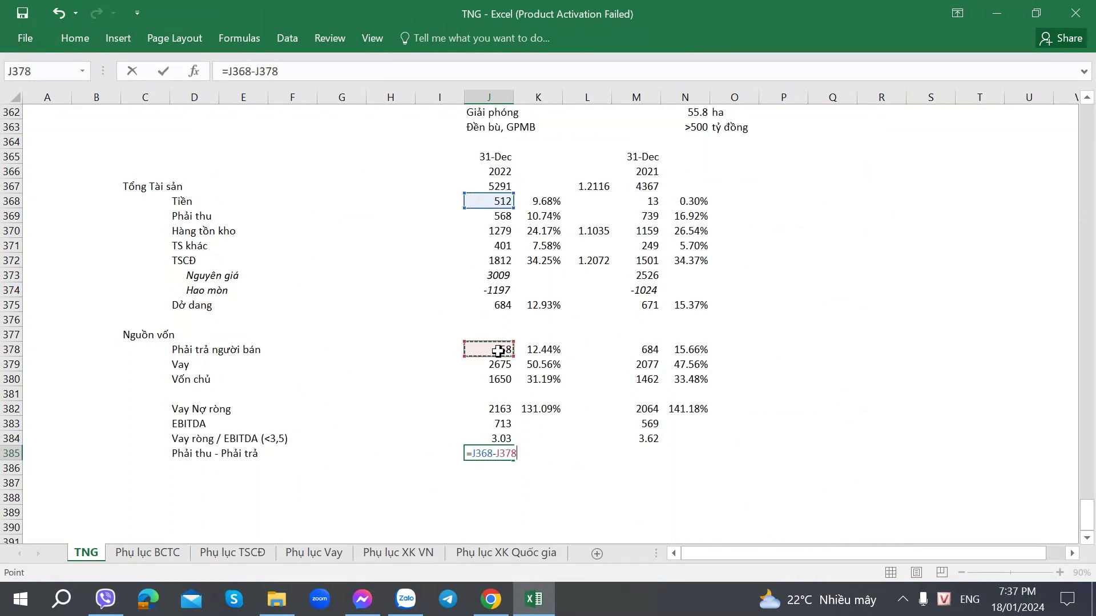
key("Return")
Copy the 2022 formula from J385 into M385 so the 2021 figure uses =M368-M378.
key("Up")
key("ctrl+Left")
key("Right")
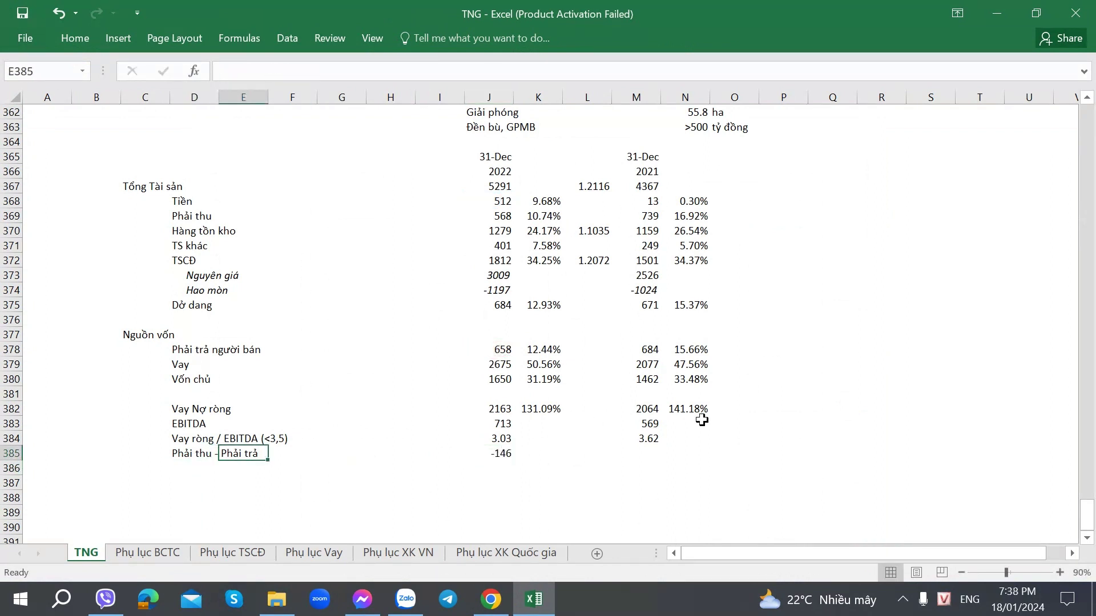
key("Right")
key("Right")
key("Right")
key("Right")
key("Right")
key("ctrl+c")
key("Right")
key("Right")
key("Right")
key("Right")
key("Left")
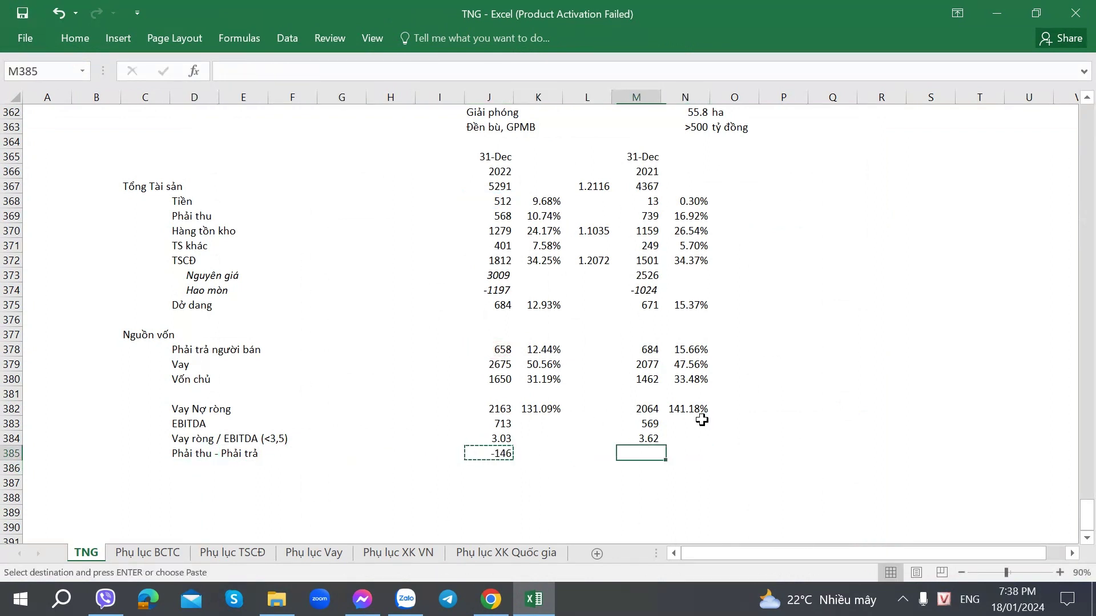
key("ctrl+v")
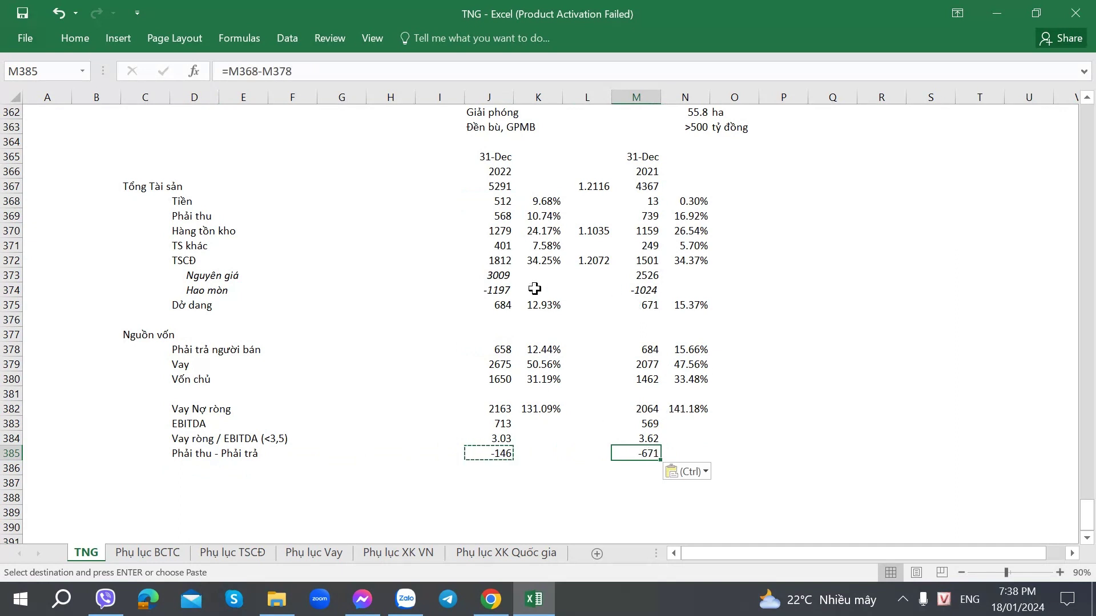
Replace the formula in J385 with =J369-J378 so it subtracts trade payables from the 2022 receivables.
left_click(493, 444)
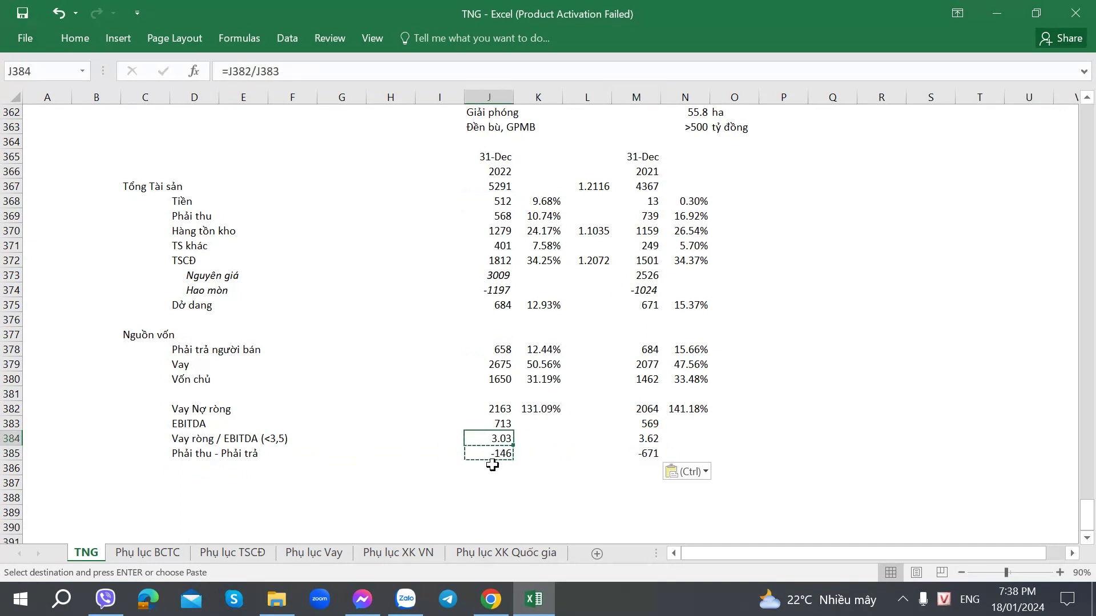
mouse_move(492, 454)
left_mouse_down()
mouse_move(492, 468)
mouse_move(491, 453)
left_mouse_up()
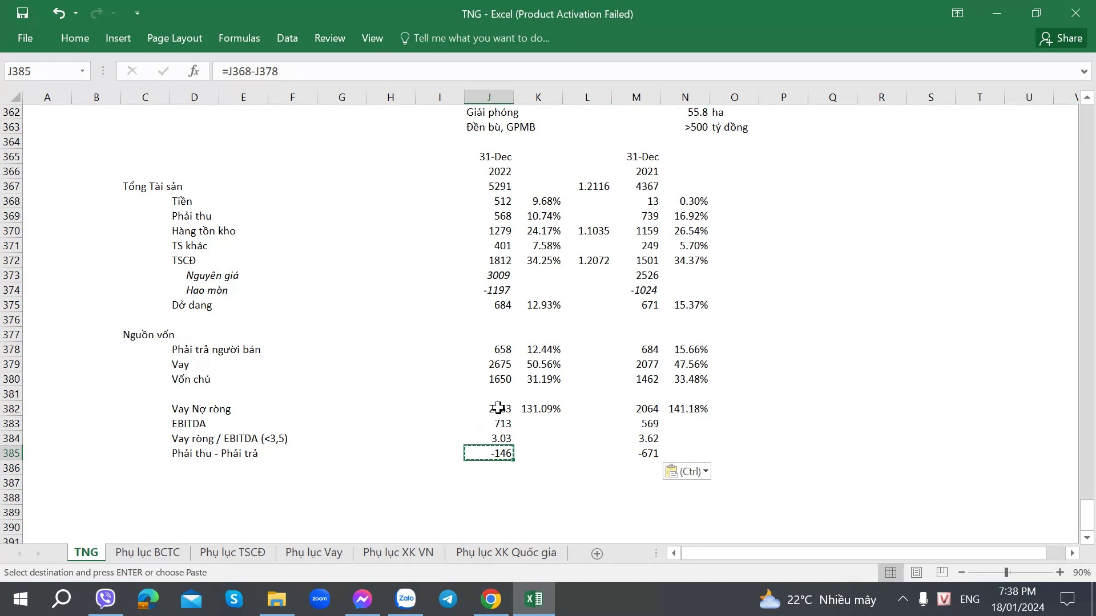
key("F2")
key("BackSpace")
key("BackSpace")
key("BackSpace")
key("BackSpace")
key("BackSpace")
key("BackSpace")
key("BackSpace")
key("BackSpace")
key("BackSpace")
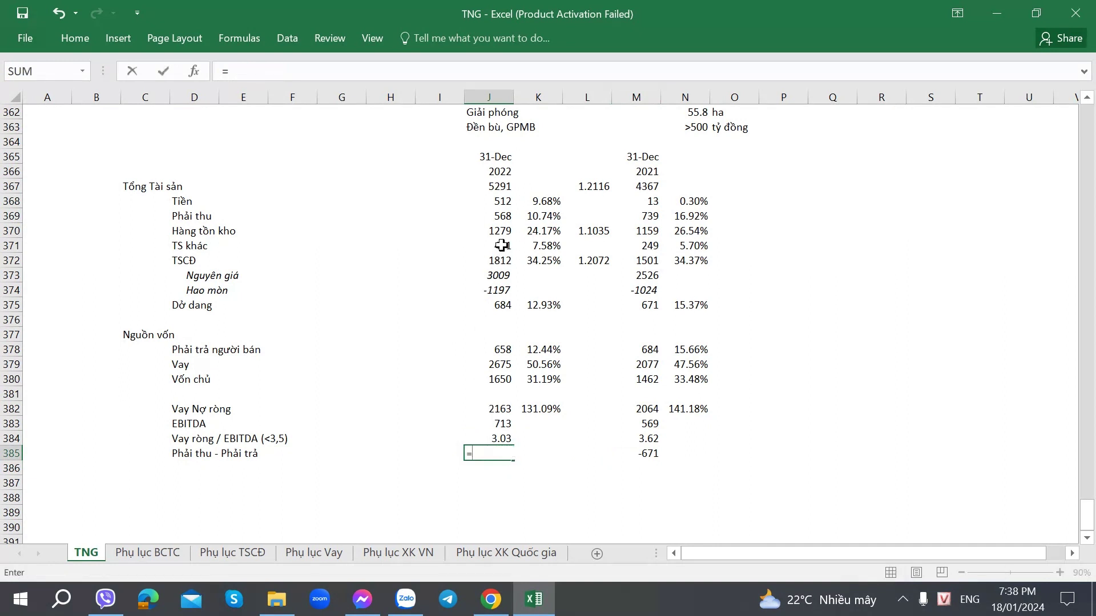
left_click(497, 216)
type("-")
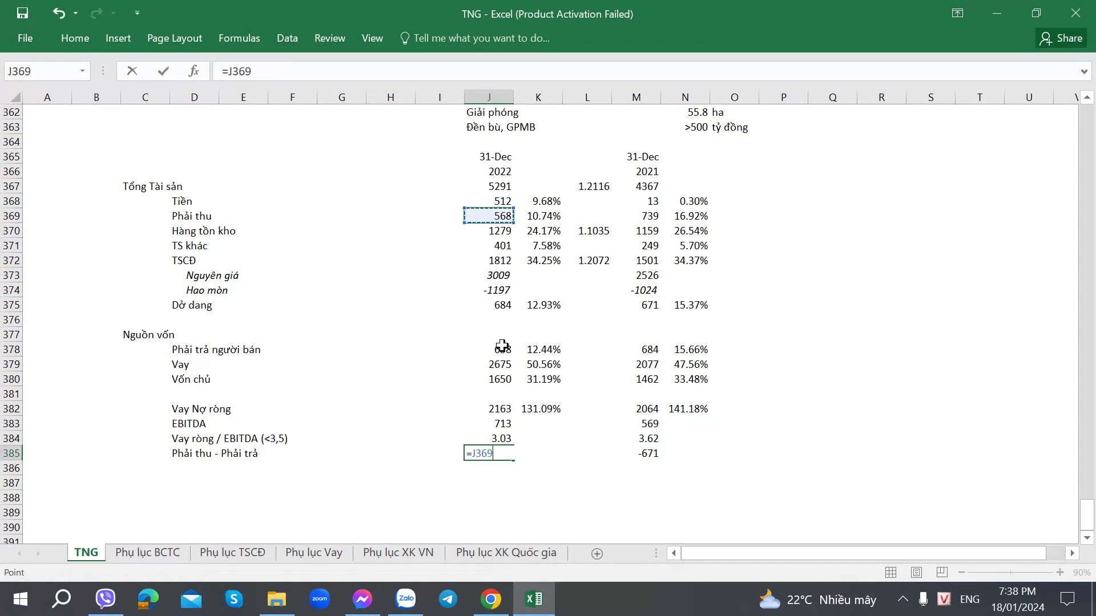
left_click(494, 348)
key("Return")
key("Up")
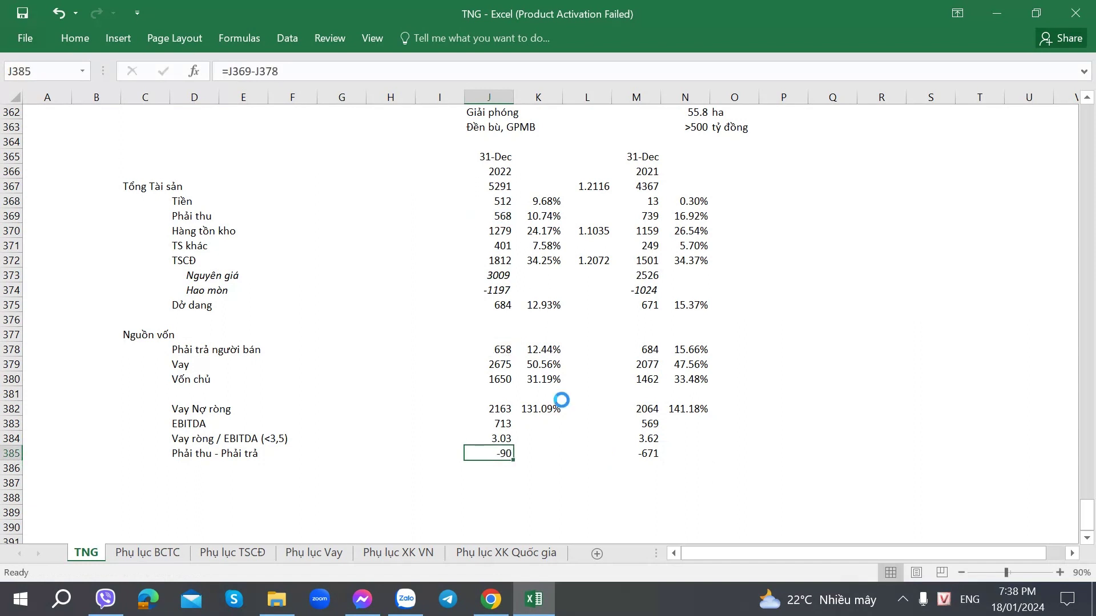
Copy the corrected receivables minus payables formula from J385 into M385 for 2021.
key("ctrl+c")
key("Right")
key("Right")
key("Right")
key("ctrl+v")
key("Down")
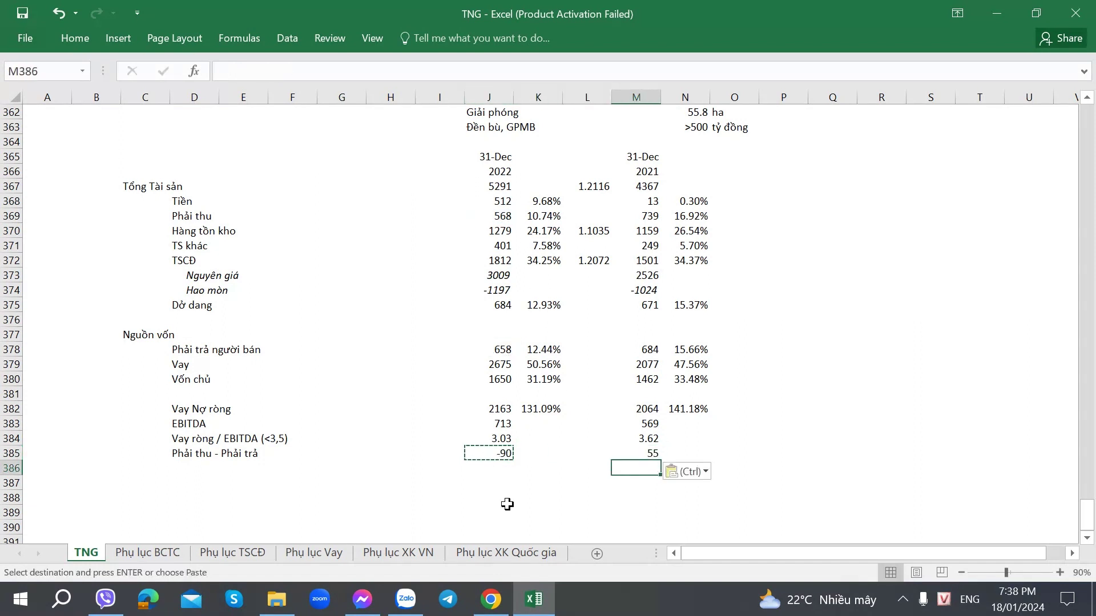
Check the liabilities in the balance sheet PDF and extend the label in D385 to "Phải thu - Phải trả (An toàn)".
left_click(494, 438)
left_click(492, 453)
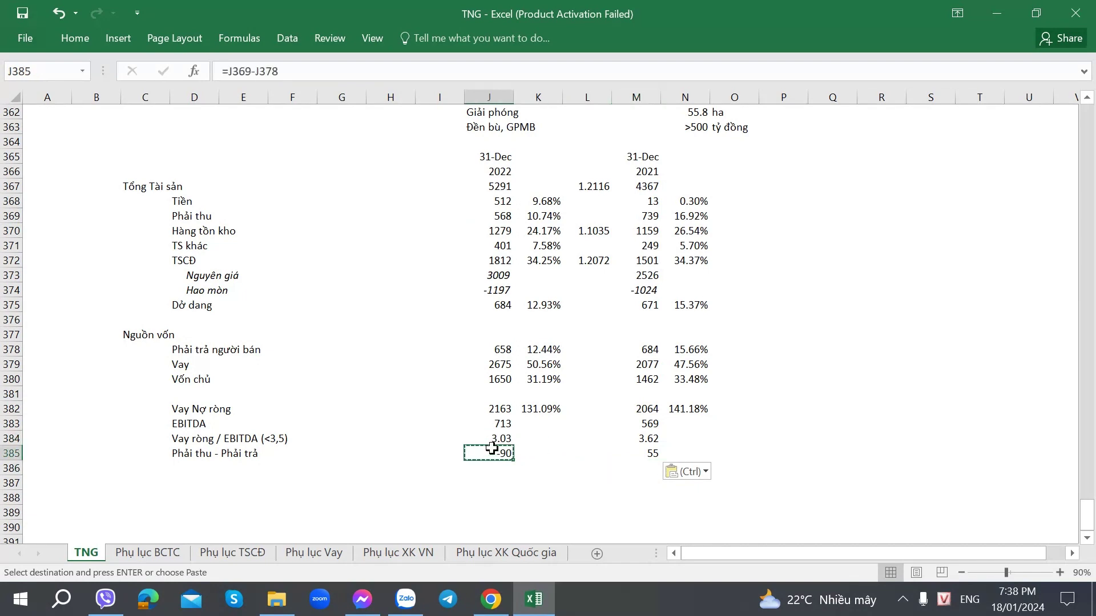
key("alt+Tab")
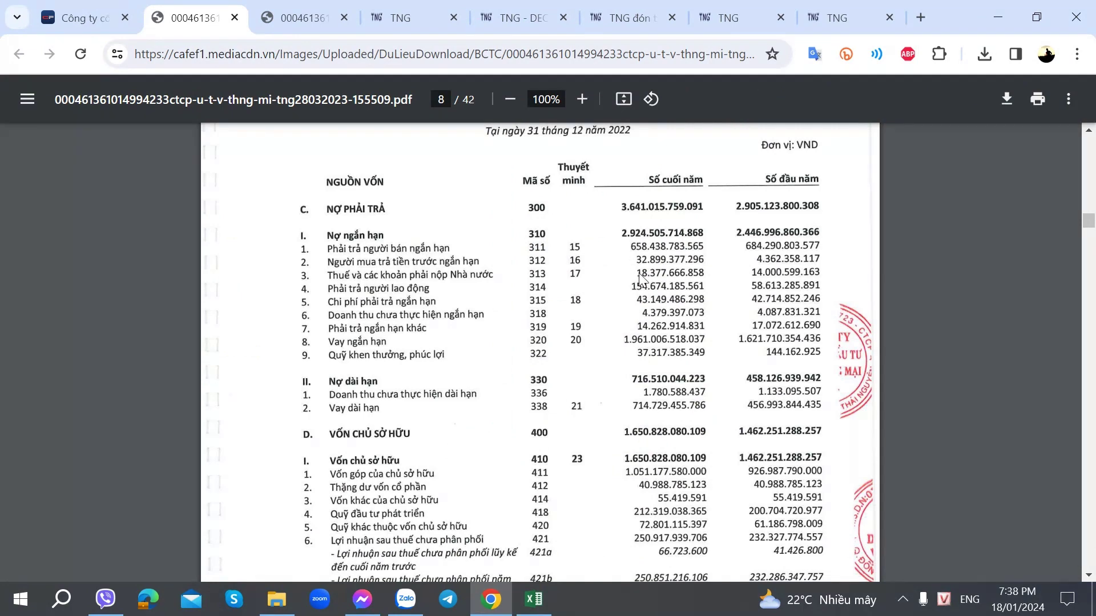
key("alt+Tab")
key("alt+Tab")
key("alt+Tab")
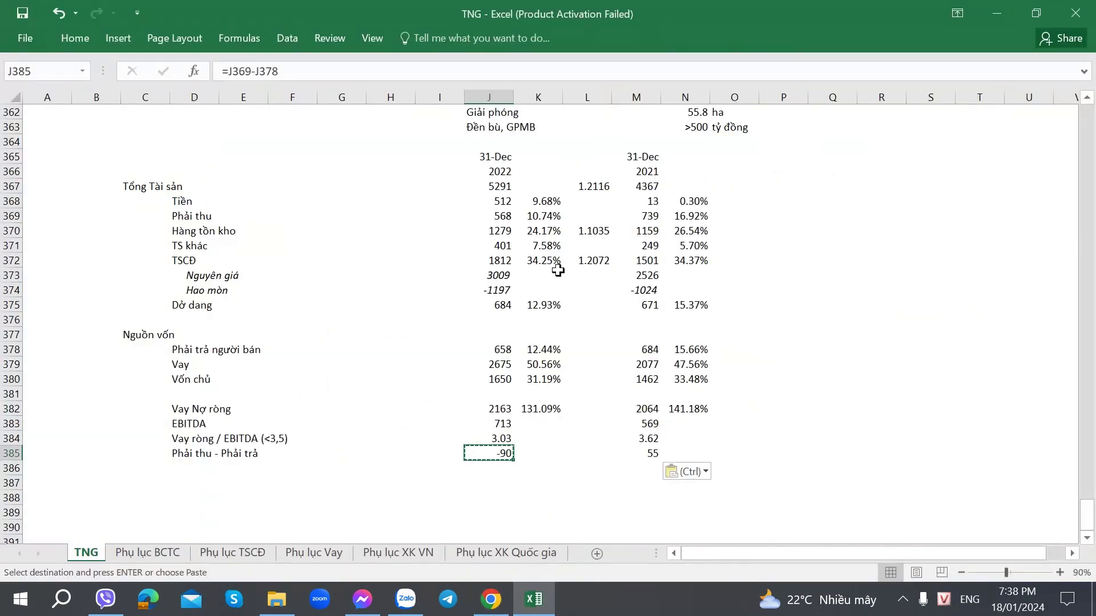
left_click(187, 460)
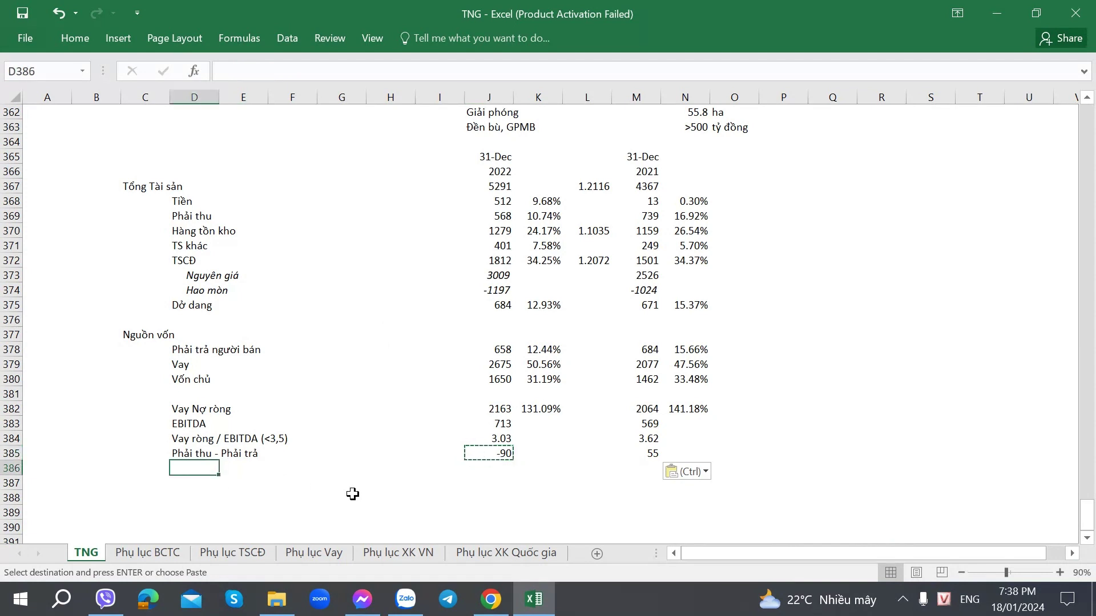
key("Escape")
key("F2")
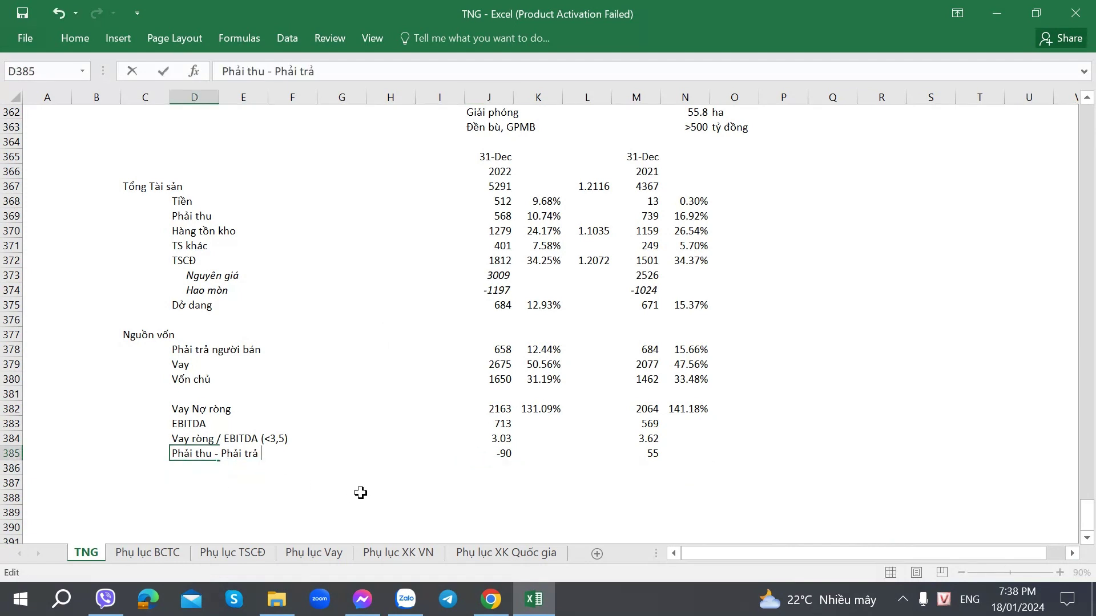
type("An toàn)")
key("Tab")
Confirm the label in D385 and extend the 2022 formula in J385 to subtract 32 for short-term customer prepayments.
key("Tab")
key("Tab")
key("Tab")
key("Tab")
key("Tab")
key("alt+Tab")
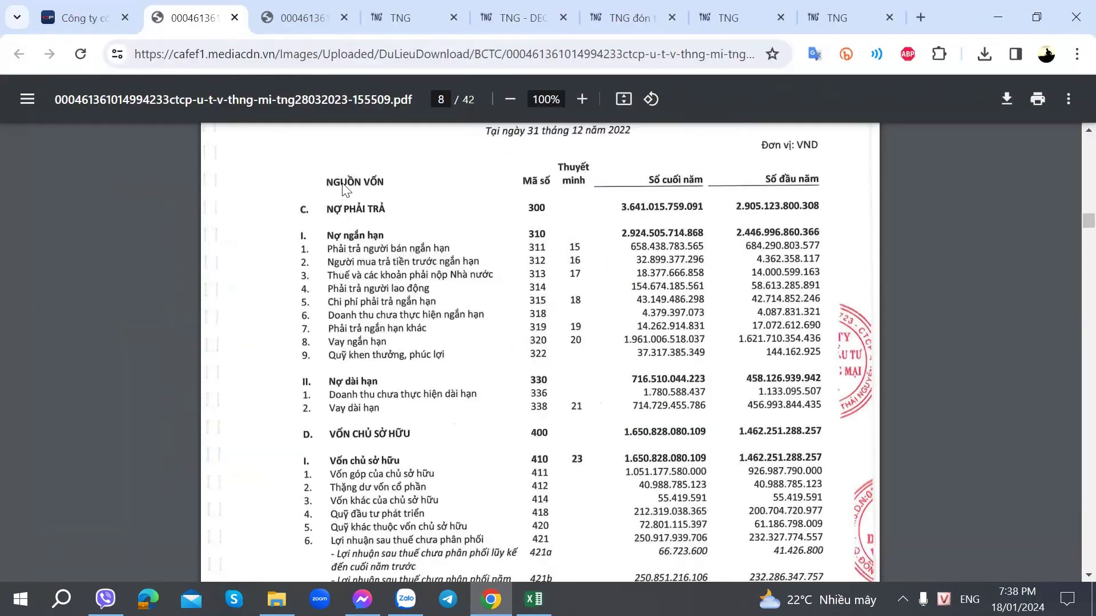
key("alt+Tab")
key("F2")
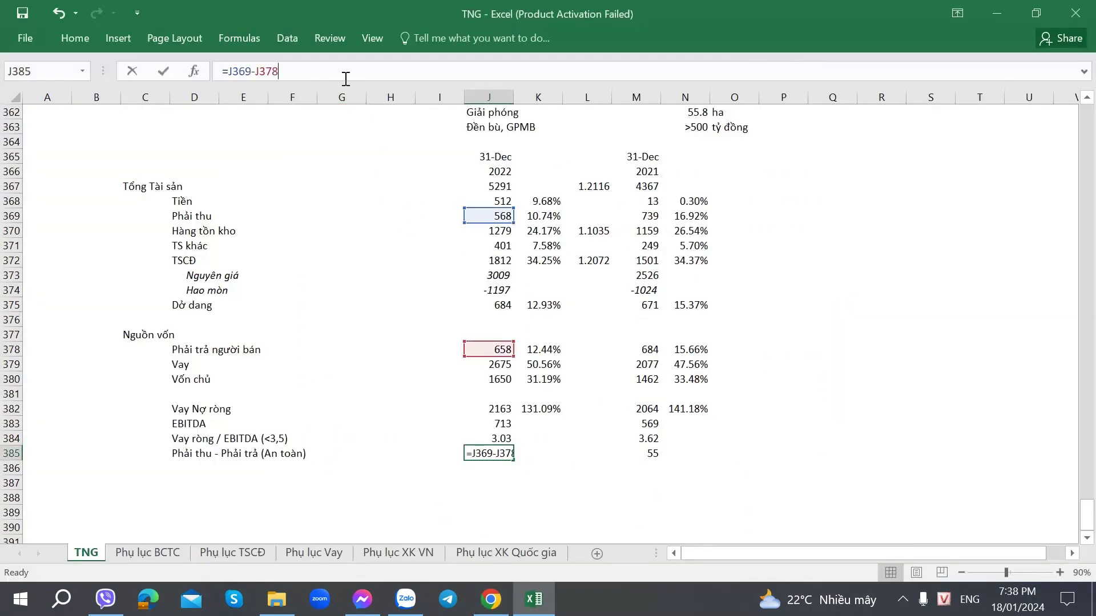
type("-32")
key("alt+Tab")
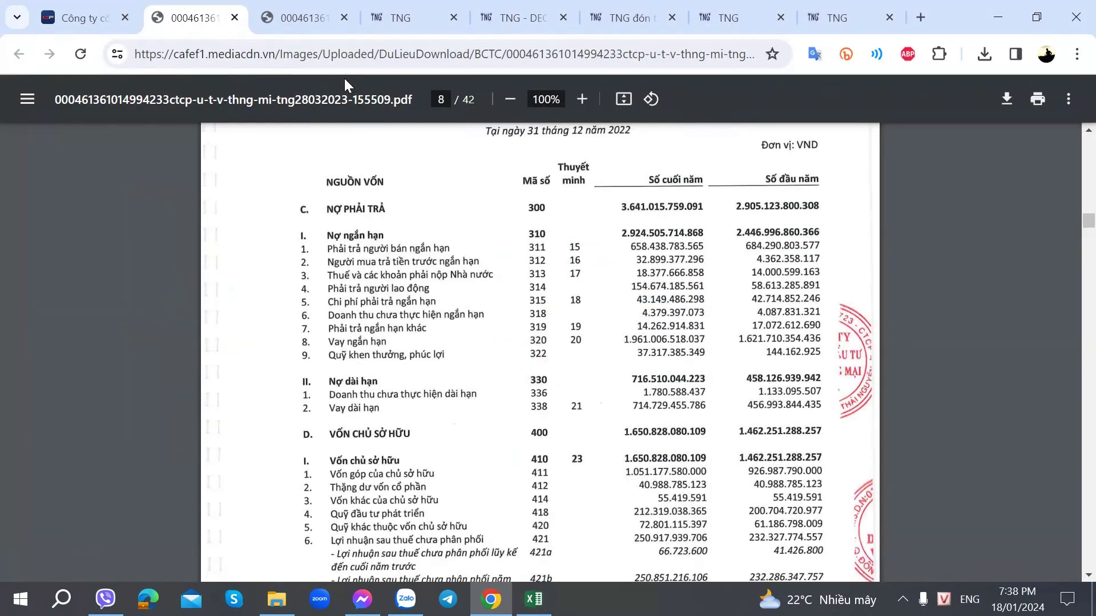
key("alt+Tab")
type(".899-")
key("alt+Tab")
key("alt+Tab")
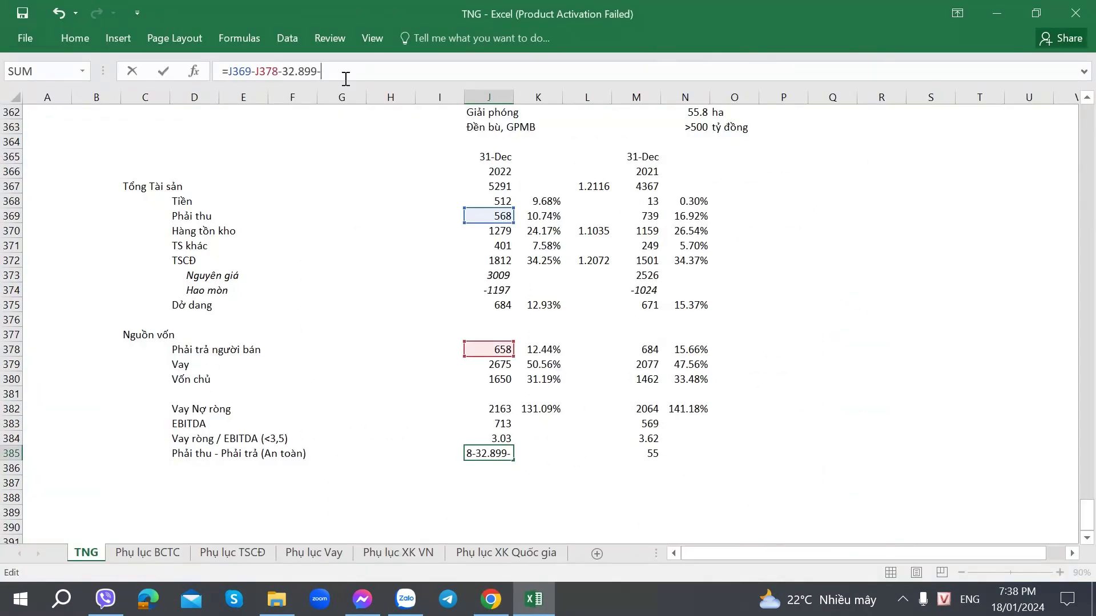
key("BackSpace")
key("BackSpace")
key("BackSpace")
key("BackSpace")
key("BackSpace")
Append -18-154-43 to the J385 formula for the year-end taxes payable, payables to employees and accrued expenses from the balance sheet PDF.
key("alt+Tab")
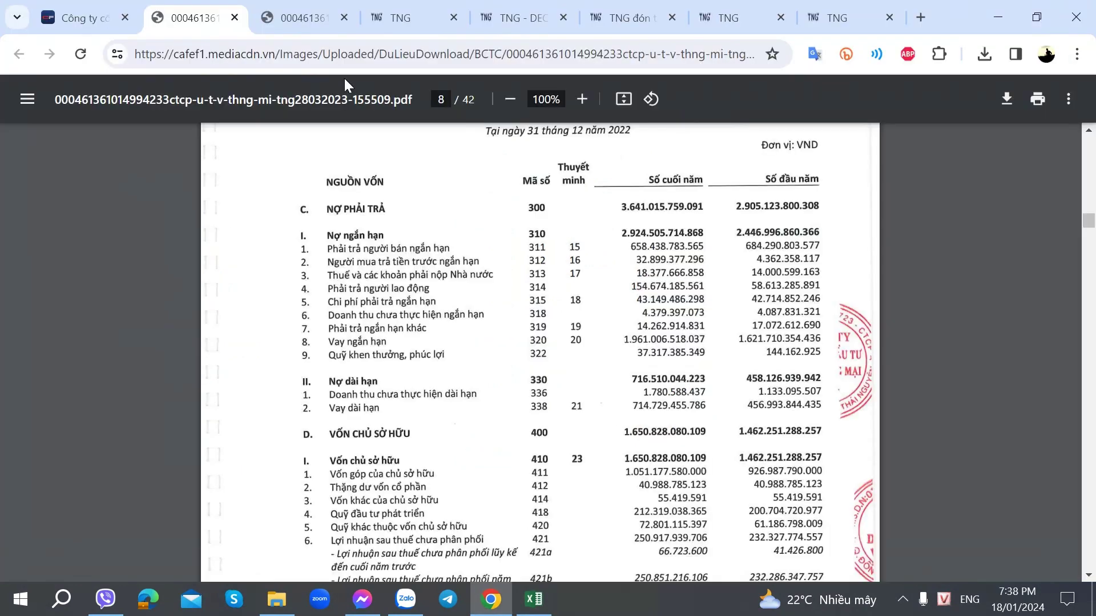
key("alt+Tab")
type("-4")
key("alt+Tab")
key("alt+Tab")
type("-154")
key("alt+Tab")
key("alt+Tab")
type("-43")
Complete the J385 formula with -4-14 for short-term unearned revenue and other short-term payables.
key("alt+Tab")
key("alt+Tab")
type("-4")
key("alt+Tab")
key("alt+Tab")
type("-14")
key("alt+Tab")
key("alt+Tab")
key("Tab")
Extend the 2021 formula in M385 with -4-14 for customer prepayments and taxes payable from the balance sheet's opening column.
key("Right")
key("Right")
key("Left")
key("Left")
key("Right")
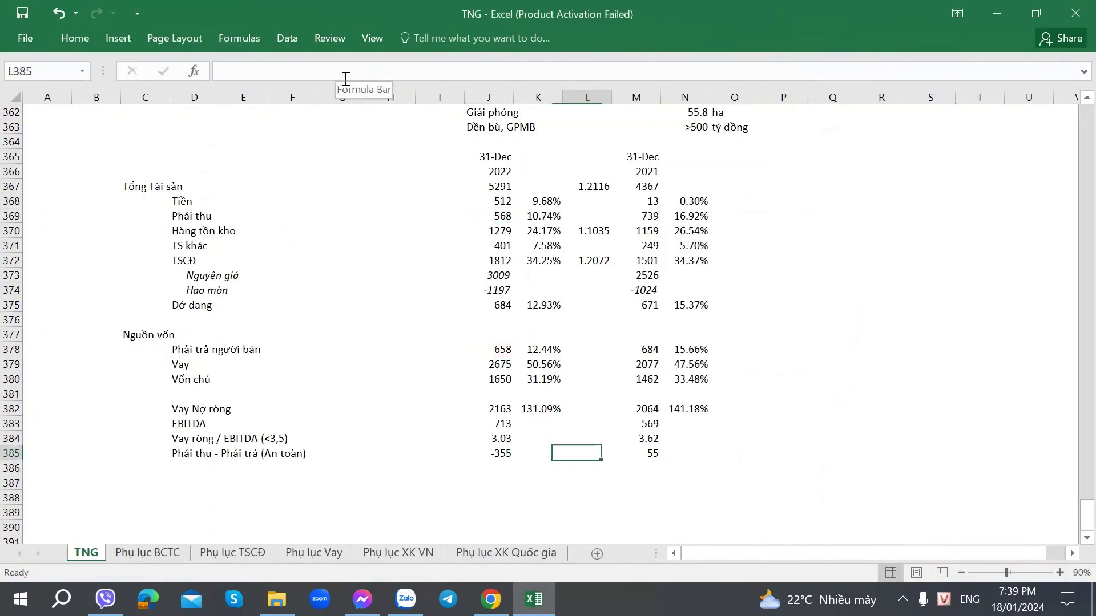
key("Right")
key("alt+Tab")
key("alt+Tab")
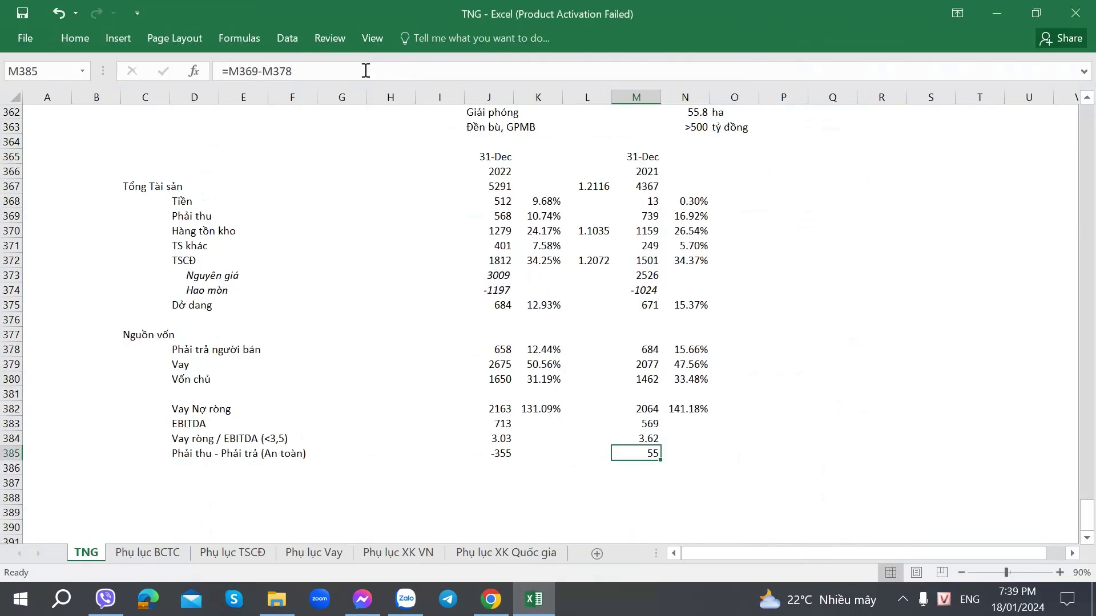
left_click(360, 64)
type("-4")
key("alt+Tab")
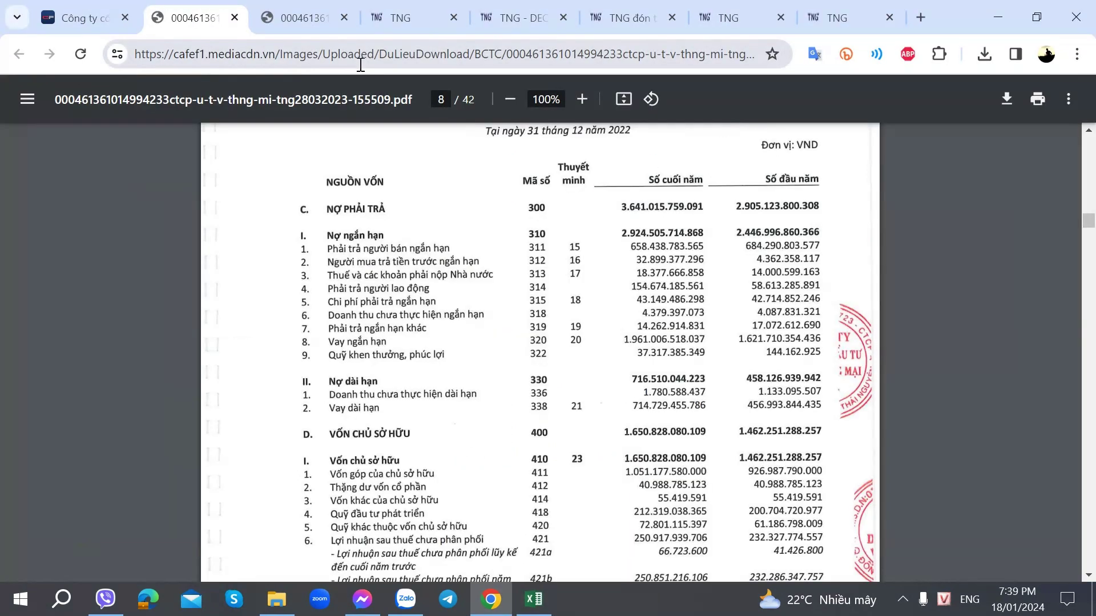
key("alt+Tab")
type("-14-")
Append -58-42 to the M385 formula for the 2021 payables to employees and accrued expenses.
key("alt+Tab")
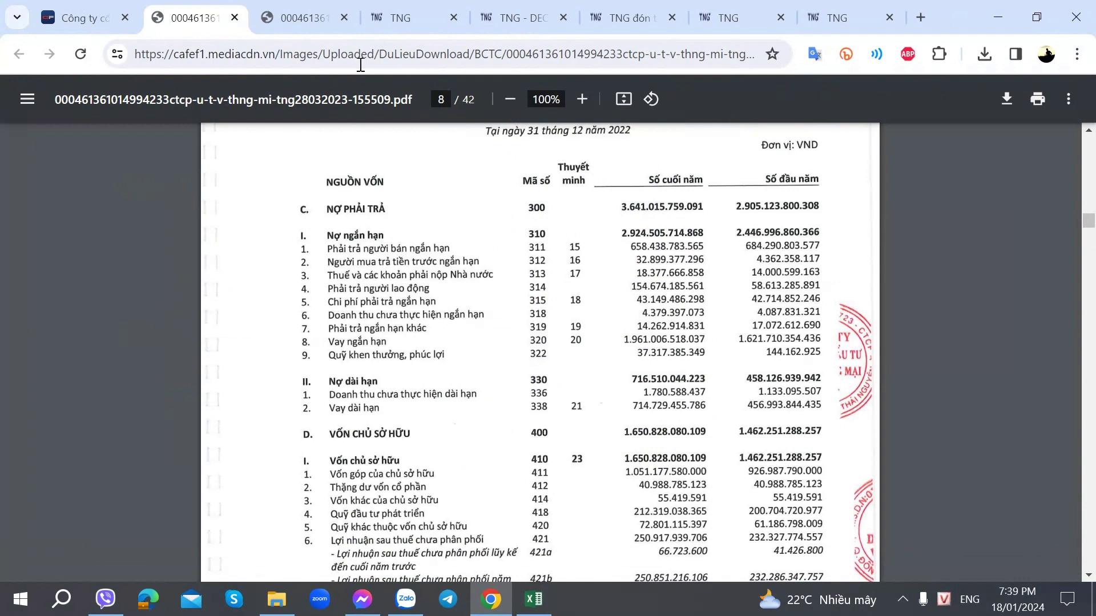
key("alt+Tab")
type("58-")
key("alt+Tab")
key("alt+Tab")
type("42-")
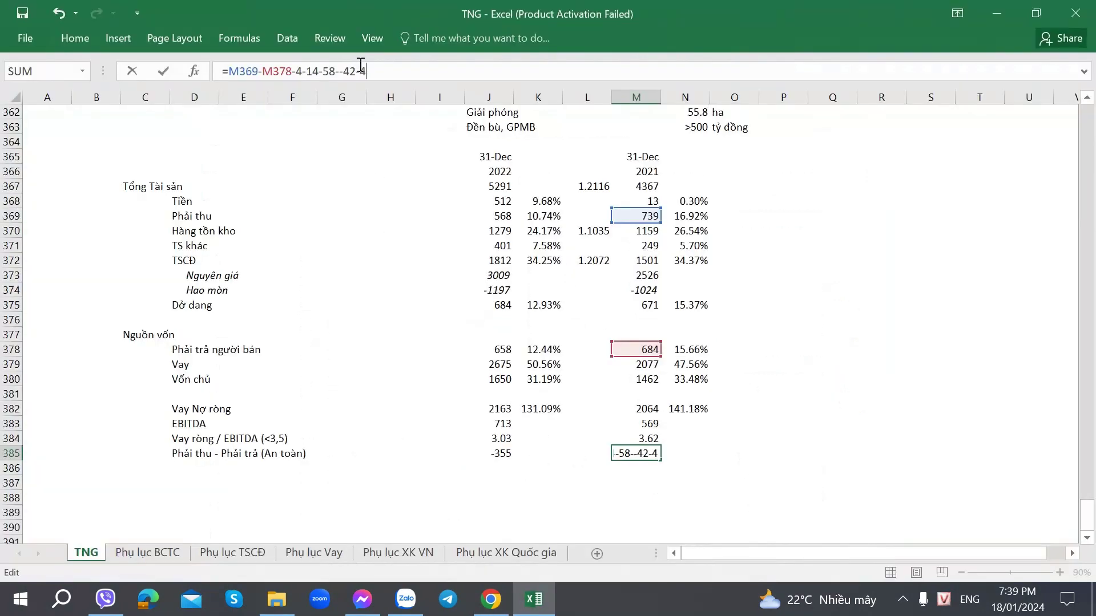
key("BackSpace")
key("BackSpace")
key("BackSpace")
type("42-")
Complete the M385 formula with -4-17 for the 2021 unearned revenue and other short-term payables.
key("alt+Tab")
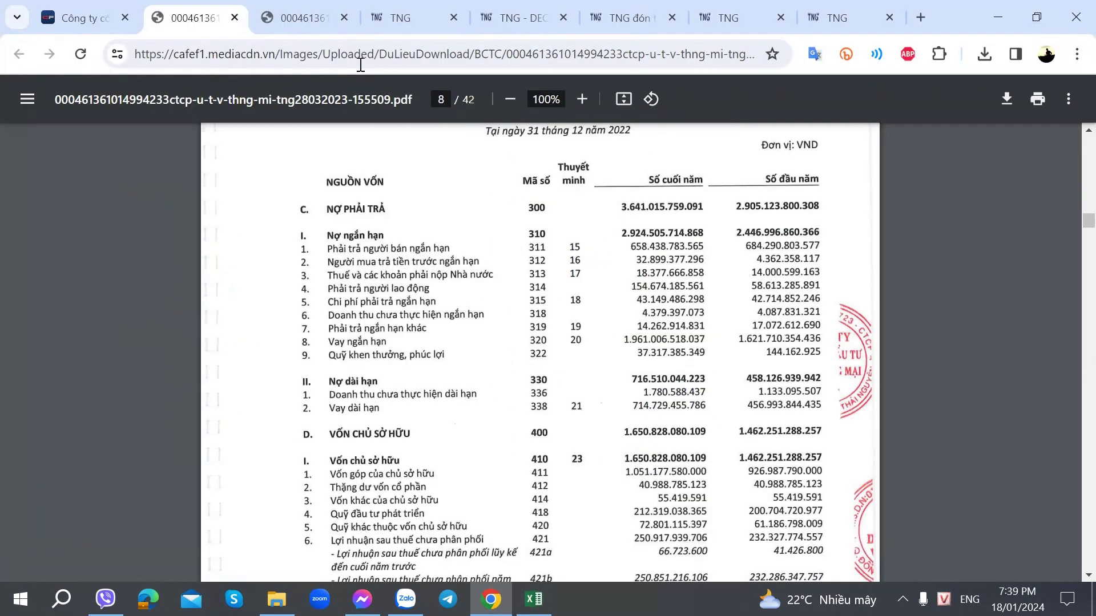
key("alt+Tab")
type("4-17")
key("Tab")
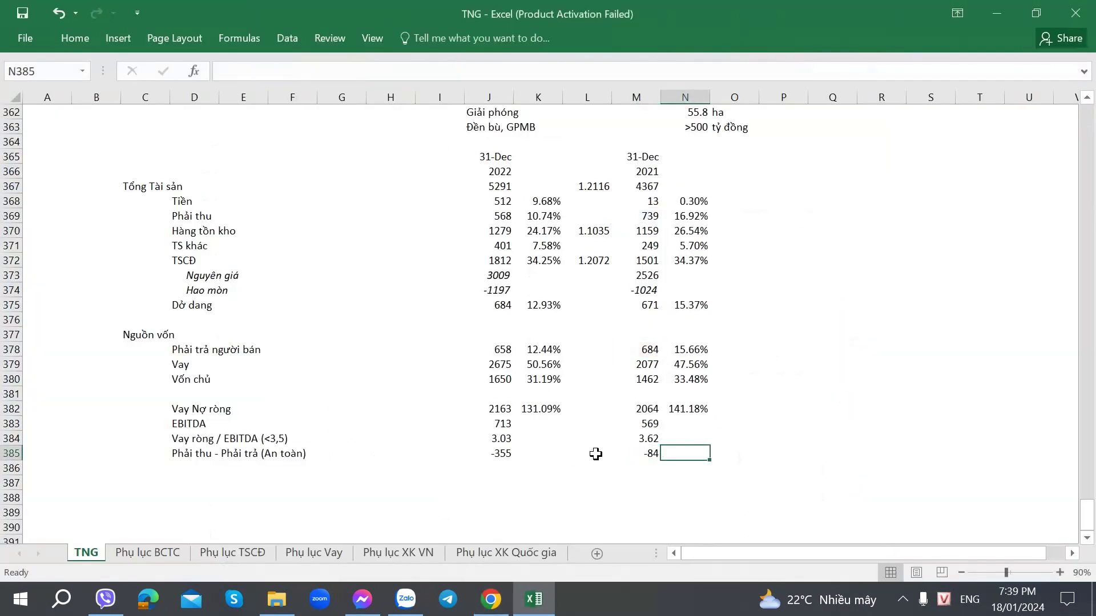
Review the 2022 receivables minus payables formula, the net debt to equity ratio and the EBITDA rows under Nguồn vốn.
left_click(505, 454)
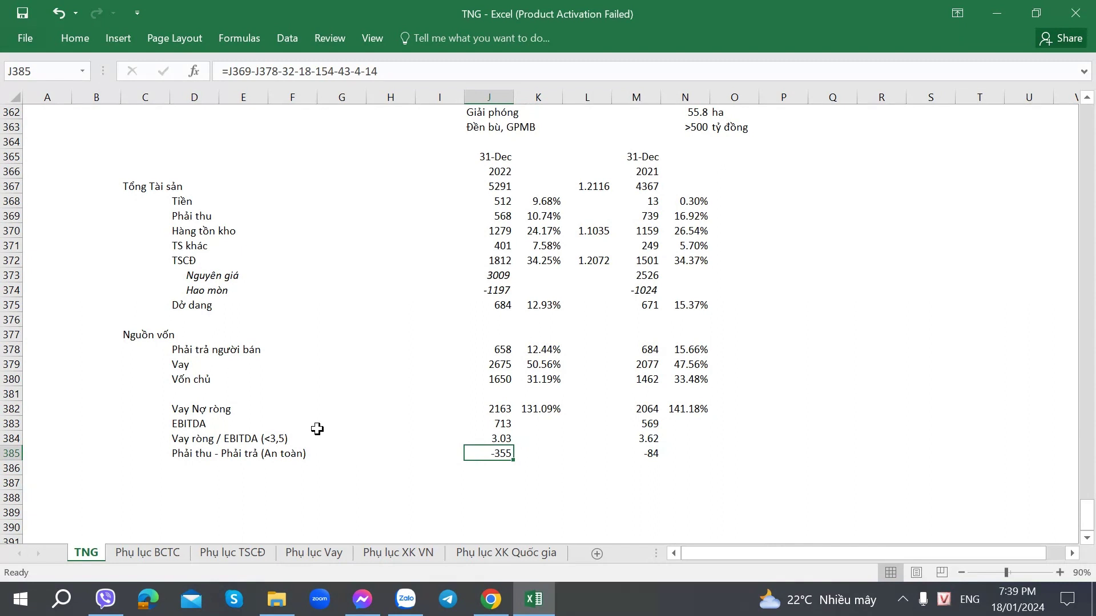
left_click(524, 411)
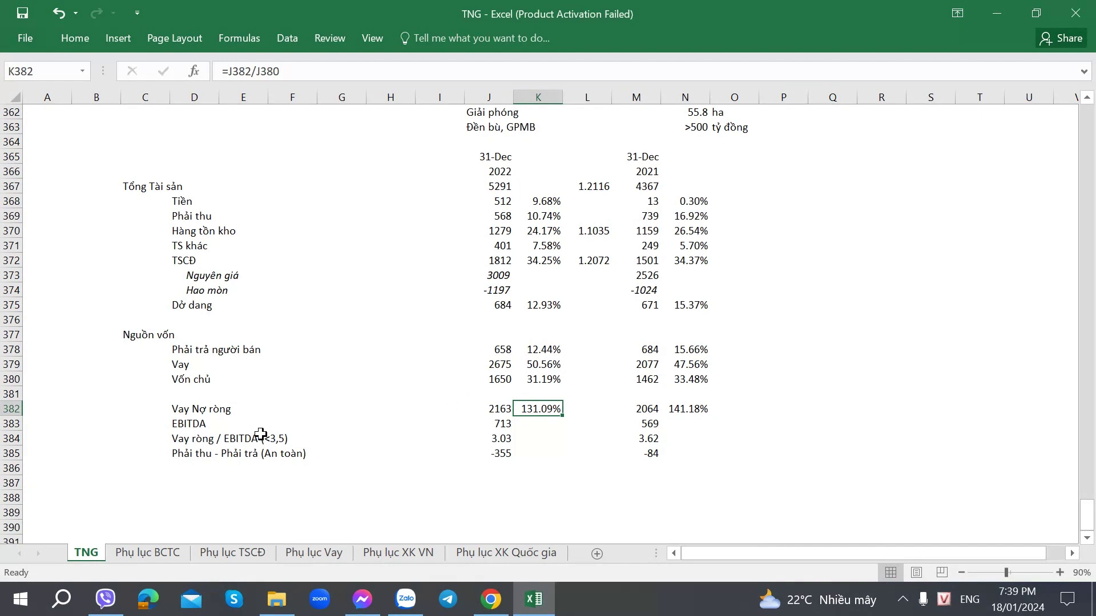
left_click(196, 424)
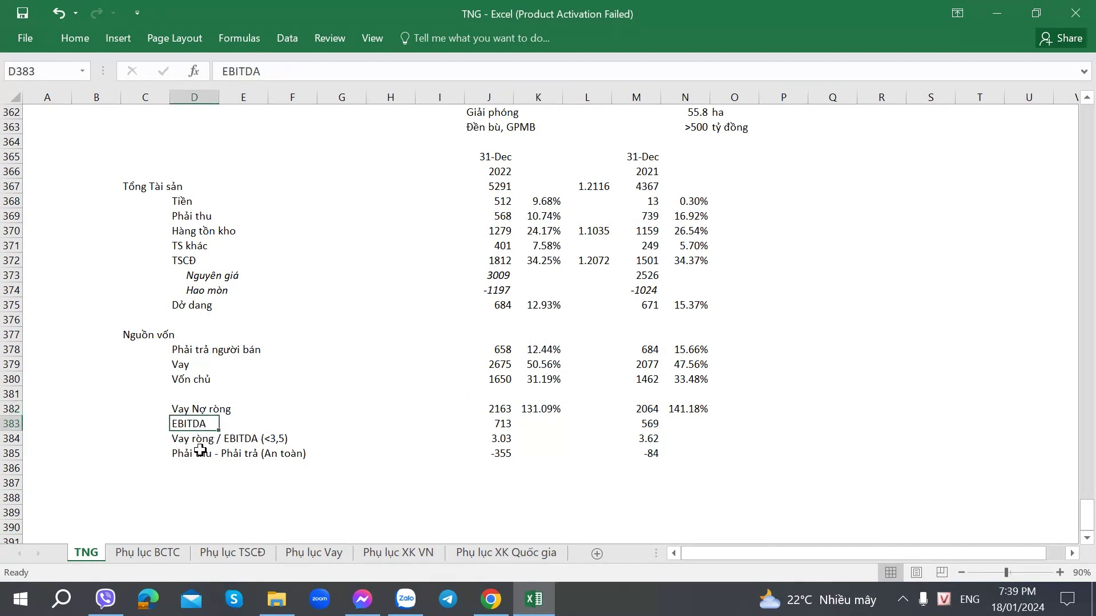
left_click(198, 442)
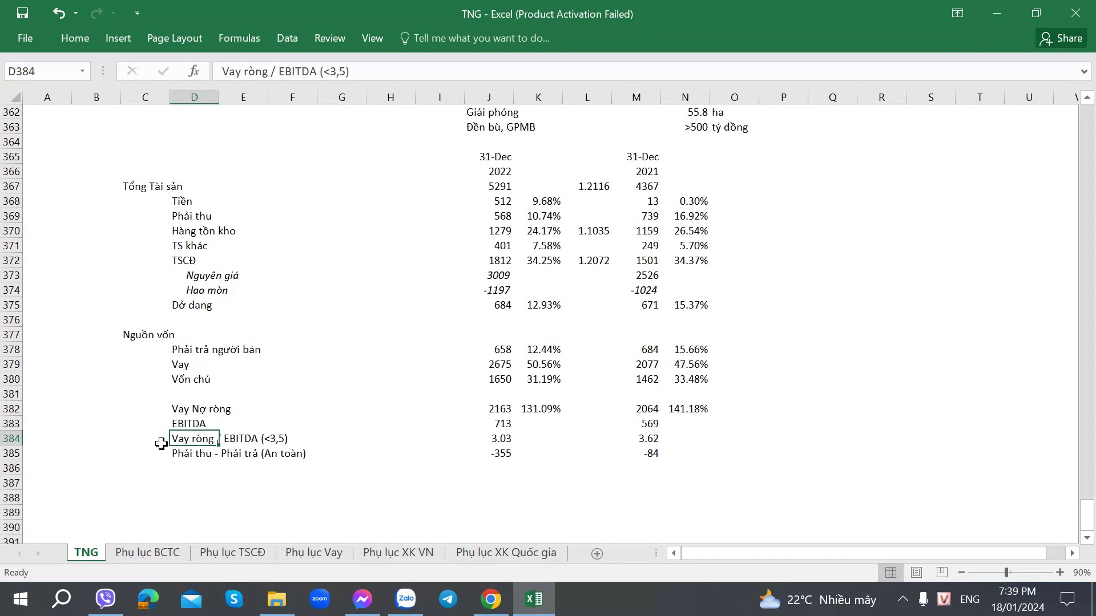
left_click(189, 466)
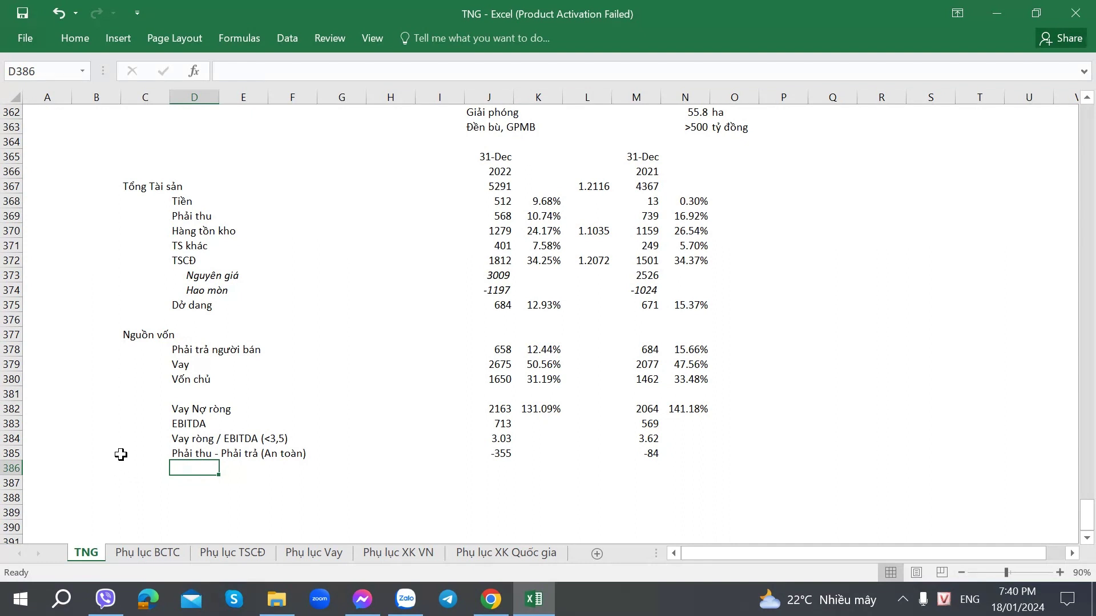
left_click(149, 489)
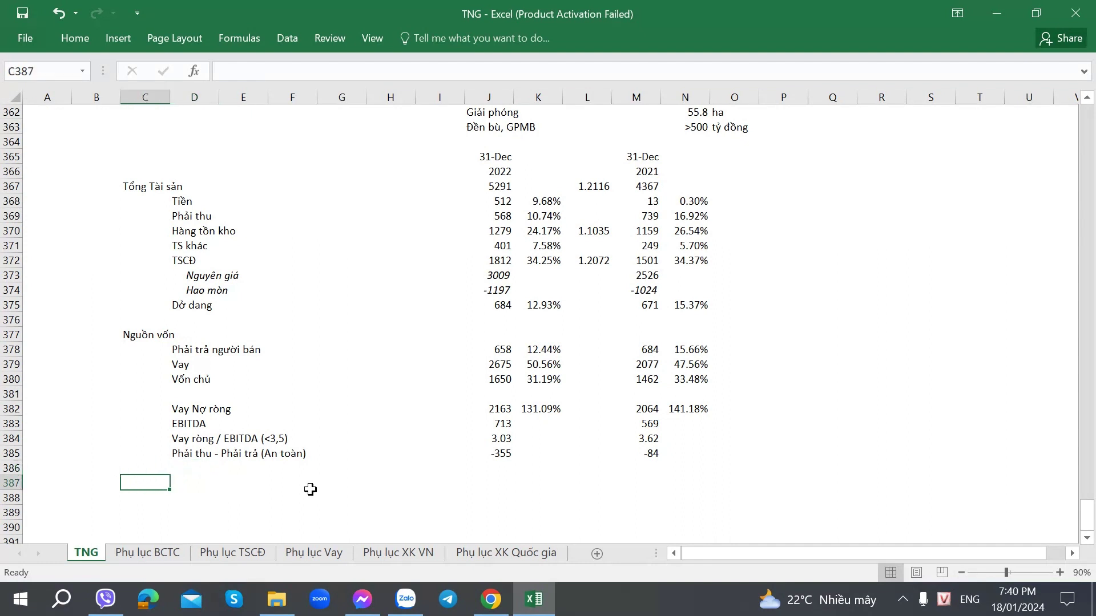
scroll(331, 486, "up", 2)
scroll(330, 486, "down", 4)
scroll(330, 486, "up", 3)
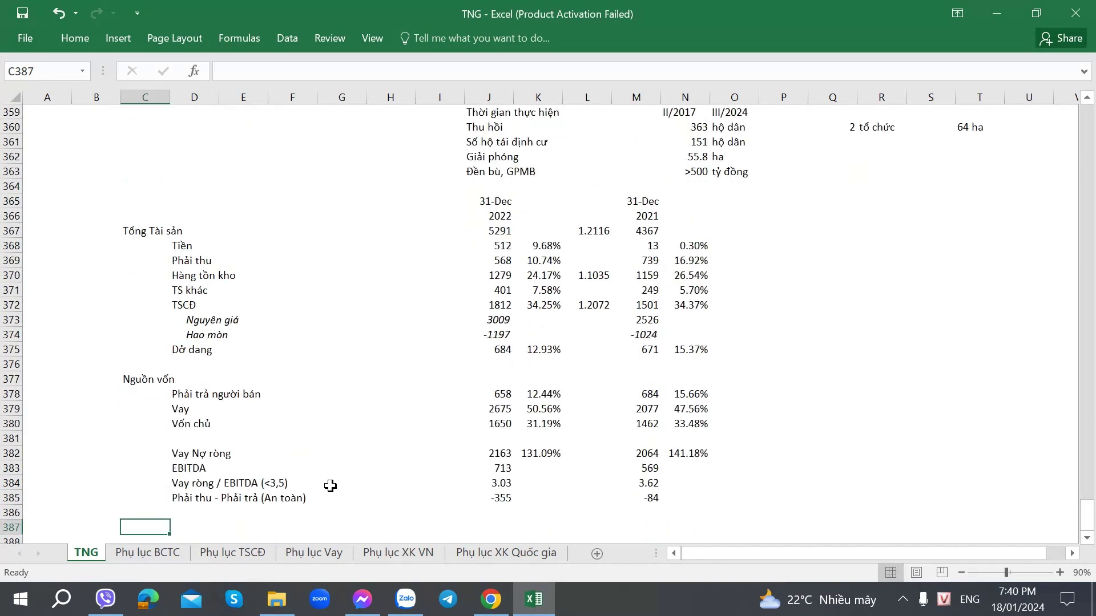
scroll(331, 486, "down", 1)
Switch to the 2022 report in Chrome and examine notes 16 to 18 on customer prepayments, taxes and accrued expenses.
key("alt+Tab")
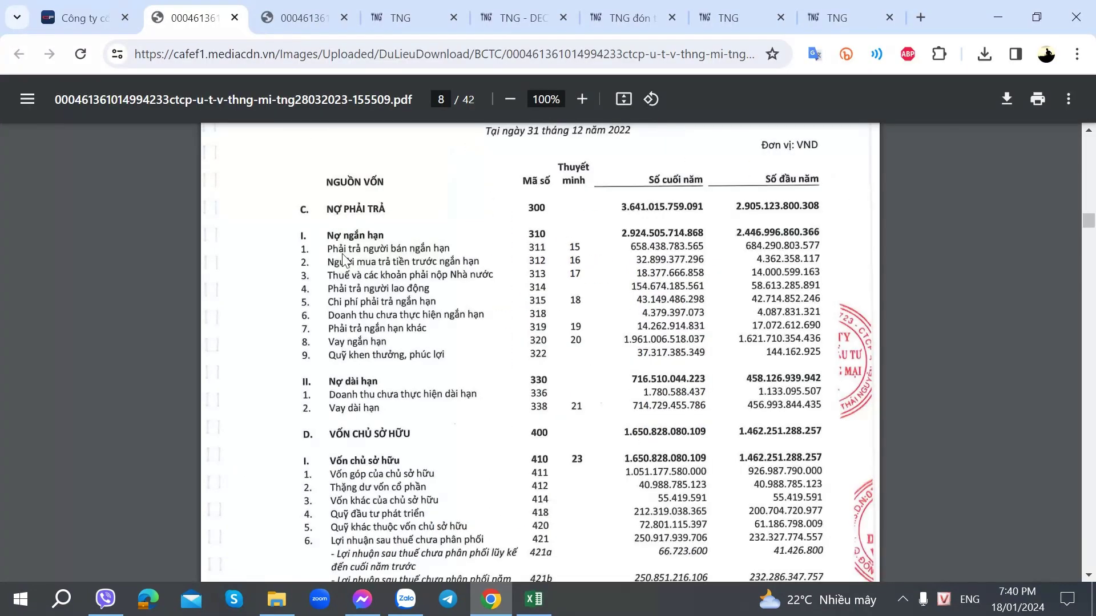
scroll(334, 217, "down", 1)
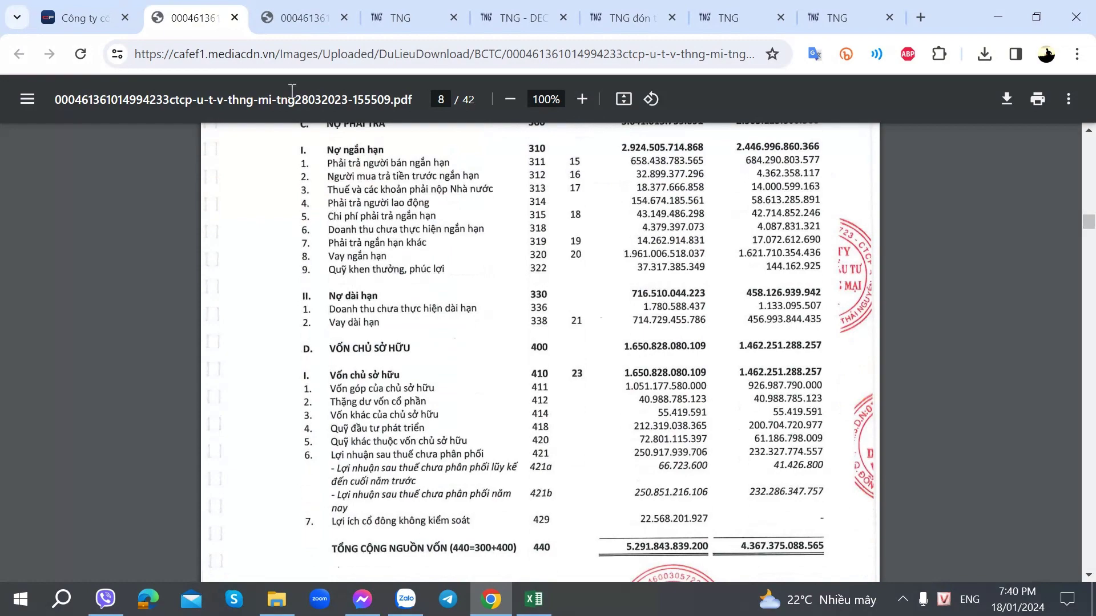
left_click(286, 17)
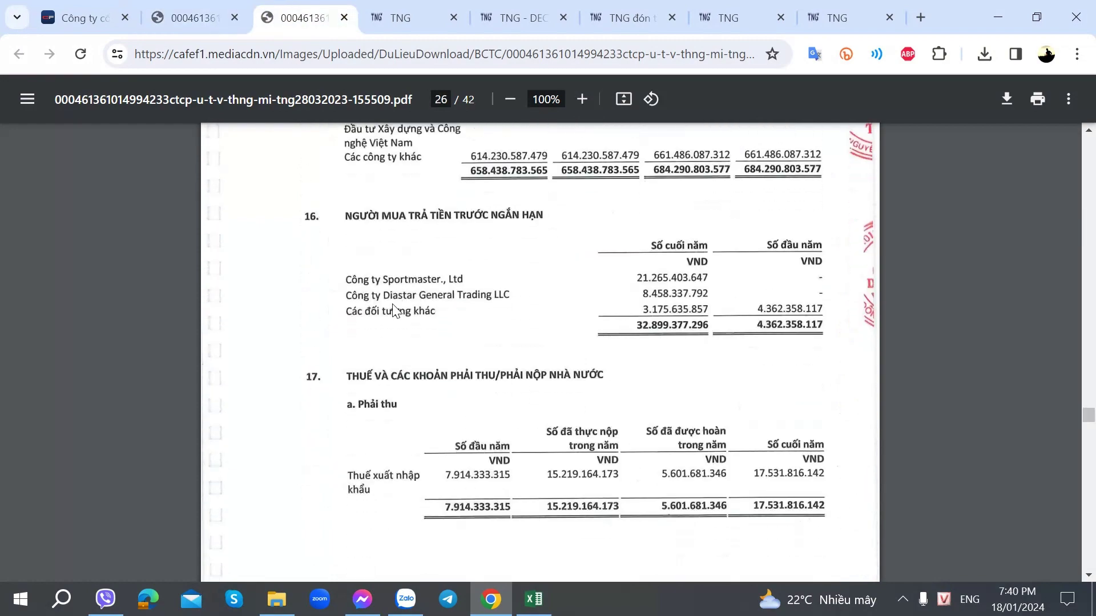
scroll(393, 311, "down", 1)
scroll(394, 311, "up", 2)
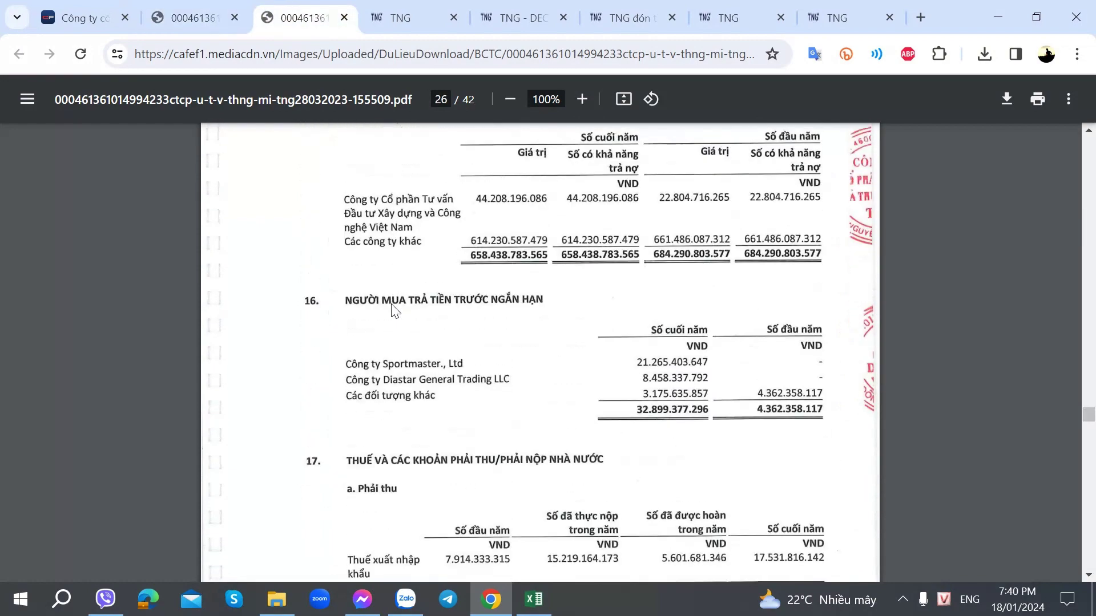
scroll(394, 311, "down", 2)
scroll(394, 311, "up", 2)
scroll(394, 311, "down", 5)
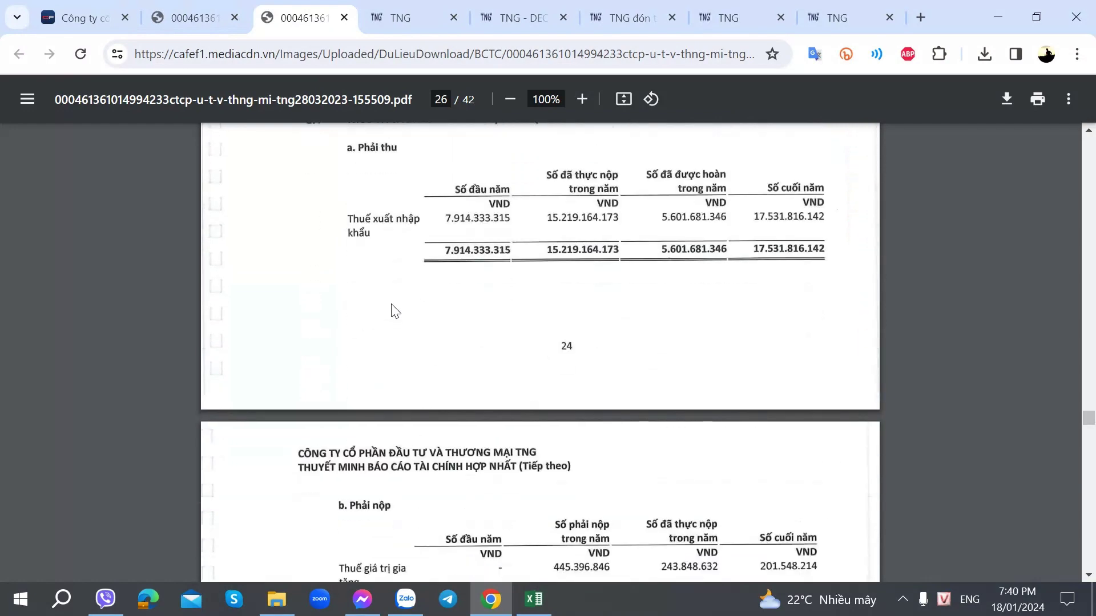
scroll(394, 312, "down", 7)
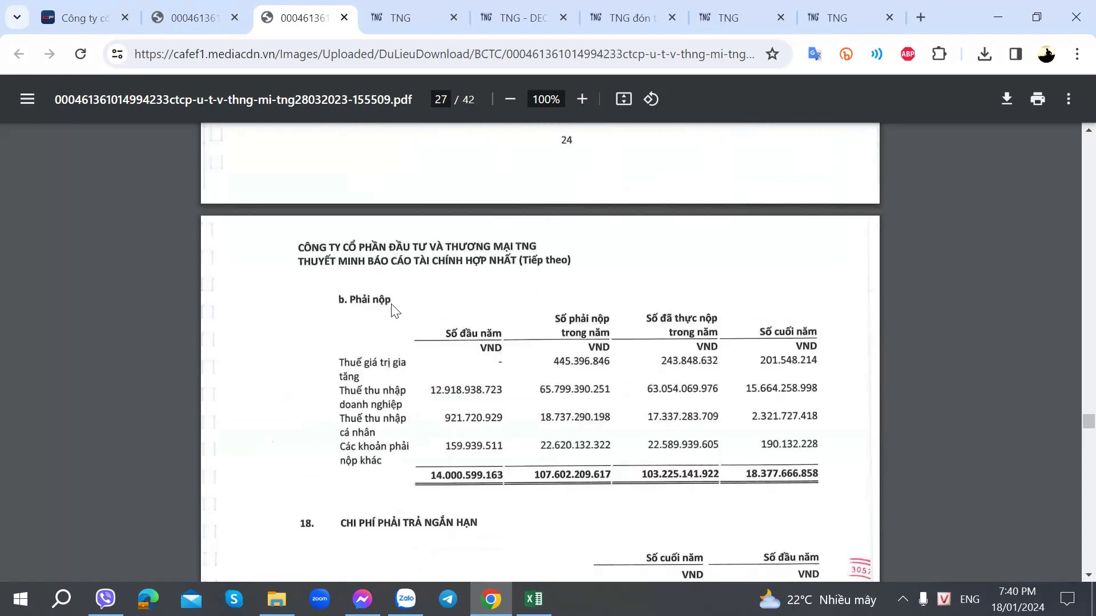
scroll(393, 311, "up", 3)
scroll(393, 311, "down", 1)
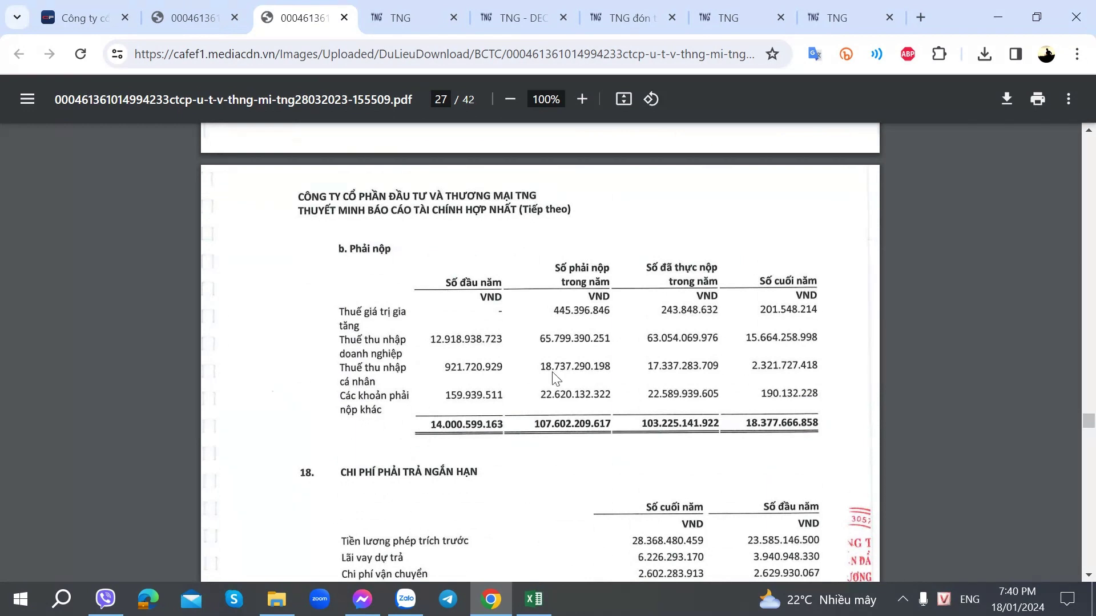
scroll(660, 432, "down", 3)
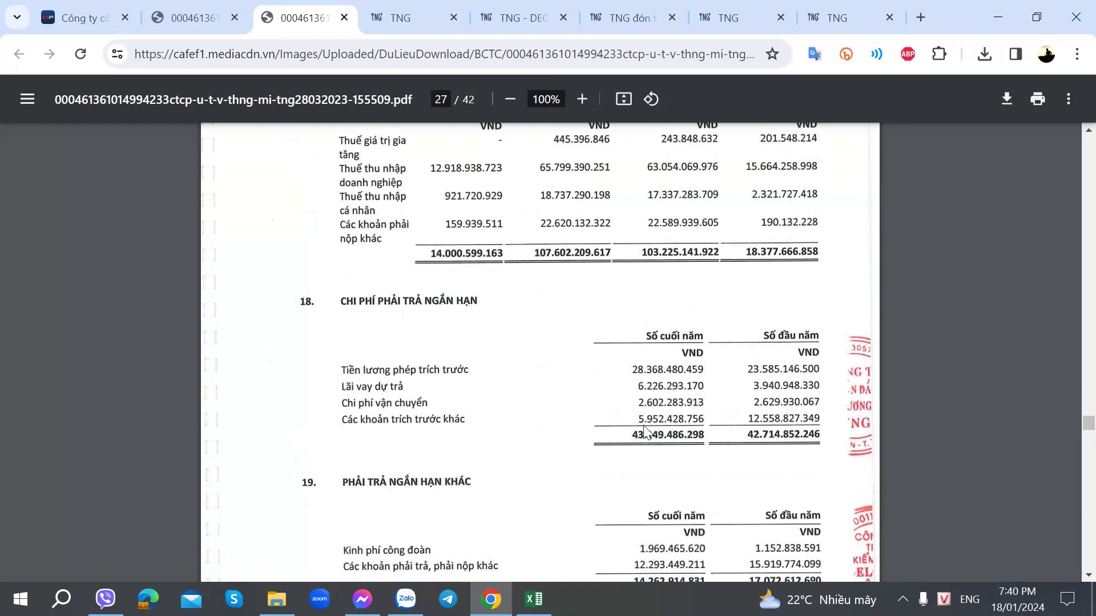
Examine note 20 on short-term loans, including the breakdown by bank, long-term debt due and maturing bonds.
scroll(622, 441, "down", 15)
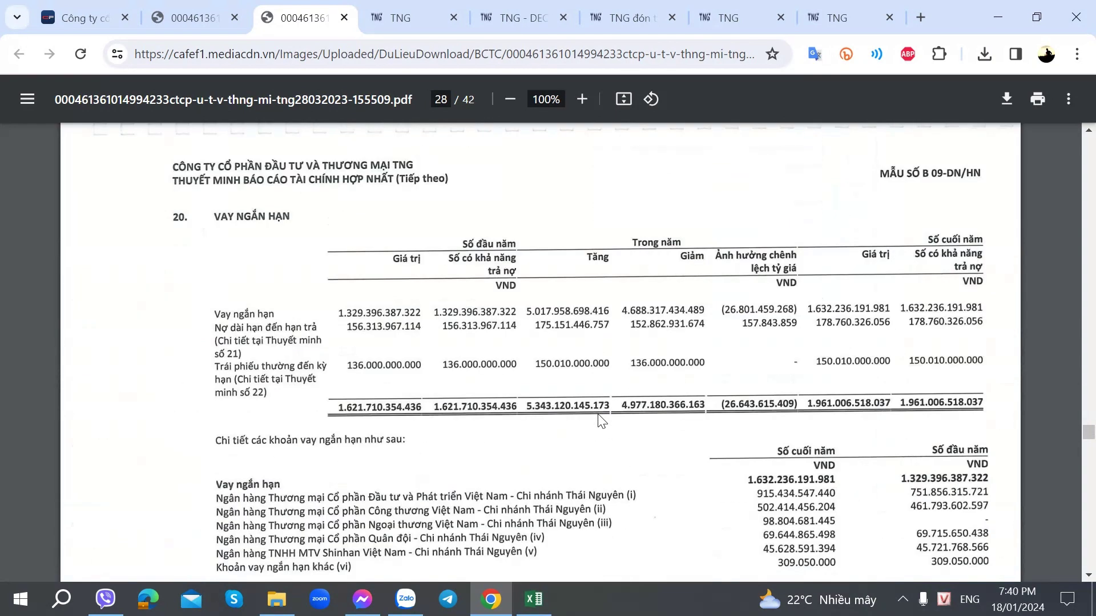
scroll(600, 423, "down", 3)
scroll(571, 416, "up", 3)
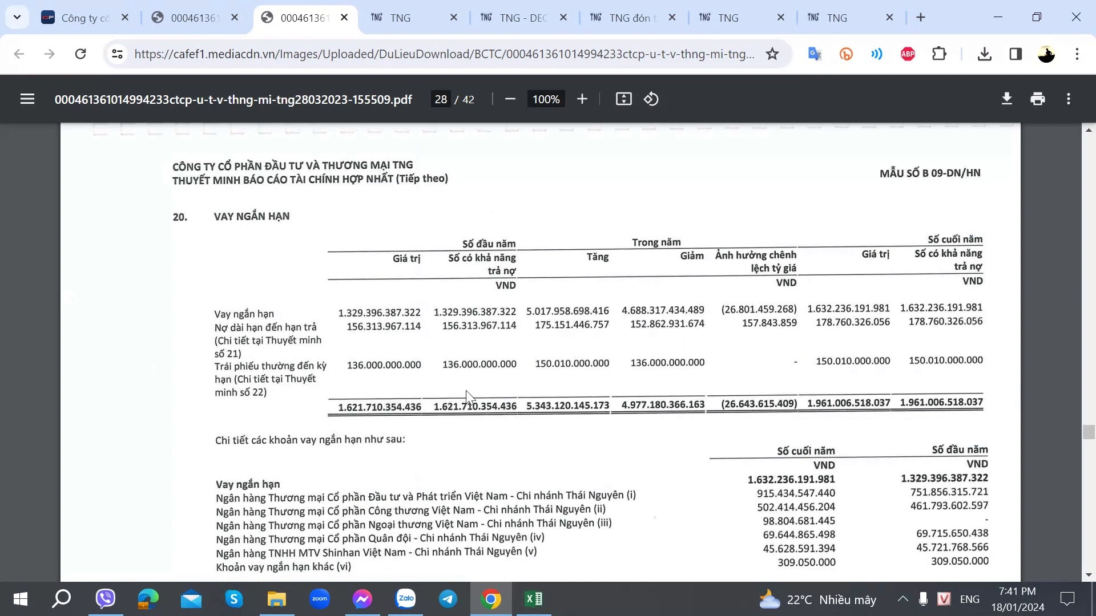
scroll(628, 394, "down", 2)
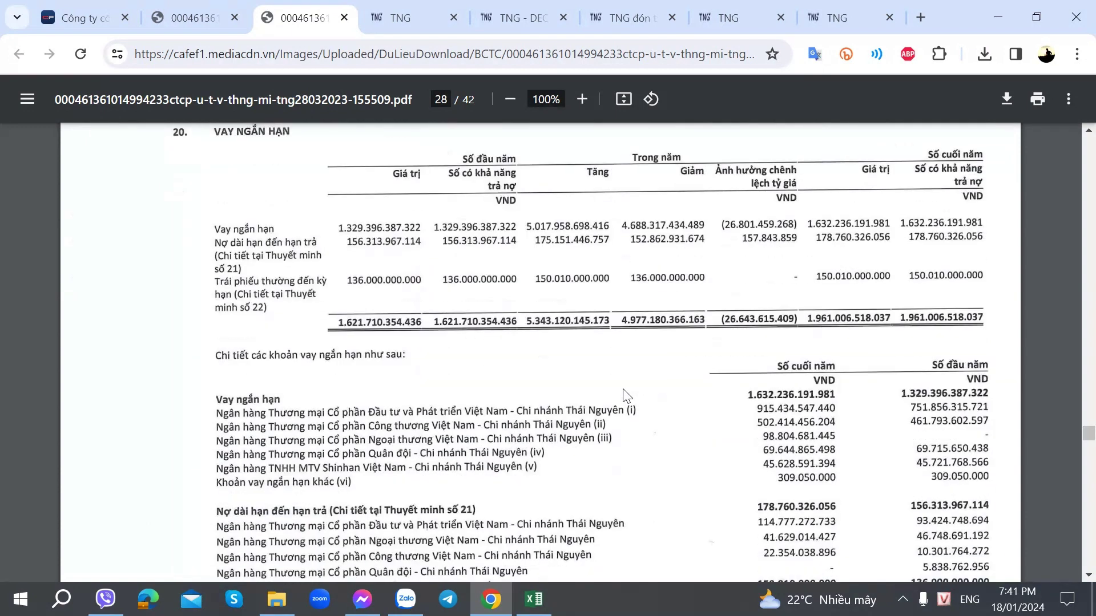
scroll(626, 394, "down", 1)
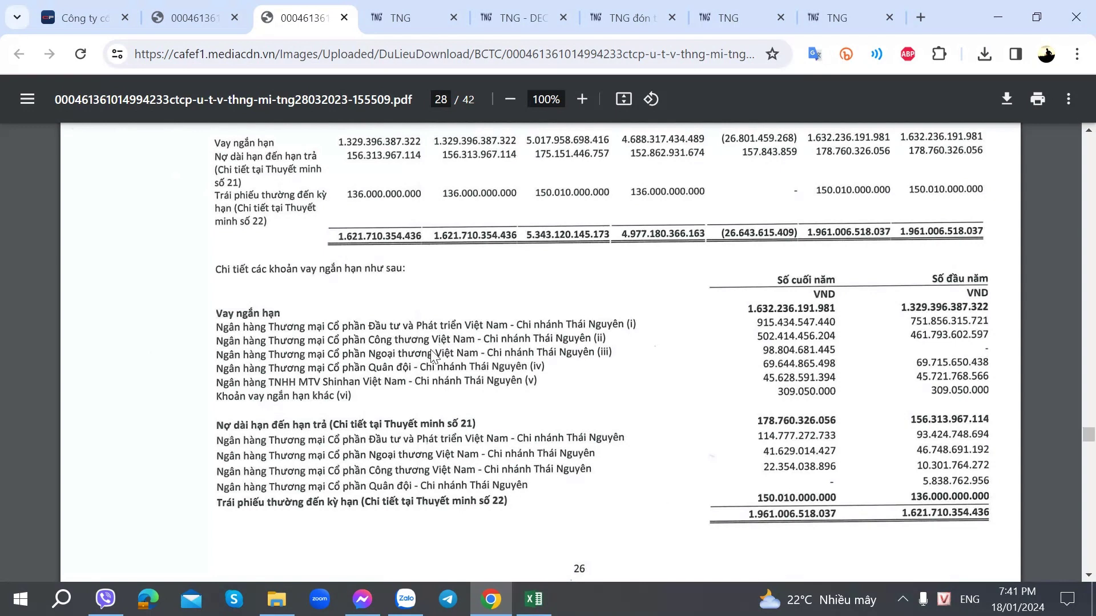
scroll(413, 399, "down", 2)
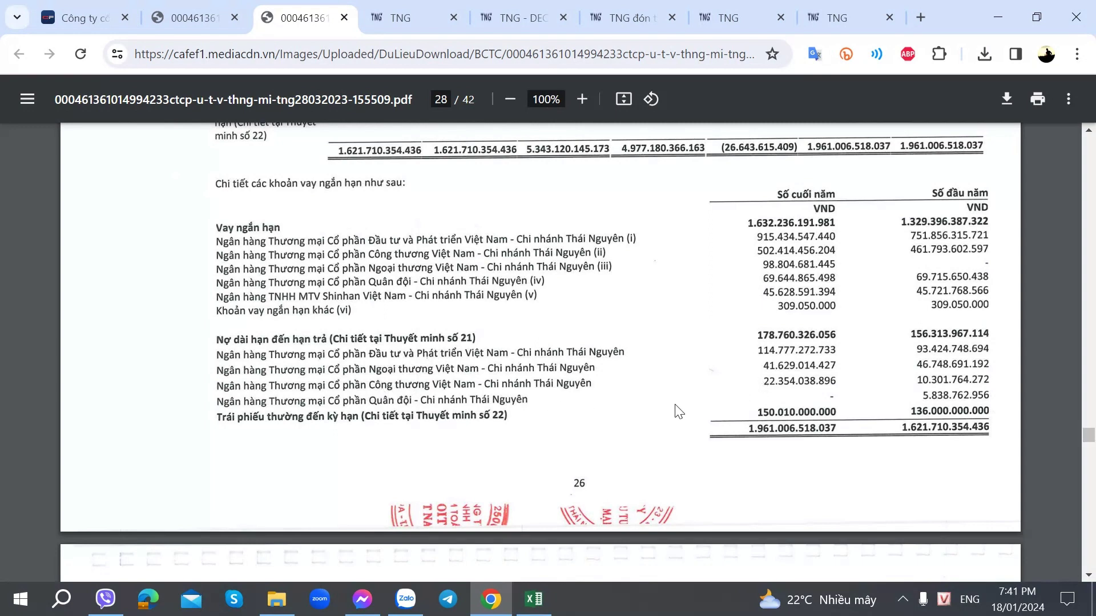
Switch to the TNG workbook in Excel and enter the note "Vay Nợ - Vấn đề lớn nhất" in C357 under Báo cáo Tài chính.
key("alt+Tab")
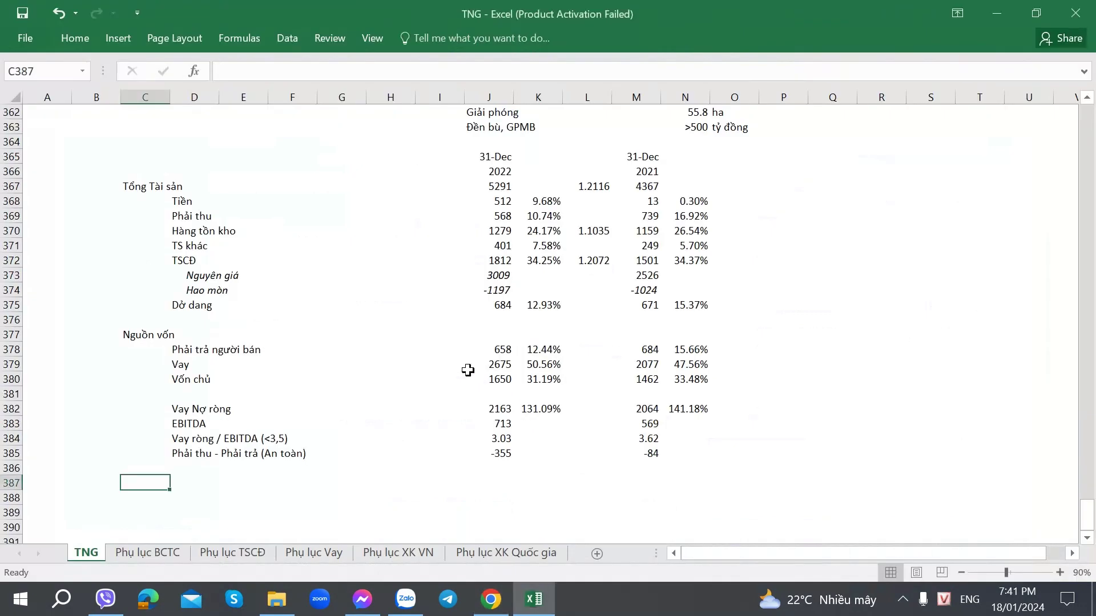
scroll(400, 345, "up", 4)
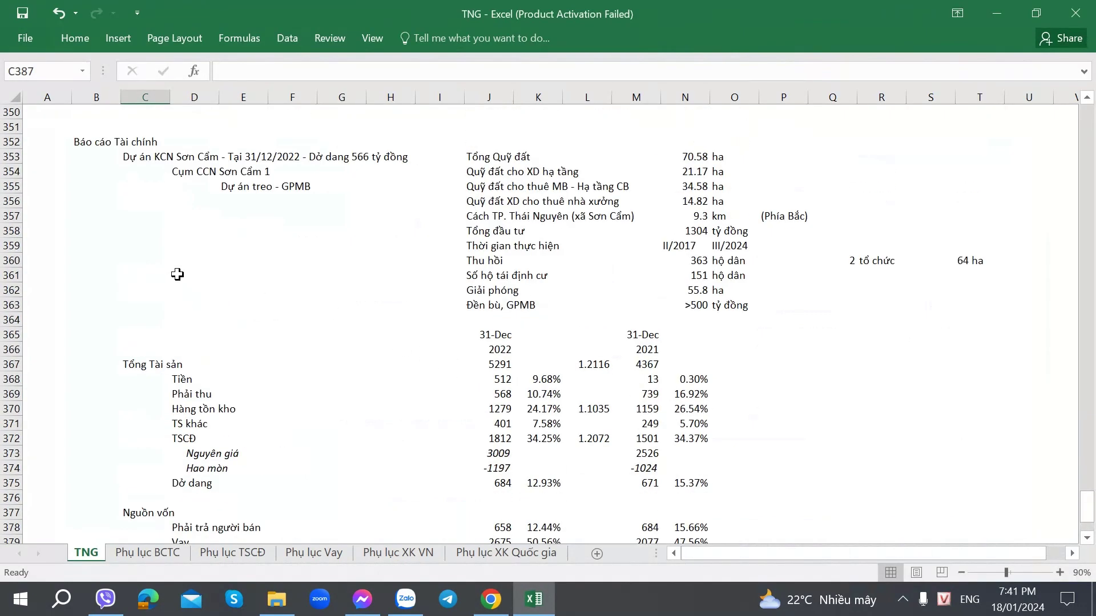
left_click(131, 215)
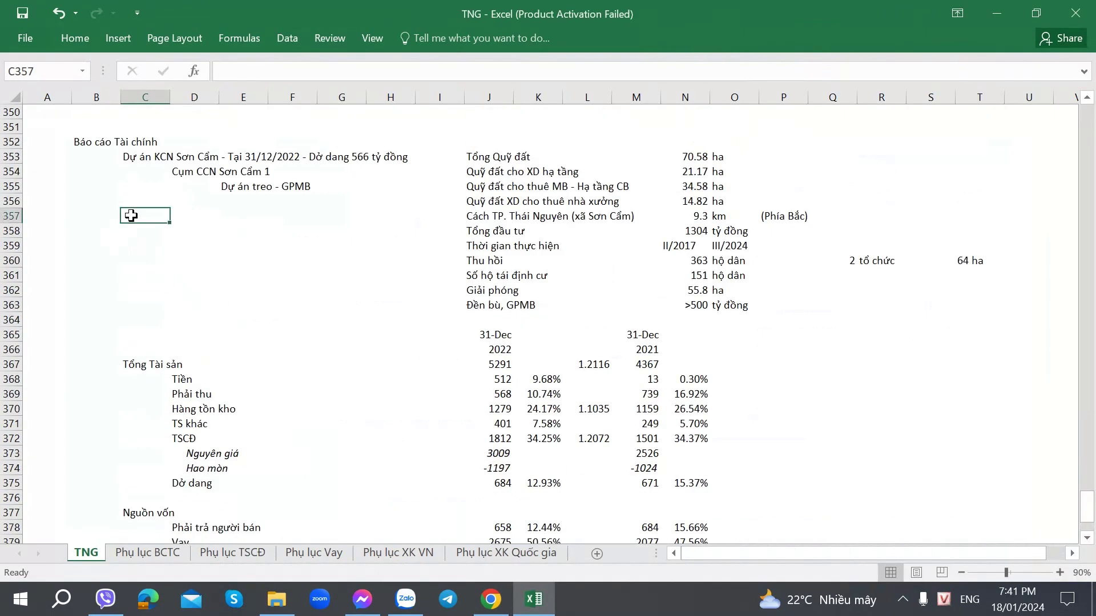
type("Vay ")
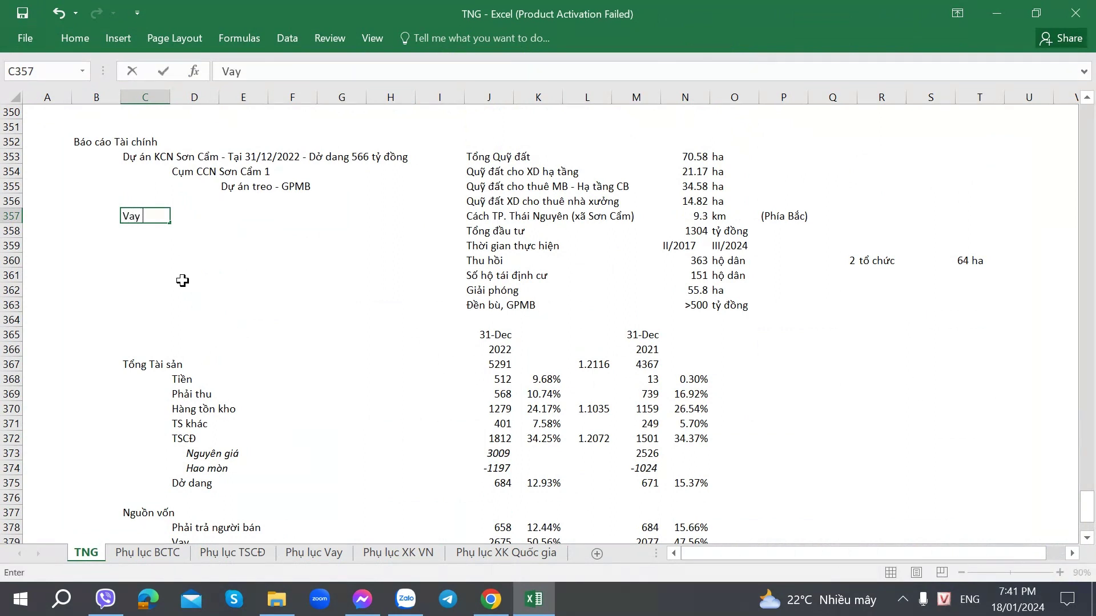
type("-")
key("BackSpace")
key("BackSpace")
key("BackSpace")
key("BackSpace")
key("BackSpace")
key("BackSpace")
type("Vay Nợ - Vấn đèe lớn nhất")
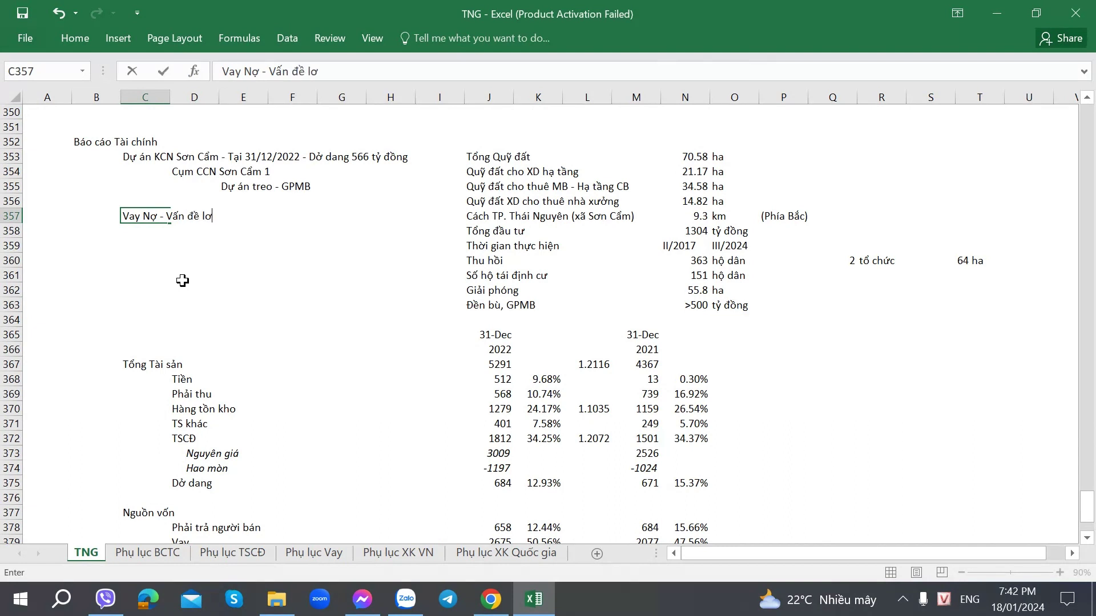
key("Return")
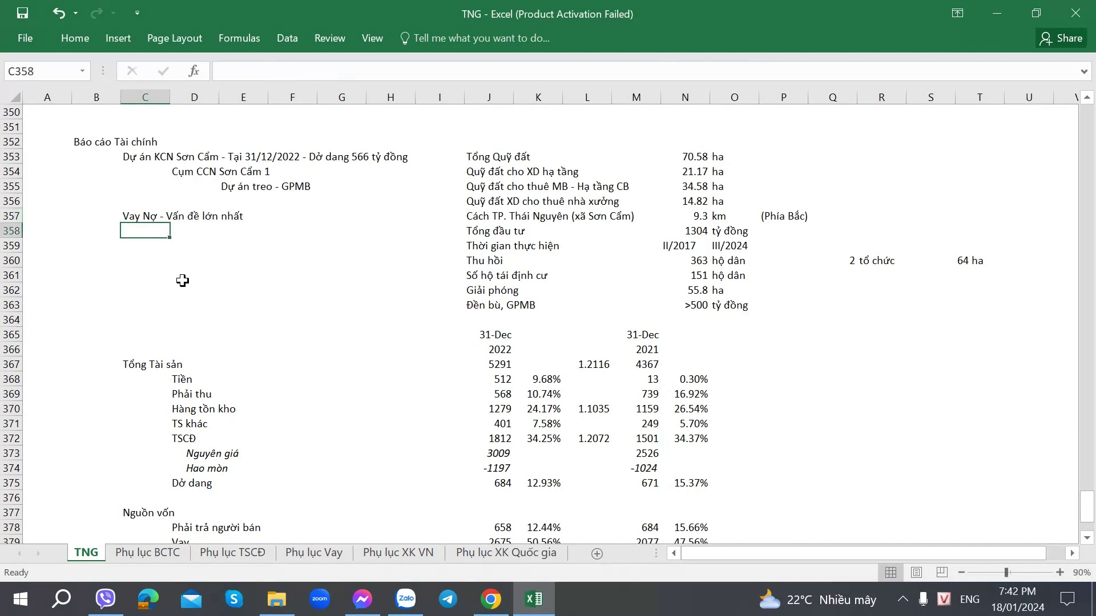
Enter the note "Công Nợ - Phải trả > Phải thu (An toàn)" in C358.
type("Công")
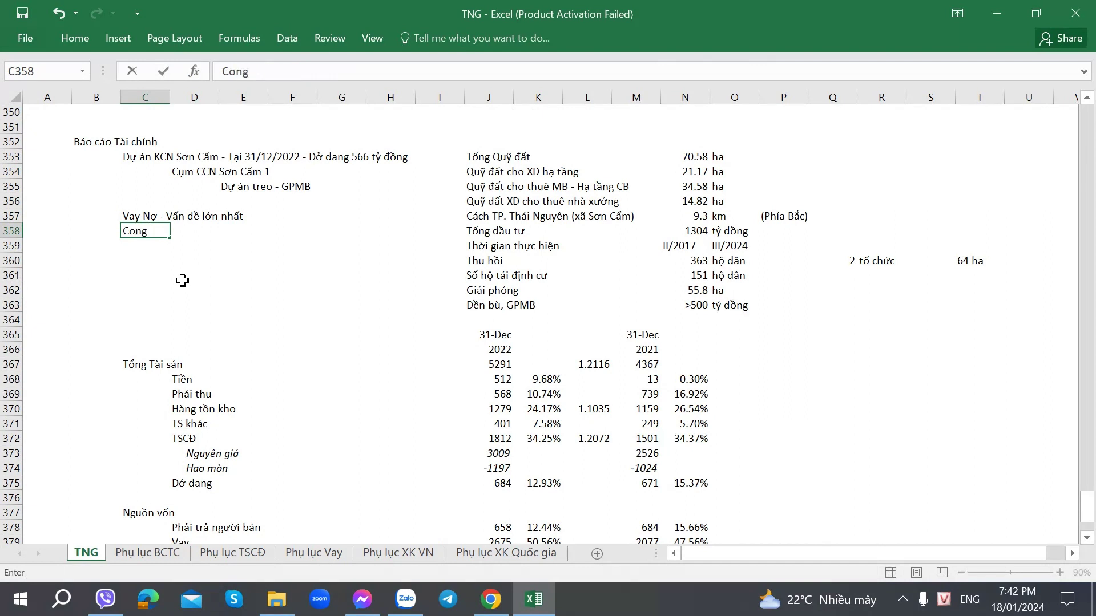
type(" Nợ - Phải trả ")
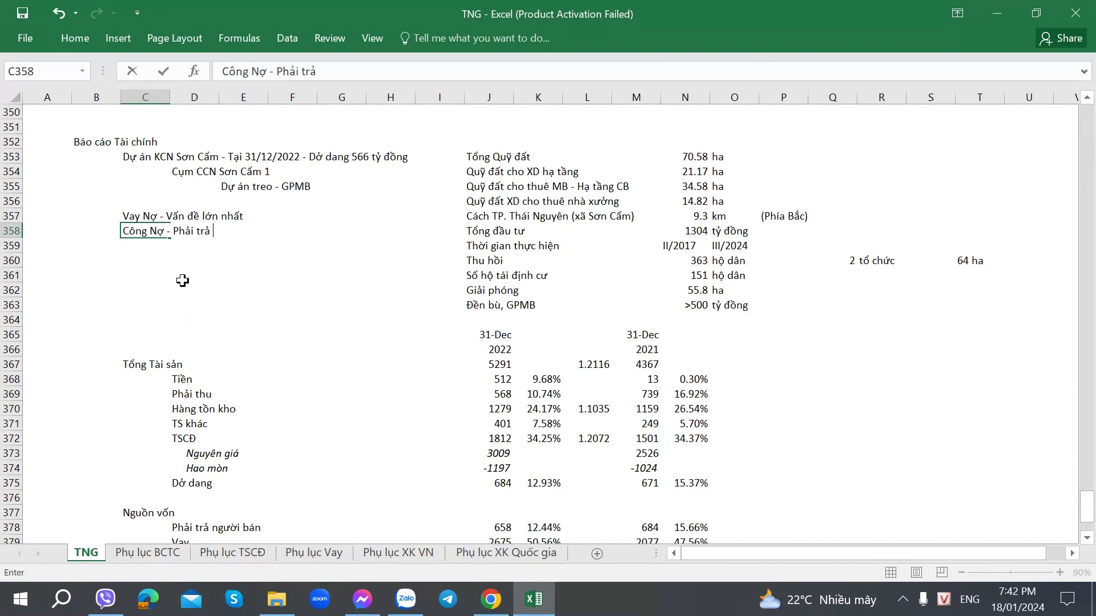
type("> Phải thu (An toàn)")
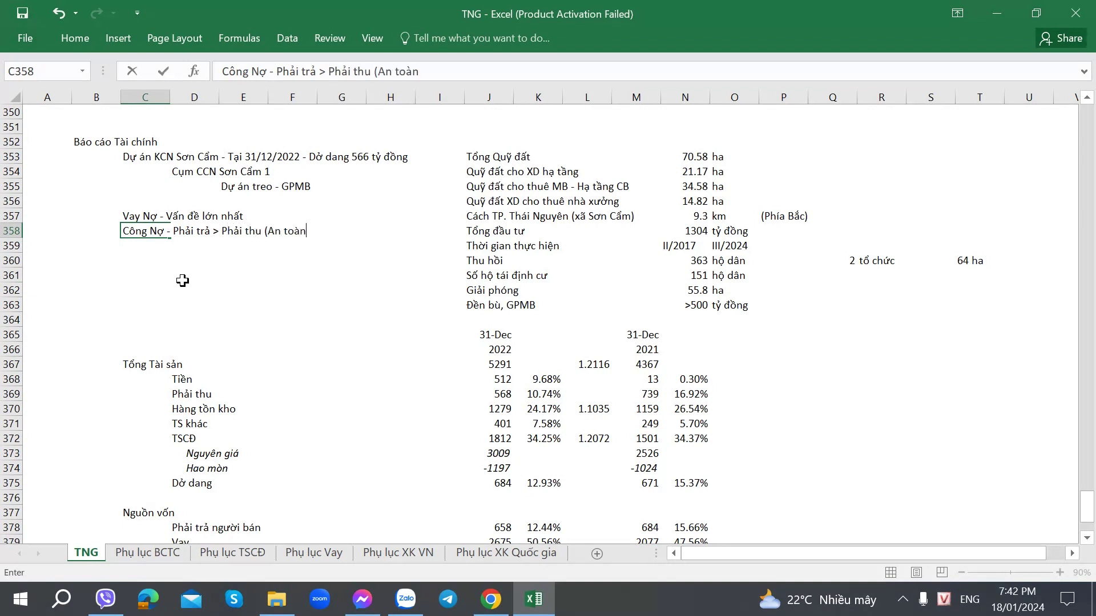
key("Return")
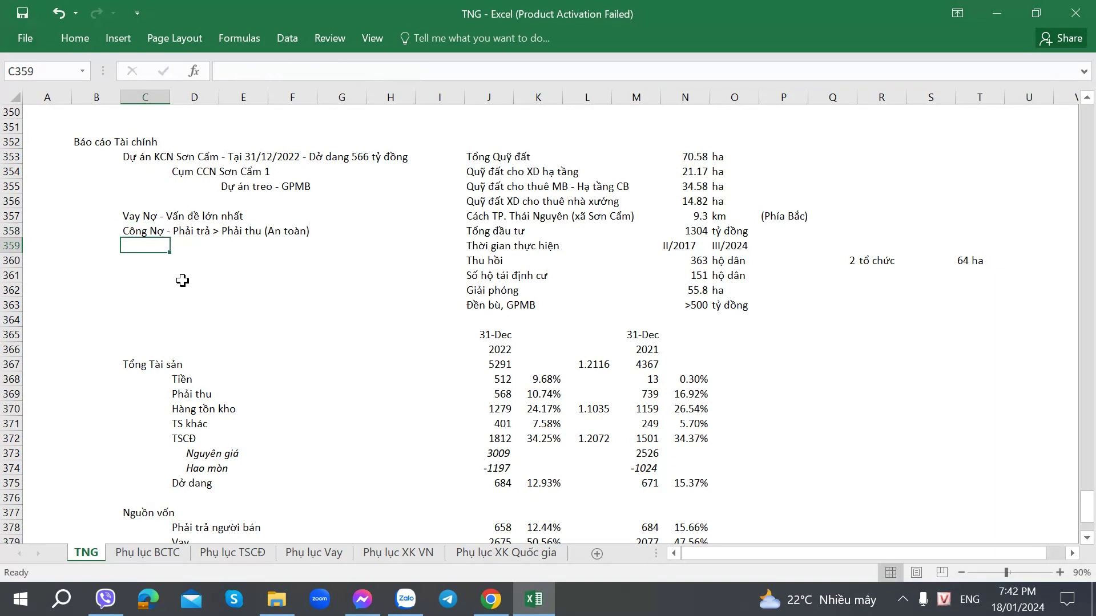
Add the remark "Đòn bẩy cao" in F357 beside the debt note, then return to column C.
left_click(293, 217)
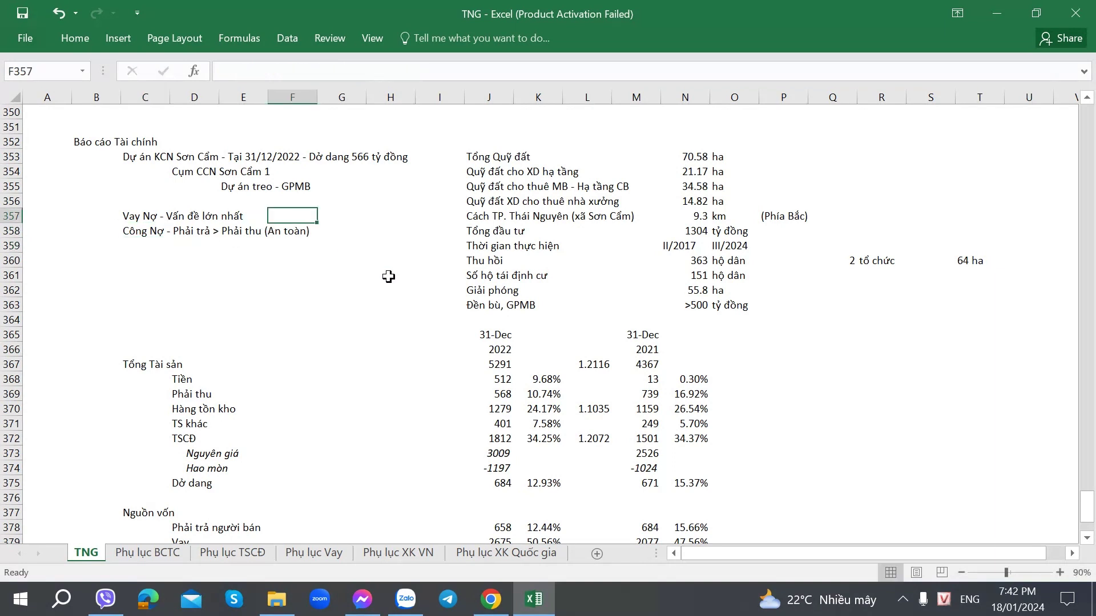
type("Đòn bẩy cao")
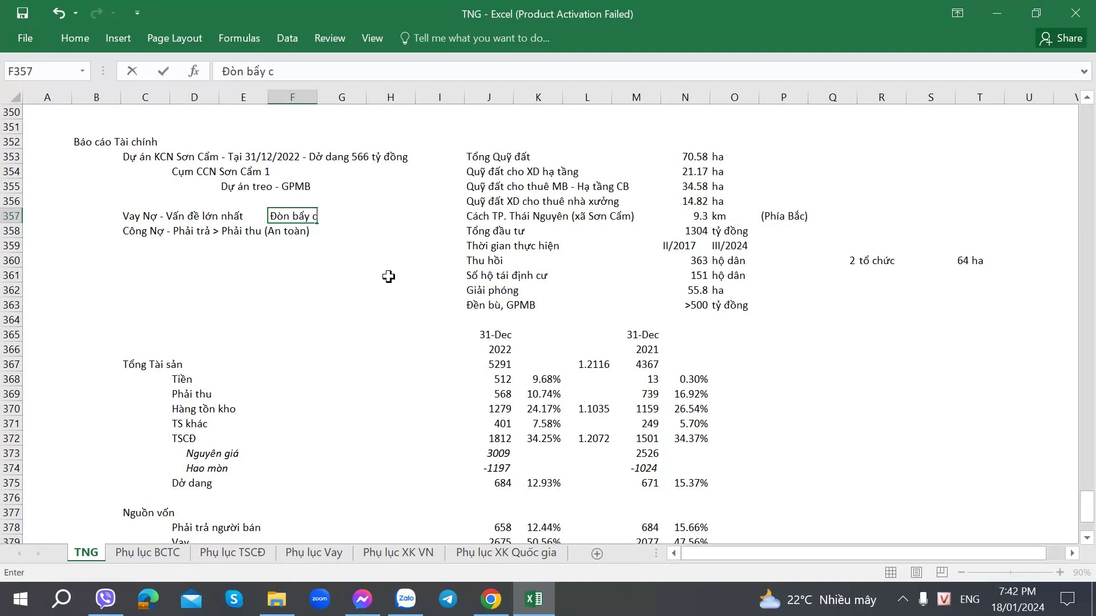
key("Return")
key("Left")
key("Left")
key("Left")
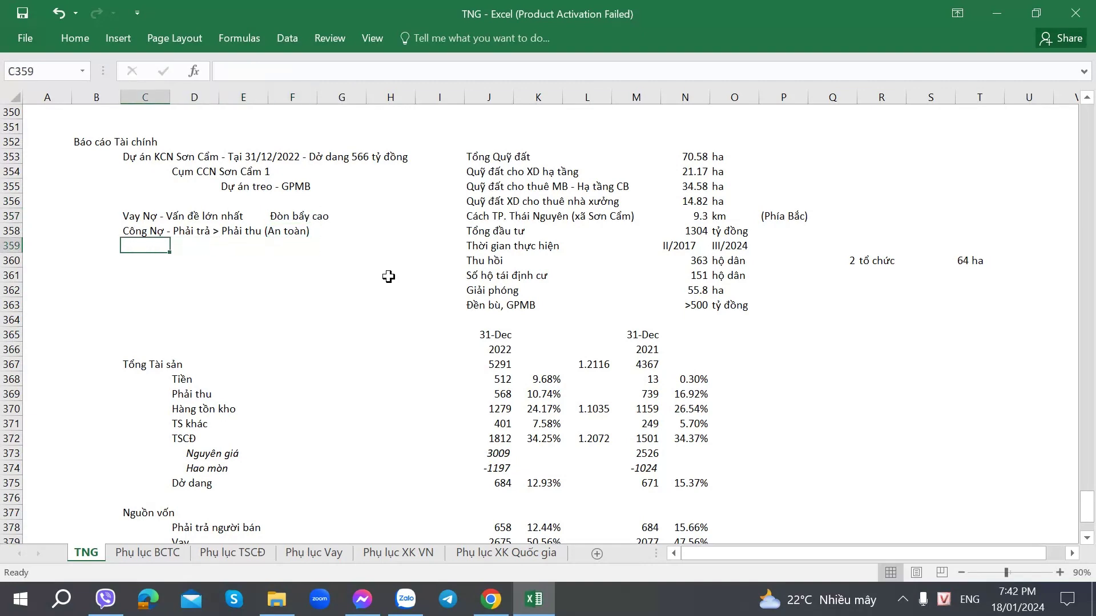
Enter the lender note "Vay - BIDV & Vietinbank" in C359.
key("alt+Tab")
key("alt+Tab")
type("Vay - ")
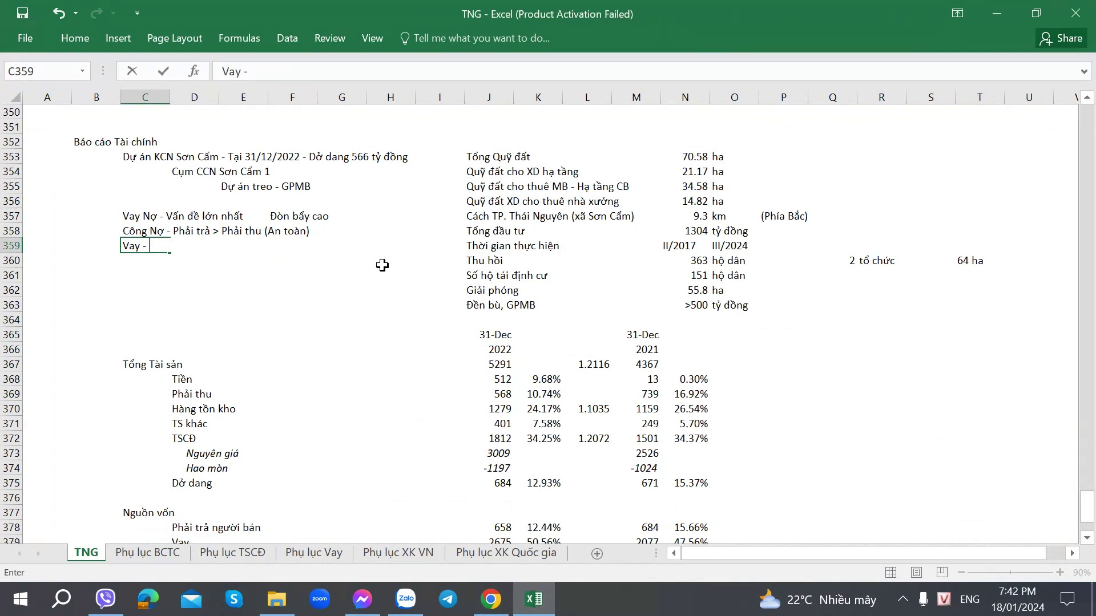
type("BIDV & Vietinbank")
key("Return")
Switch to the 2022 report in Chrome and examine each bank's short-term loan terms, including credit limits, interest rates and collateral.
key("alt+Tab")
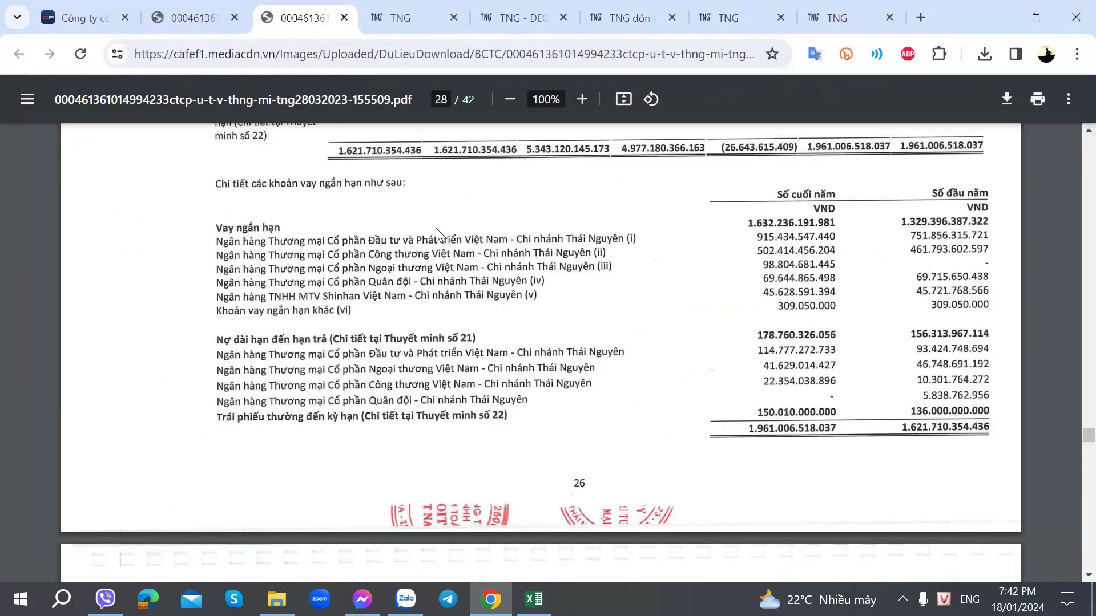
scroll(400, 274, "down", 5)
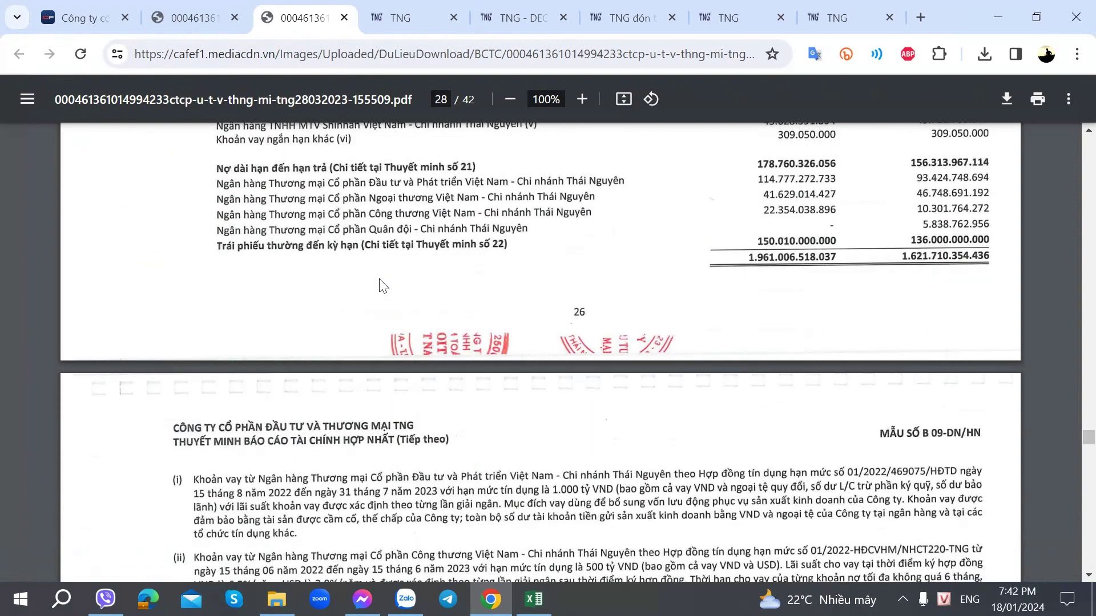
scroll(381, 286, "down", 2)
scroll(382, 285, "up", 5)
scroll(382, 286, "down", 4)
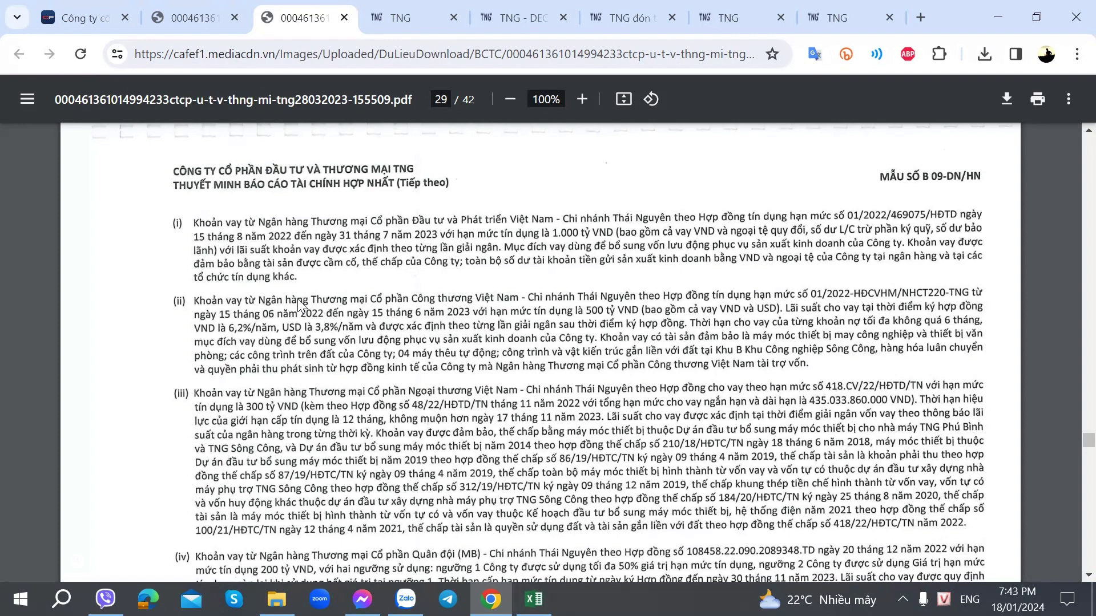
scroll(301, 306, "down", 2)
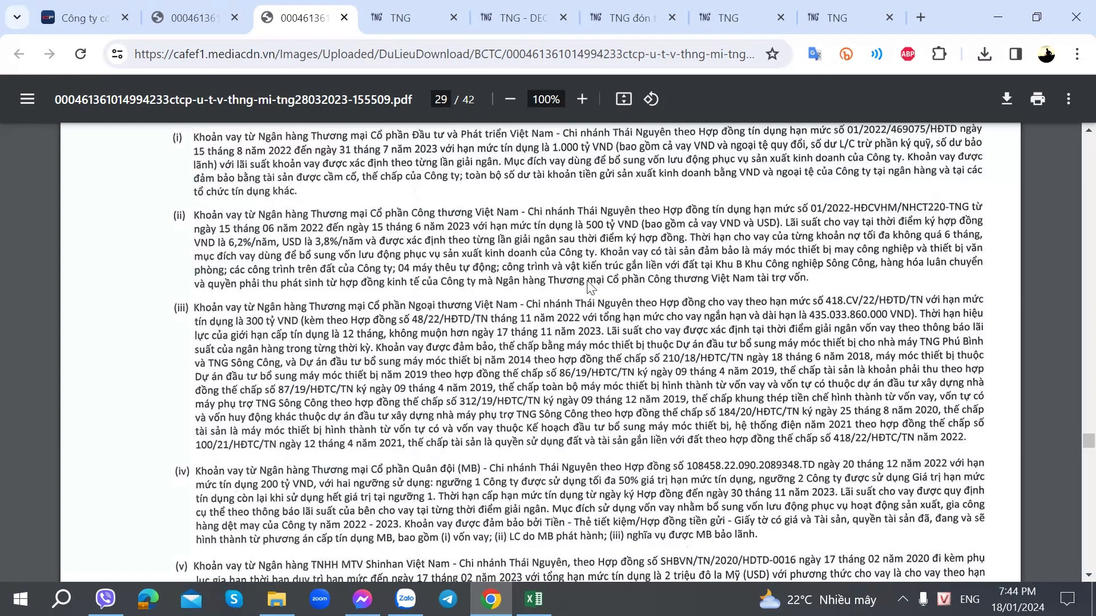
scroll(584, 278, "up", 2)
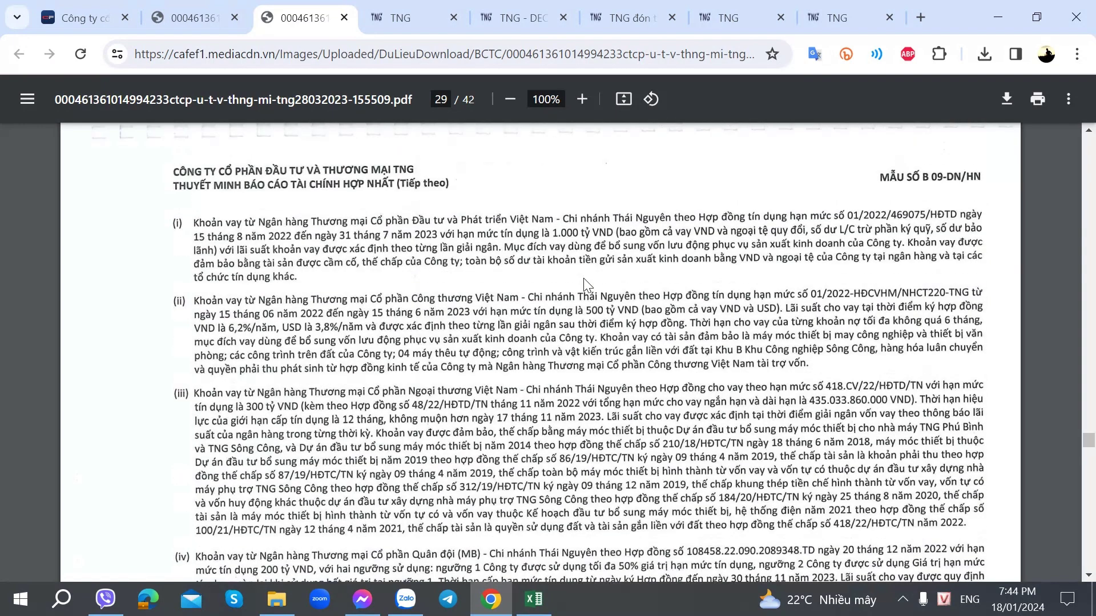
scroll(583, 279, "down", 2)
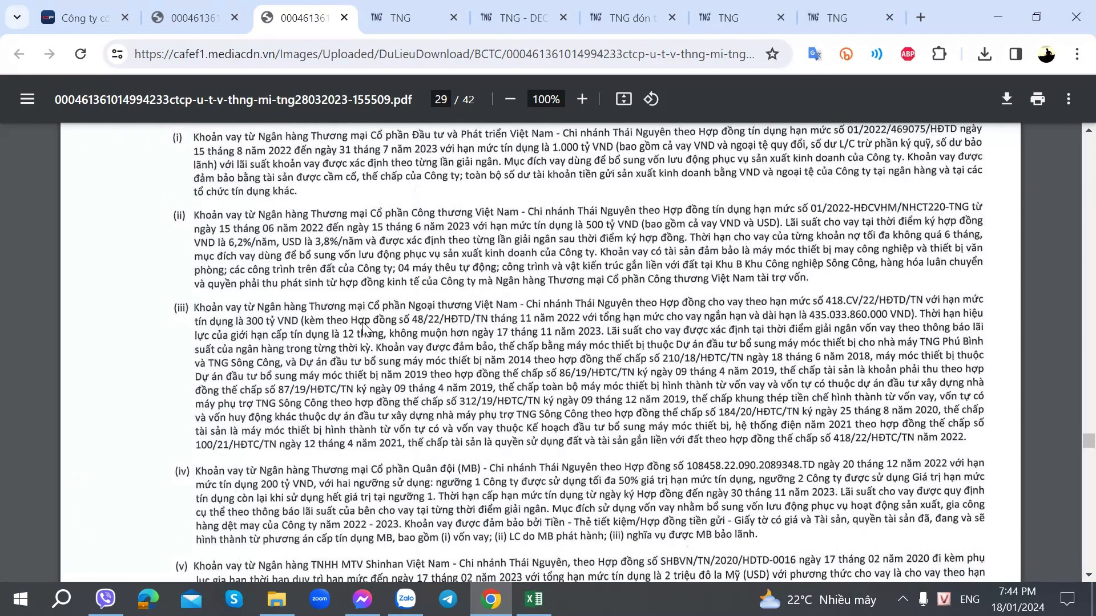
scroll(363, 328, "down", 2)
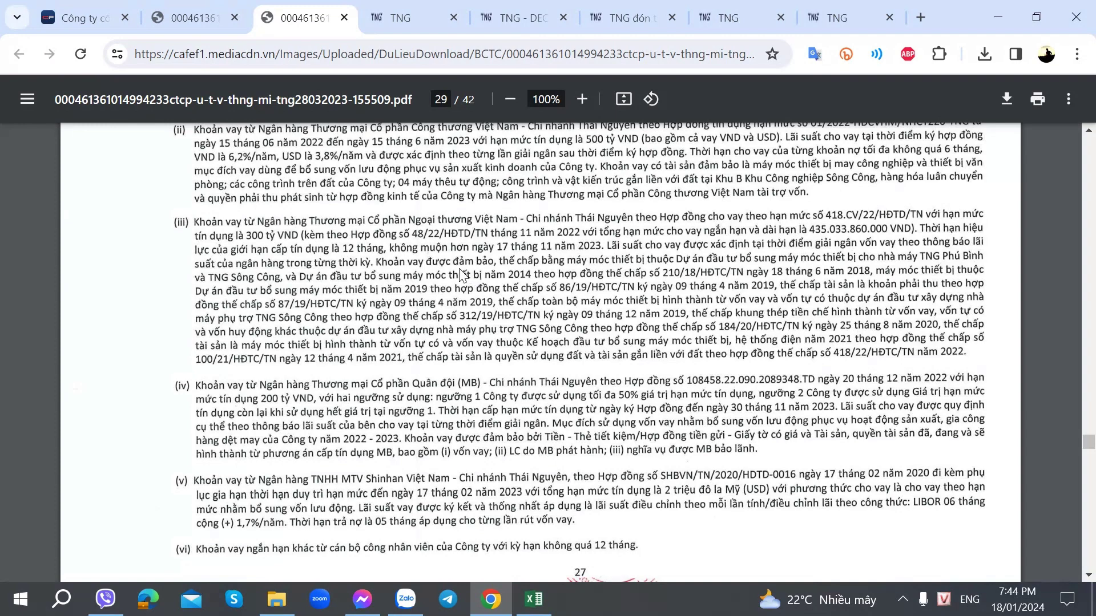
scroll(461, 276, "up", 3)
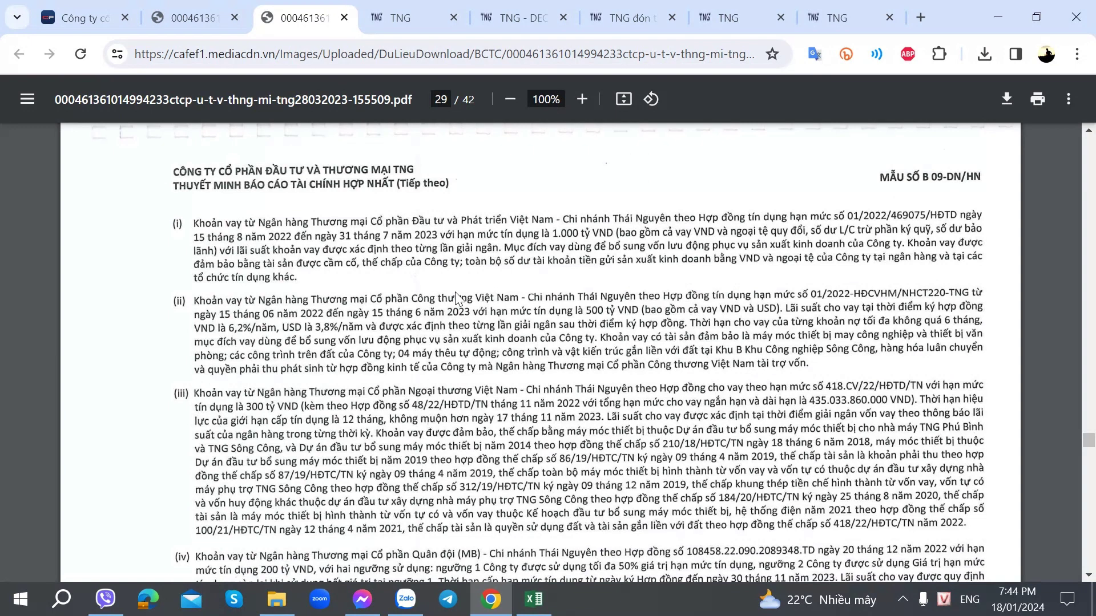
Switch to the TNG workbook in Excel and enter "Phần lớn vay ngắn - Lãi suất cũng k quá cao" in C360.
key("alt+Tab")
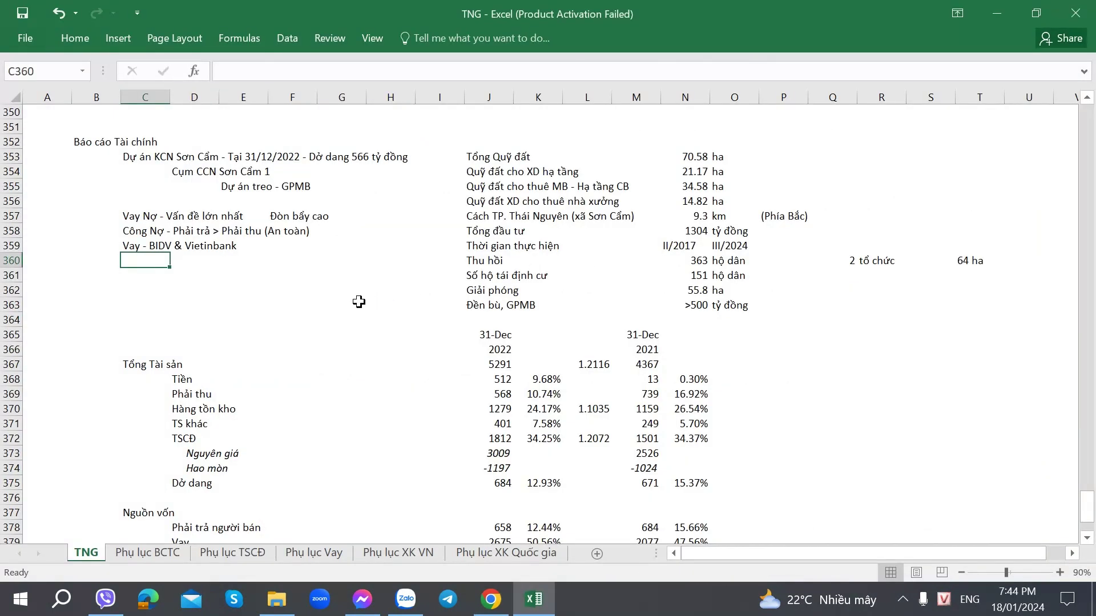
type("Phan lớn vay gă")
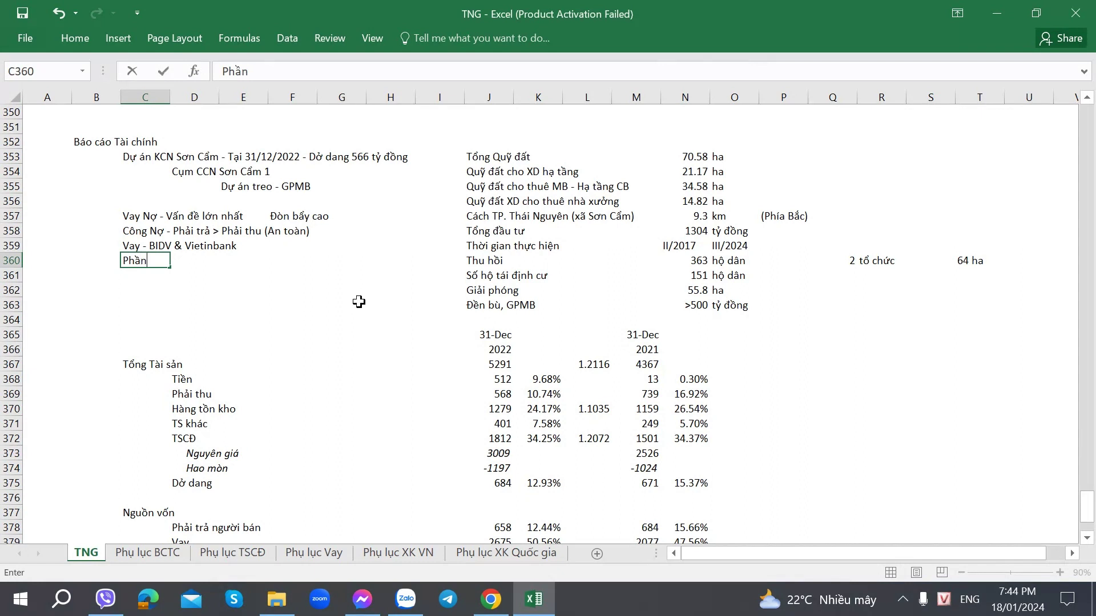
key("BackSpace")
key("BackSpace")
type("ngắn - Lãi suấ")
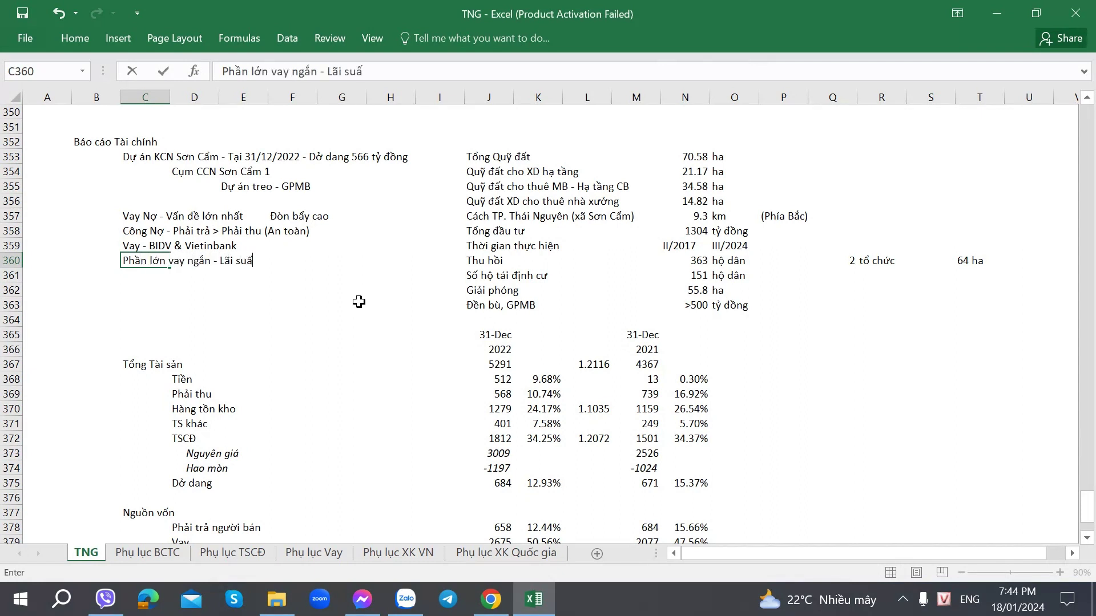
type("t cũng k quá cao")
key("Return")
Switch to the 2022 report in Chrome and examine note 21 on long-term loans, including bonds, maturities and the breakdown by bank.
key("alt+Tab")
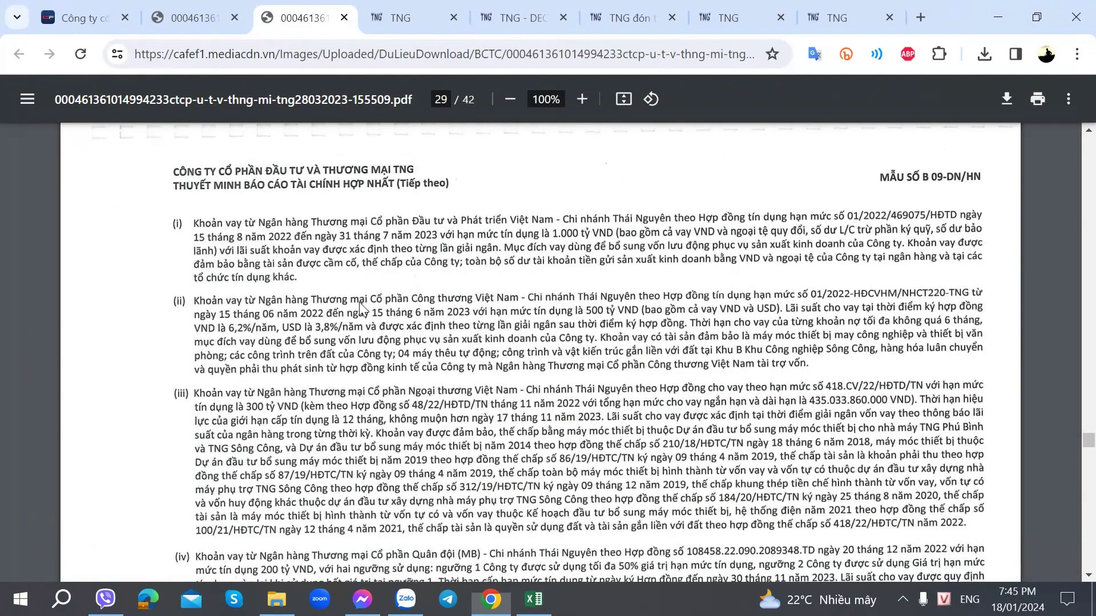
scroll(405, 293, "down", 15)
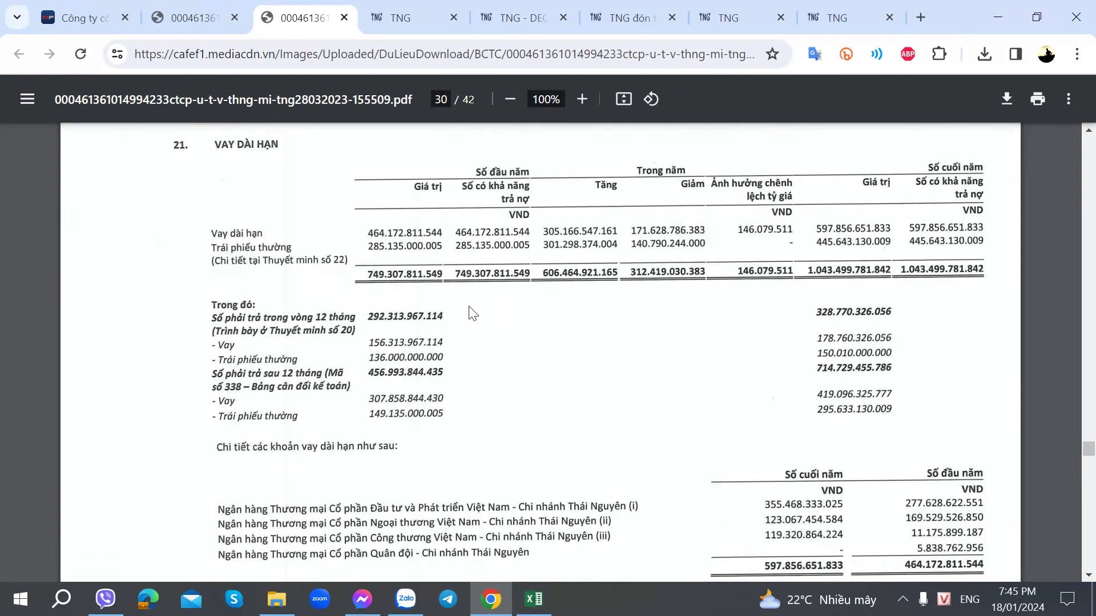
scroll(469, 313, "down", 3)
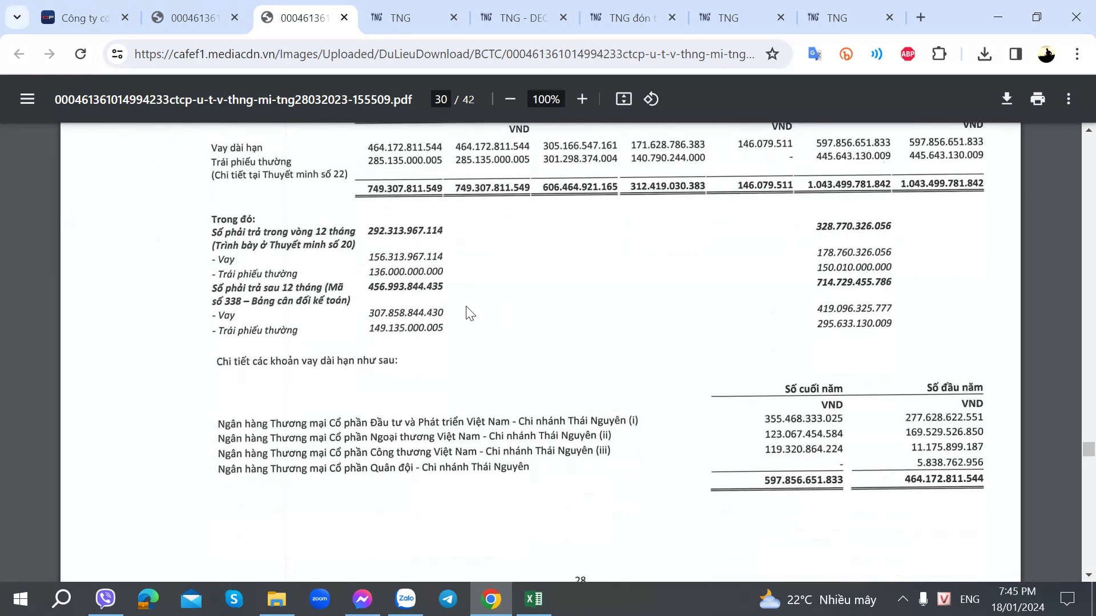
scroll(469, 313, "down", 3)
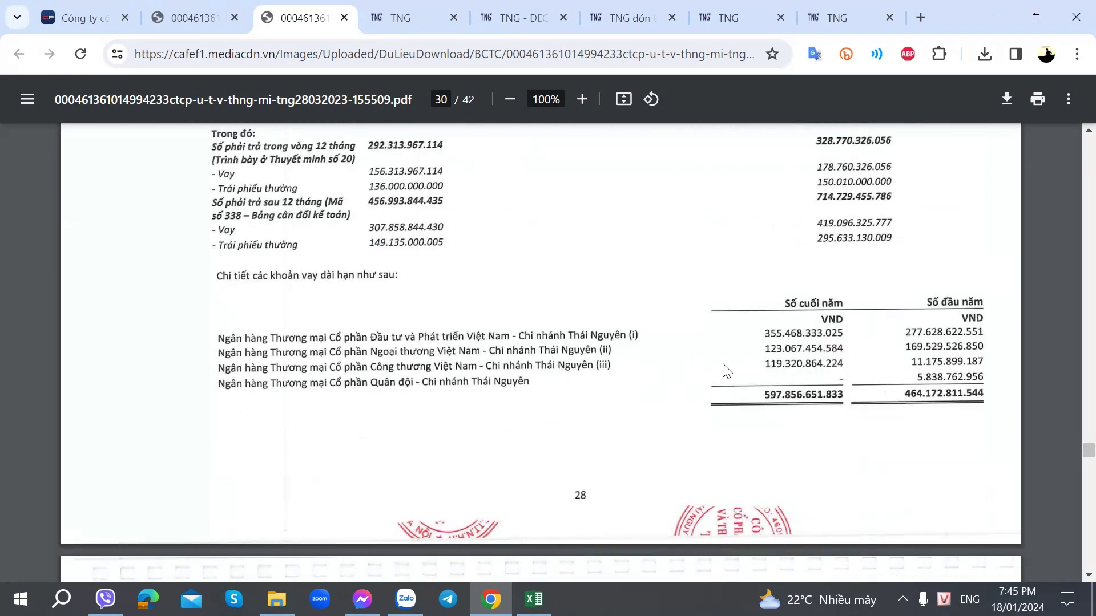
Examine the long-term loan contracts with BIDV, Ngoại thương and Công thương banks for limits, terms, interest rates and financed projects.
scroll(727, 369, "down", 8)
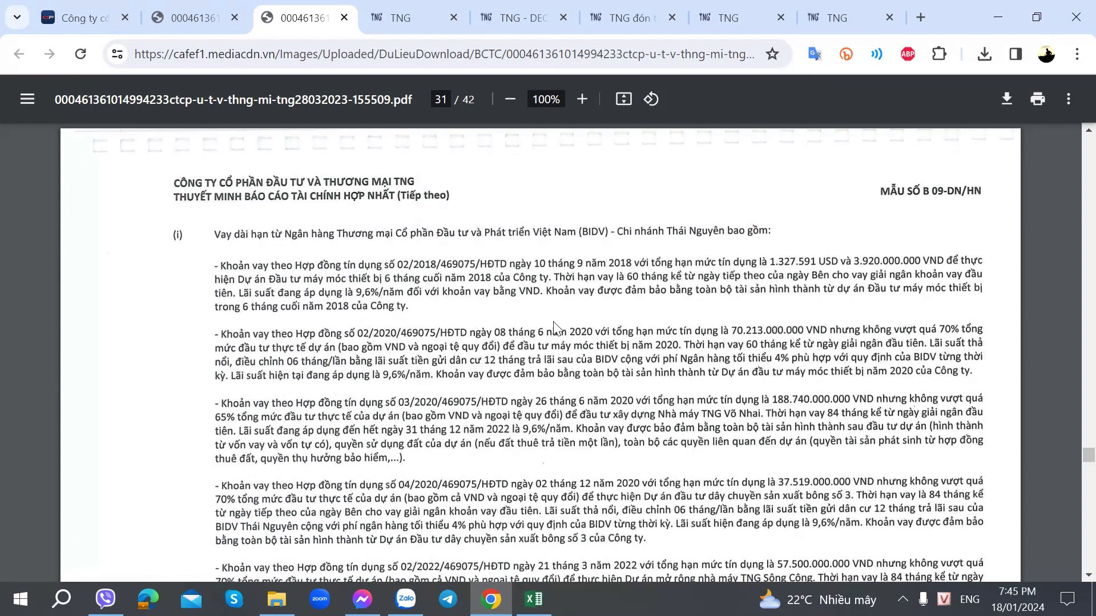
scroll(553, 328, "down", 2)
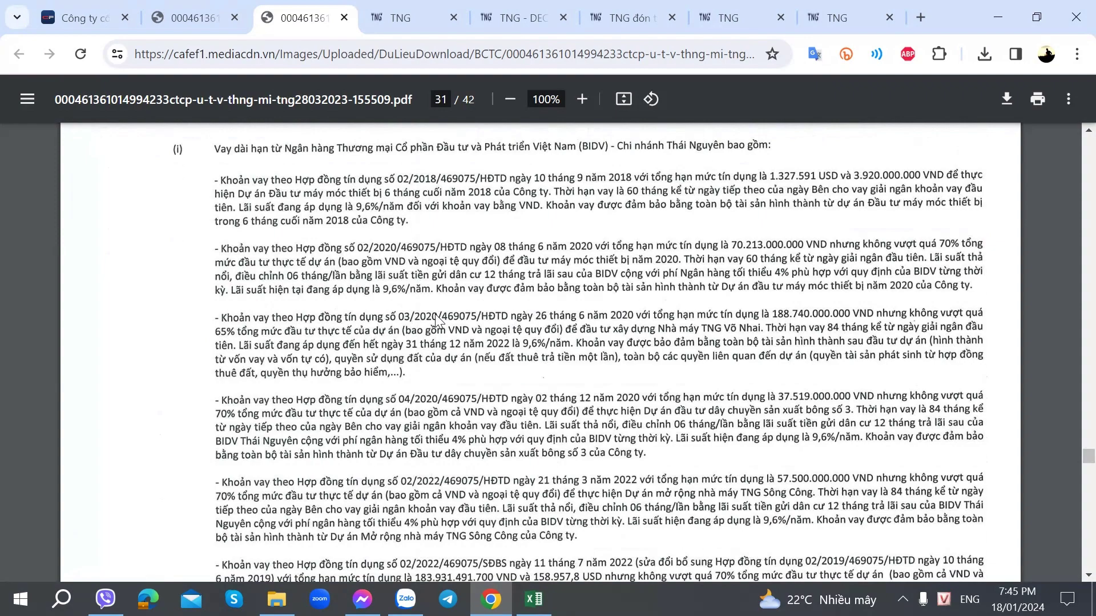
scroll(435, 318, "down", 2)
scroll(433, 499, "down", 2)
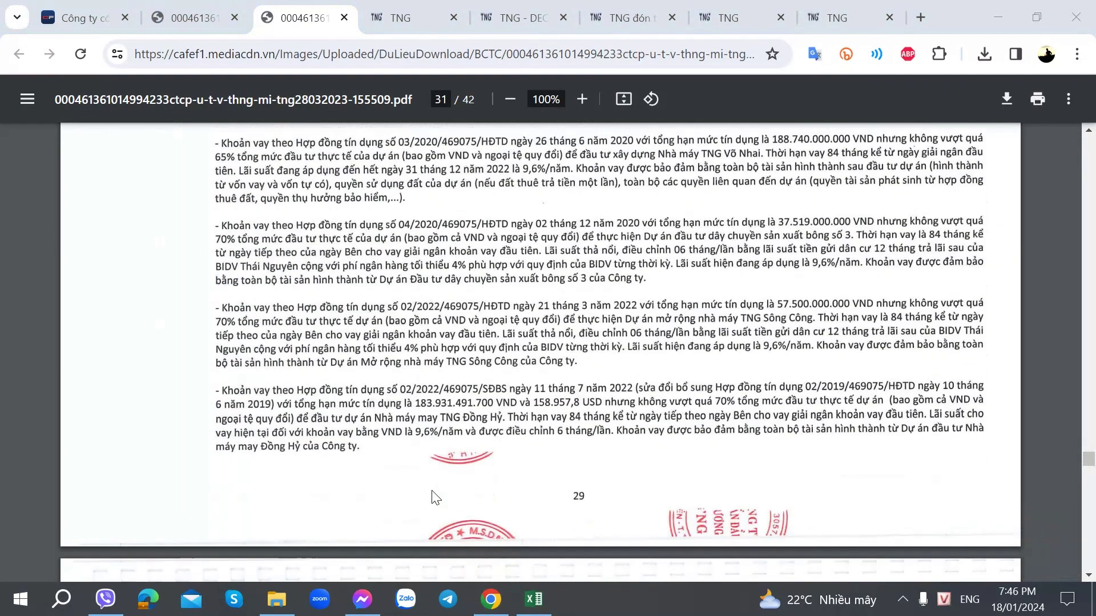
scroll(435, 498, "down", 2)
scroll(435, 498, "up", 2)
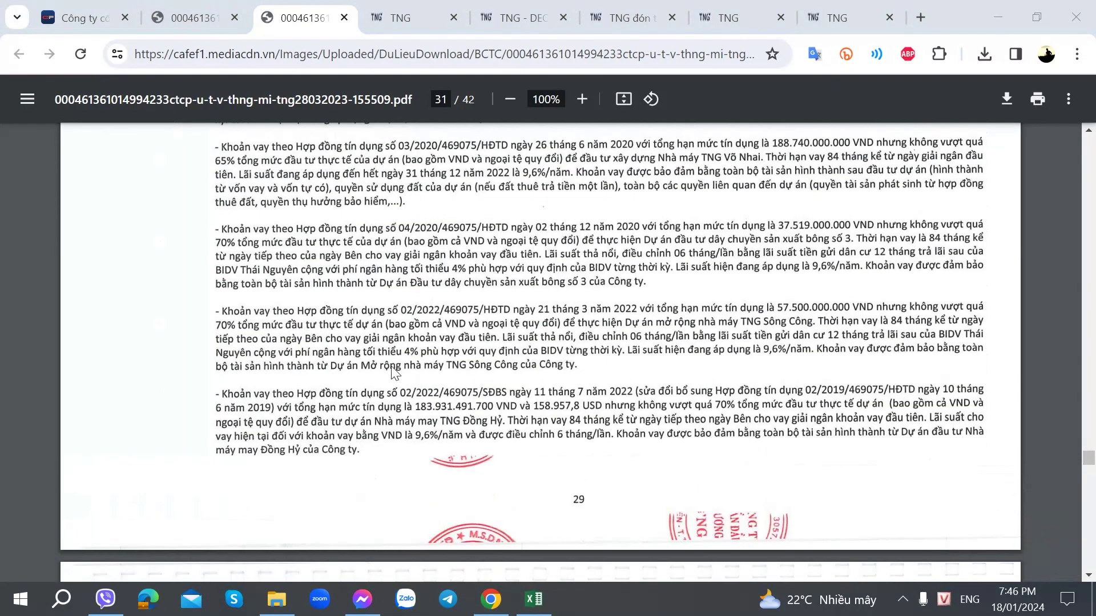
scroll(398, 434, "down", 20)
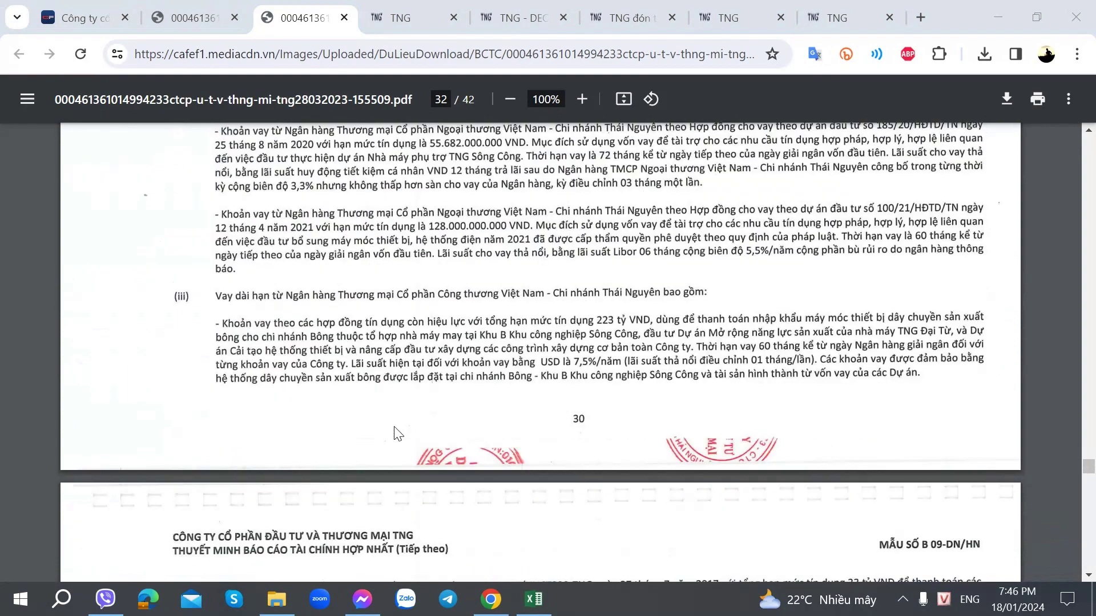
scroll(397, 434, "down", 8)
scroll(398, 434, "up", 1)
scroll(393, 436, "down", 1)
scroll(388, 438, "up", 12)
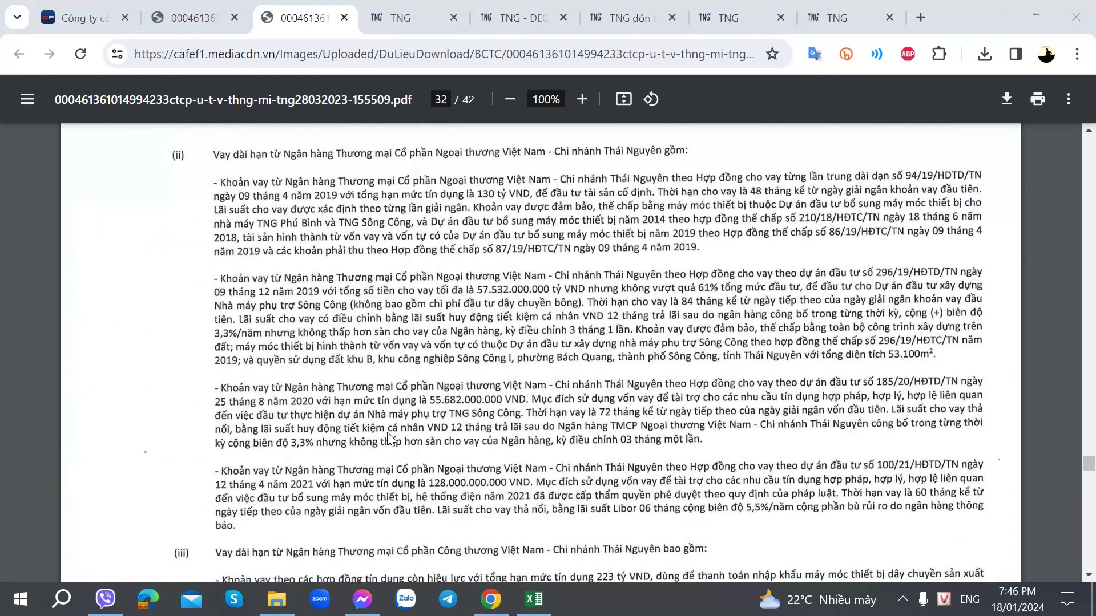
Examine the long-term loan repayment schedule and note 22 on issued bonds, including values, interest rates and terms.
scroll(385, 428, "down", 20)
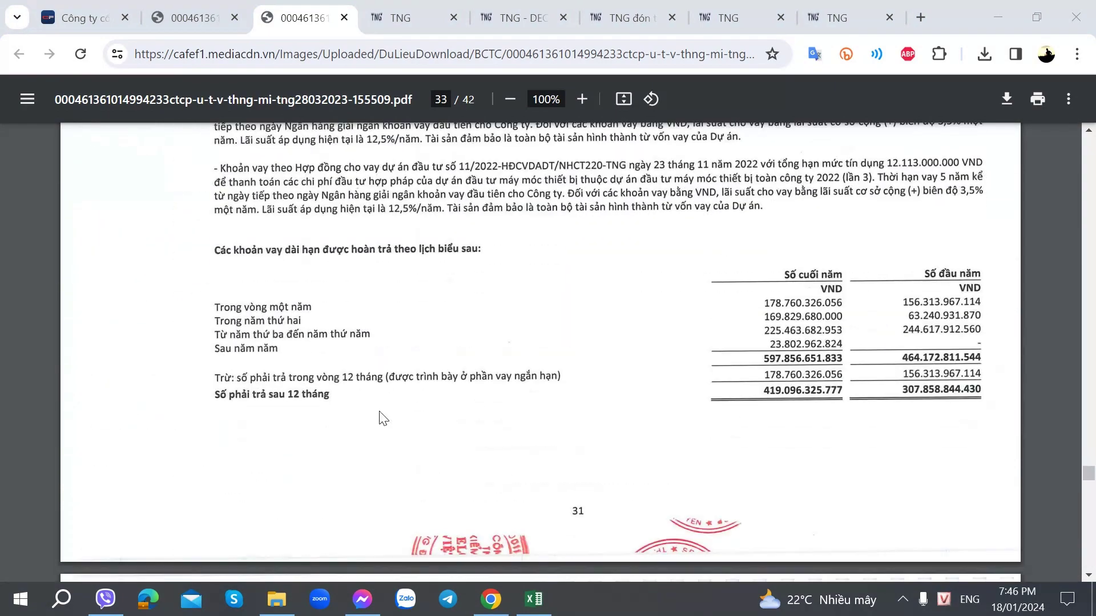
scroll(382, 418, "down", 10)
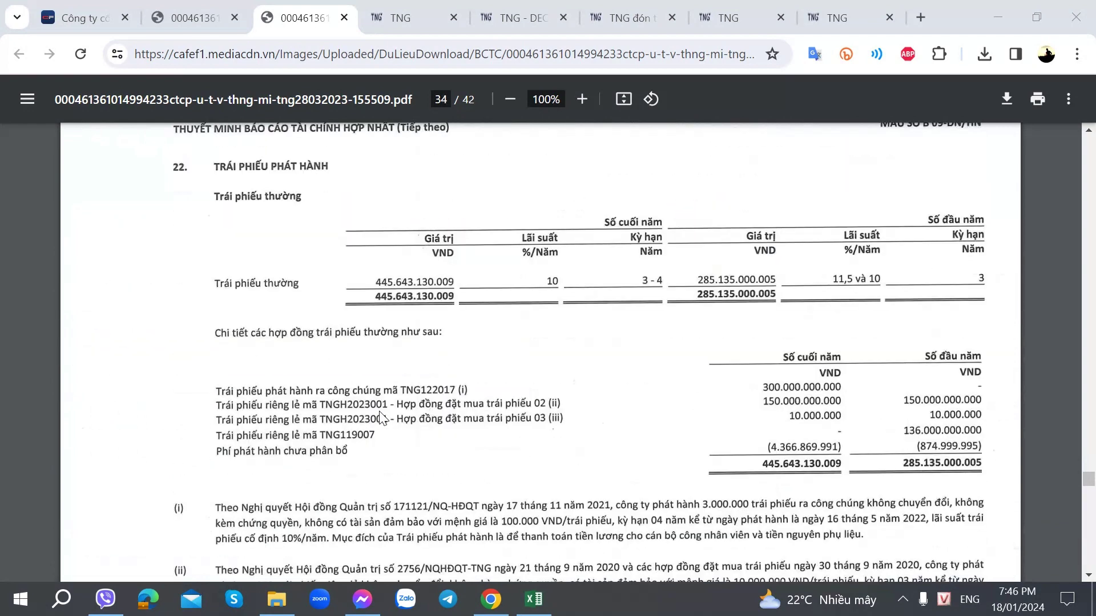
scroll(381, 419, "down", 3)
scroll(381, 418, "up", 3)
Switch to the TNG workbook in Excel and enter "Trái phiếu - 10%" in C361.
left_click(534, 600)
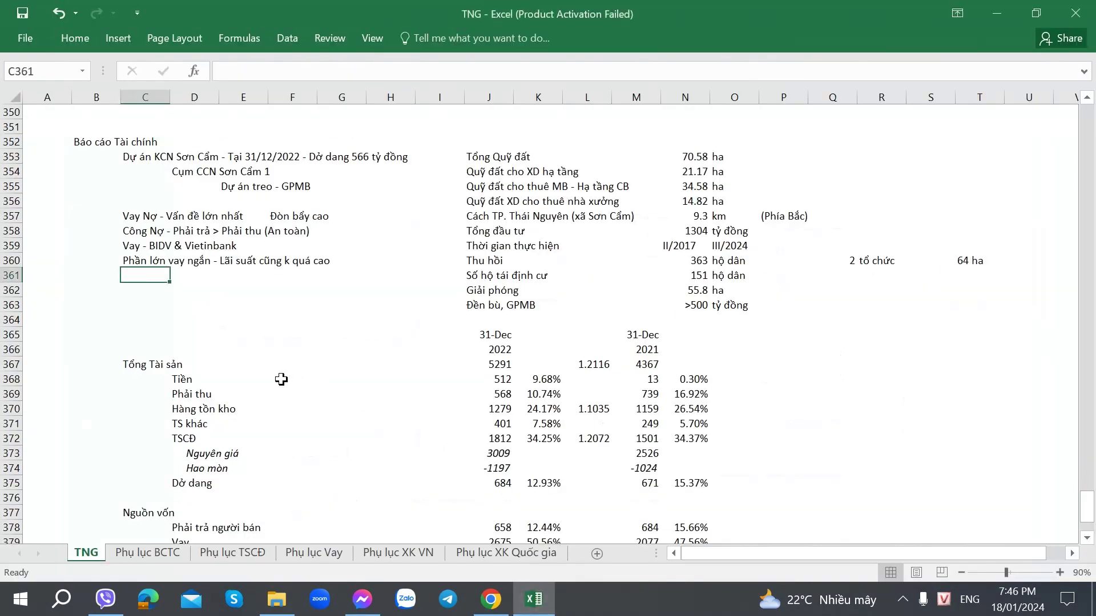
type("Trái phie")
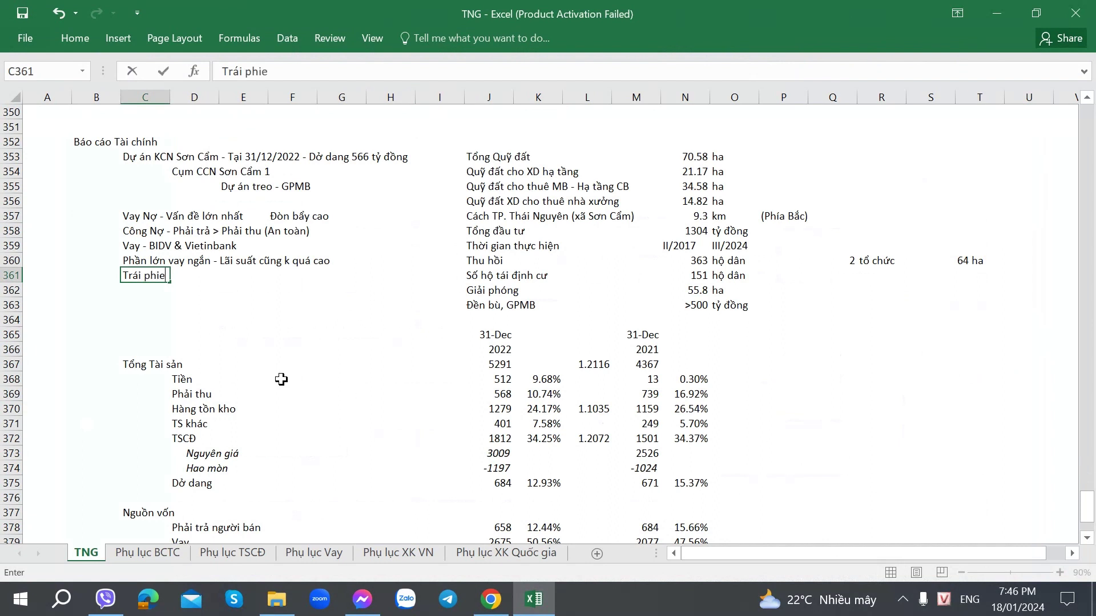
type("u - 10%")
key("Return")
Append "(Vay Bank dài 9,6%)" to the short-term borrowing and interest-rate note in C360.
key("Right")
key("Right")
key("Up")
key("Left")
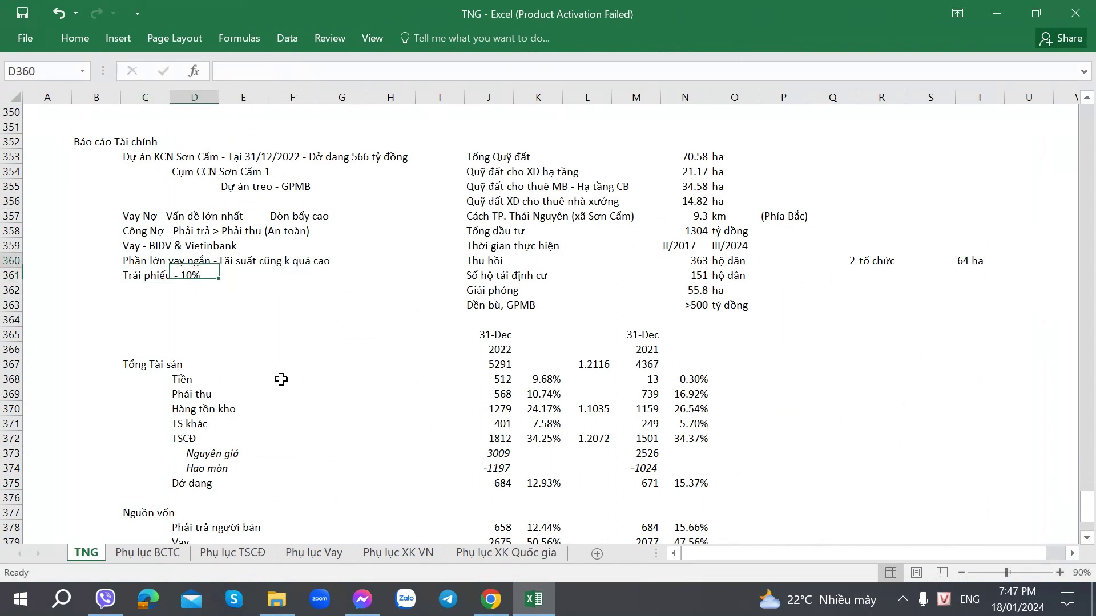
key("Left")
key("Up")
key("Up")
key("Down")
key("F2")
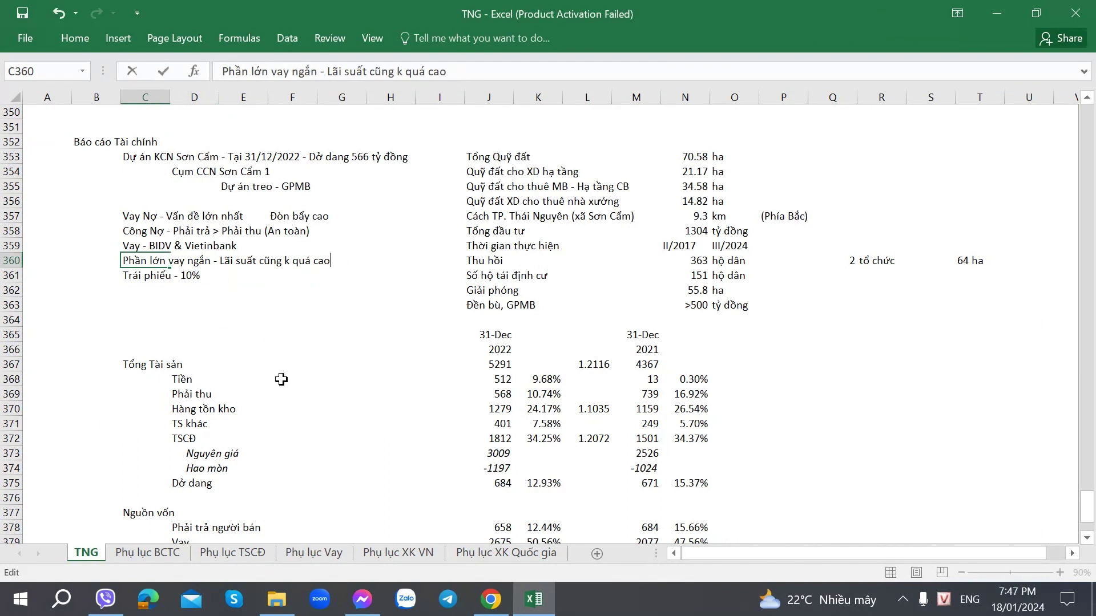
type("(Vay Bank 9,6%)")
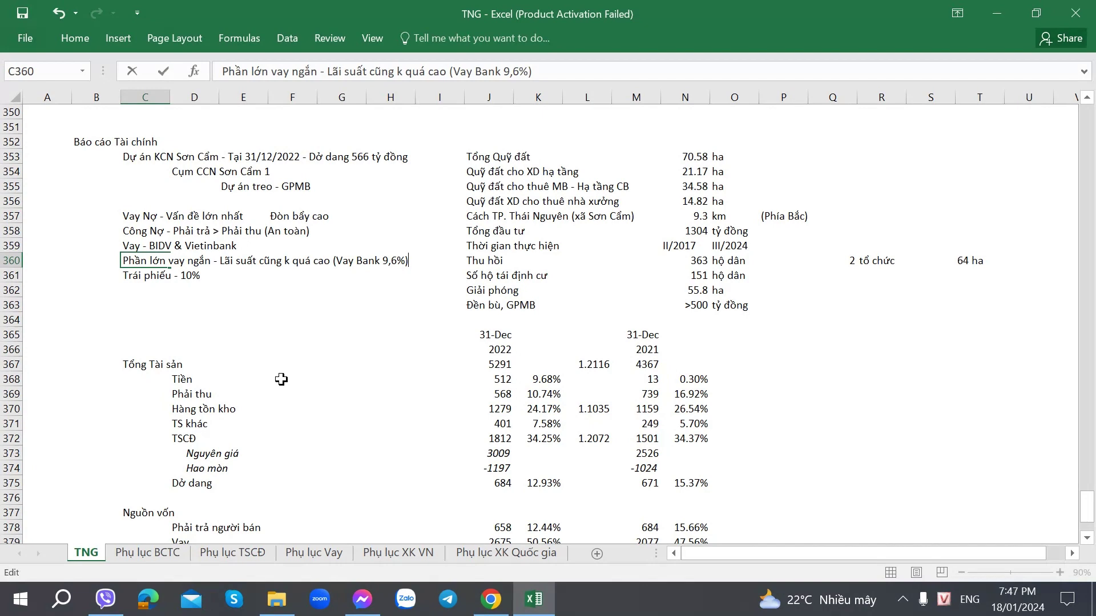
type("dài")
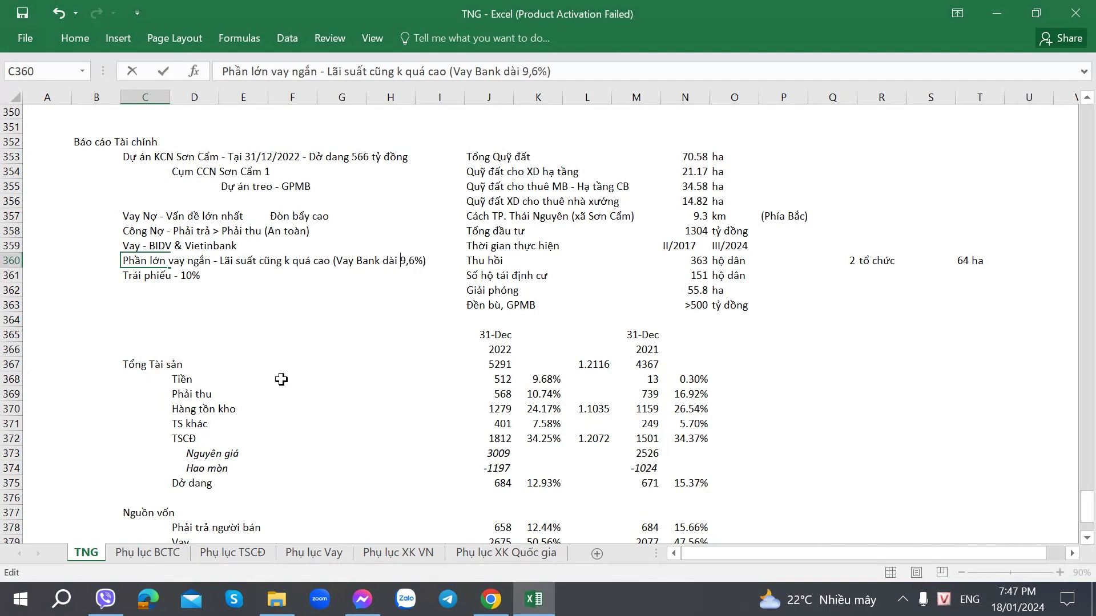
key("Return")
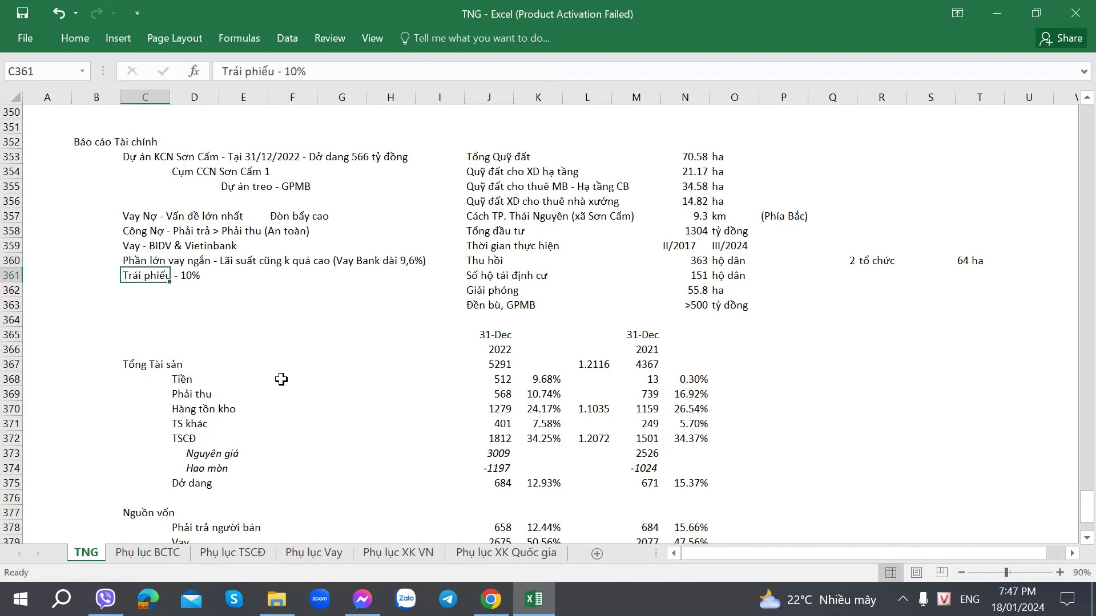
Switch to the 2022 report in Chrome at the bond details in note 22.
key("alt+Tab")
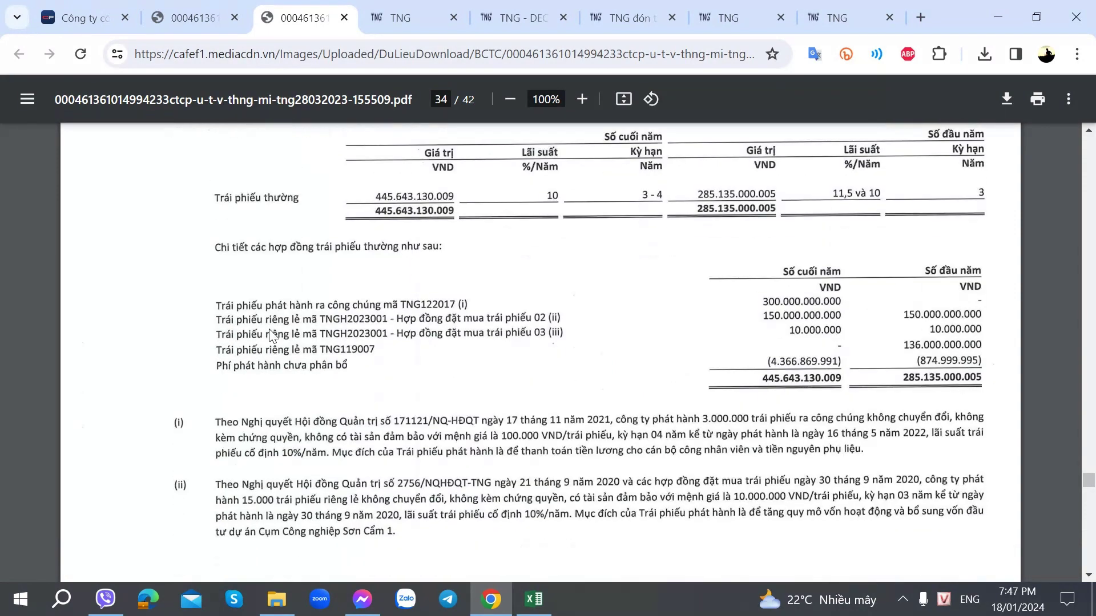